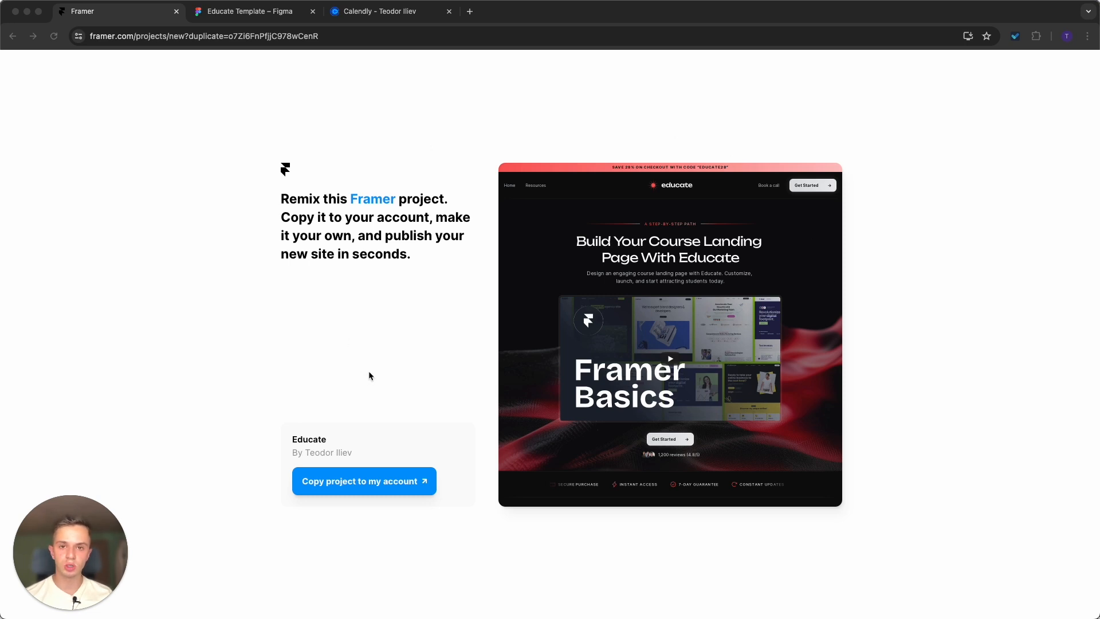
Copy the Educate template project to the account.
left_click(407, 533)
left_click(364, 487)
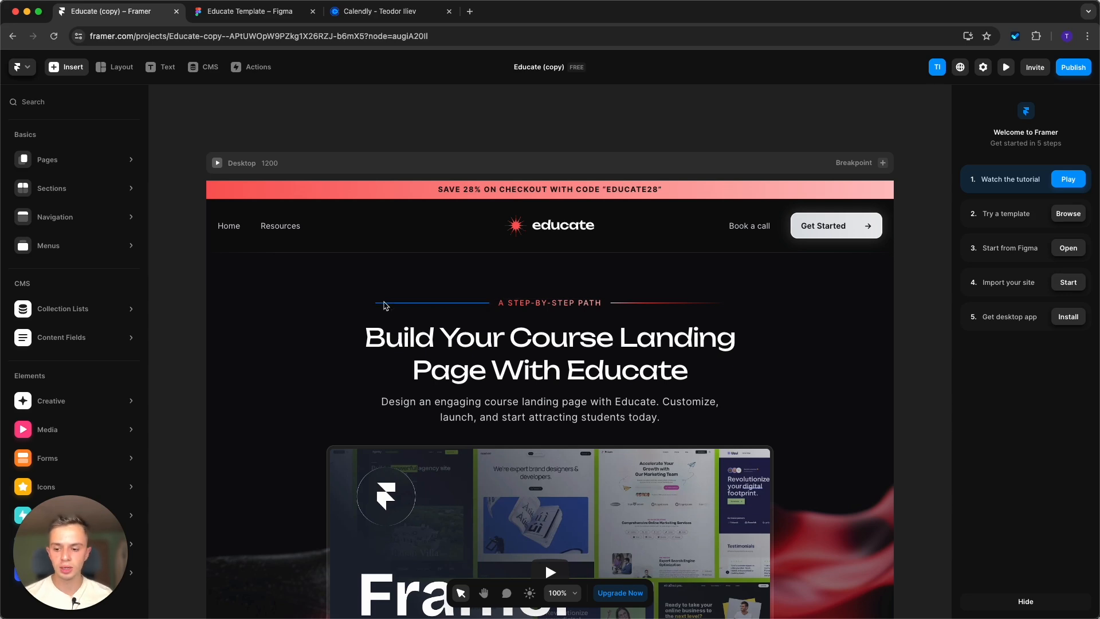
Open the project's assets and bring its color styles into view.
scroll(448, 219, "down", 1)
scroll(450, 222, "down", 10)
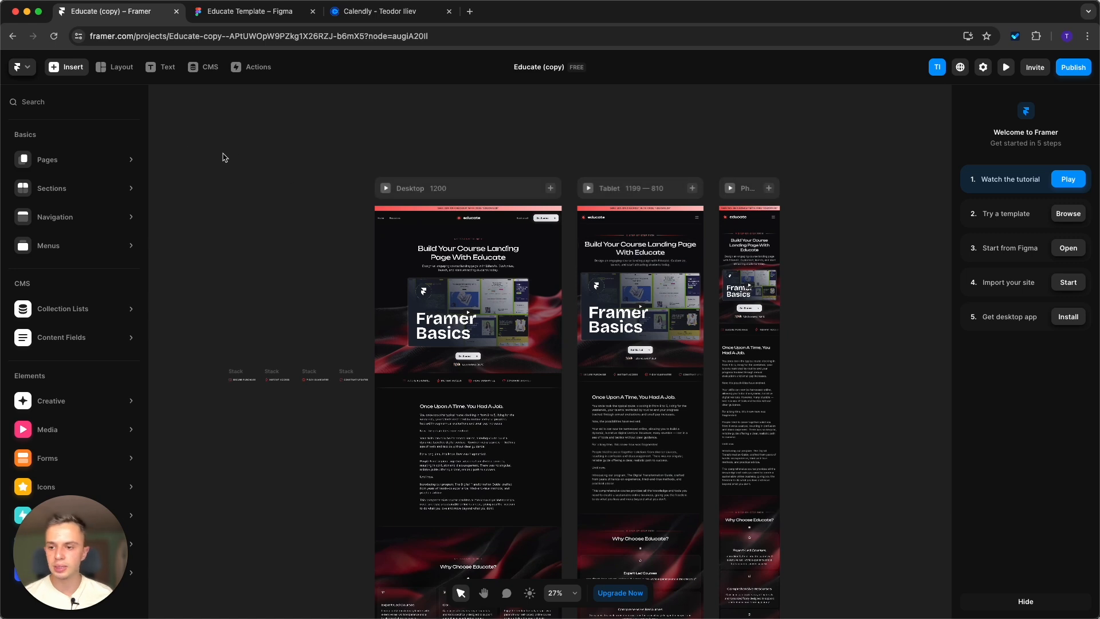
left_click(182, 146)
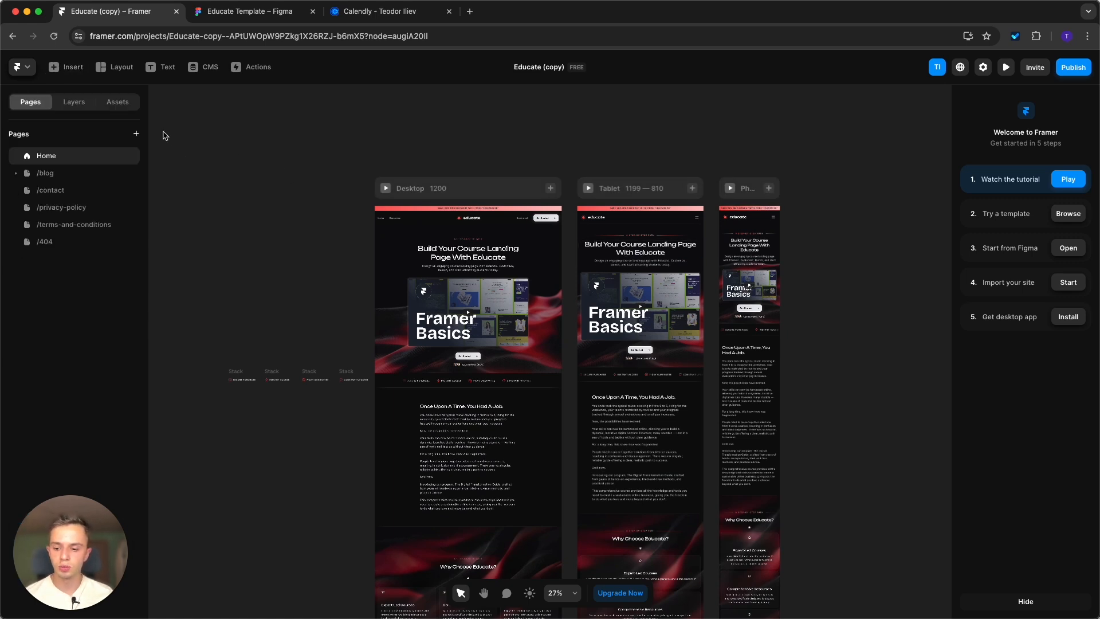
left_click(117, 102)
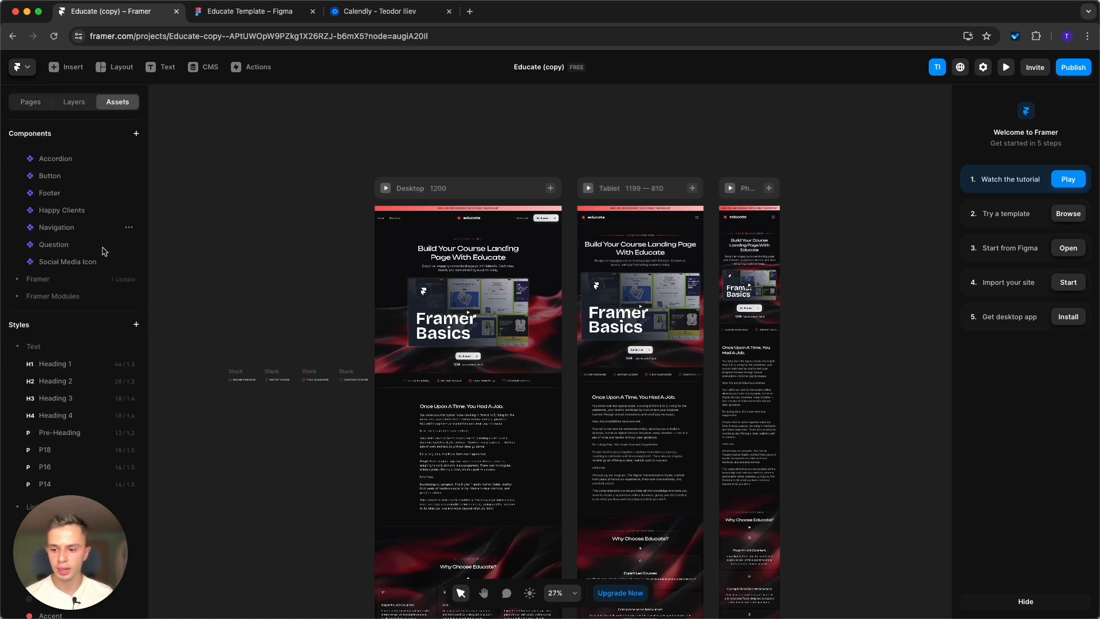
left_click_drag(76, 538, 232, 500)
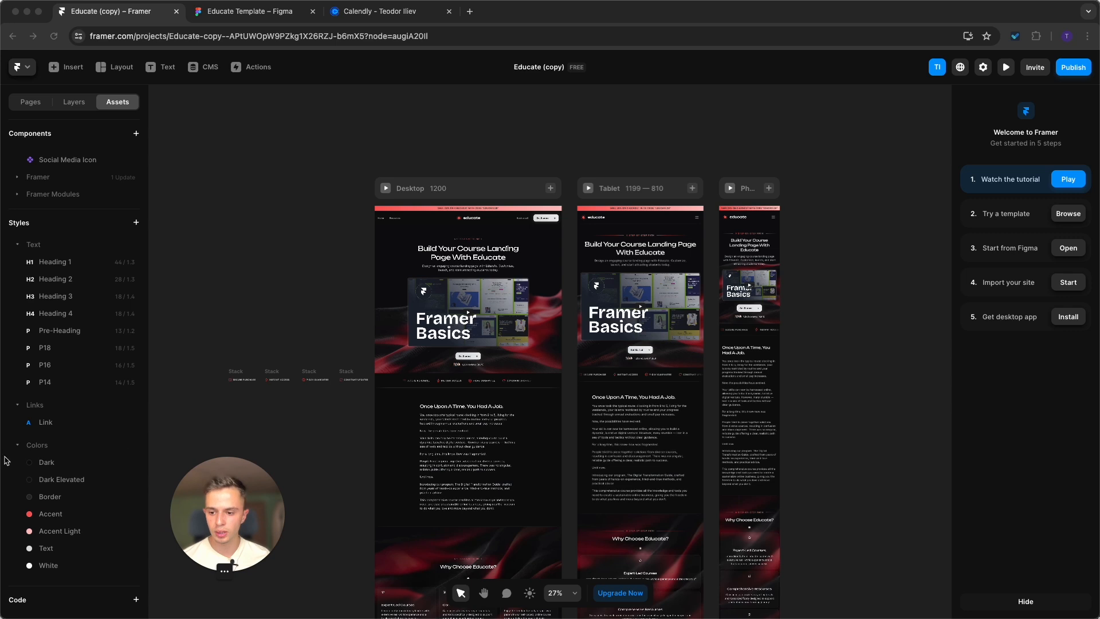
left_click(203, 432)
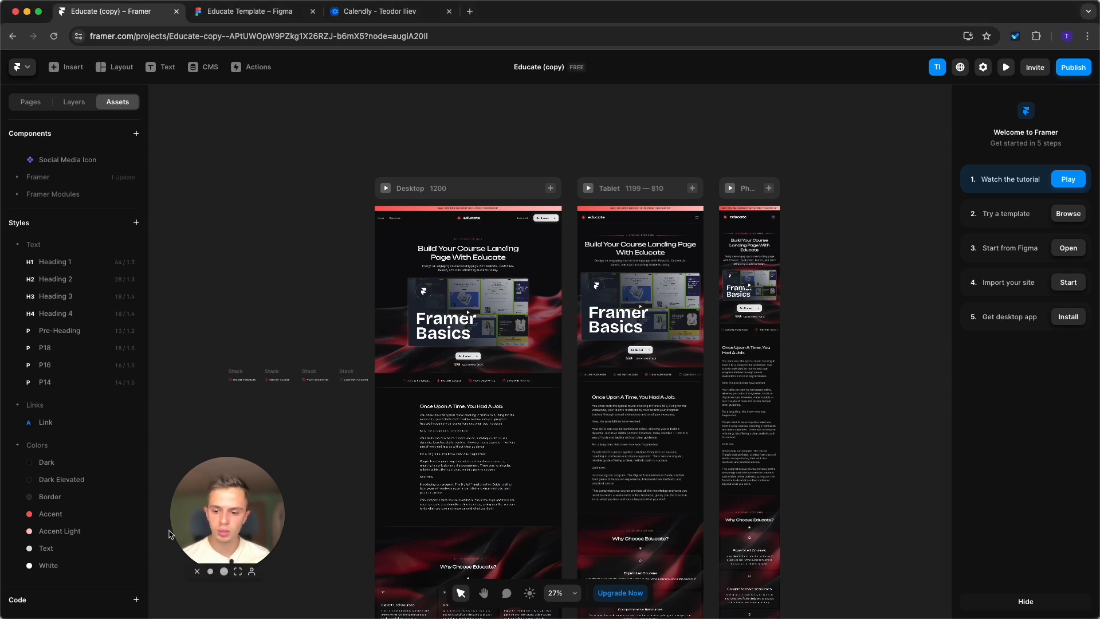
left_click_drag(234, 510, 231, 354)
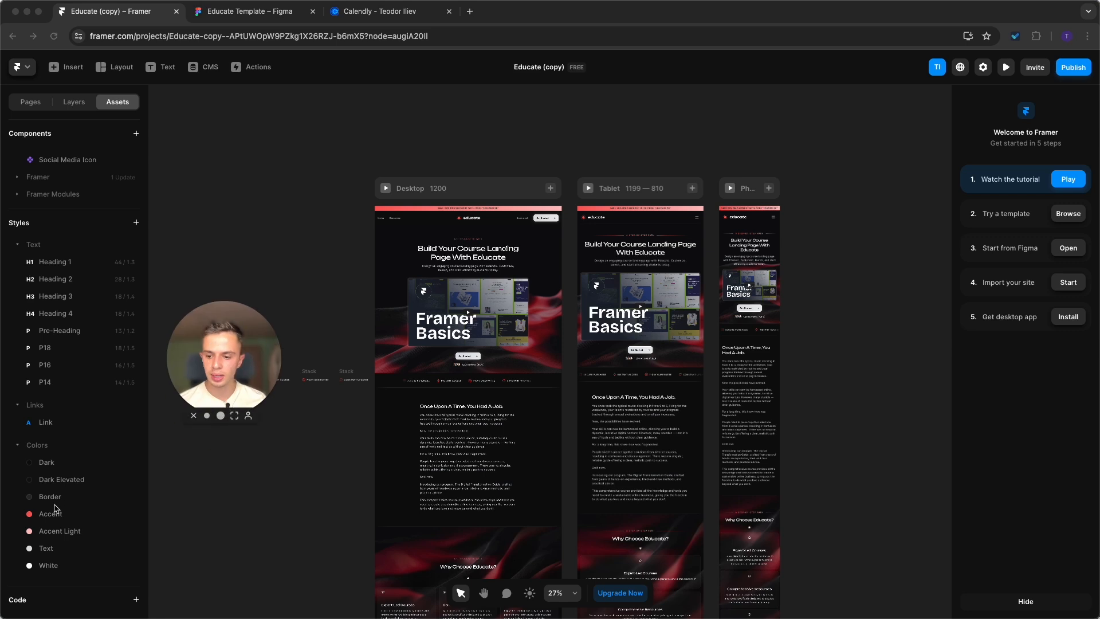
Set the Accent color style to the blue #2E4AFF and select its hex value for copying.
left_click(53, 513)
left_click(47, 513)
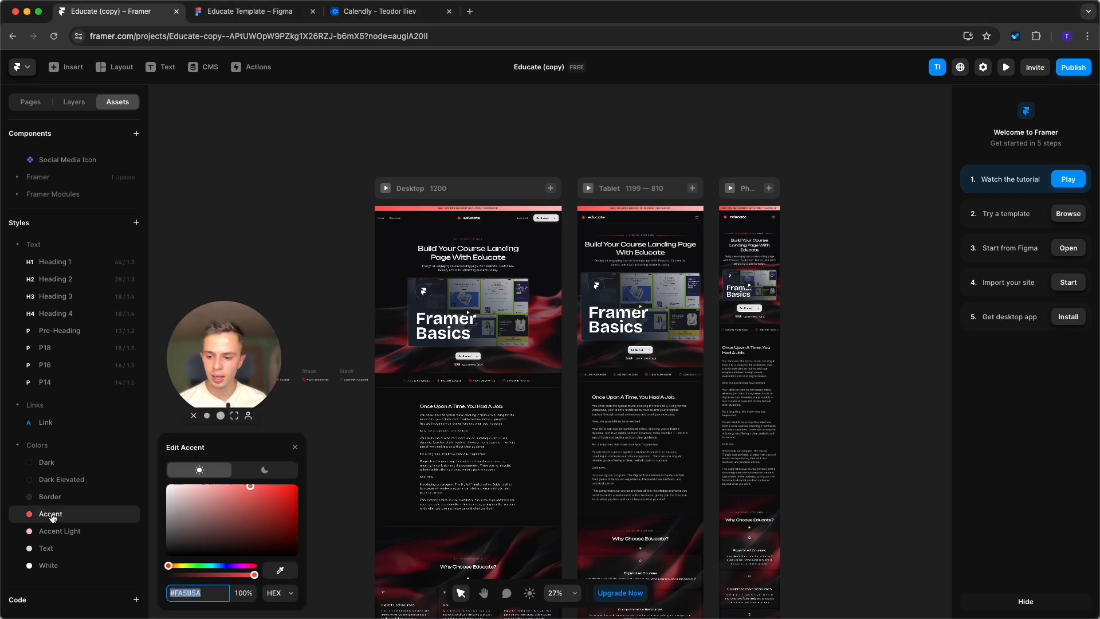
left_click(225, 566)
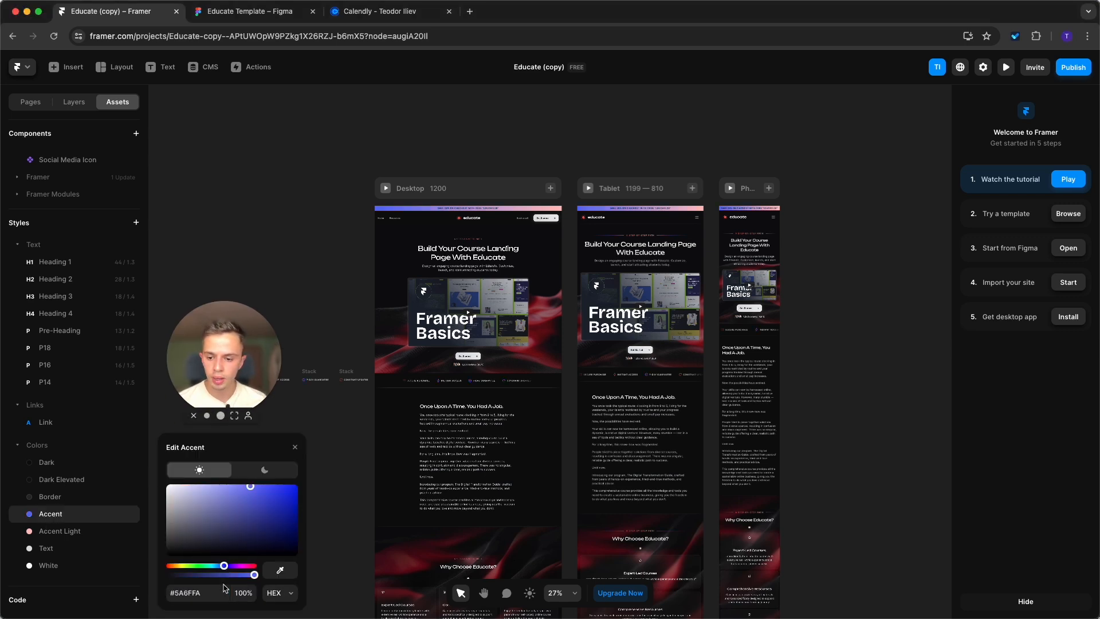
left_click(273, 486)
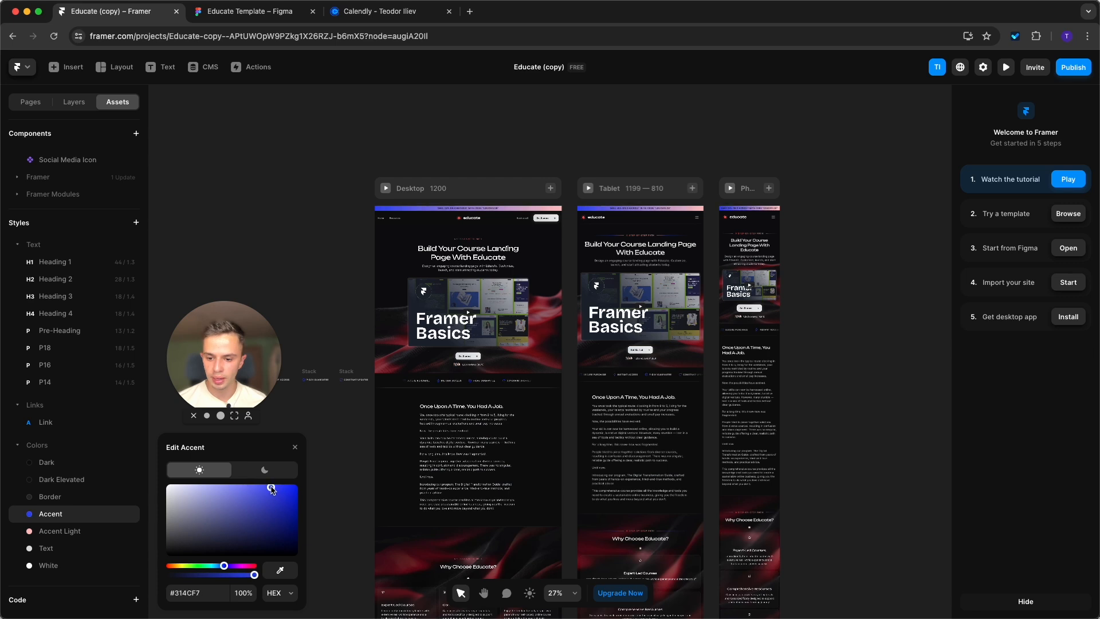
left_click(186, 591)
key("ctrl+c")
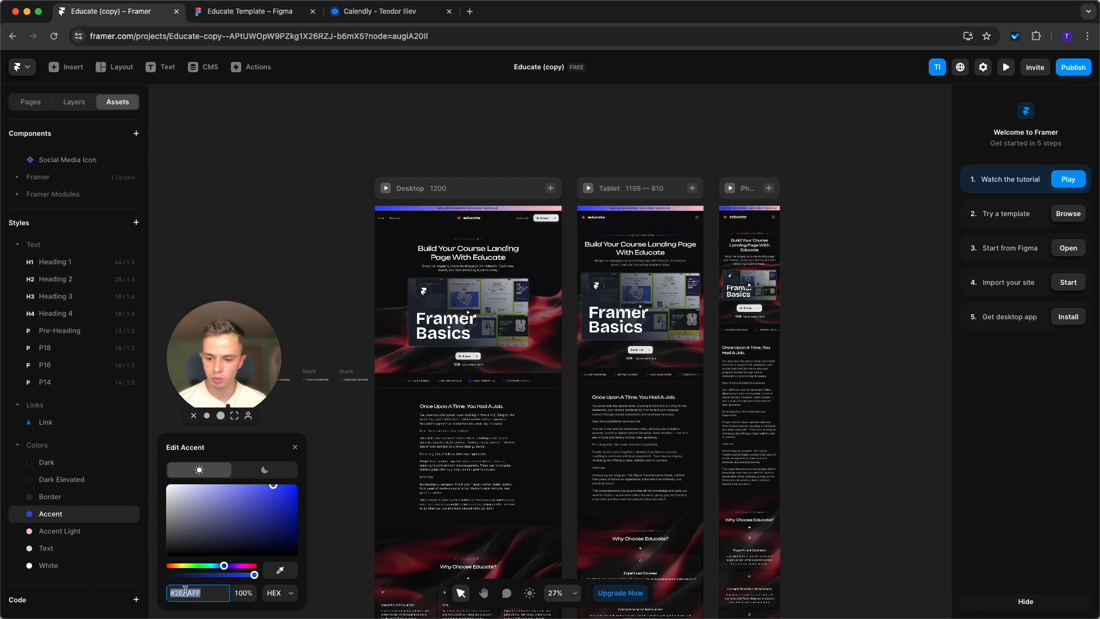
Paste the Accent blue into the Accent Light color style and lighten it to #8A99FF.
left_click(85, 535)
key("ctrl+v")
key("Return")
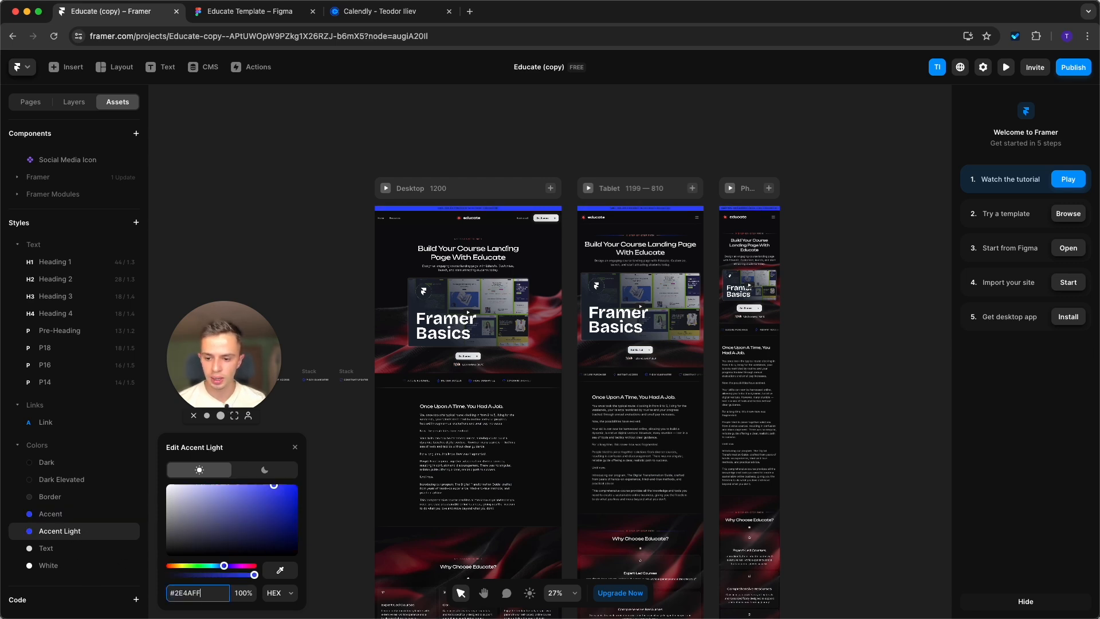
left_click_drag(252, 486, 227, 483)
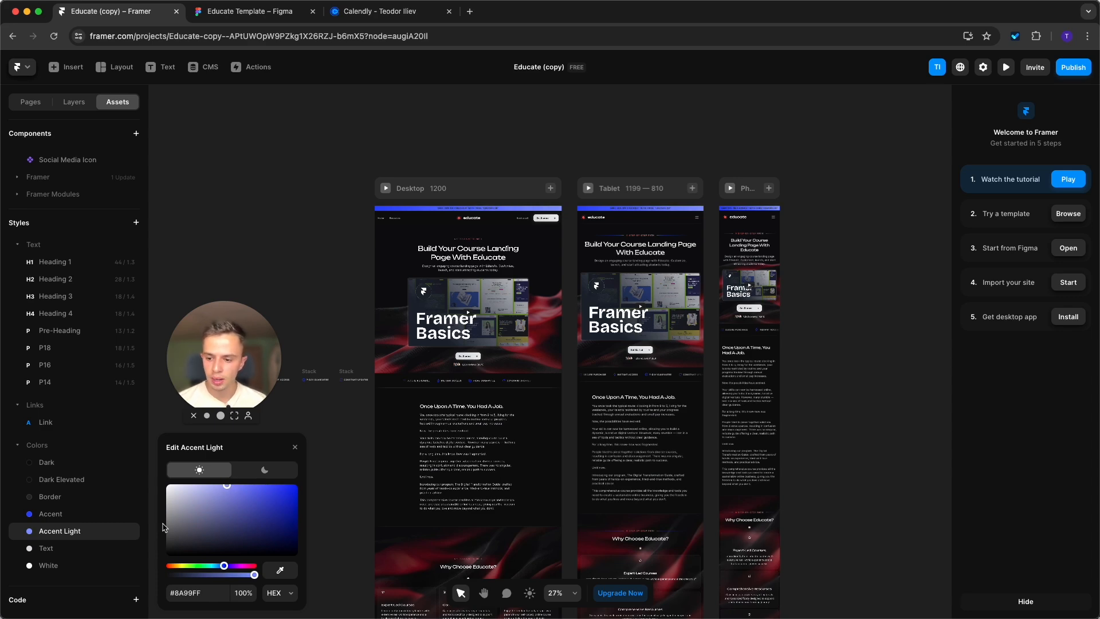
Examine the page sections for elements that follow the accent colors, and close the color editor.
scroll(504, 252, "down", 5)
scroll(504, 252, "up", 6)
scroll(469, 380, "down", 10)
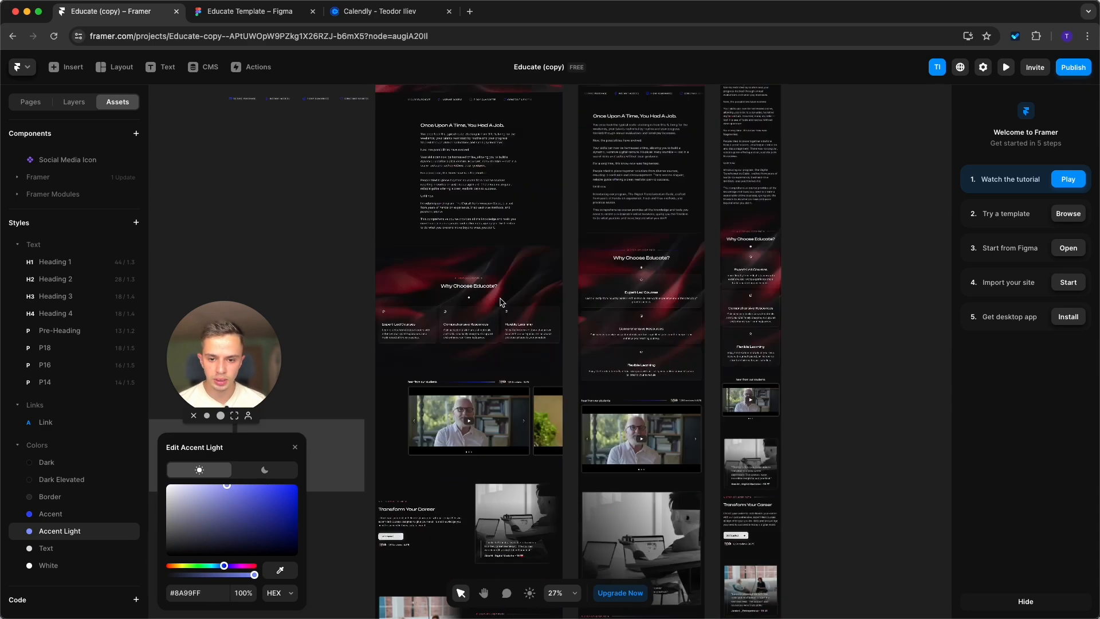
scroll(468, 380, "down", 10)
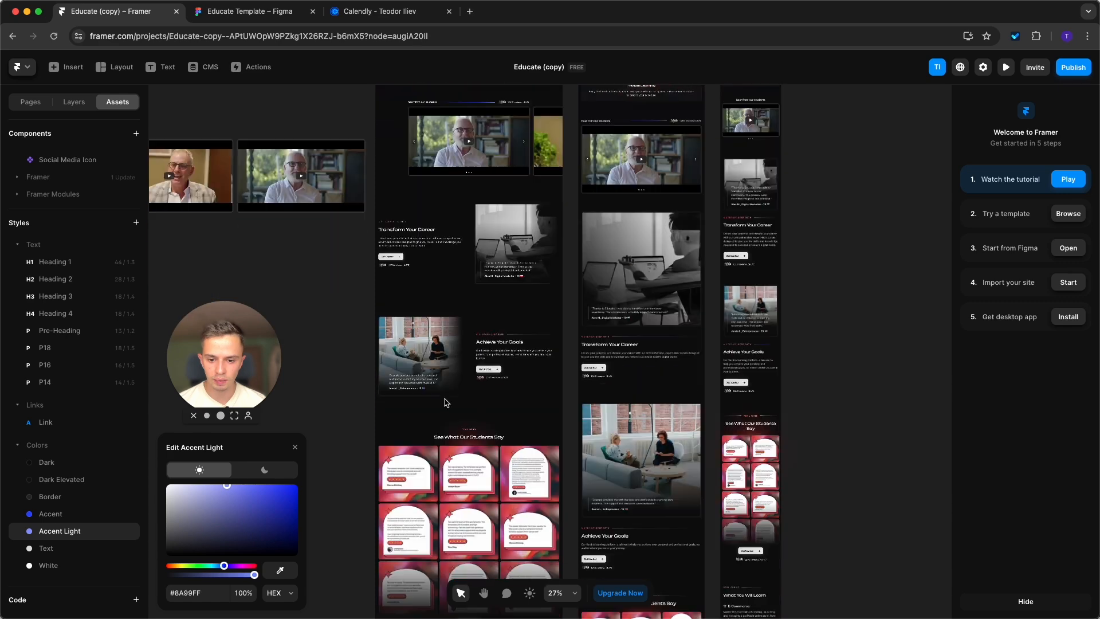
scroll(479, 347, "up", 15)
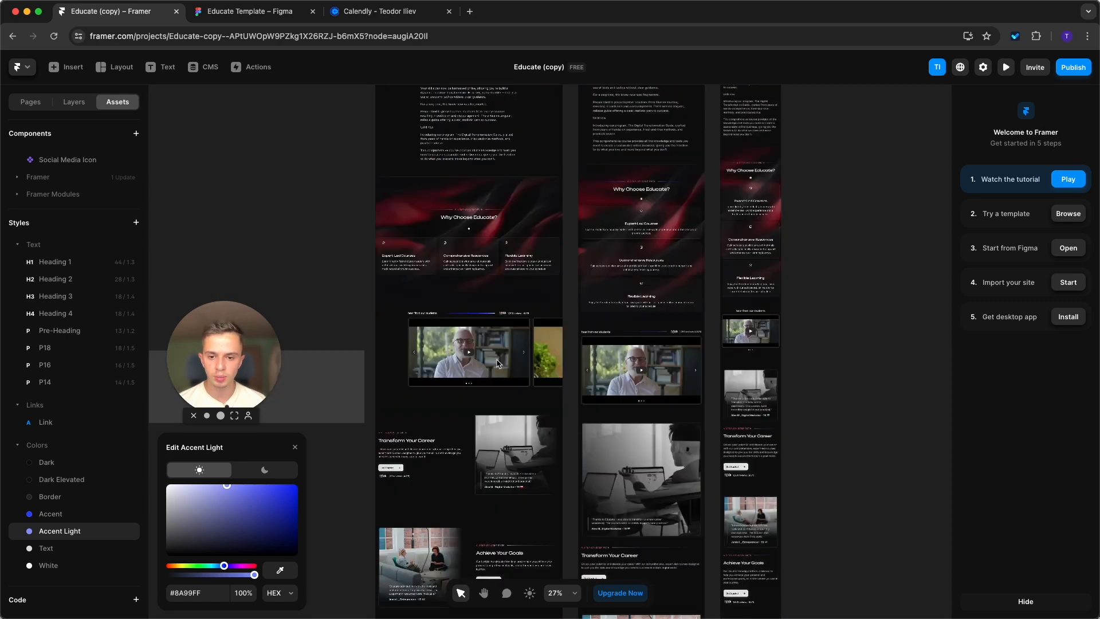
scroll(472, 274, "down", 1)
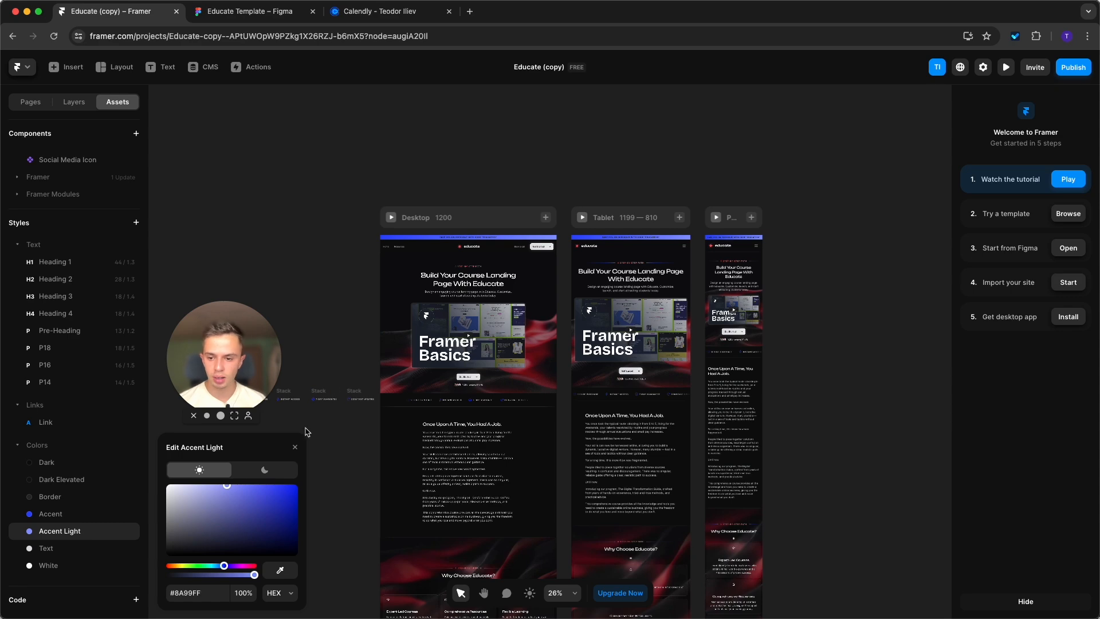
left_click(294, 447)
scroll(483, 267, "up", 5)
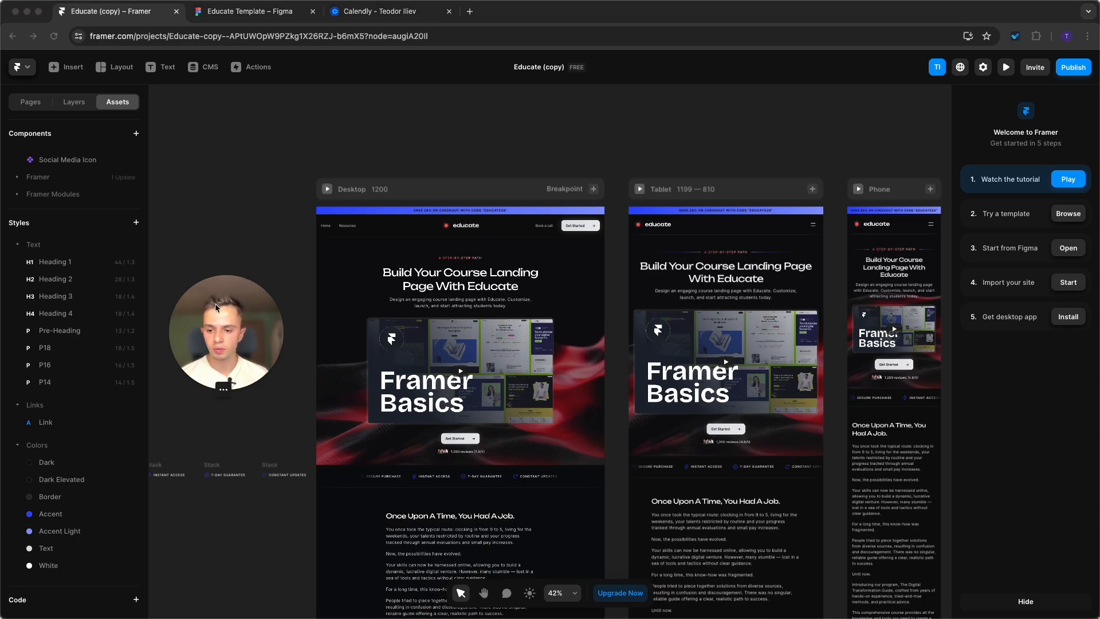
Inspect the Dark, Dark Elevated and Border color styles without editing them.
left_click(48, 466)
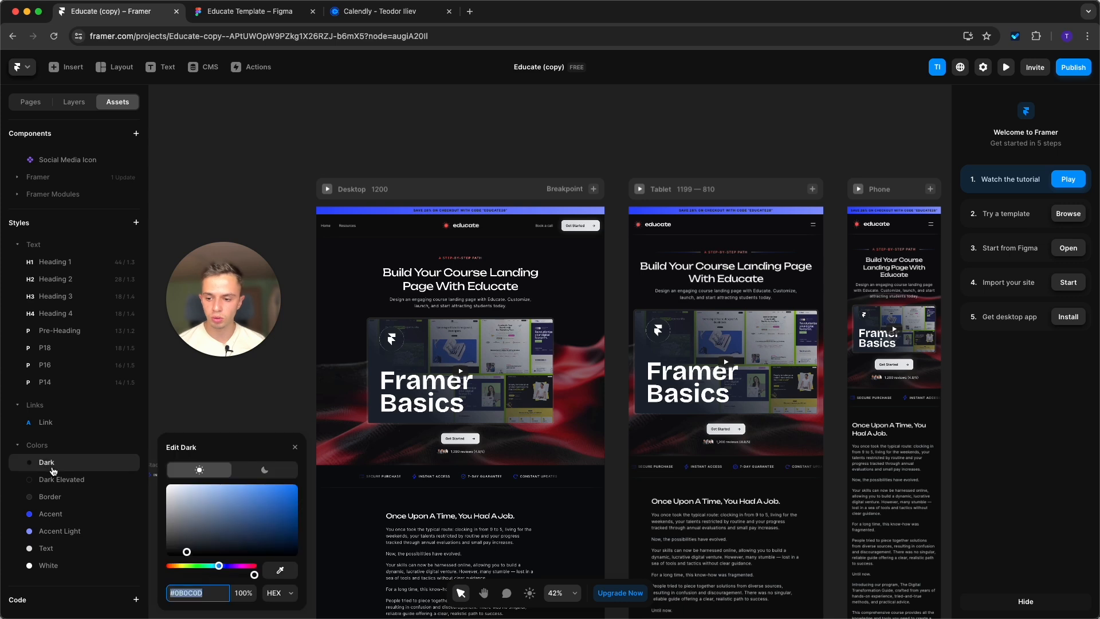
left_click(64, 480)
left_click(66, 496)
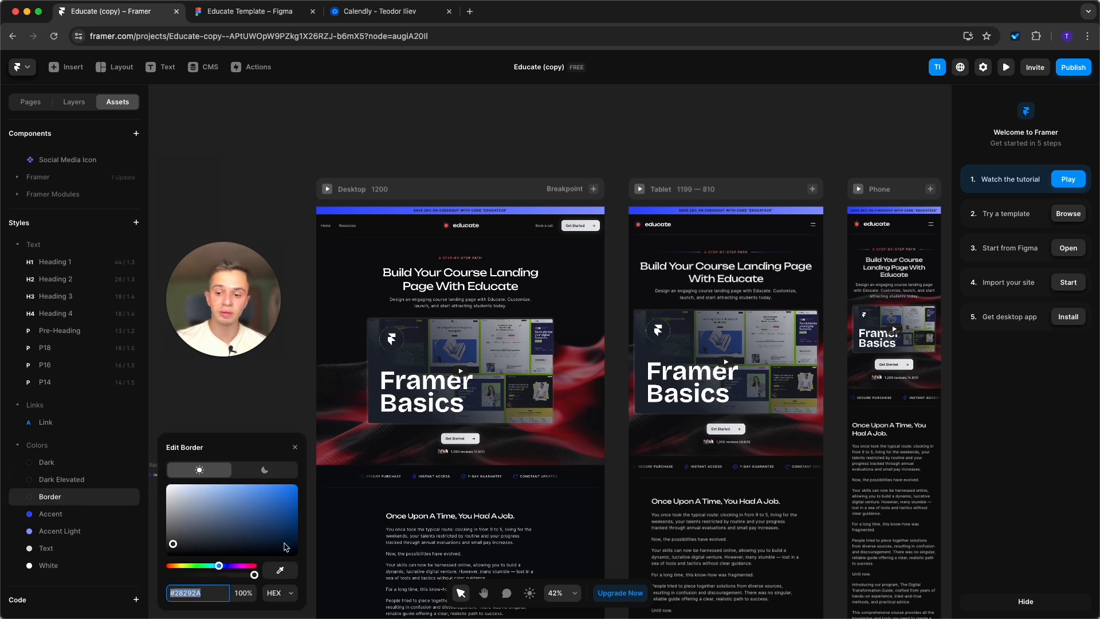
left_click(294, 448)
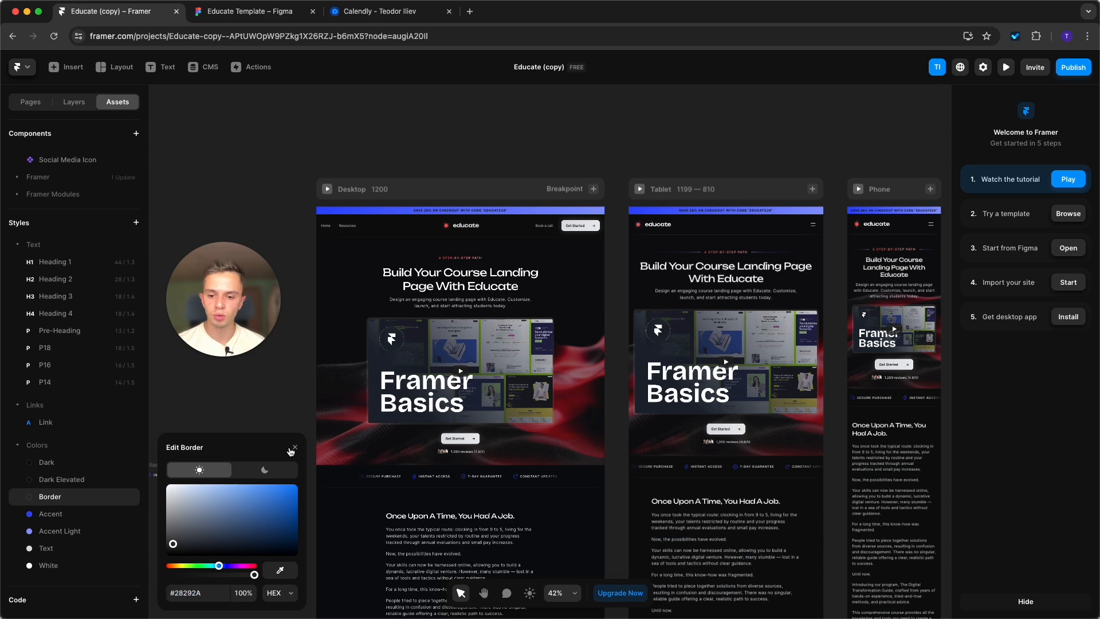
left_click_drag(233, 323, 94, 558)
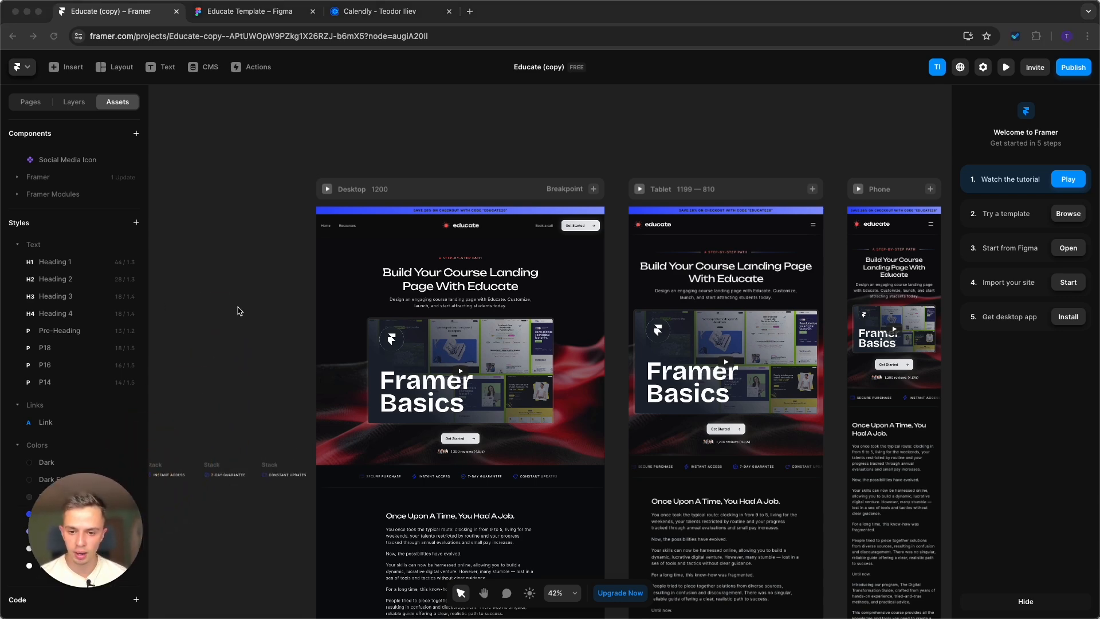
left_click(239, 310)
Recolor the linear gradient of the hero's "A step-by-step path" text, using Accent for the first stop and Accent Light for the second.
scroll(440, 245, "down", 3)
scroll(435, 253, "up", 5)
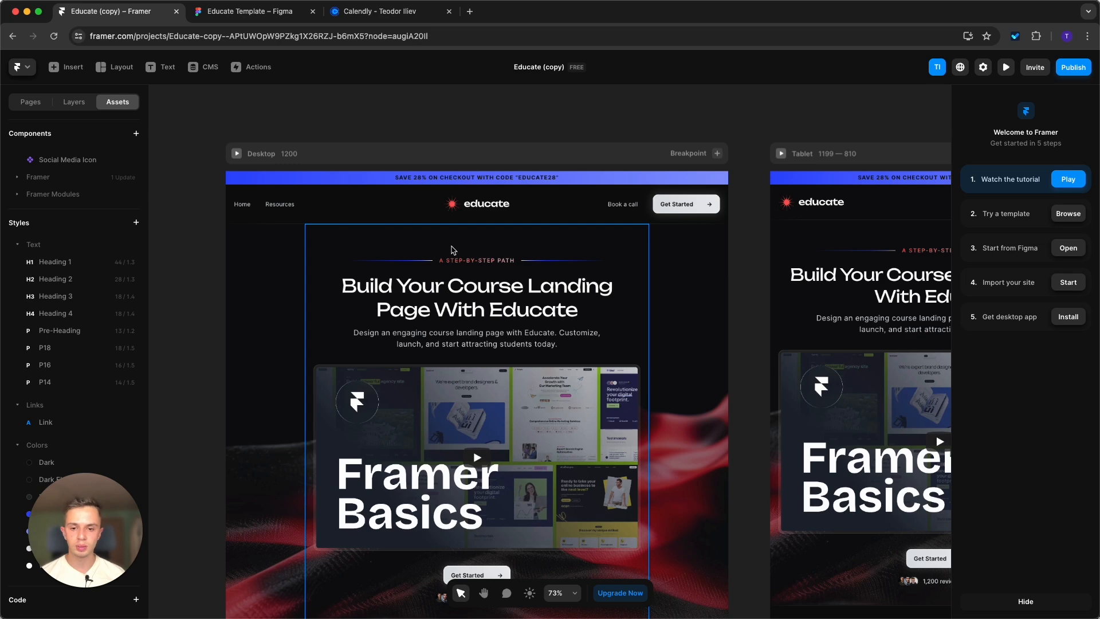
scroll(452, 249, "up", 2)
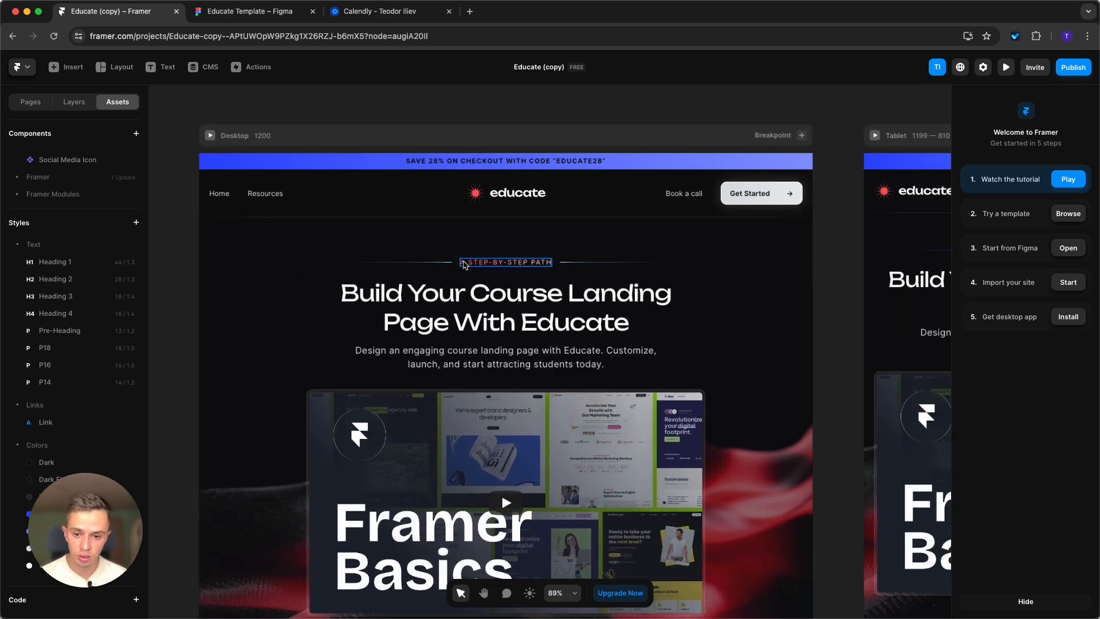
left_click(509, 268)
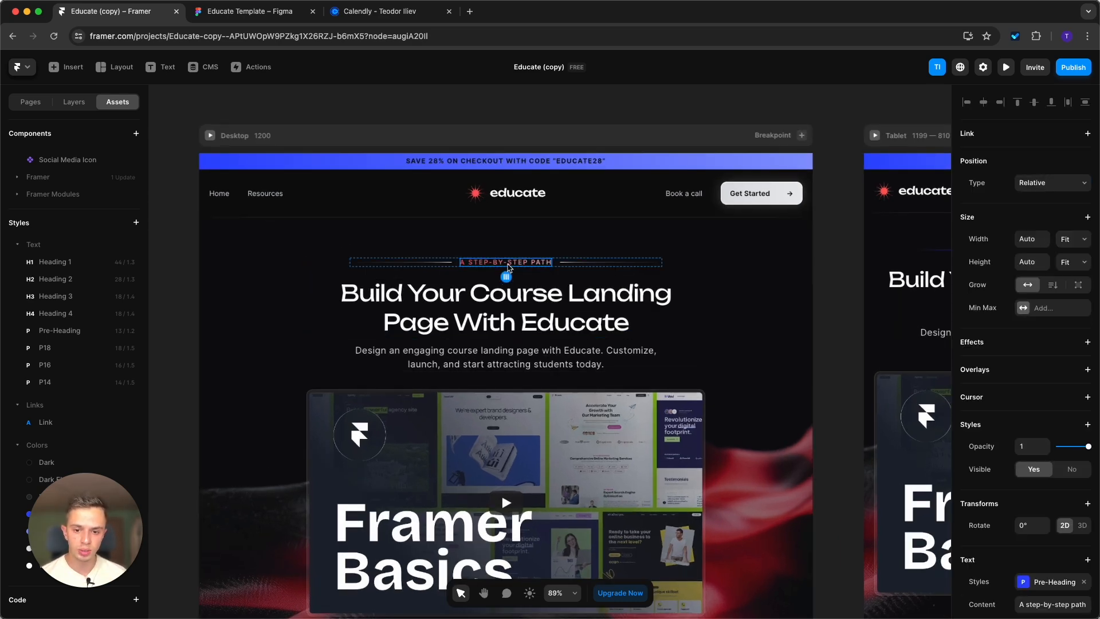
scroll(1044, 469, "down", 4)
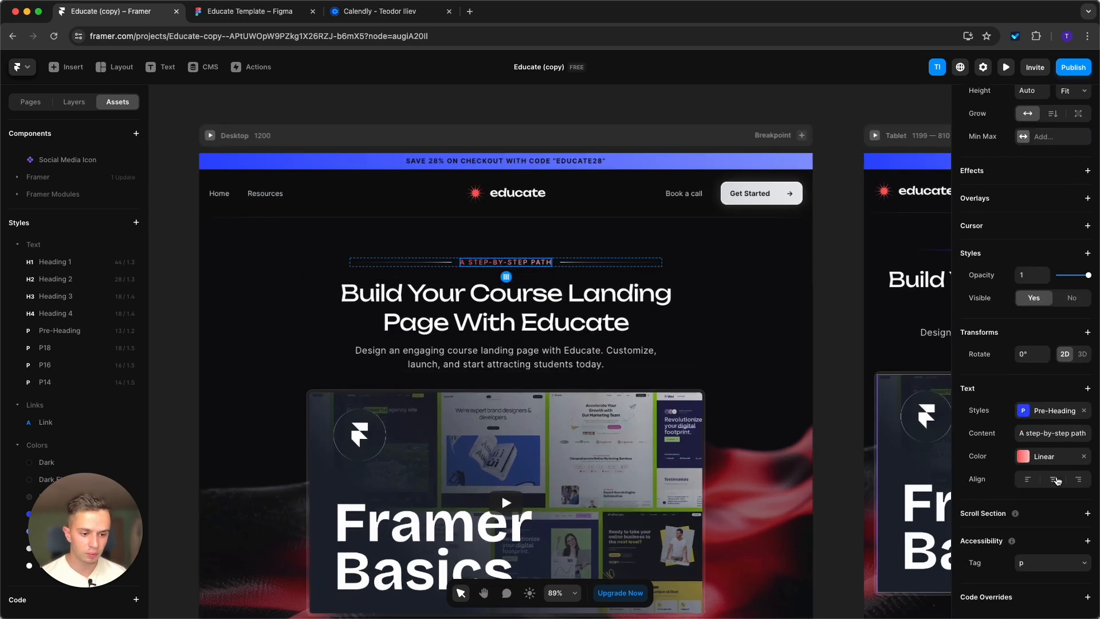
left_click(1083, 457)
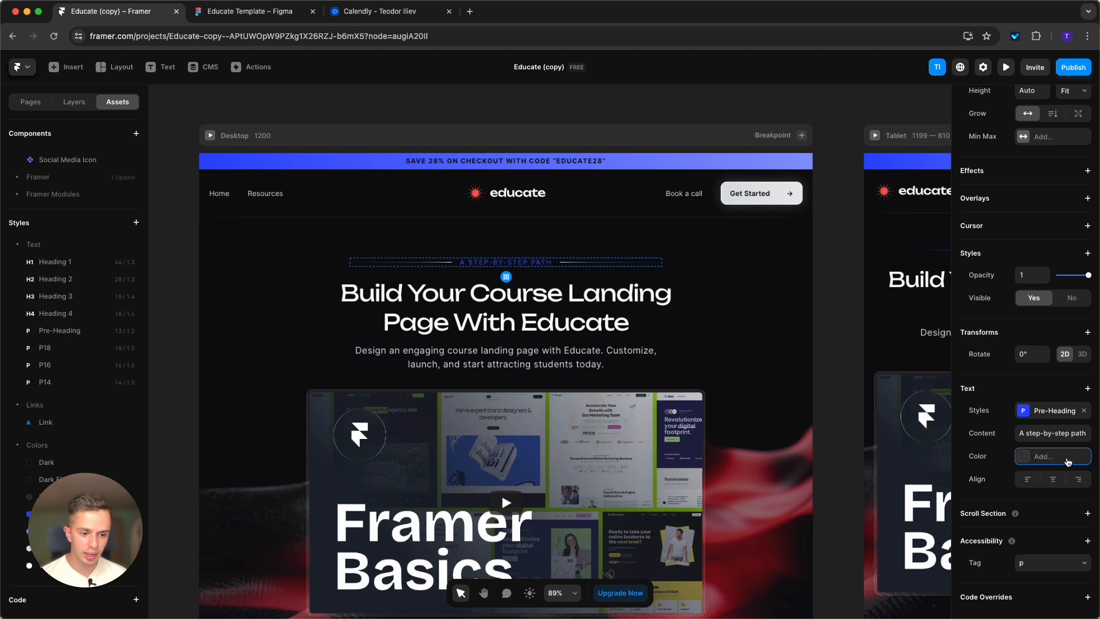
left_click(1079, 458)
left_click(853, 273)
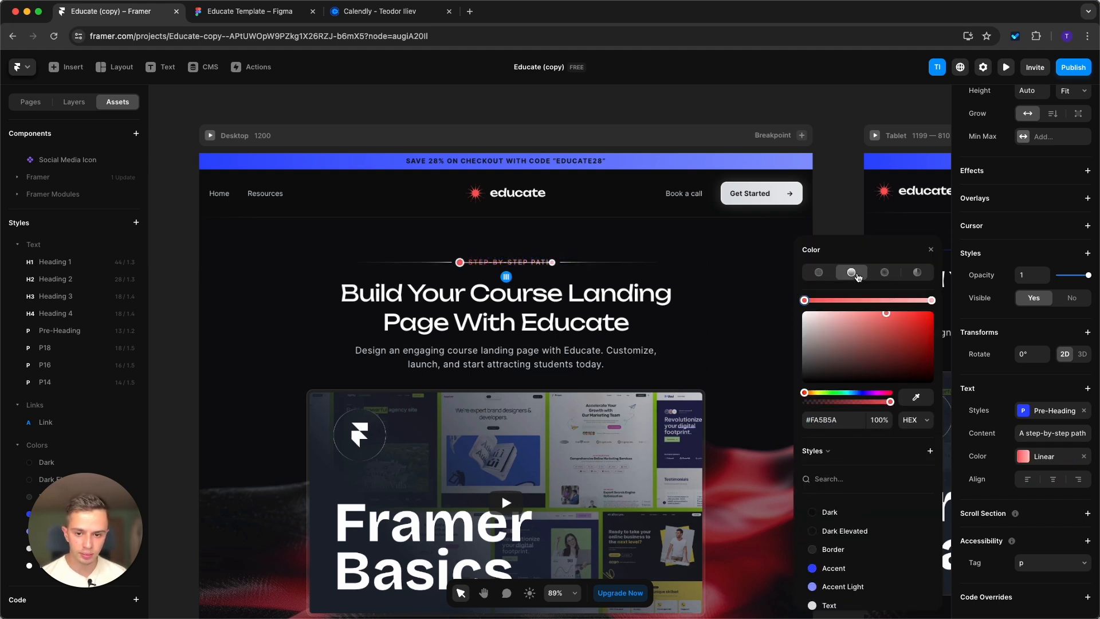
left_click(846, 573)
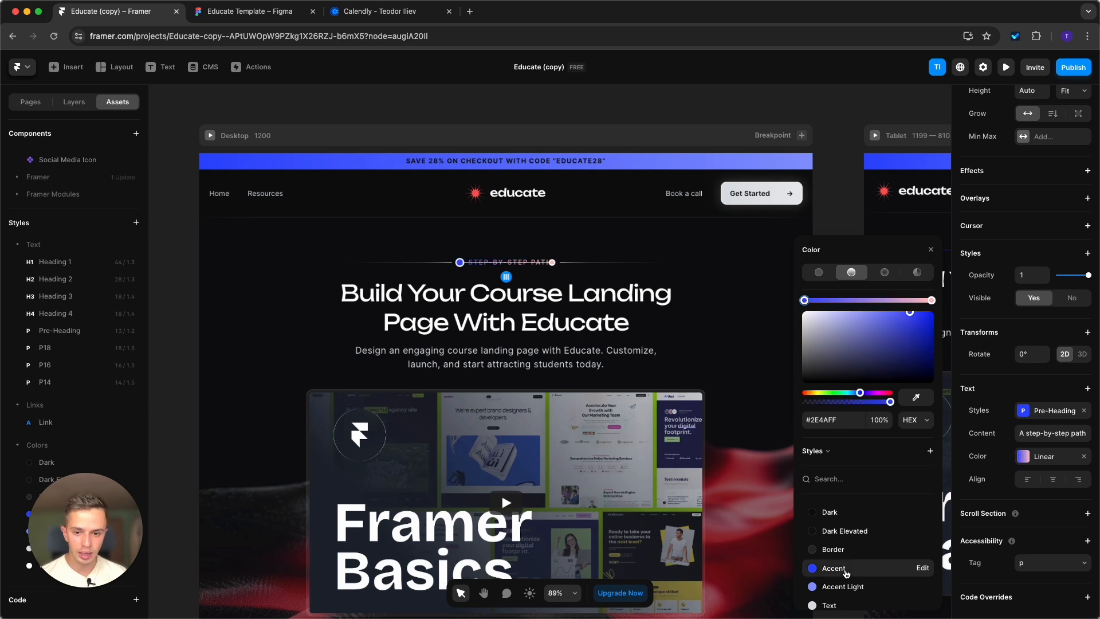
left_click(932, 300)
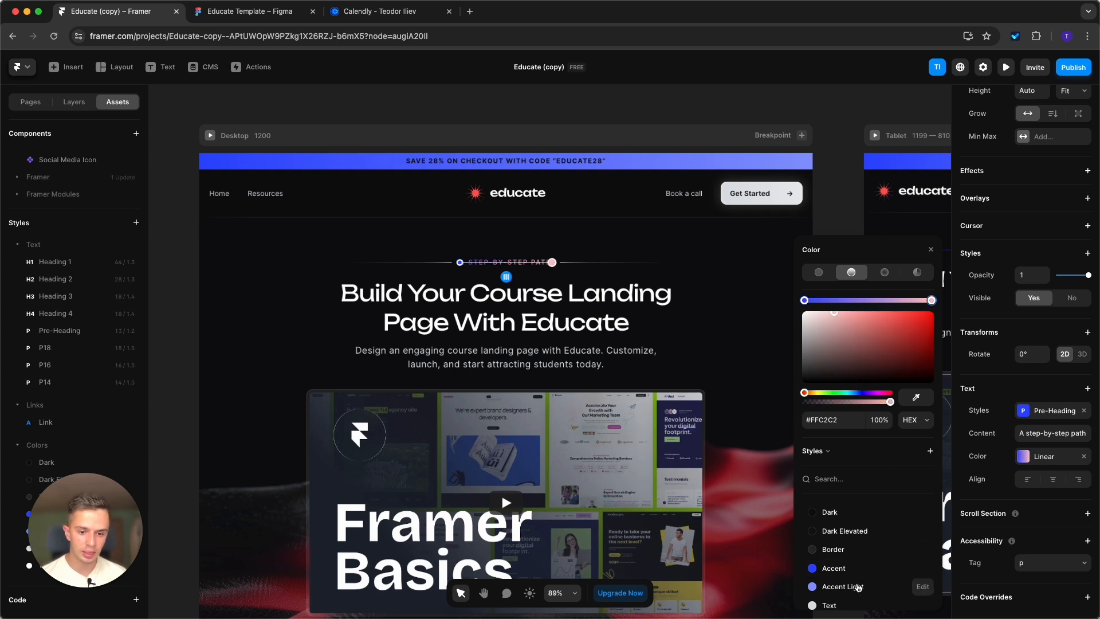
left_click(857, 587)
left_click(641, 111)
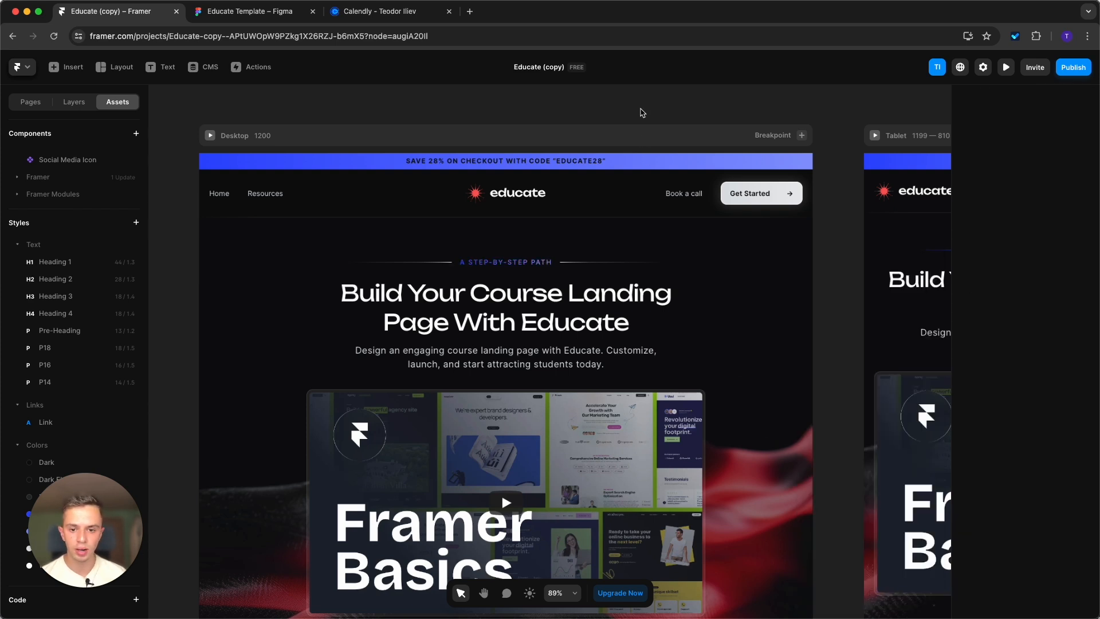
Copy the style of the hero's "A step-by-step path" pre-heading and paste it onto the matching pre-headings down to Achieve Your Goals.
left_click(517, 264)
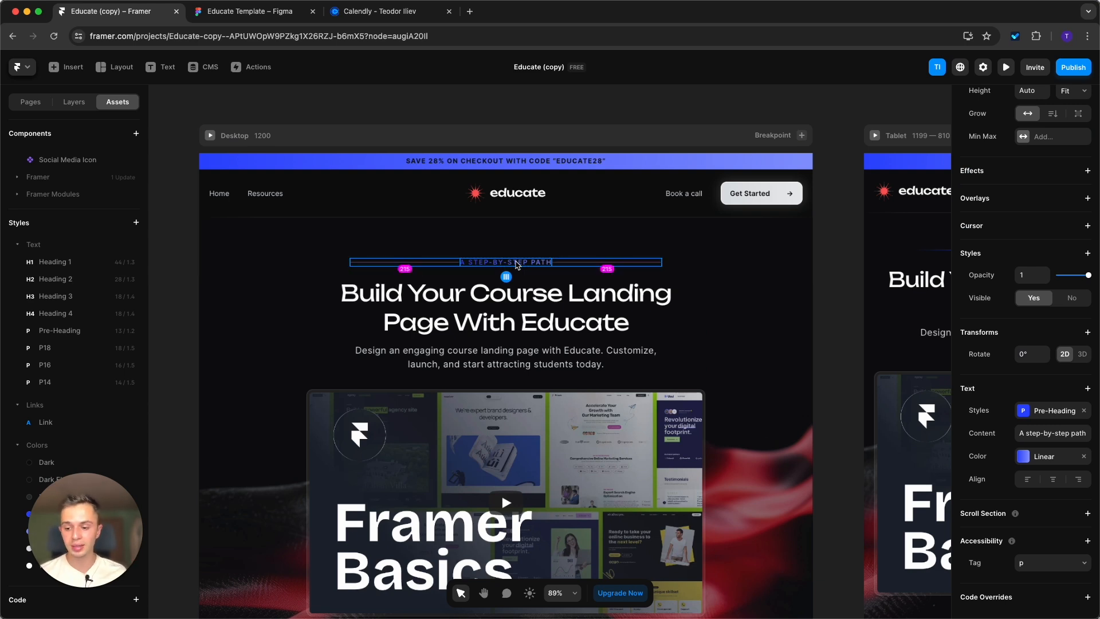
scroll(517, 264, "down", 15)
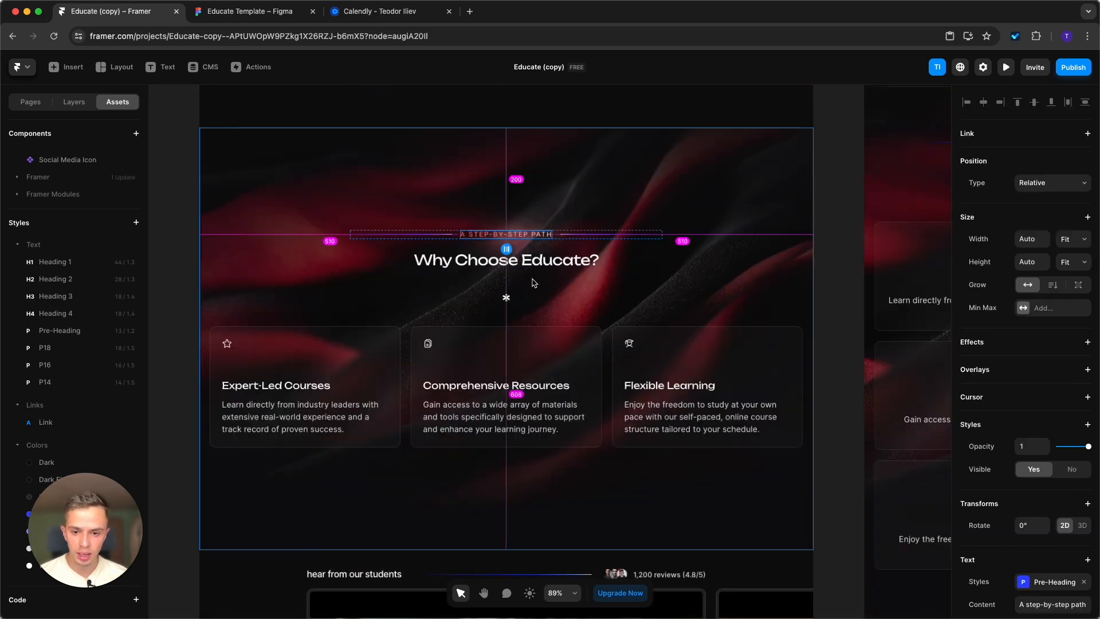
scroll(532, 344, "down", 4)
scroll(542, 384, "down", 5)
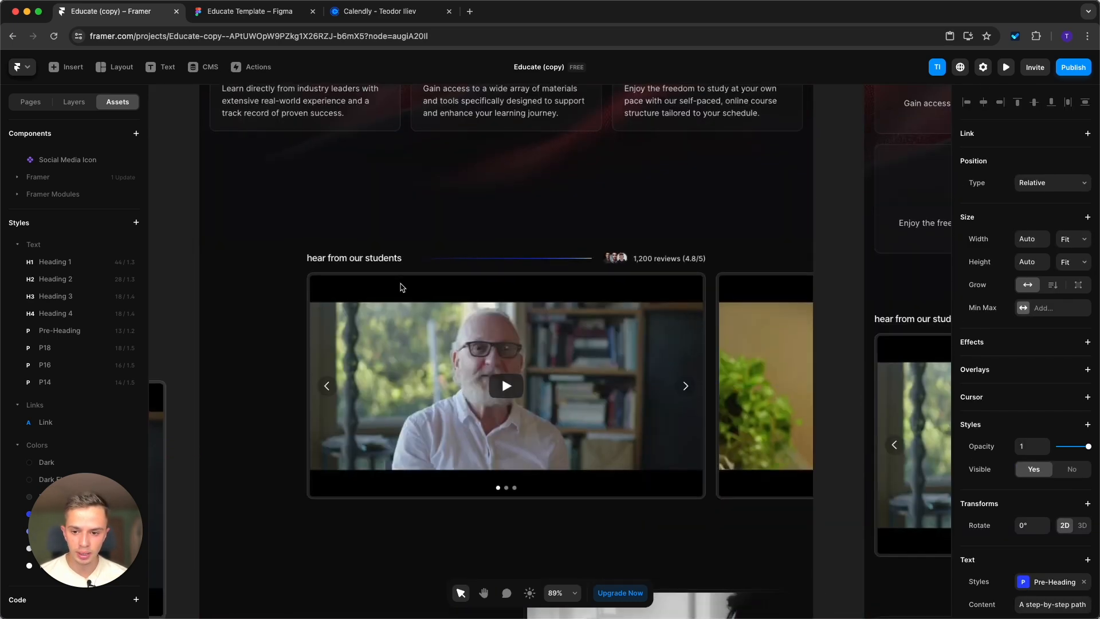
scroll(406, 287, "down", 11)
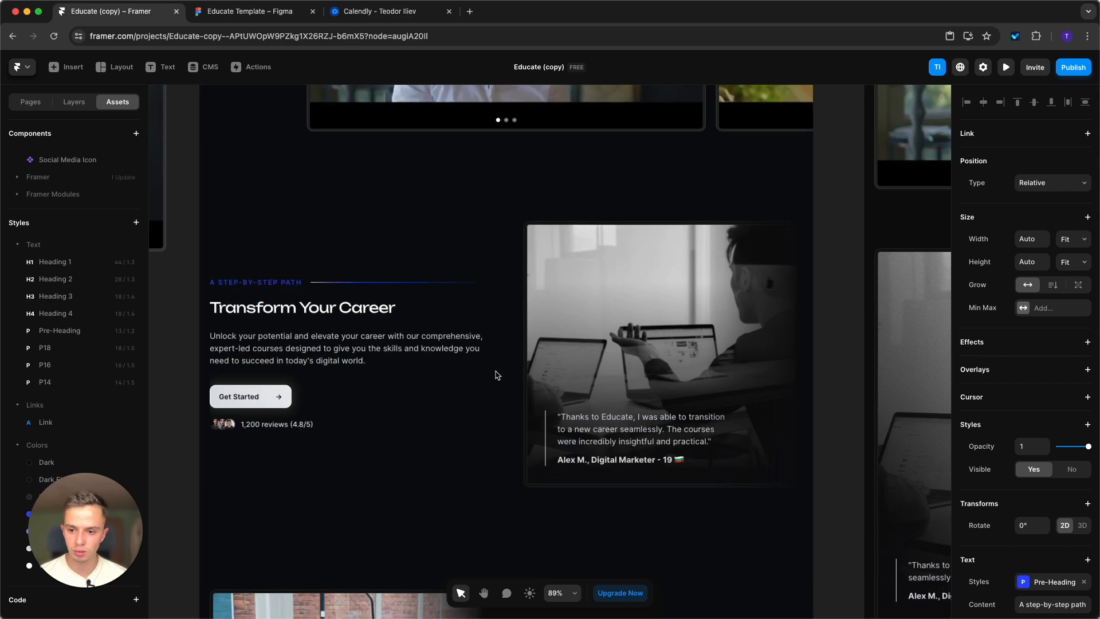
scroll(496, 373, "down", 10)
scroll(601, 296, "down", 10)
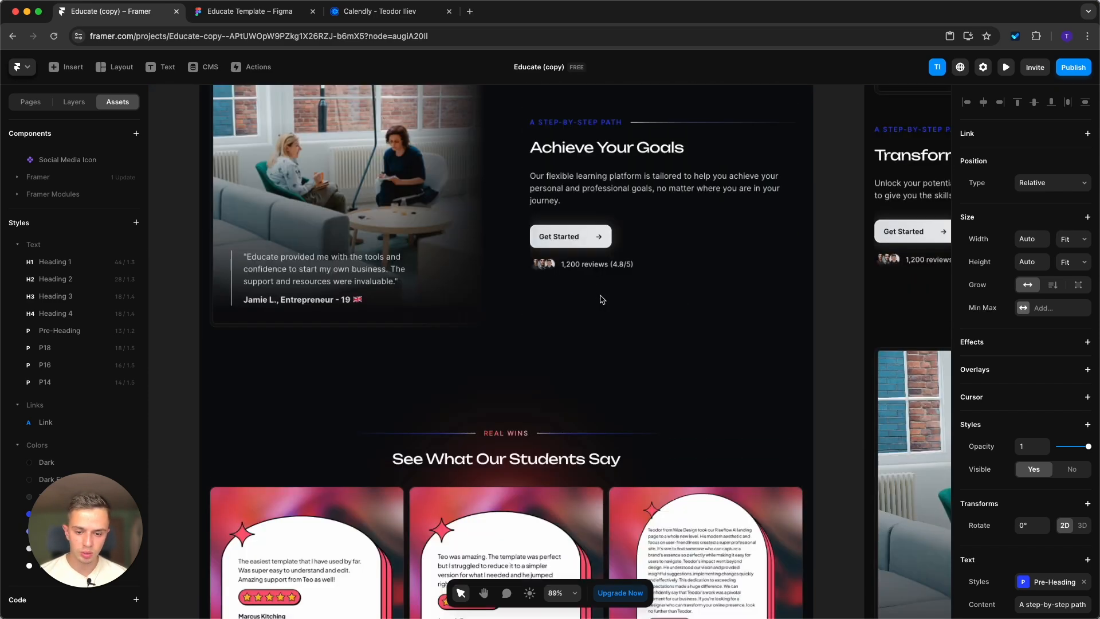
Apply the copied blue pre-heading style to the Real Wins, Real Skills and Curriculum pre-headings.
scroll(517, 265, "down", 14)
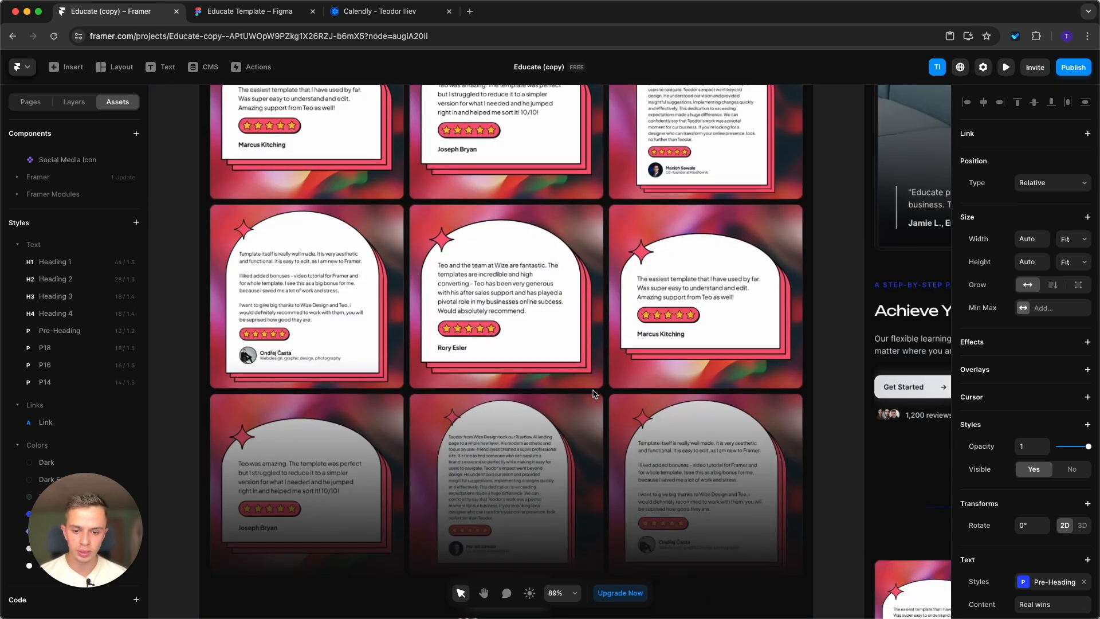
left_click(522, 387)
scroll(567, 395, "down", 10)
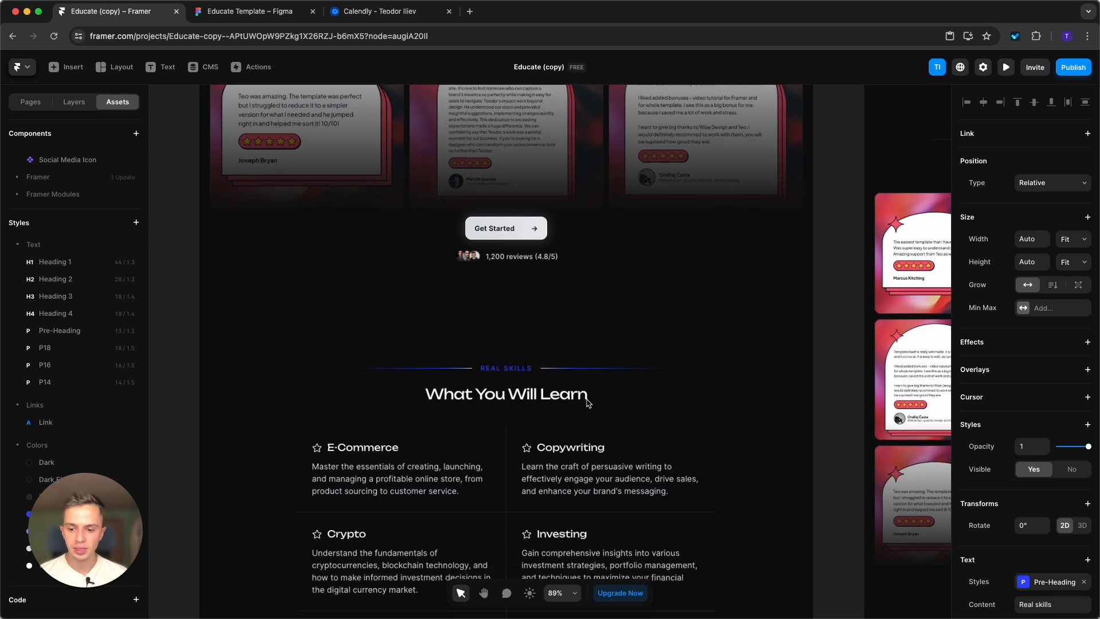
left_click(506, 464)
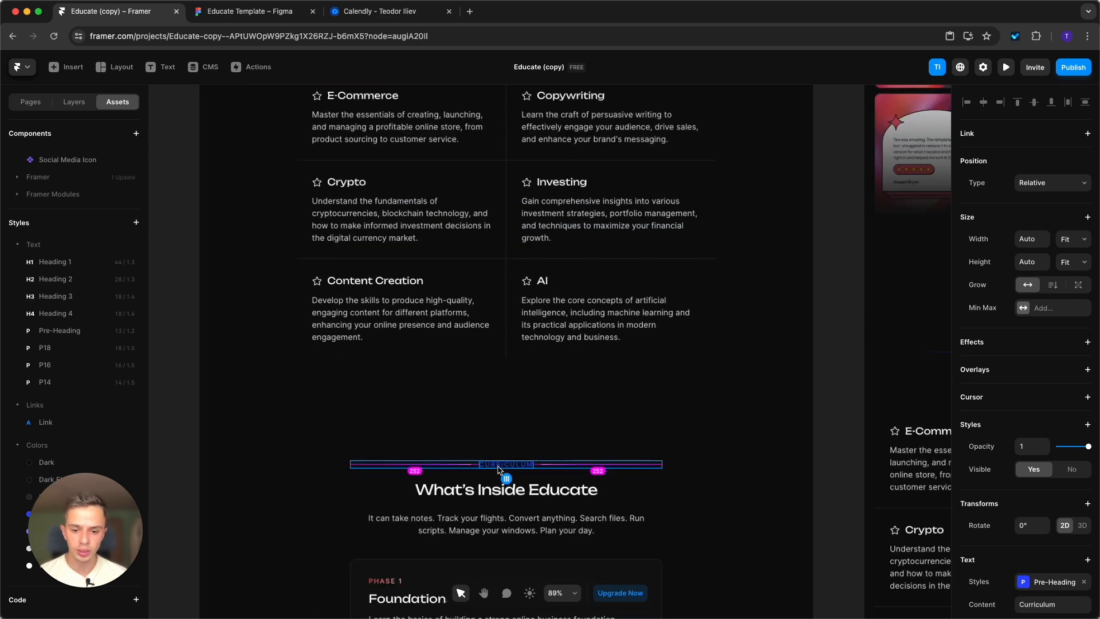
scroll(745, 424, "down", 2)
scroll(747, 421, "down", 2)
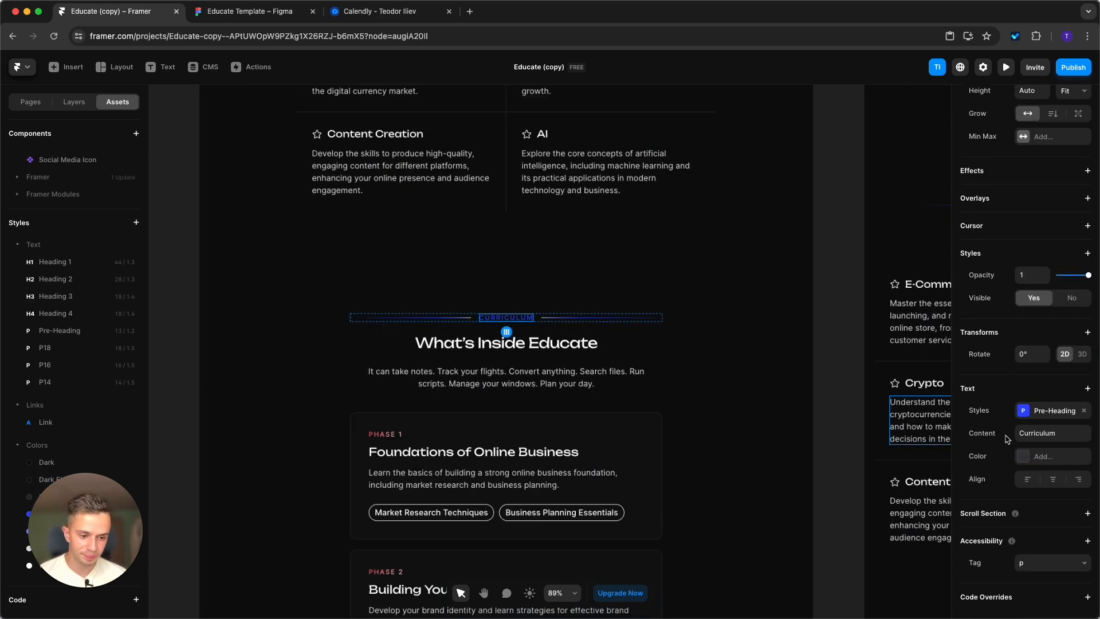
scroll(663, 309, "down", 6)
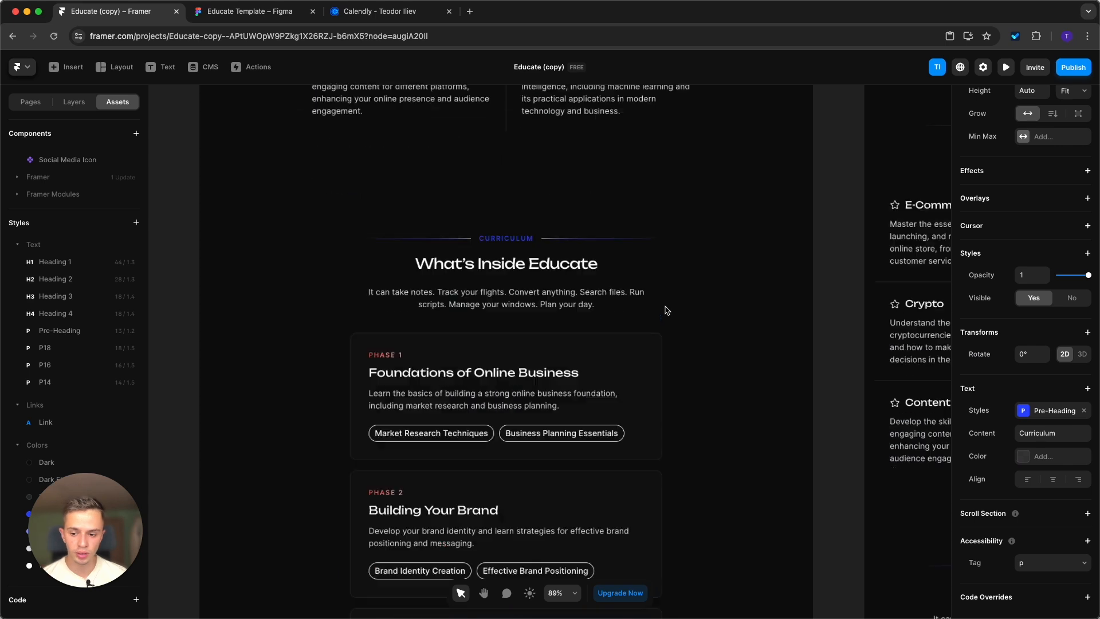
Apply the same blue pre-heading style to the Phase 1 to Phase 6 labels and the Testimonials pre-heading.
left_click(385, 189)
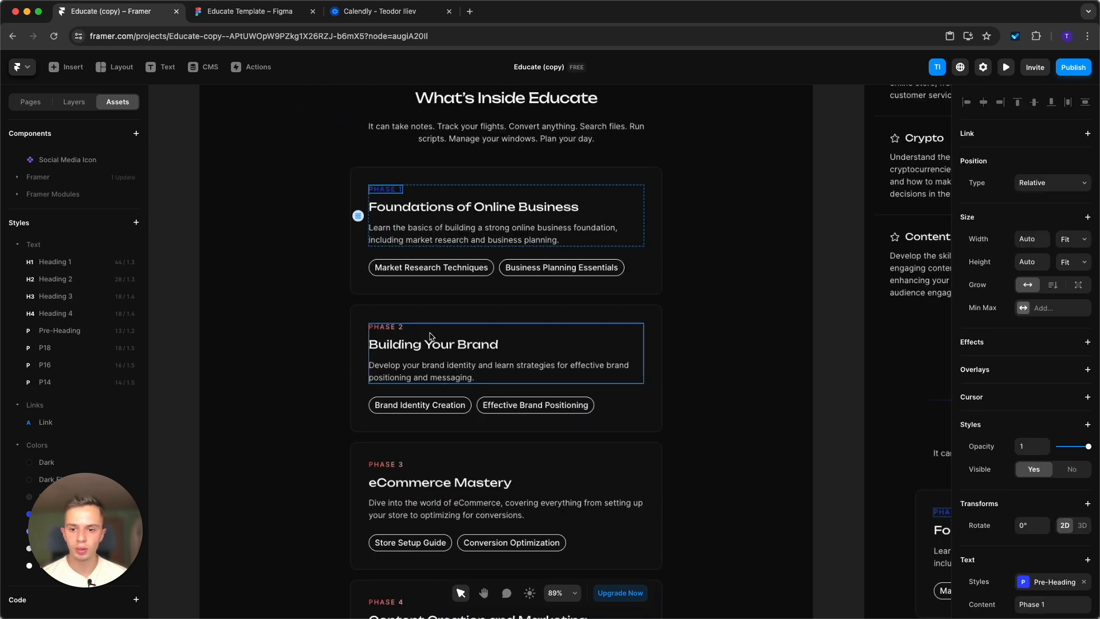
left_click(385, 327, "shift")
left_click(386, 465)
scroll(388, 470, "down", 2)
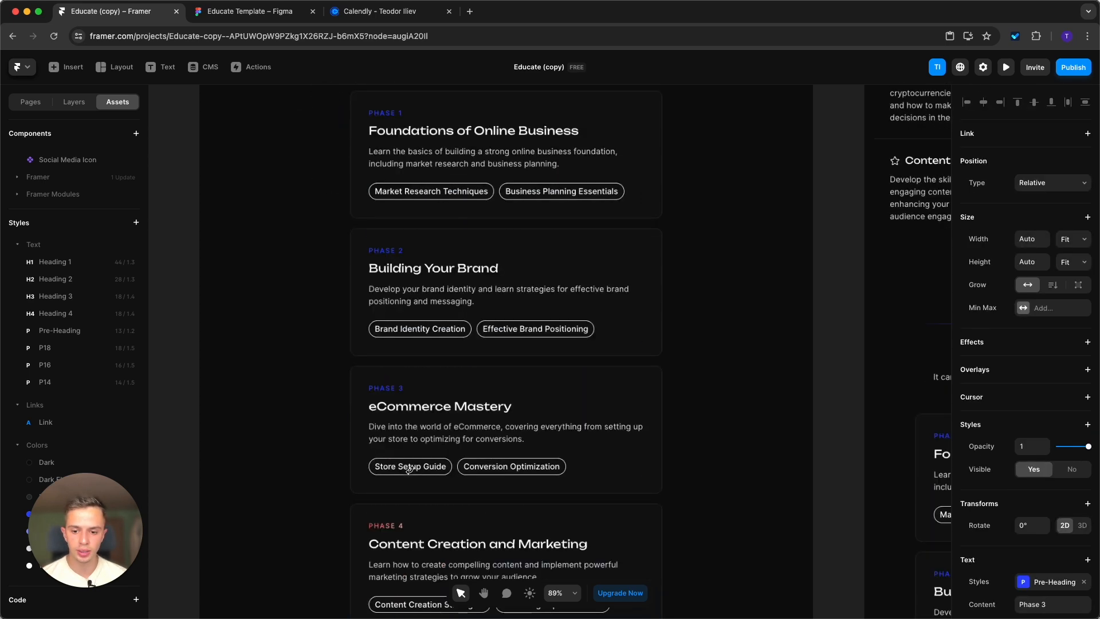
left_click(385, 525)
scroll(424, 493, "down", 5)
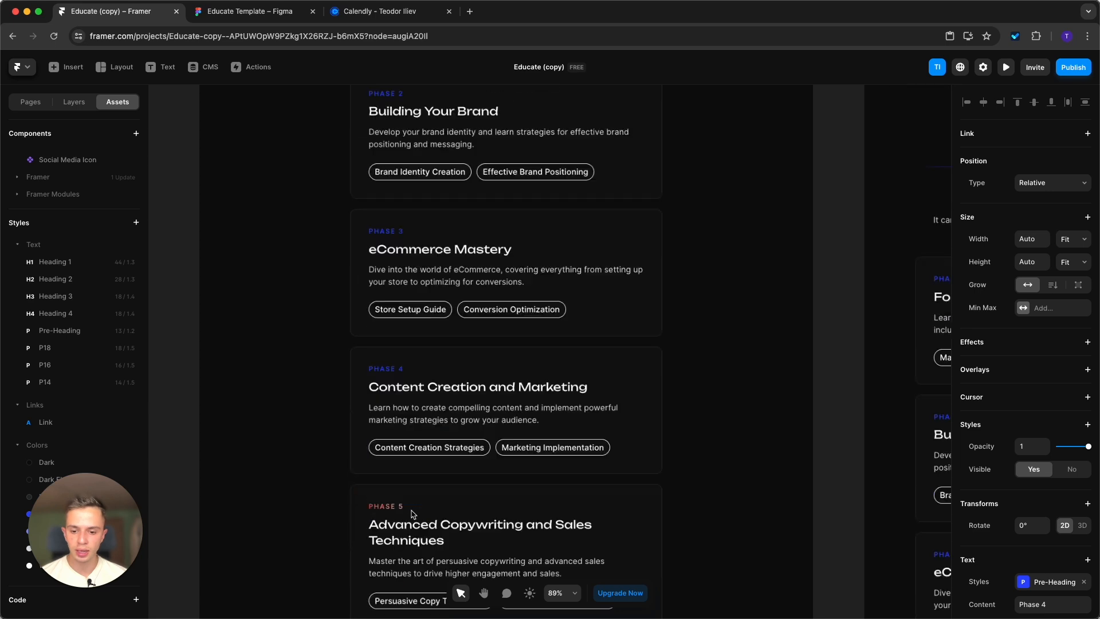
left_click(401, 488)
scroll(430, 492, "down", 4)
left_click(385, 509)
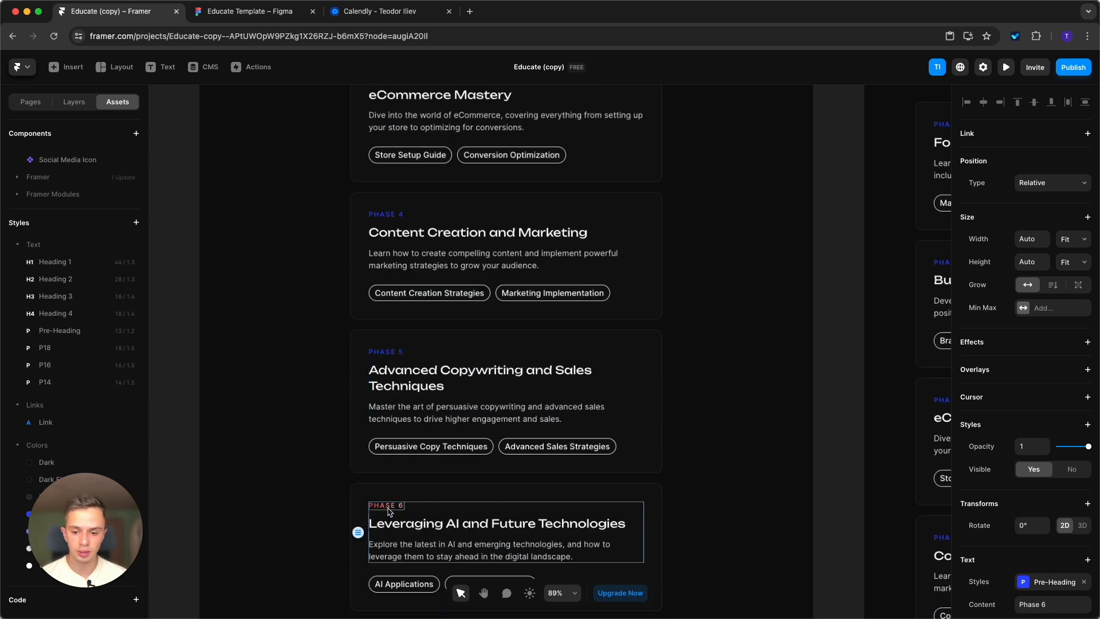
scroll(512, 401, "down", 10)
left_click(512, 372)
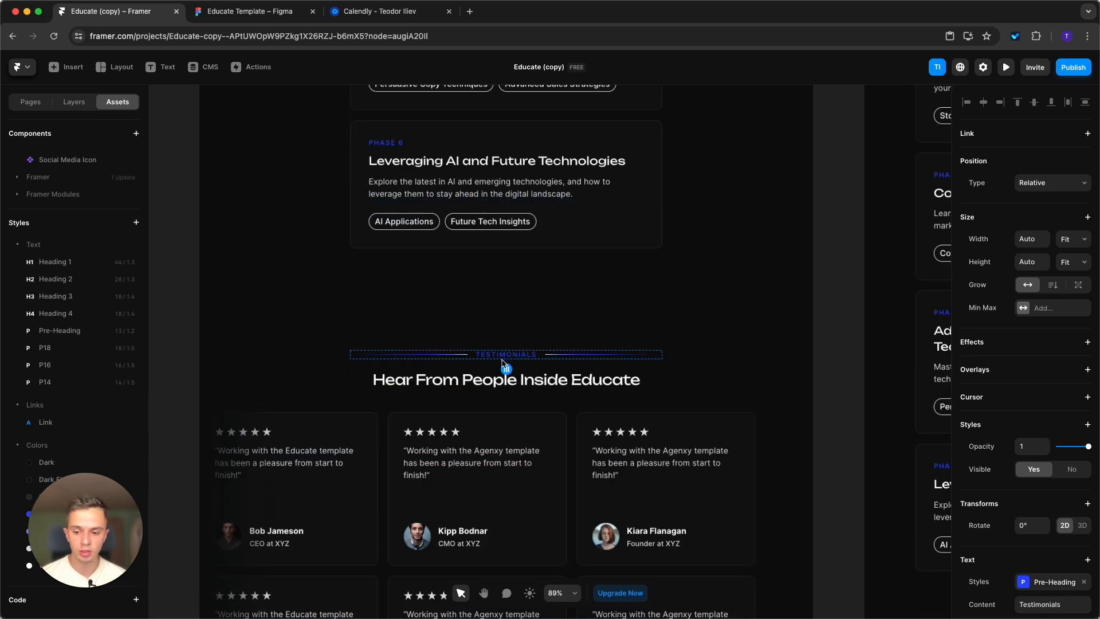
left_click(761, 256)
scroll(543, 575, "up", 1)
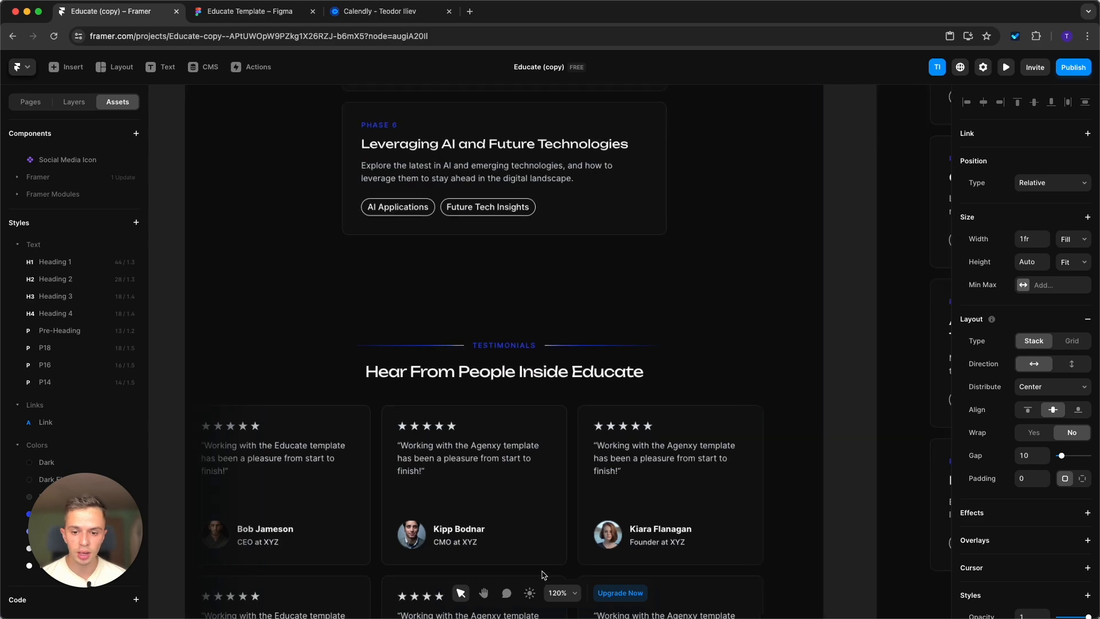
scroll(541, 550, "down", 10)
scroll(538, 527, "up", 5)
scroll(539, 527, "up", 5)
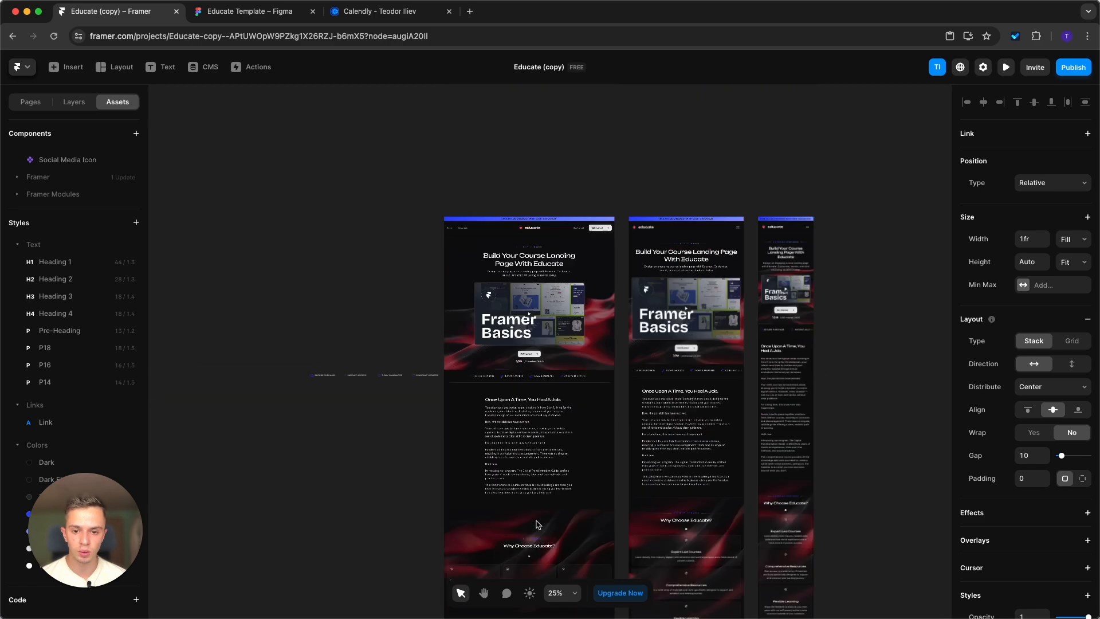
scroll(551, 269, "up", 5)
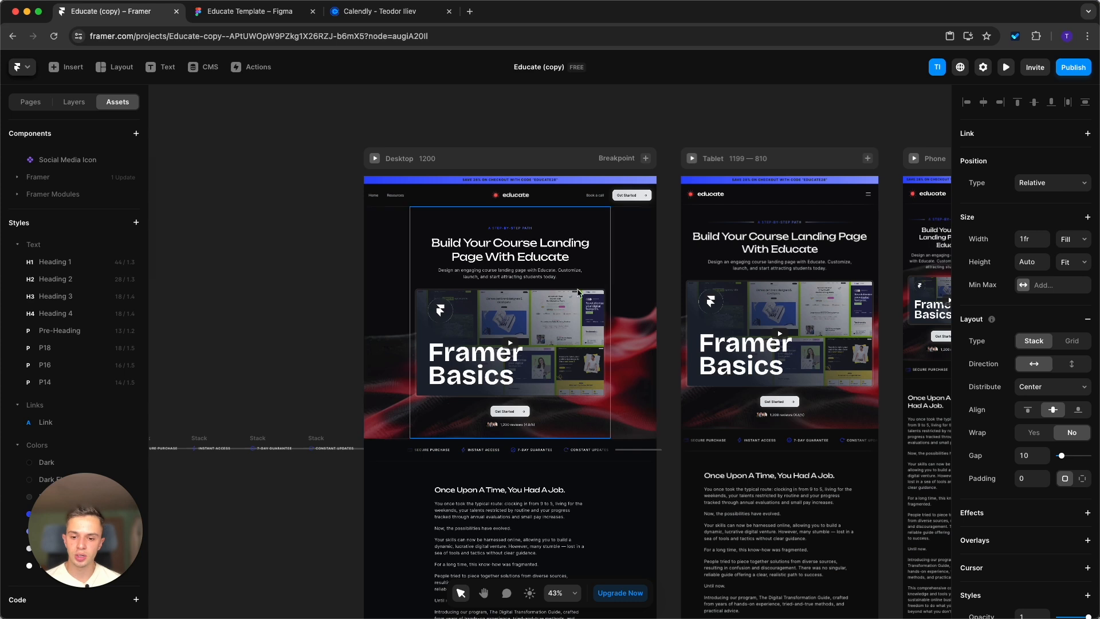
Switch to the Educate Template file in Figma, duplicate it to the drafts, and open the copy in the browser.
left_click(244, 18)
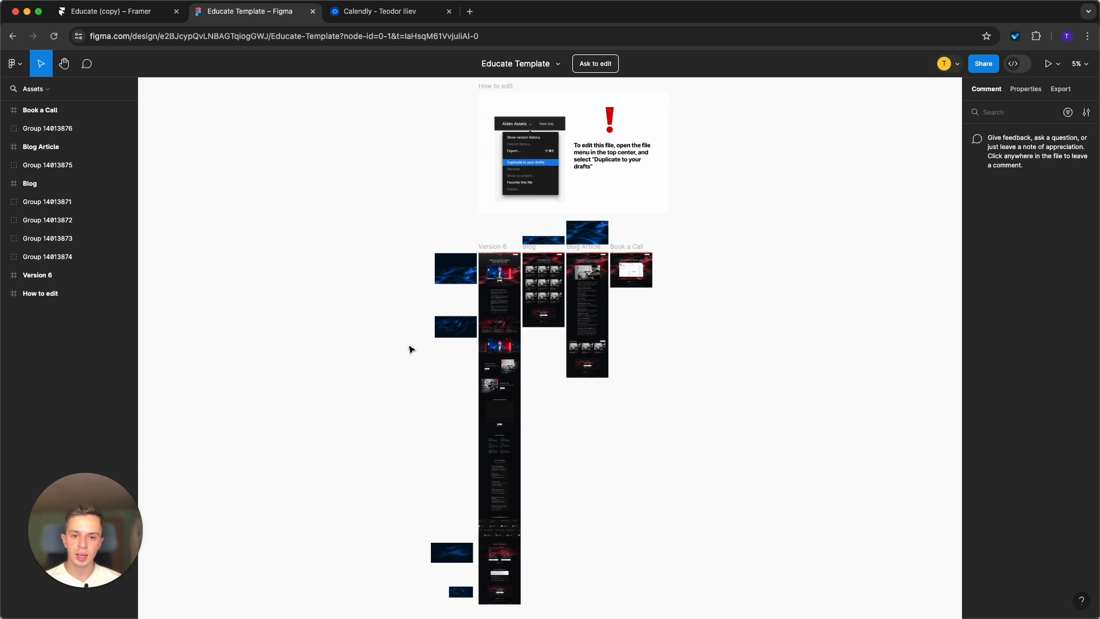
scroll(410, 349, "down", 1)
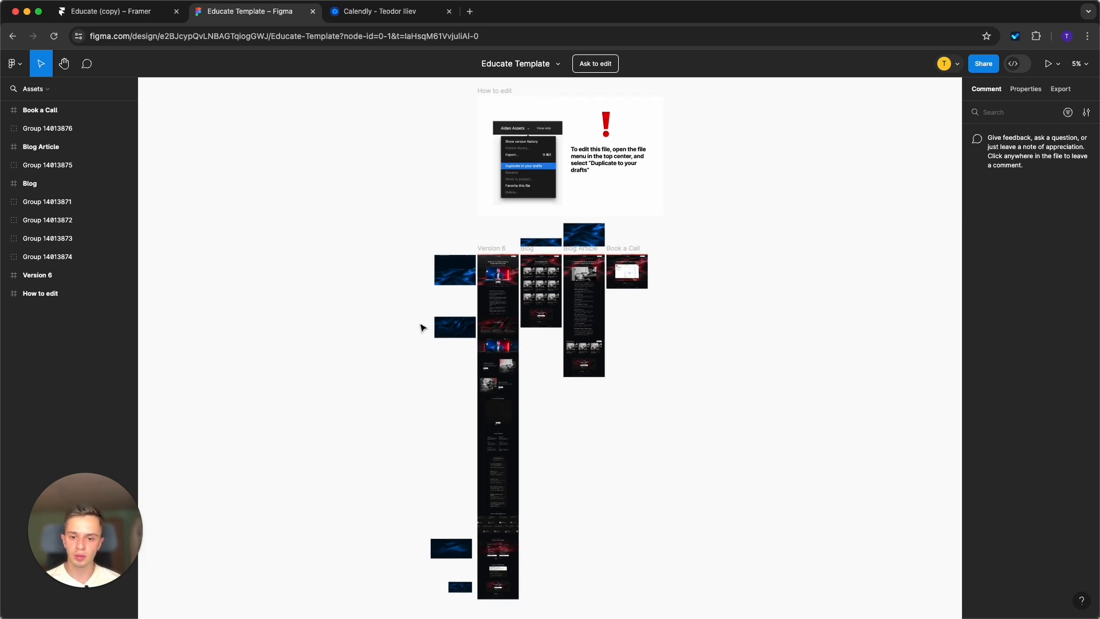
left_click(559, 66)
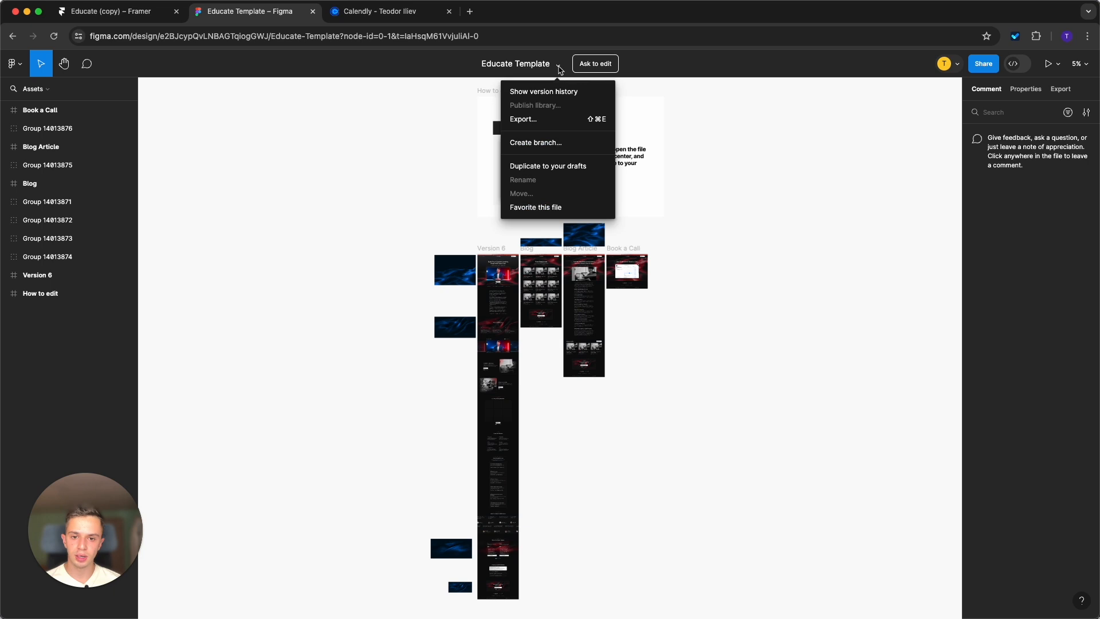
left_click(544, 168)
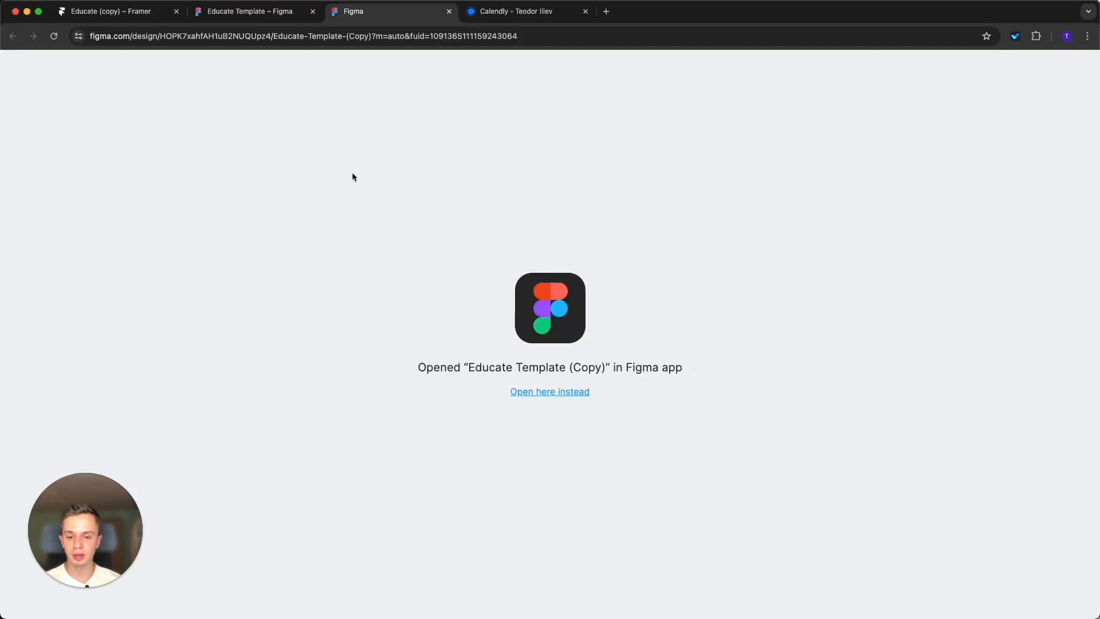
left_click(515, 391)
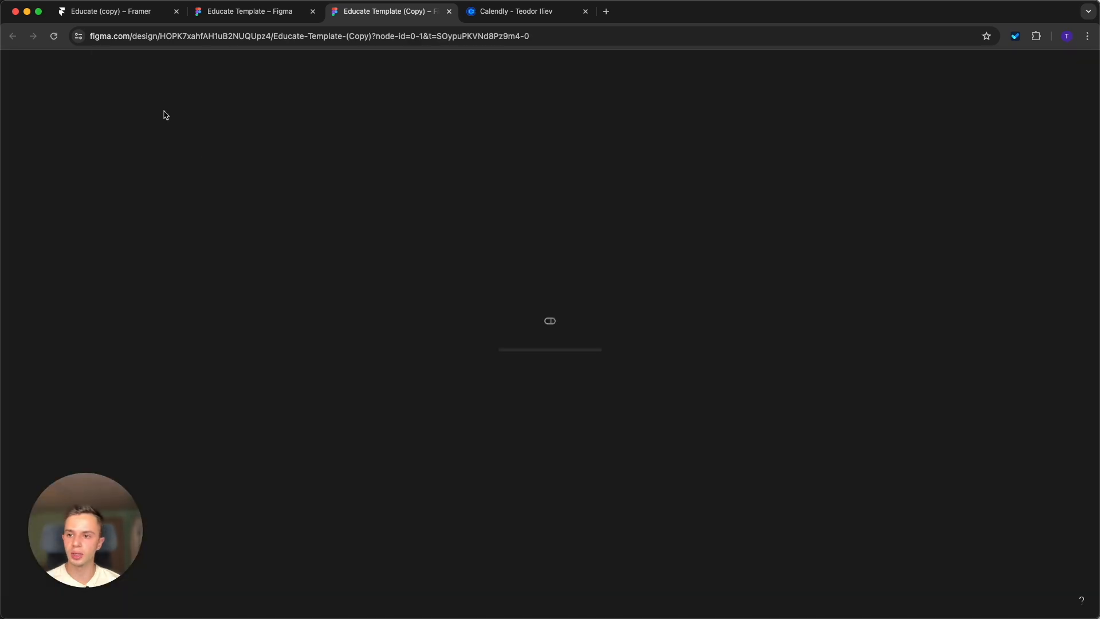
Examine the blue background image groups placed around the Version 6, Blog and Blog Article frames.
scroll(544, 313, "up", 5)
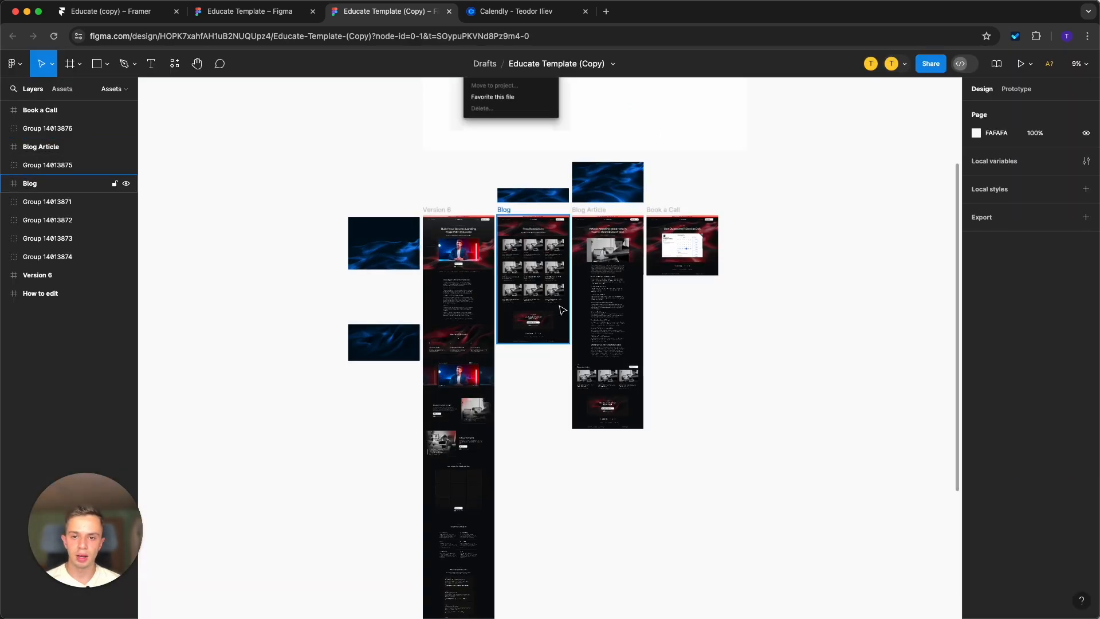
scroll(288, 162, "up", 2)
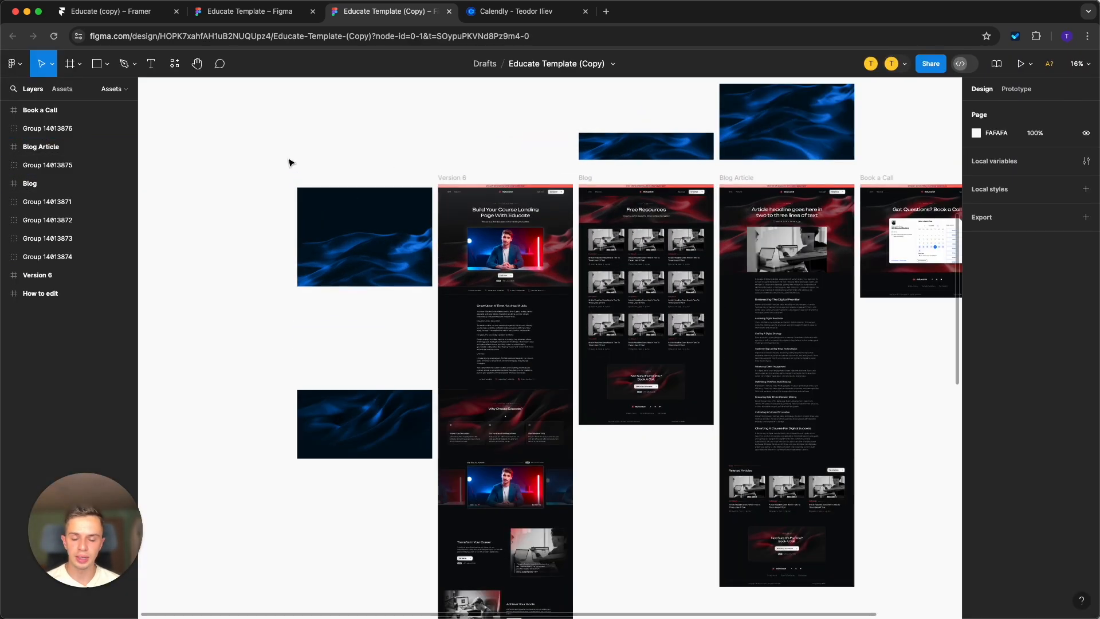
scroll(450, 174, "up", 2)
left_click_drag(201, 199, 414, 420)
left_click_drag(217, 409, 401, 545)
scroll(360, 435, "down", 10)
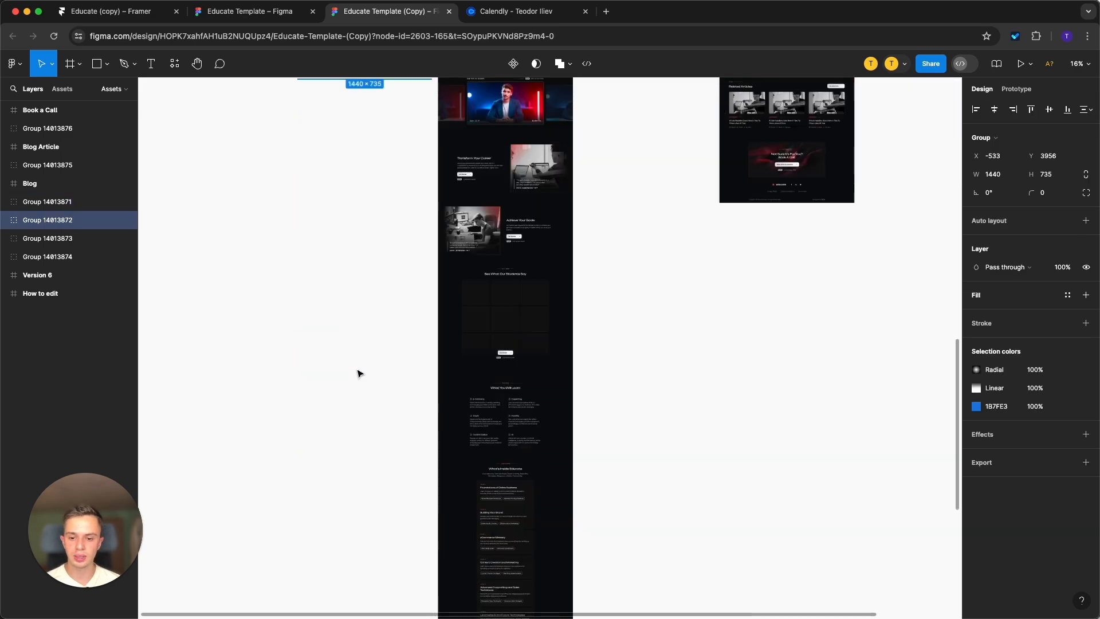
scroll(358, 373, "down", 3)
left_click_drag(266, 334, 401, 575)
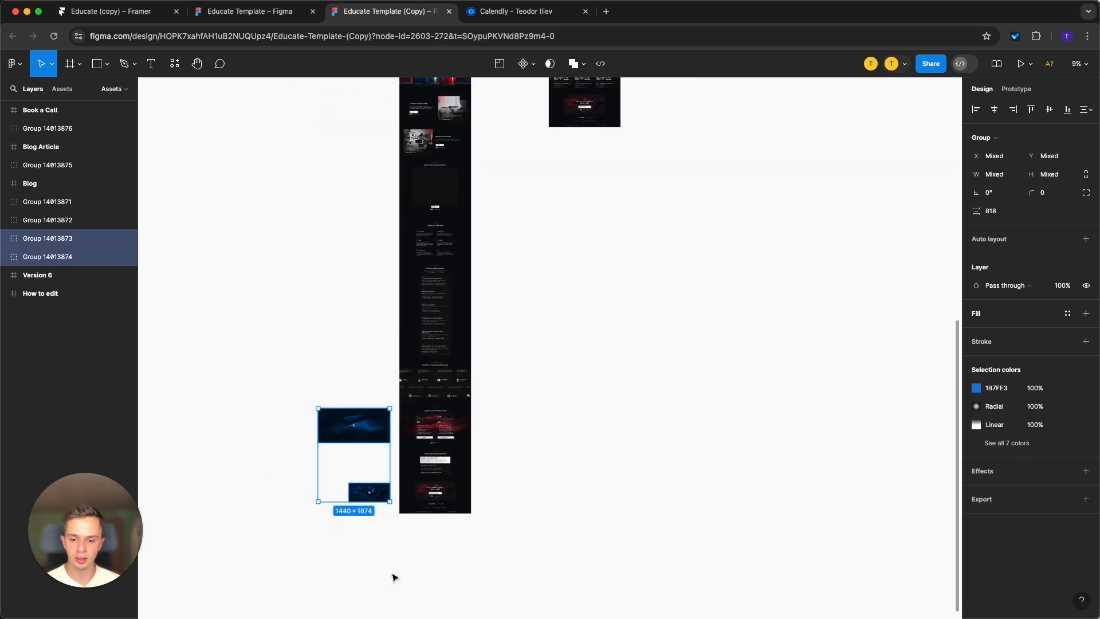
scroll(372, 330, "up", 4)
scroll(553, 279, "up", 6)
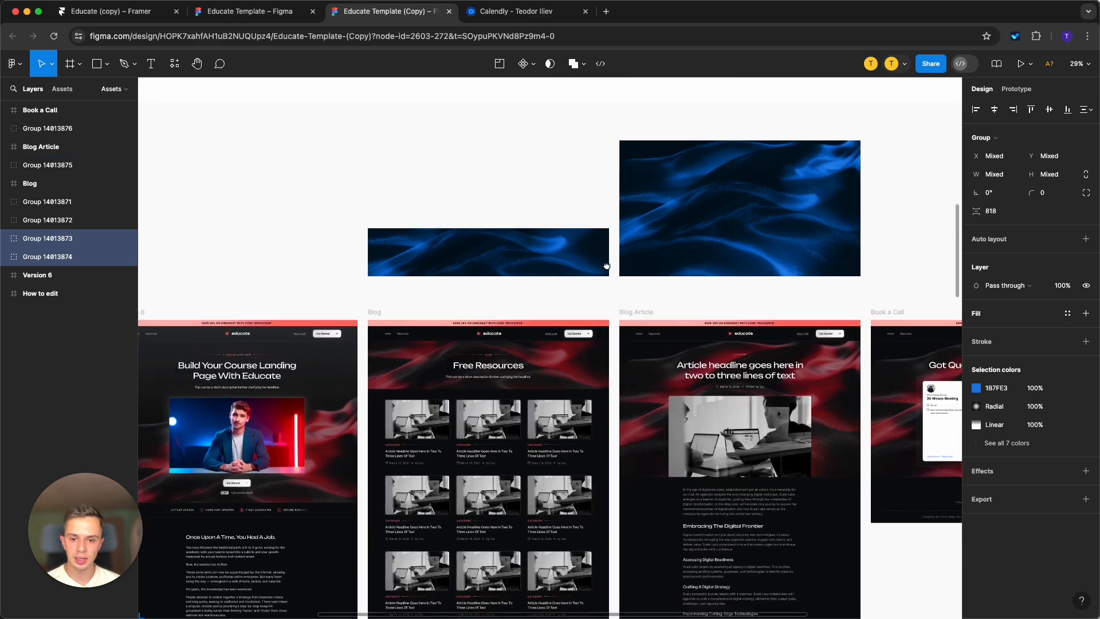
scroll(778, 242, "down", 5)
scroll(516, 246, "up", 2)
Shift the blue of the hero background group beside the Version 6 frame to #1B6BE3.
left_click_drag(478, 178, 583, 295)
scroll(584, 296, "up", 5)
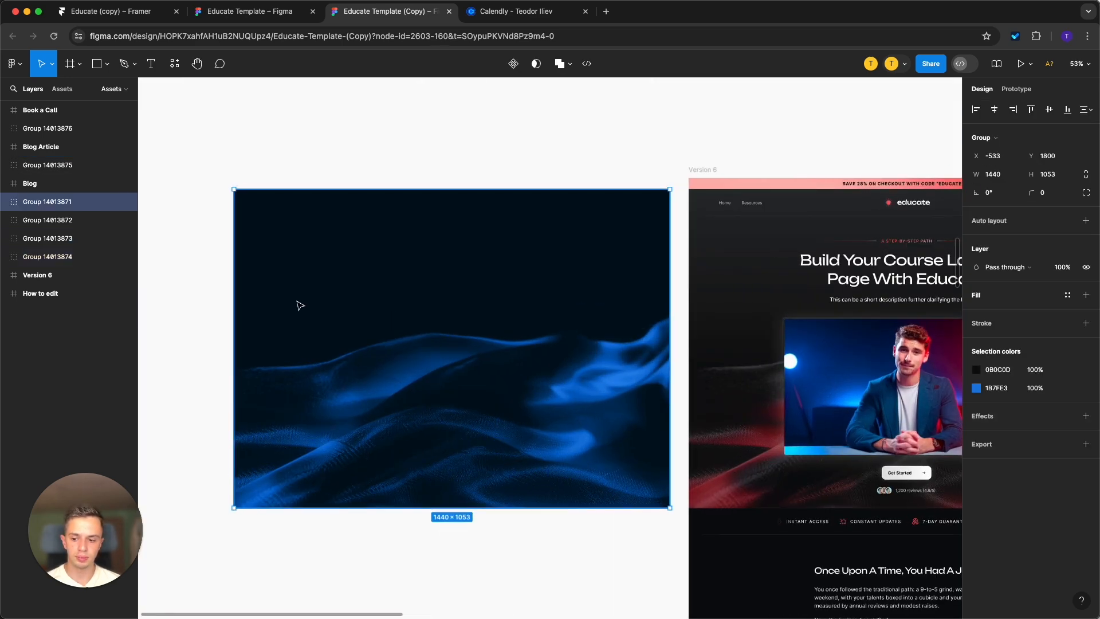
scroll(298, 307, "down", 1)
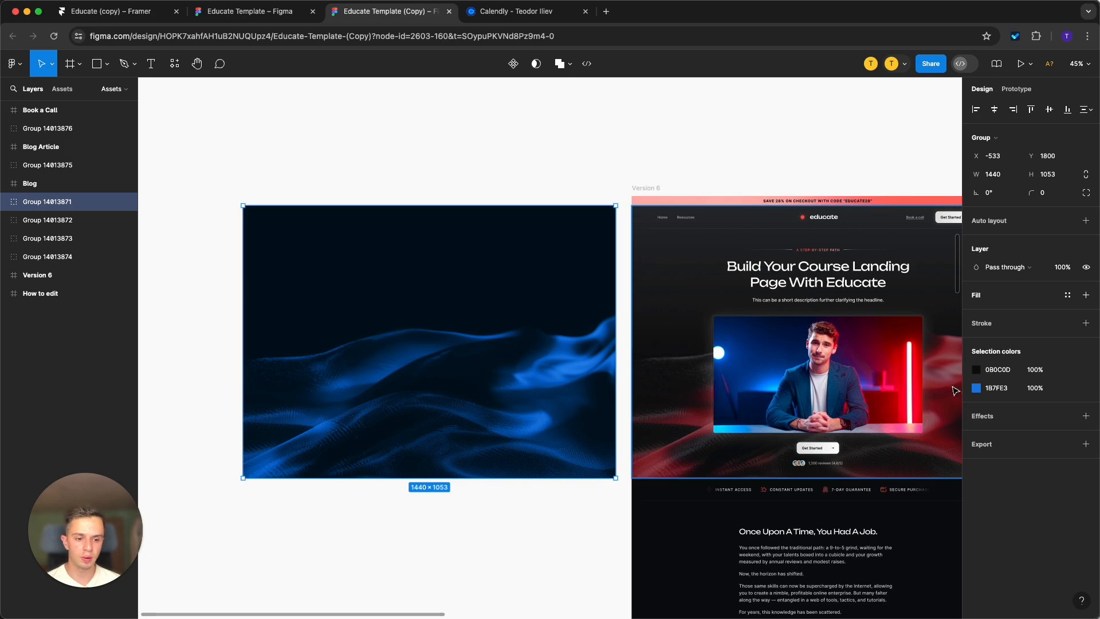
left_click(975, 388)
mouse_move(914, 480)
left_mouse_down()
mouse_move(859, 479)
mouse_move(935, 477)
mouse_move(885, 478)
mouse_move(912, 479)
left_mouse_up()
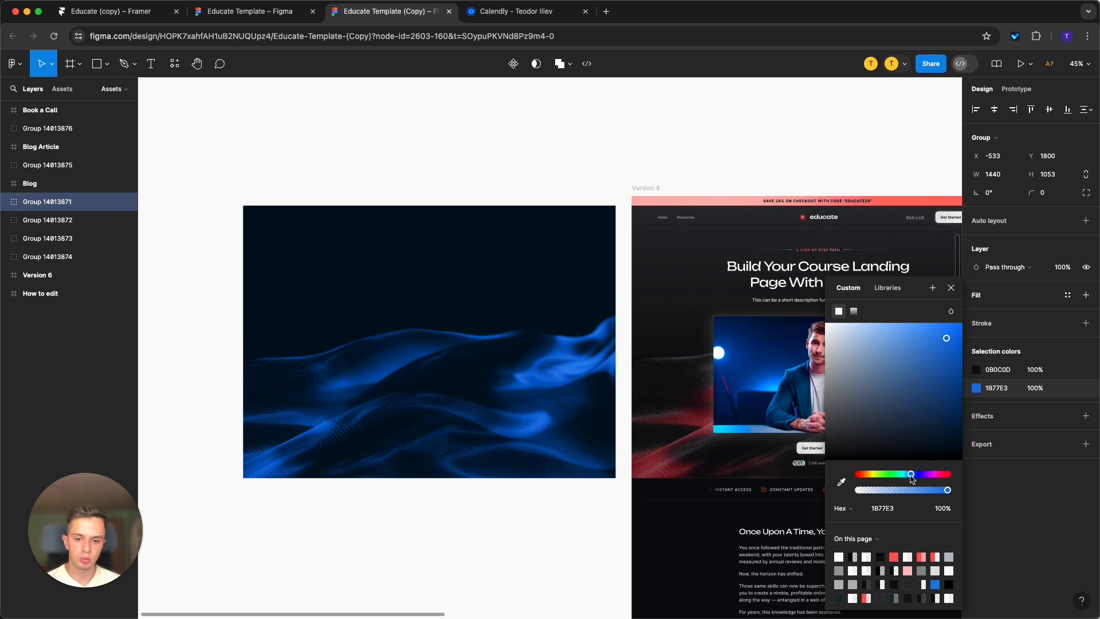
left_click(562, 172)
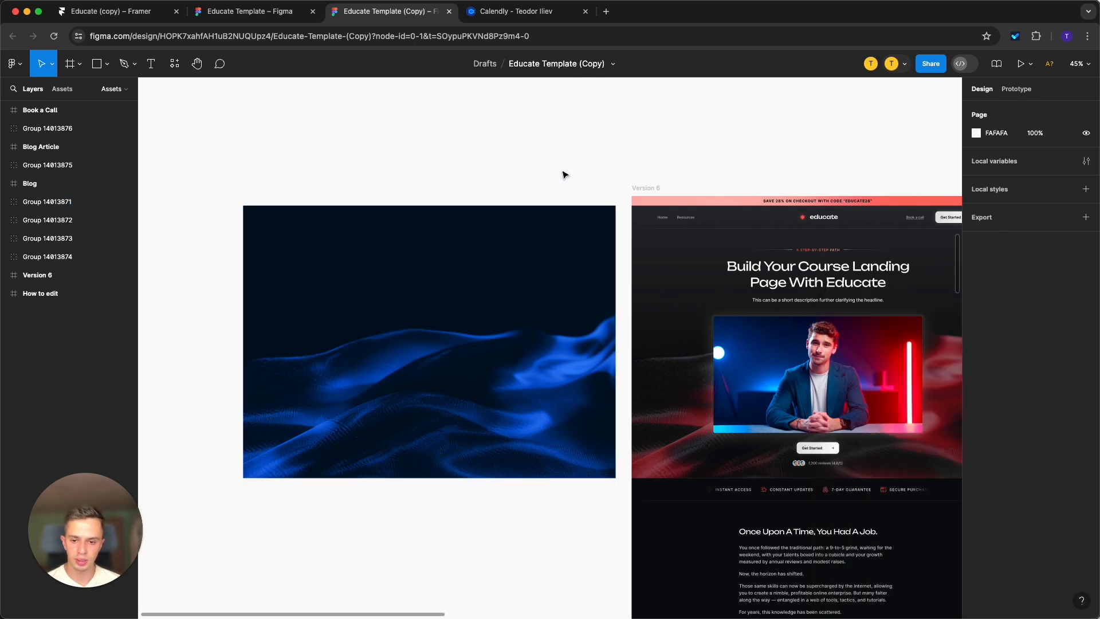
Add an export setting to the recolored hero background group, using JPG format at 1.5x scale.
scroll(536, 172, "down", 10)
left_click(515, 202)
scroll(551, 140, "up", 8)
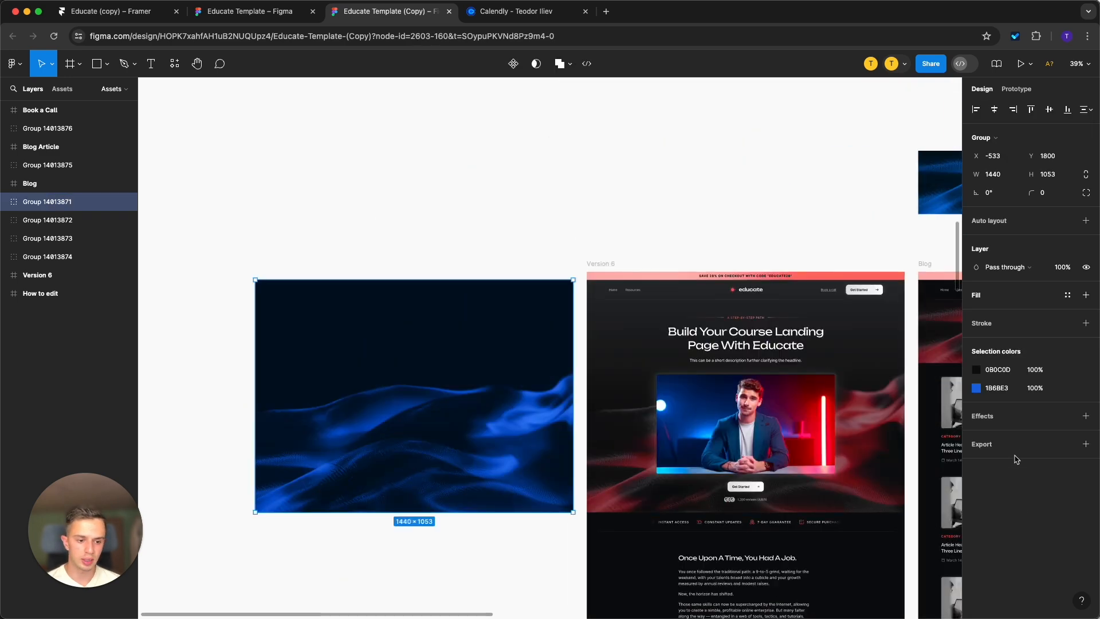
left_click(1086, 444)
left_click(1065, 481)
left_click(1063, 494)
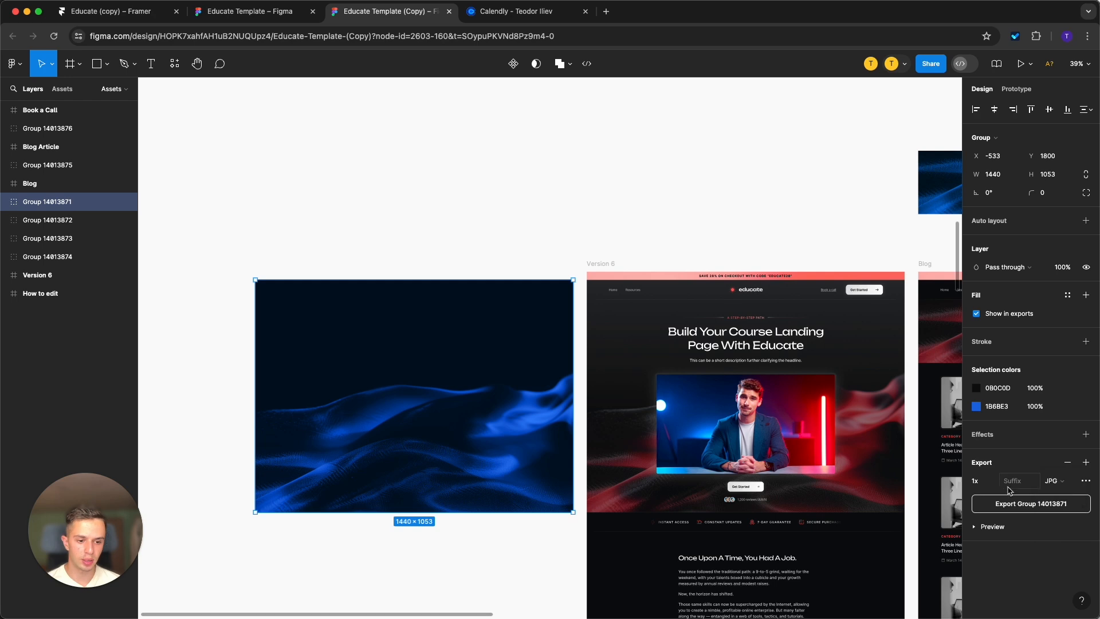
left_click(992, 482)
left_click(997, 494)
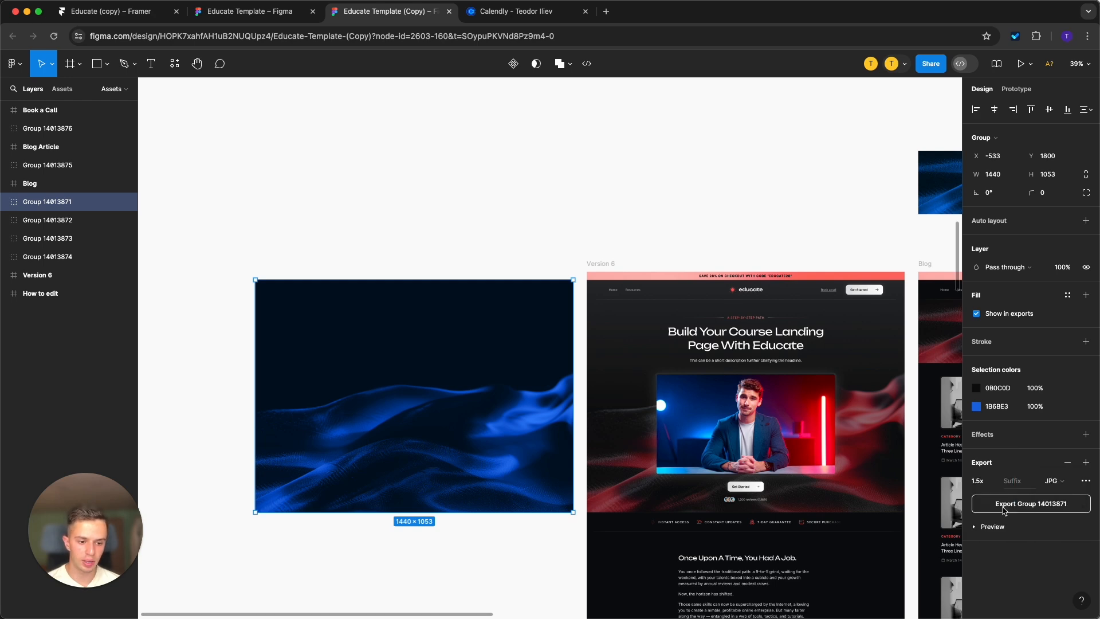
Export the recolored hero background group from Figma and set it as the Hero Wrapper's fill image in Framer.
left_click(1003, 506)
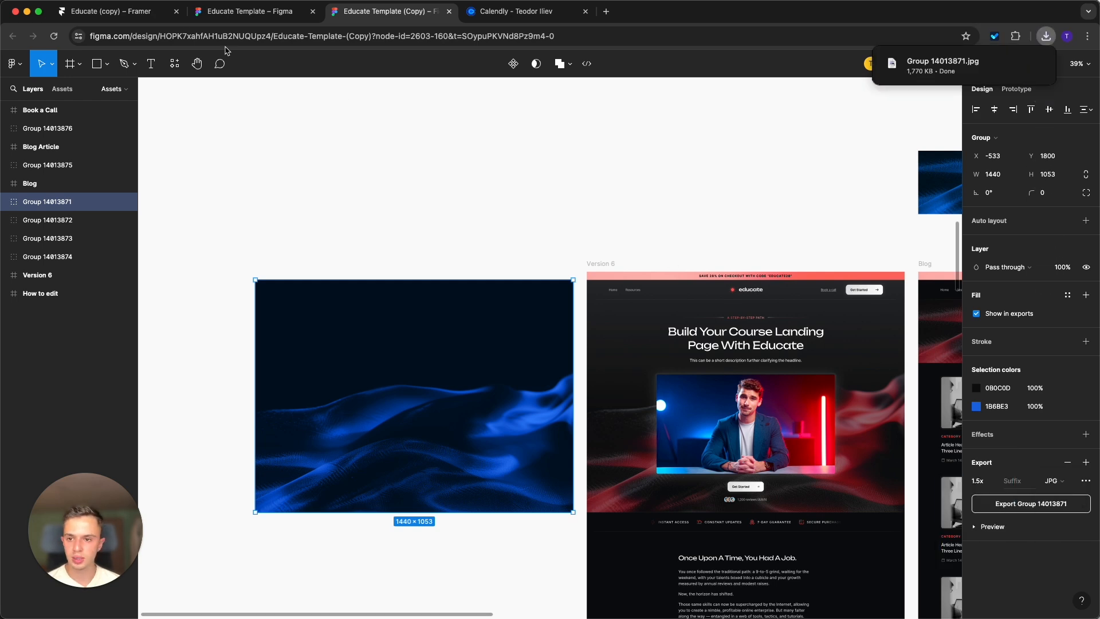
left_click(108, 11)
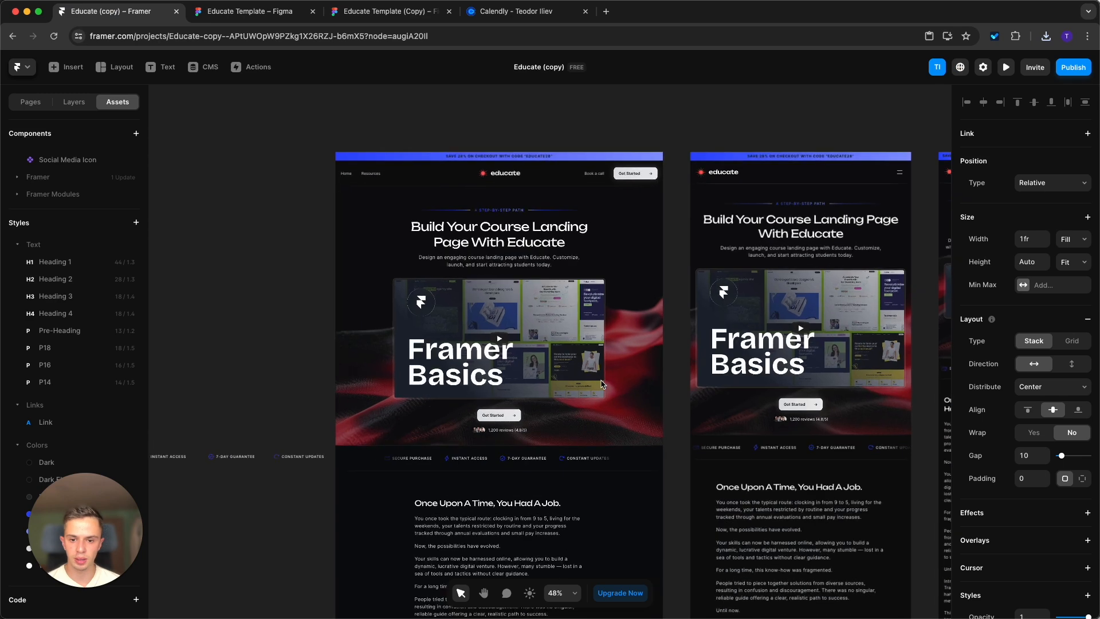
left_click(75, 102)
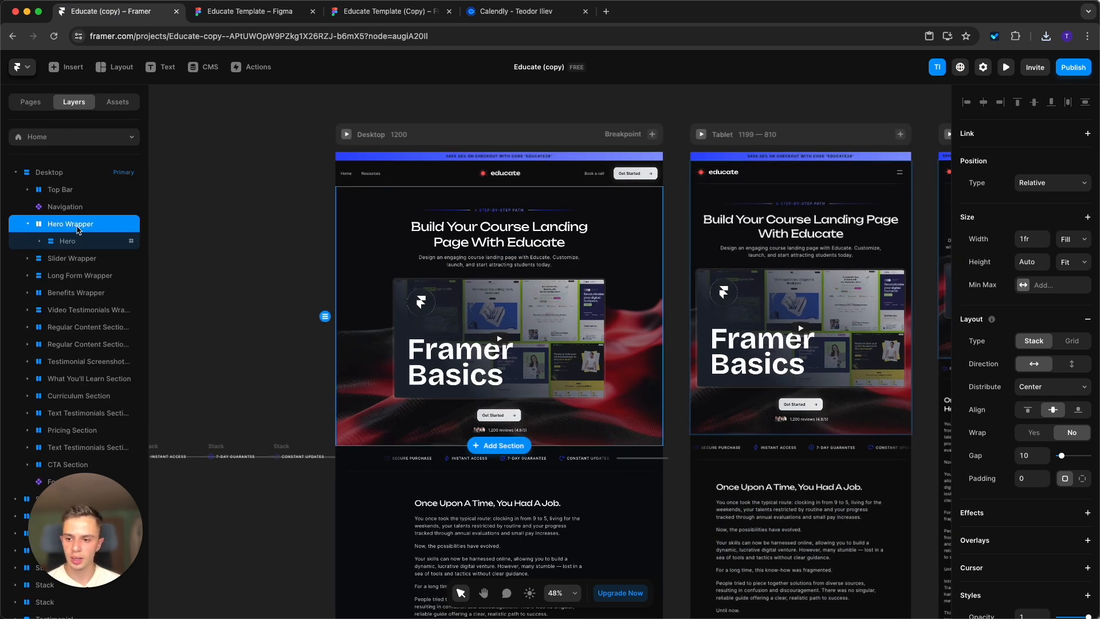
scroll(1047, 476, "down", 5)
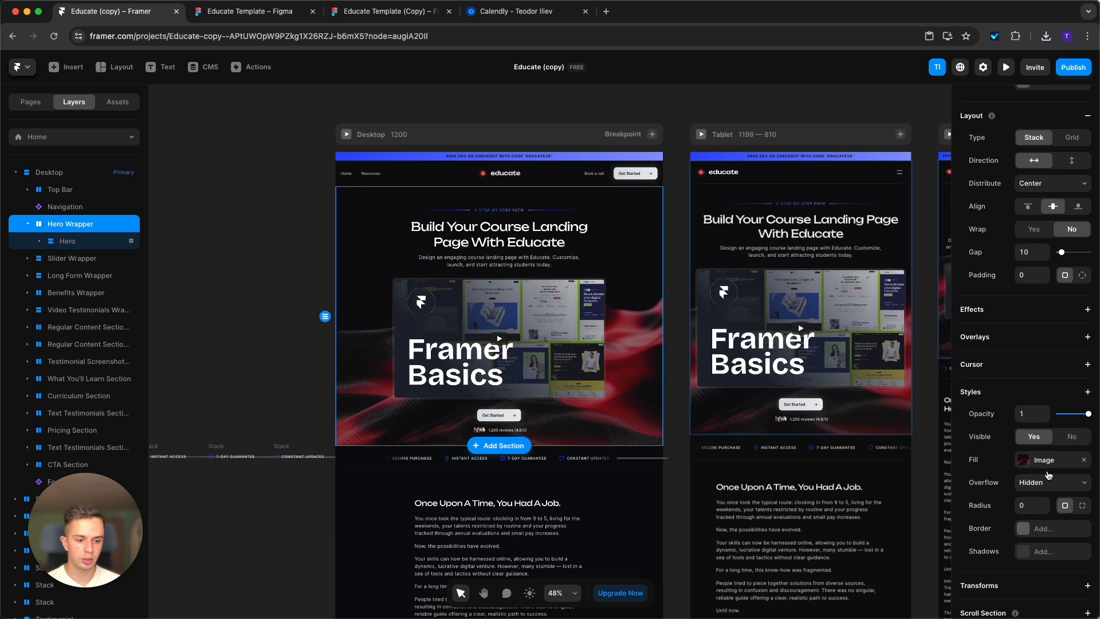
left_click(1023, 452)
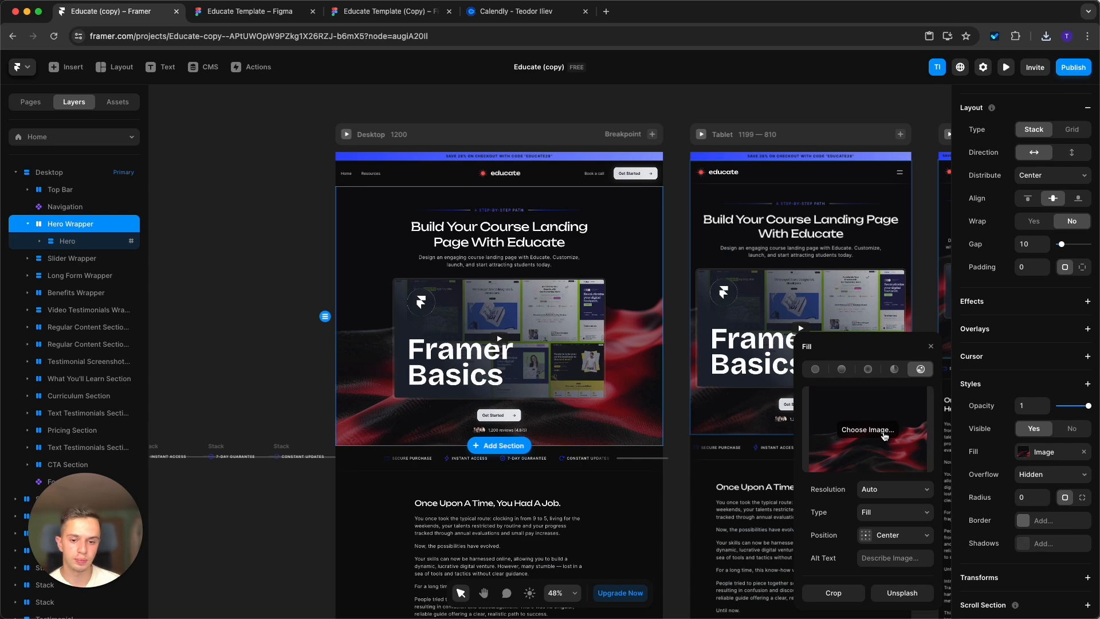
left_click(290, 342)
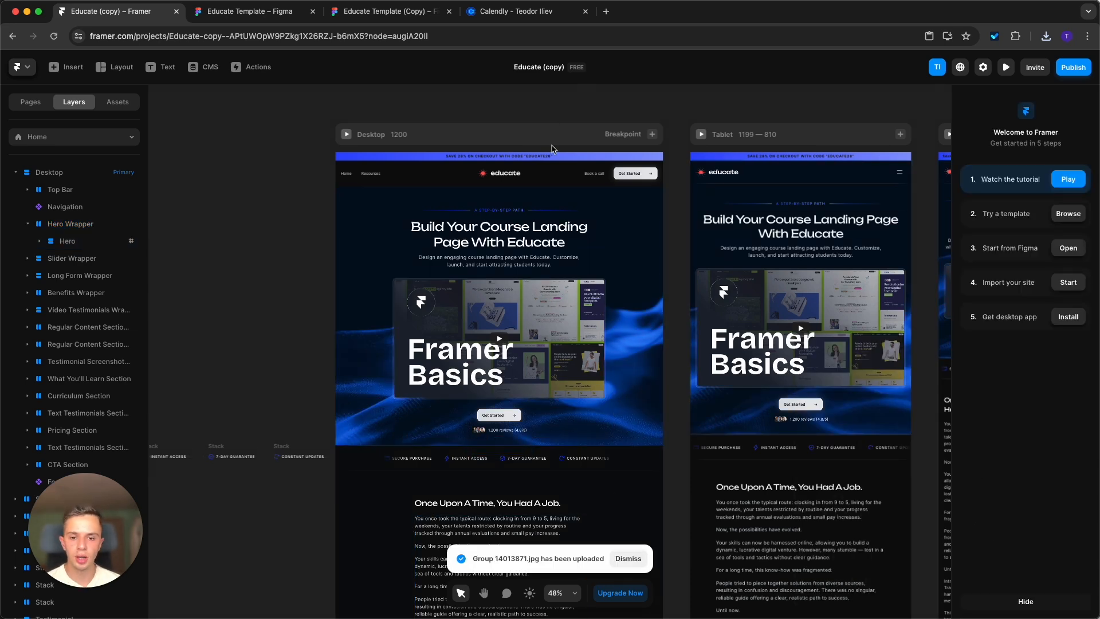
Change the Dark color style to #030E1F to match the blue hero background.
scroll(553, 149, "up", 5)
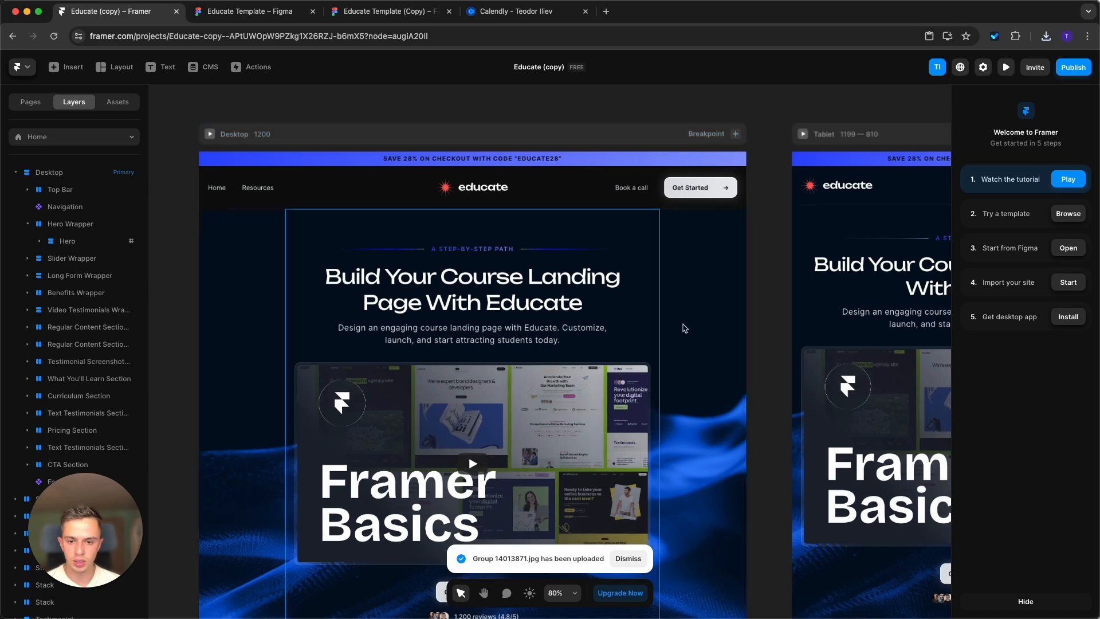
scroll(707, 191, "down", 1)
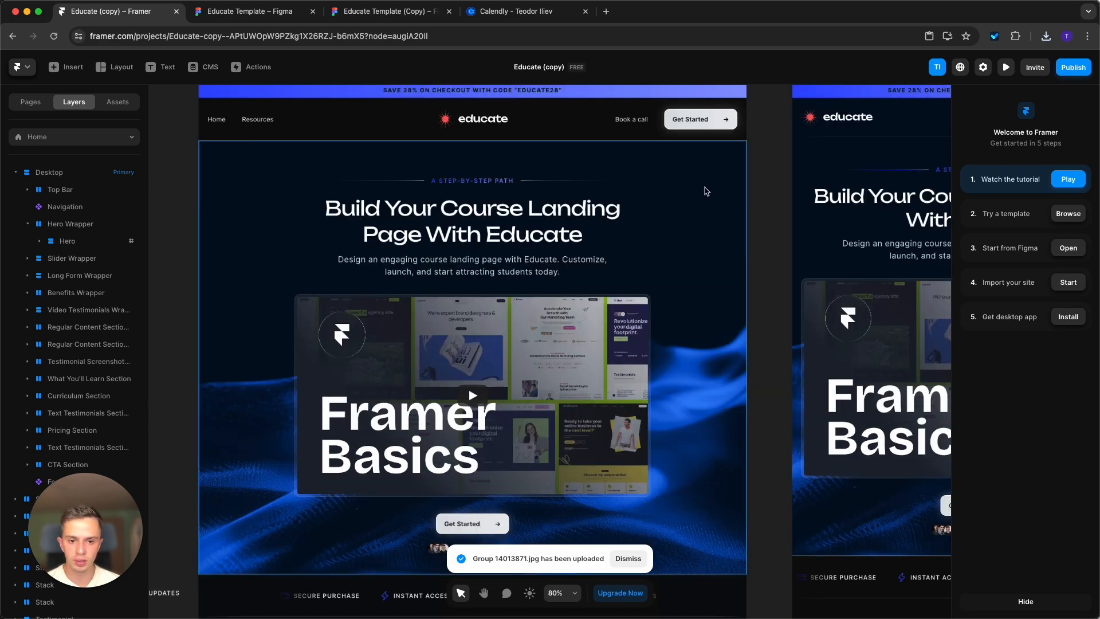
scroll(707, 191, "down", 4)
scroll(717, 484, "up", 5)
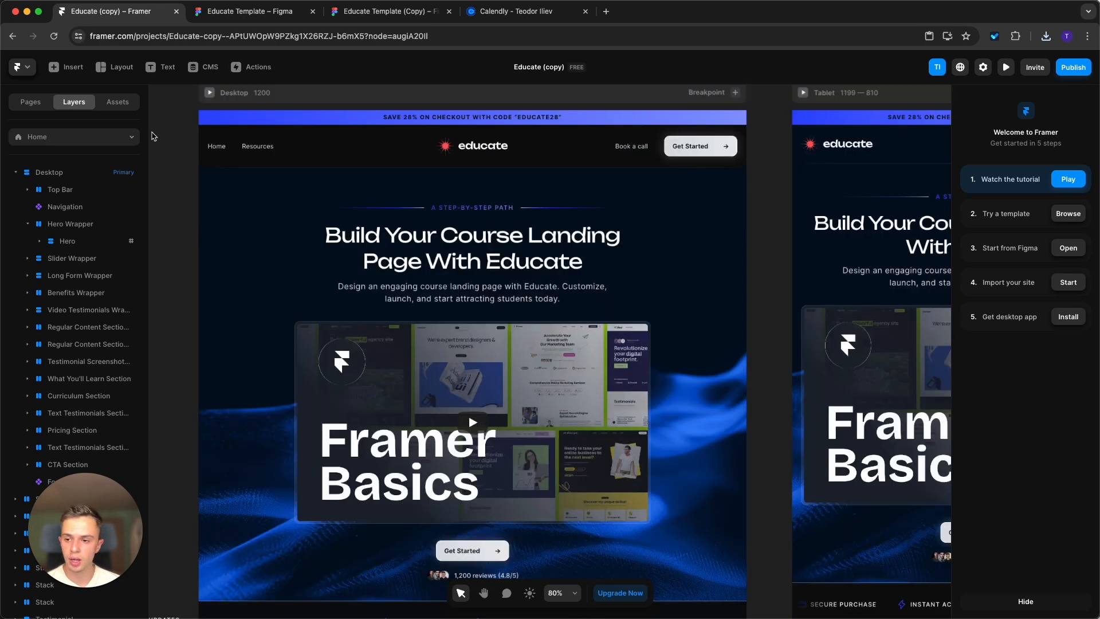
left_click(118, 102)
scroll(173, 463, "down", 3)
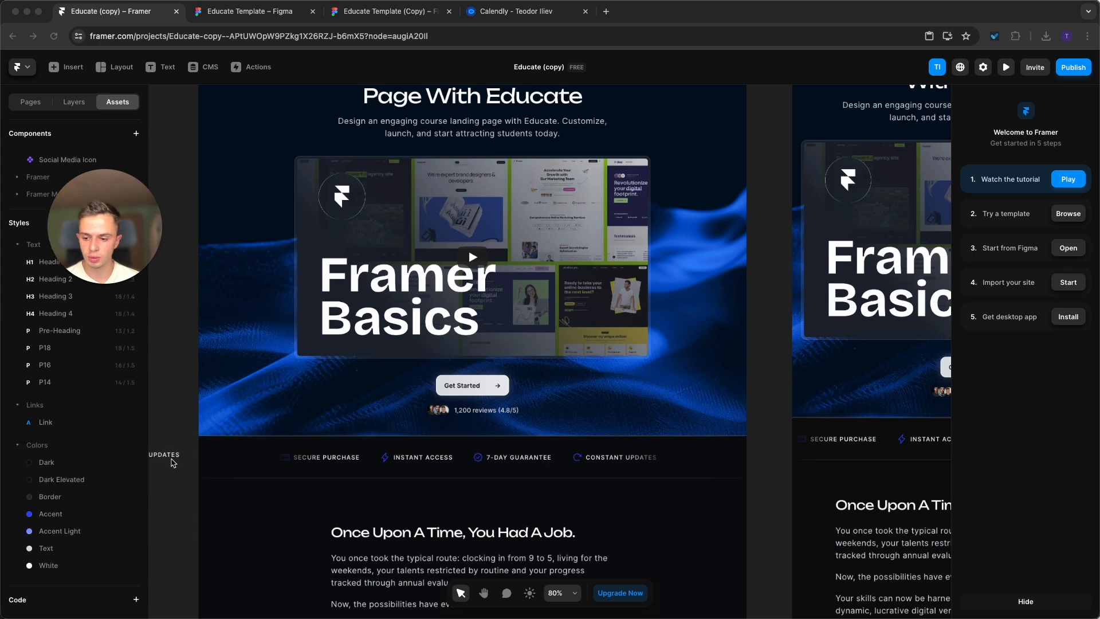
scroll(173, 462, "up", 3)
left_click(68, 465)
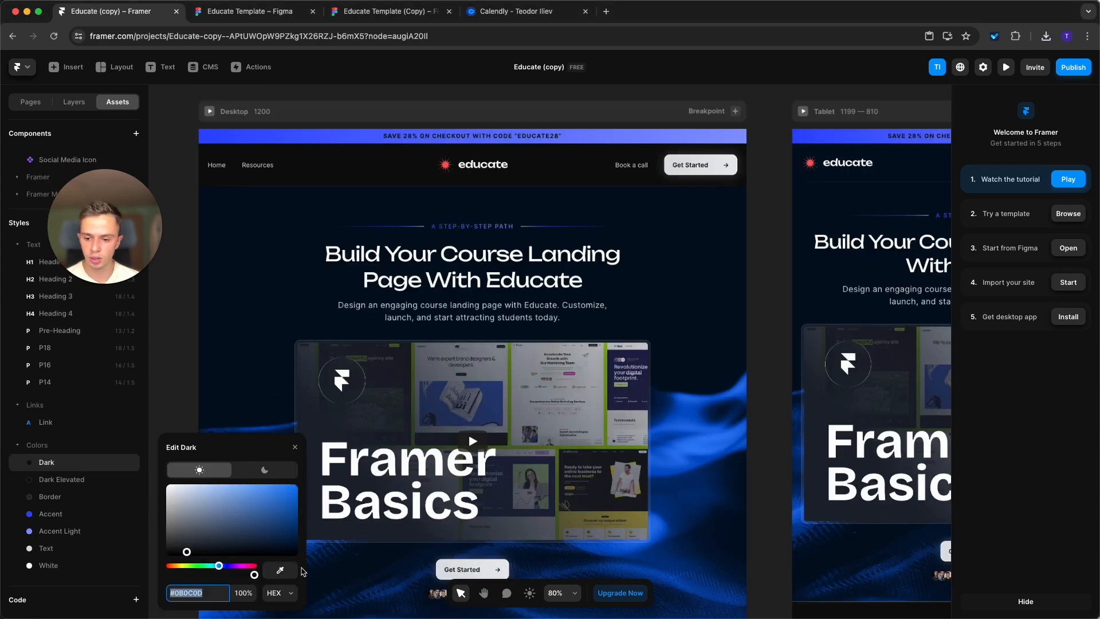
left_click(285, 546)
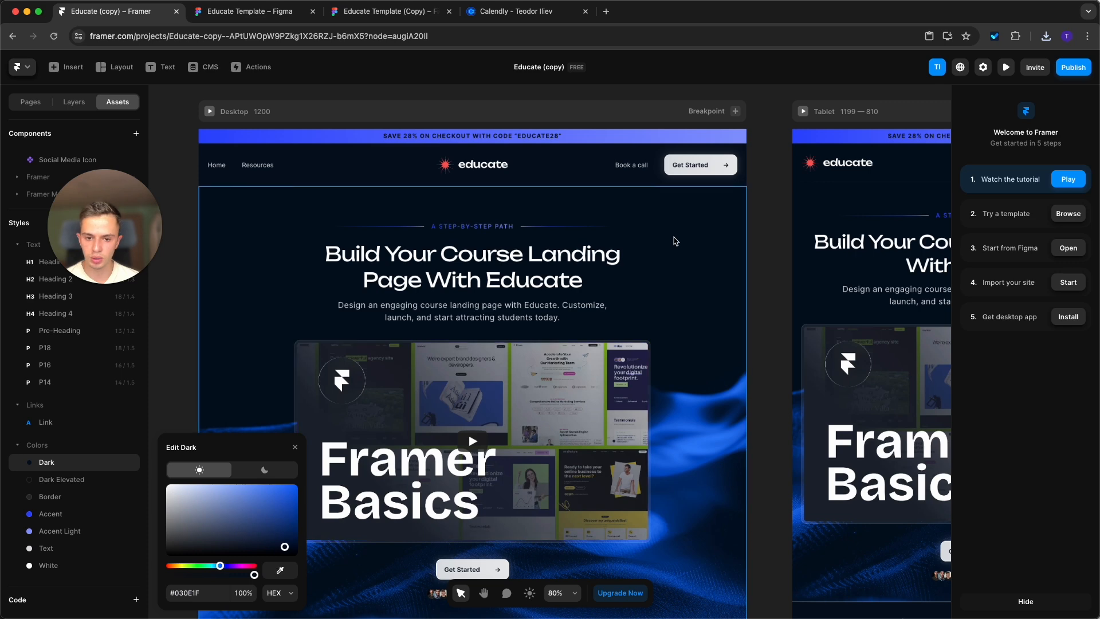
left_click(166, 270)
left_click_drag(148, 242, 124, 535)
Compare the page's remaining red section backgrounds with the blue background groups in the Figma copy.
scroll(793, 290, "down", 15)
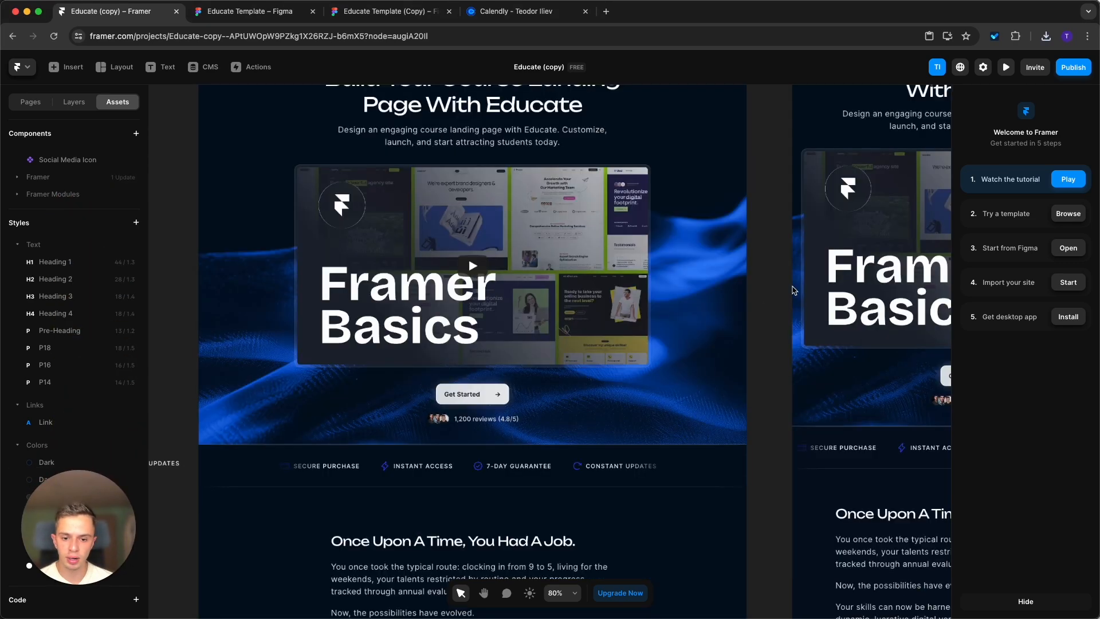
scroll(791, 290, "down", 2)
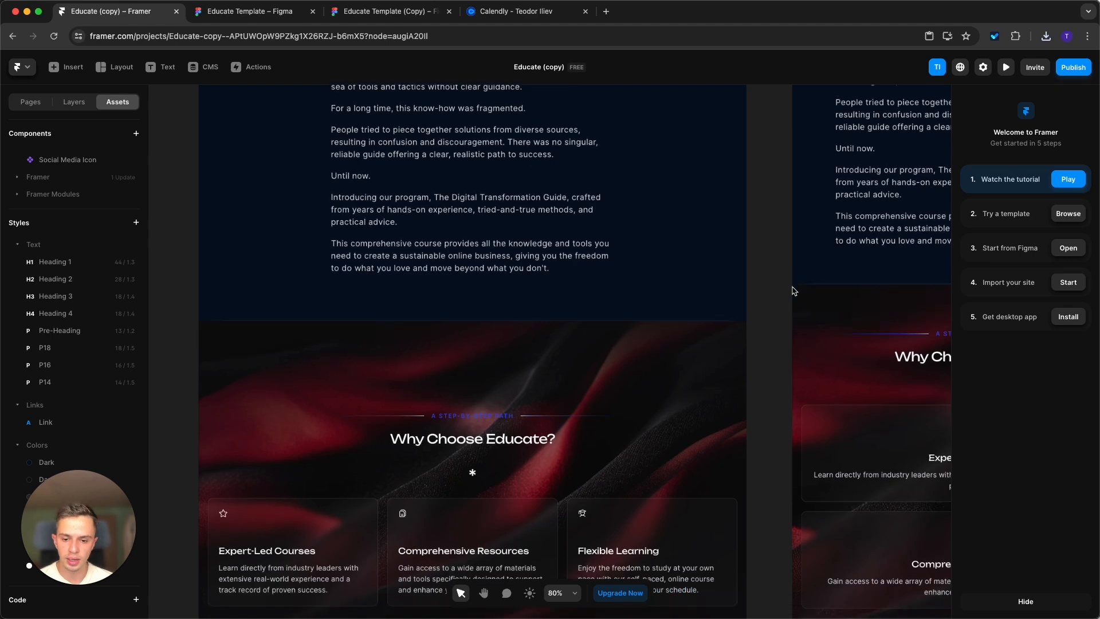
scroll(614, 290, "down", 5)
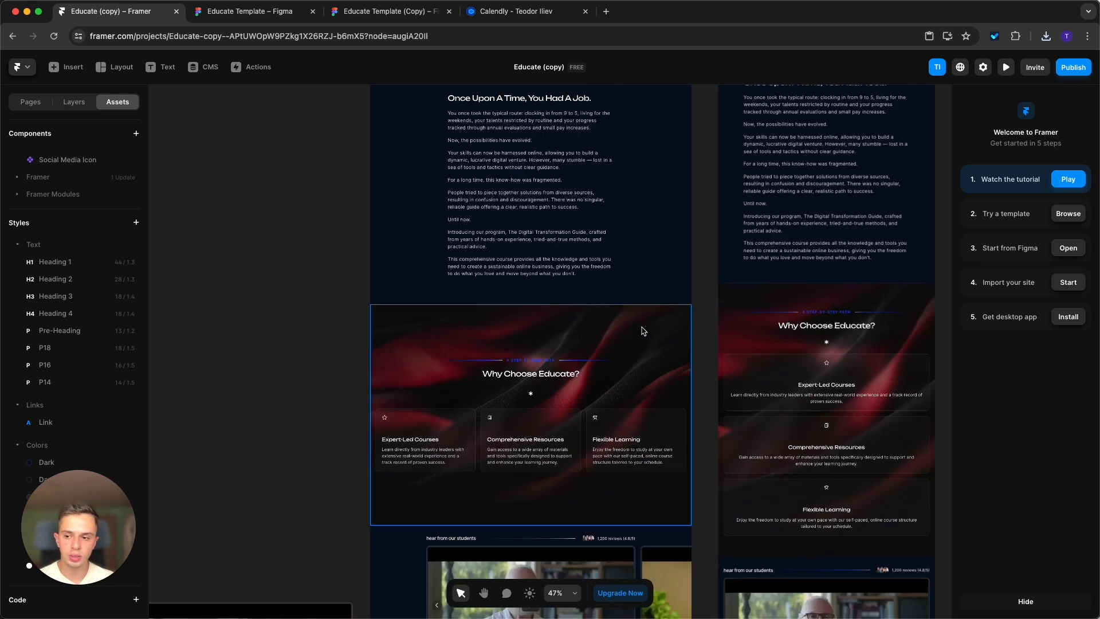
scroll(643, 330, "down", 2)
scroll(578, 426, "down", 5)
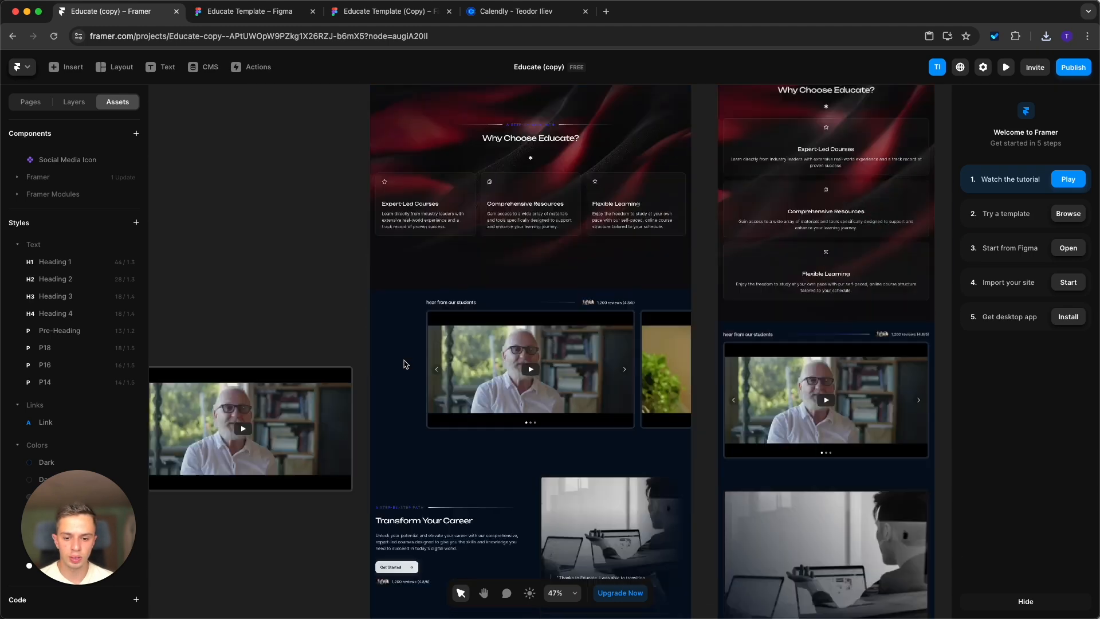
left_click(393, 21)
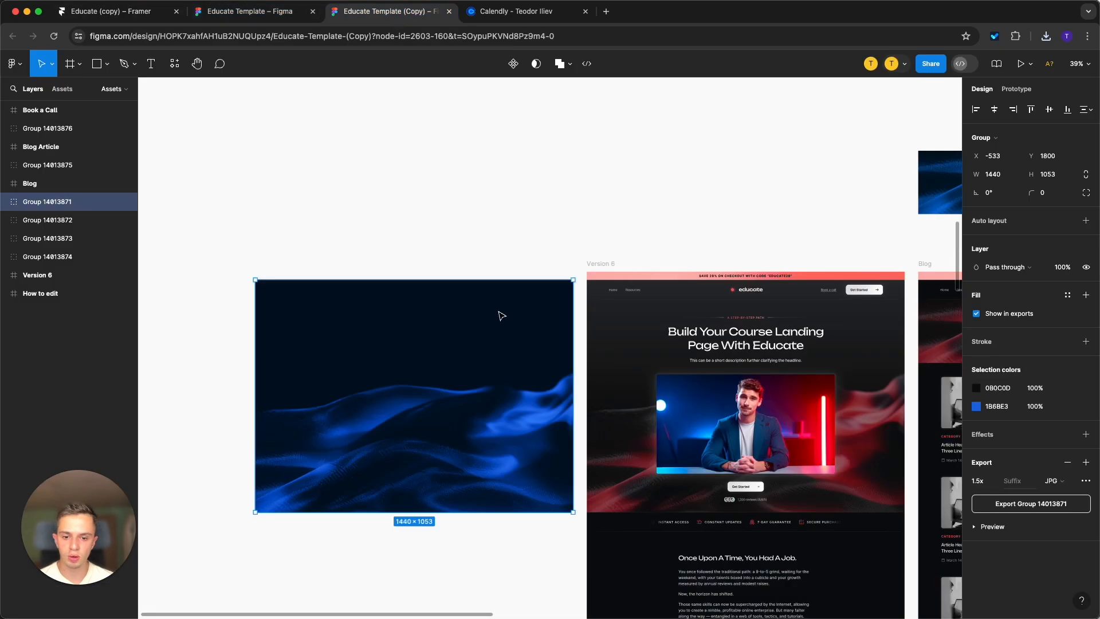
scroll(377, 276, "down", 5)
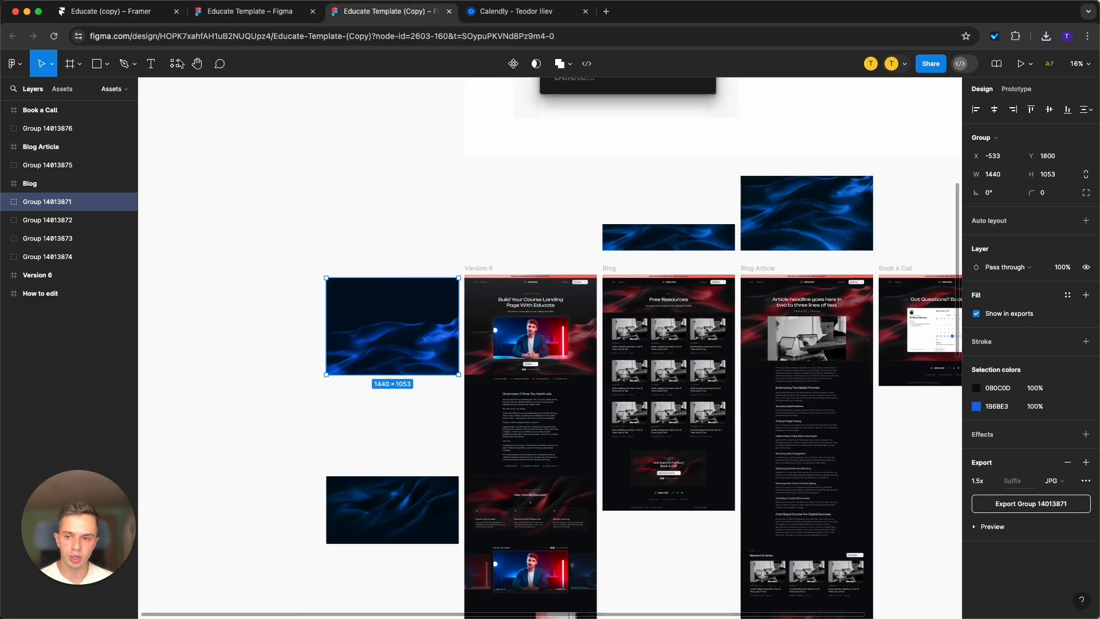
left_click(122, 17)
scroll(500, 355, "down", 3)
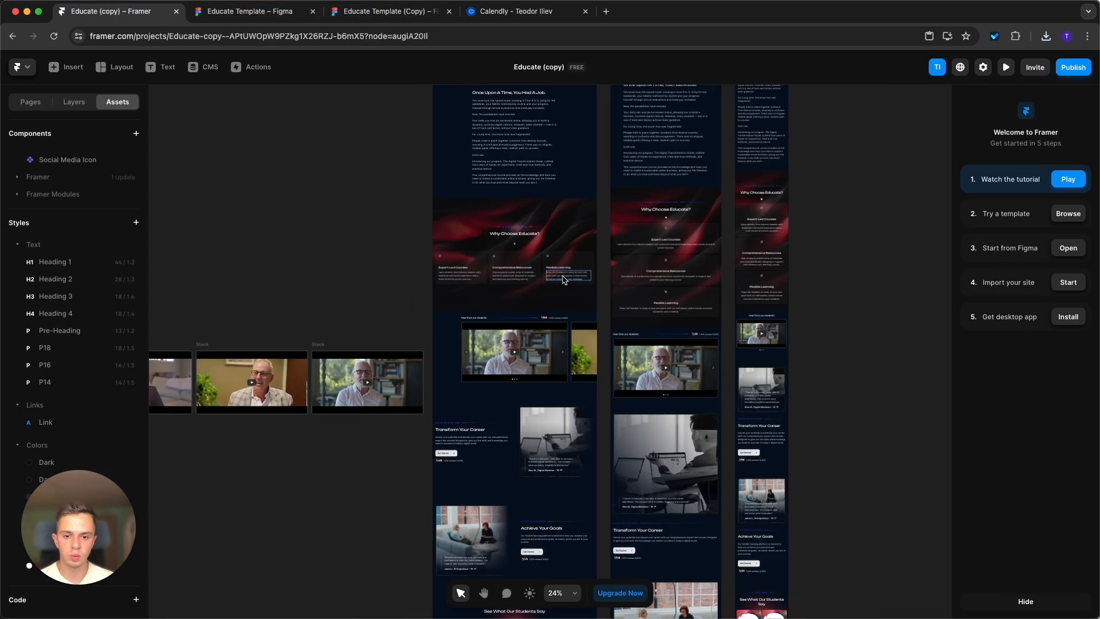
Preview the desktop page to examine the blue hero and the benefits ticker below it, and return to the canvas.
scroll(564, 279, "up", 3)
scroll(562, 269, "up", 5)
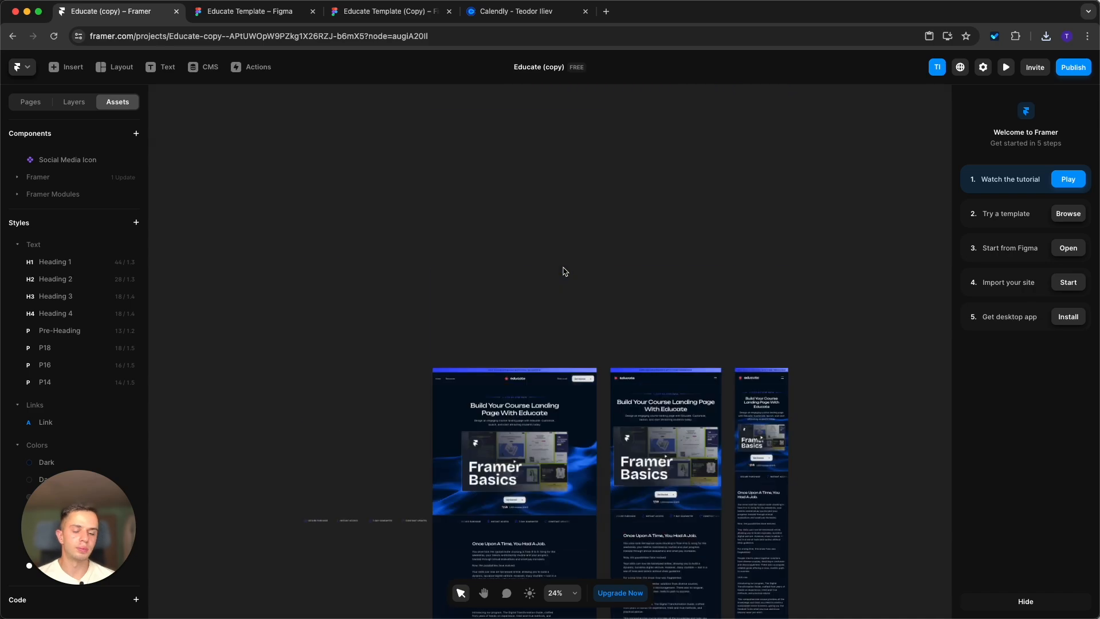
scroll(575, 339, "down", 3)
scroll(578, 240, "up", 3)
scroll(578, 239, "up", 3)
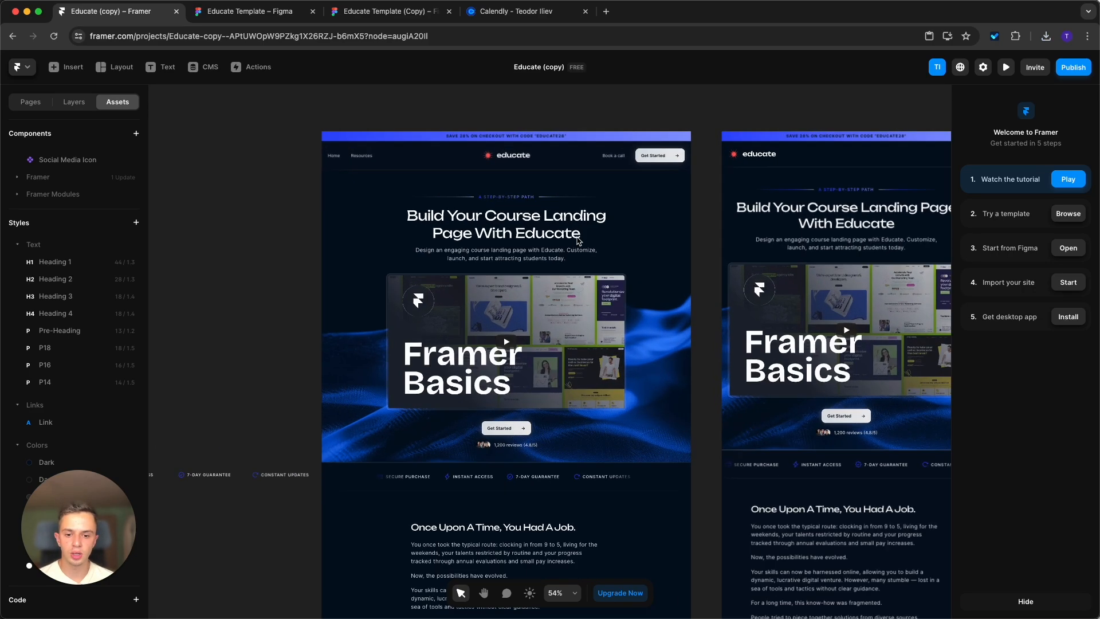
scroll(526, 334, "down", 3)
scroll(526, 334, "up", 5)
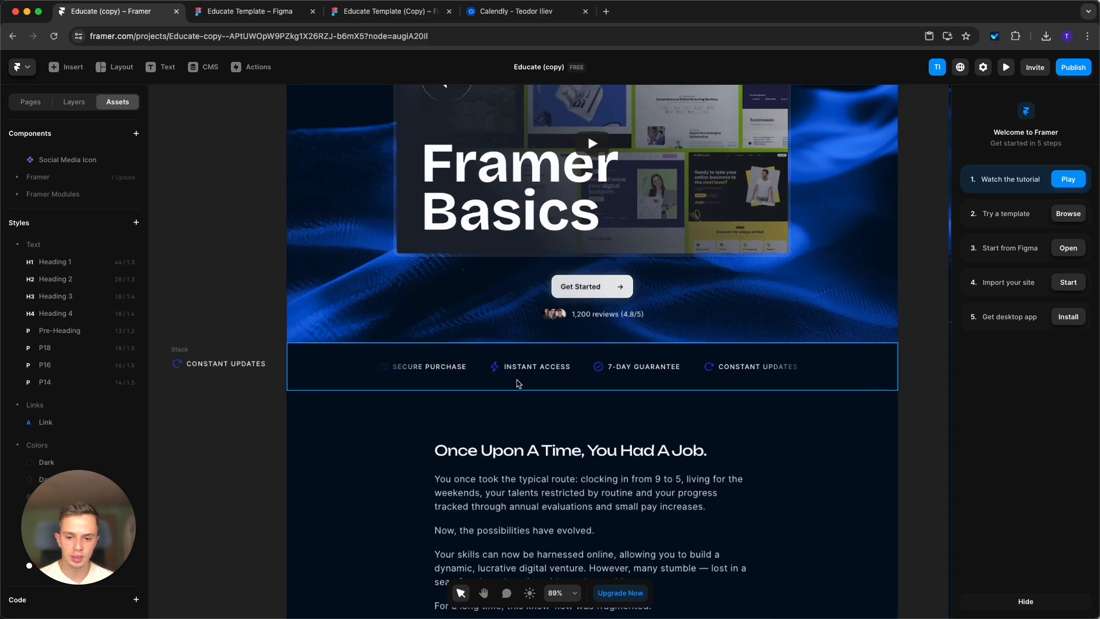
left_click(1005, 69)
double_click(901, 344)
scroll(883, 311, "down", 1)
scroll(880, 309, "down", 6)
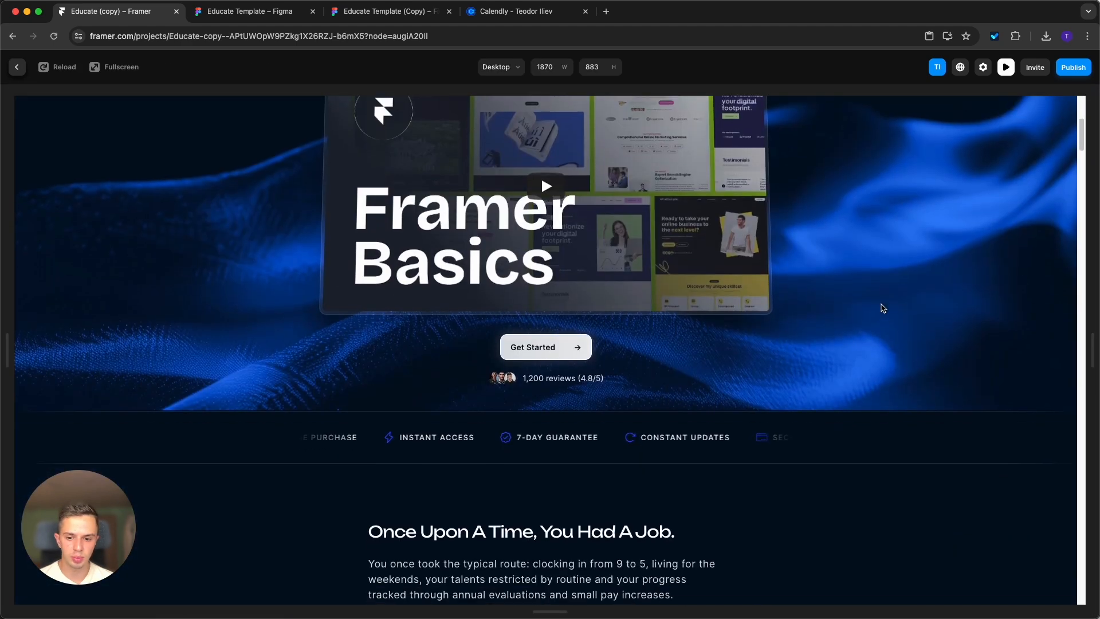
left_click(17, 69)
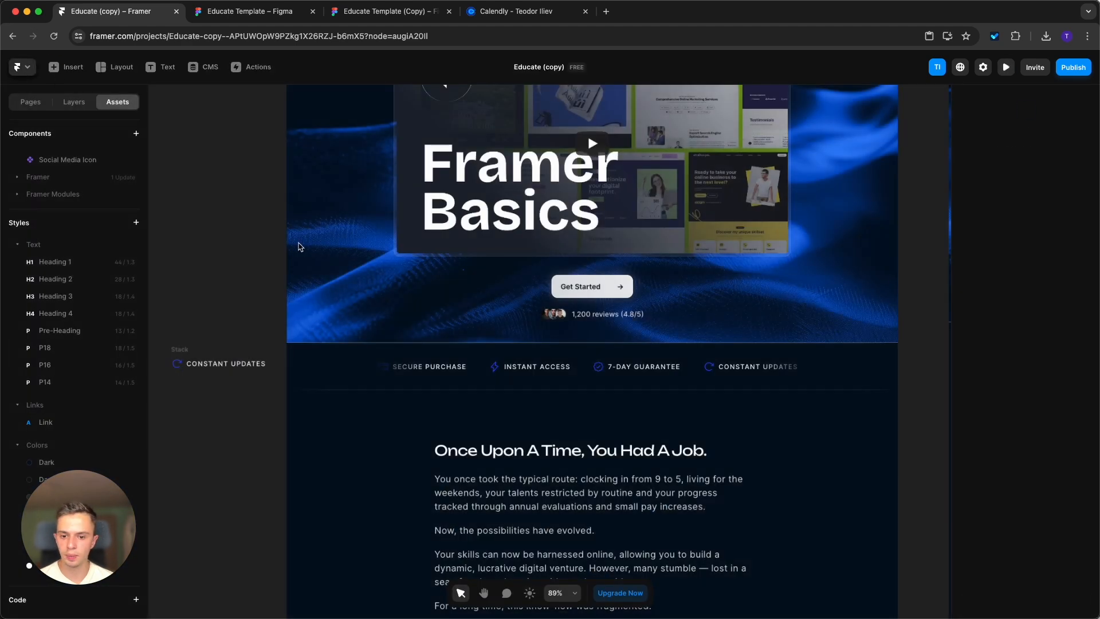
Duplicate the Secure Purchase stack and place the copy before the first stack in the off-page ticker row.
scroll(747, 257, "down", 3)
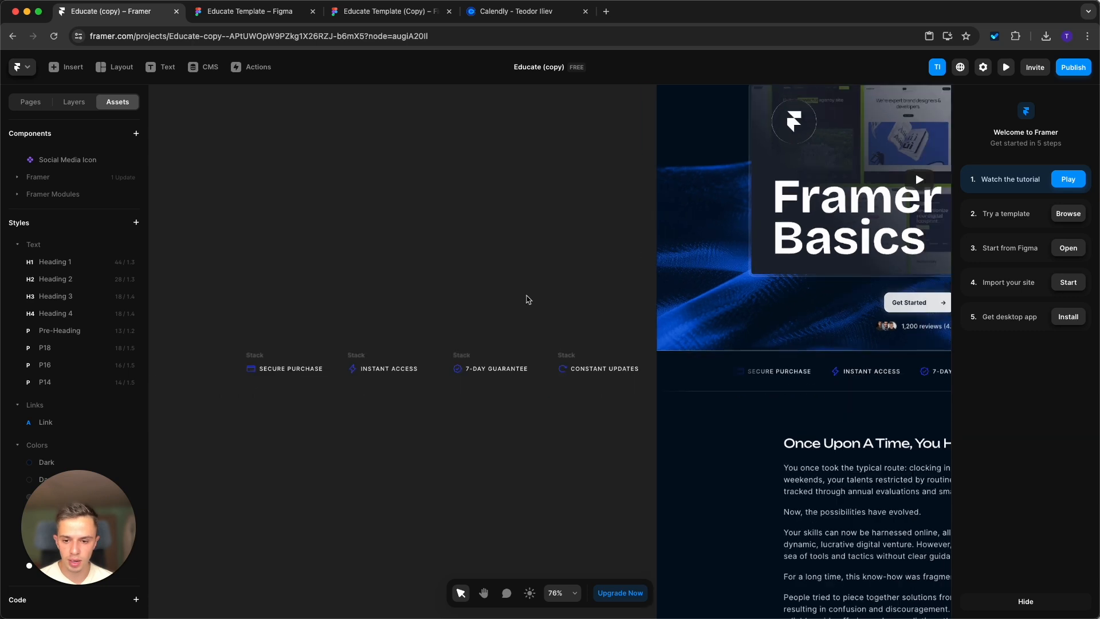
left_click_drag(210, 260, 643, 440)
left_click(624, 406)
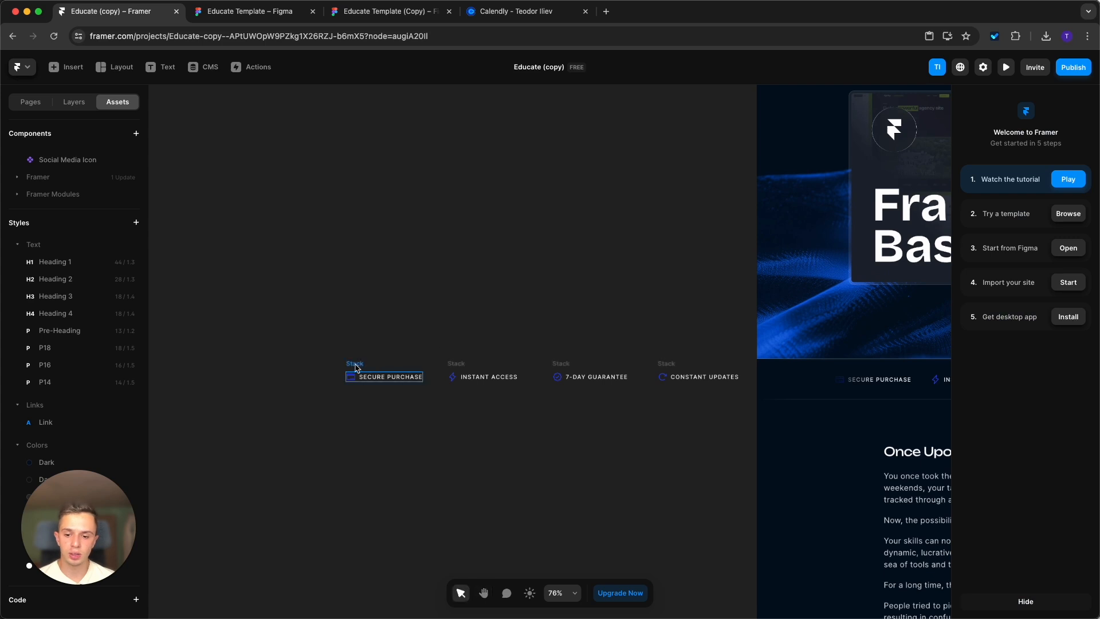
left_click(355, 367)
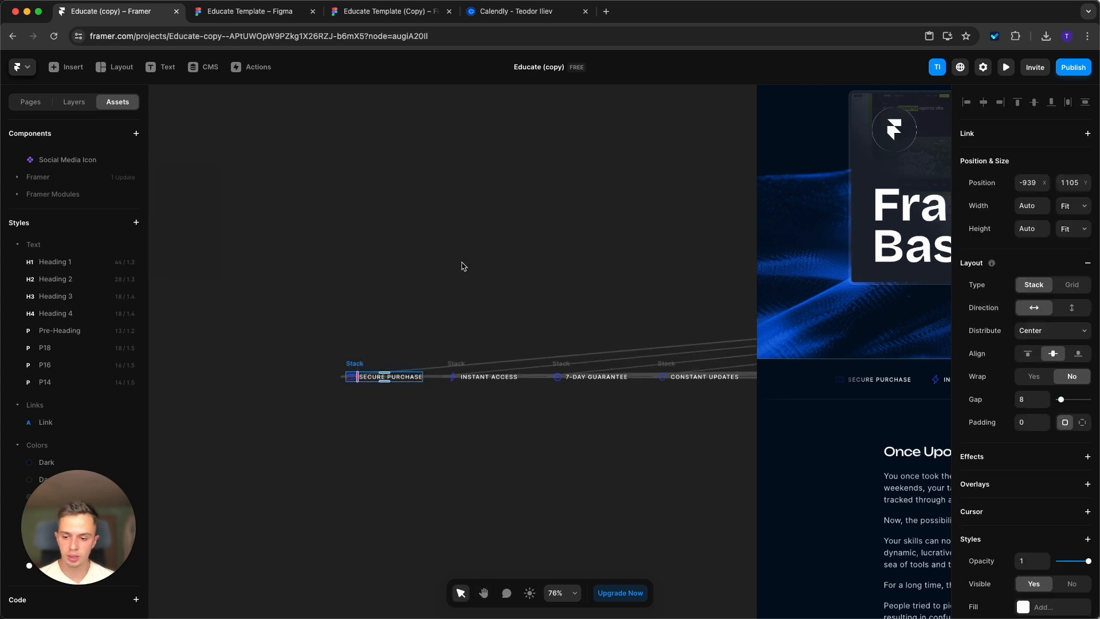
left_click(486, 432)
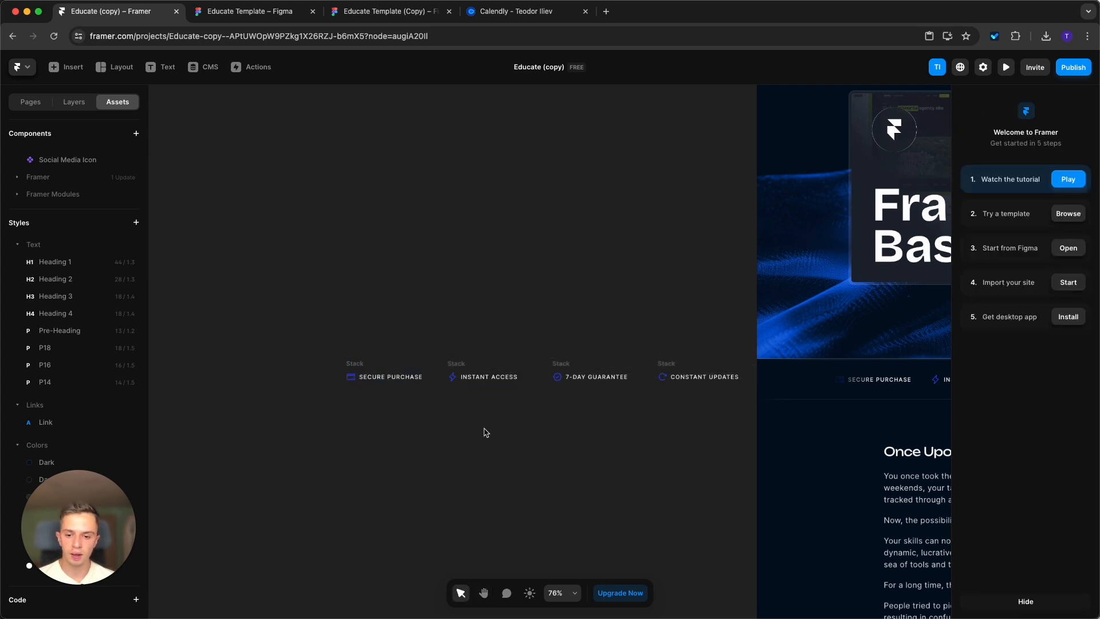
key("super+v")
scroll(854, 352, "up", 4)
scroll(854, 352, "down", 8)
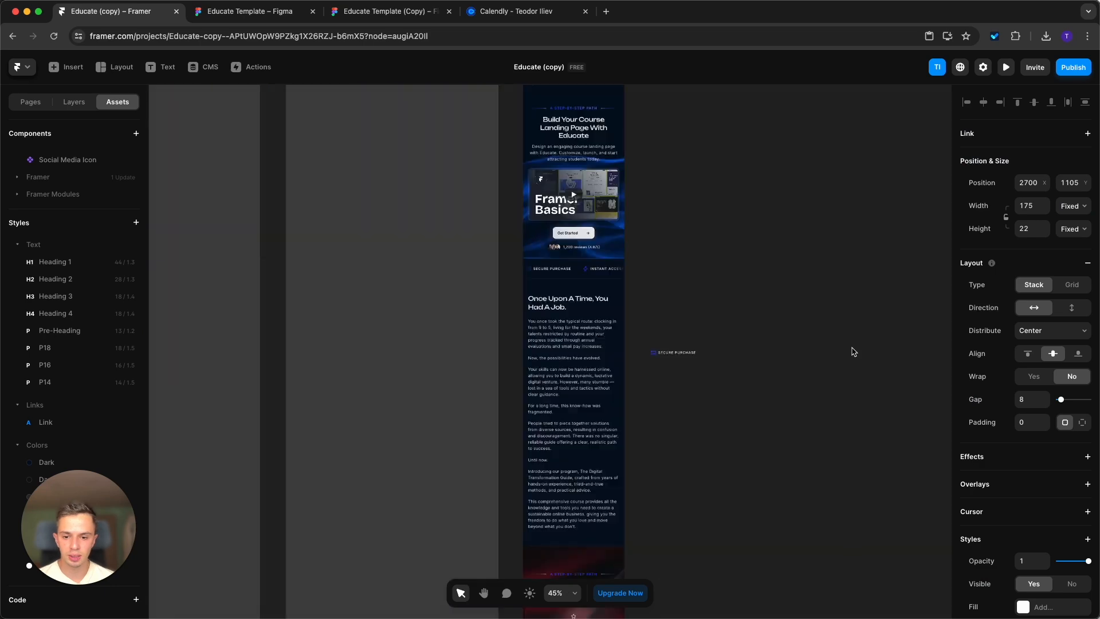
scroll(854, 352, "down", 6)
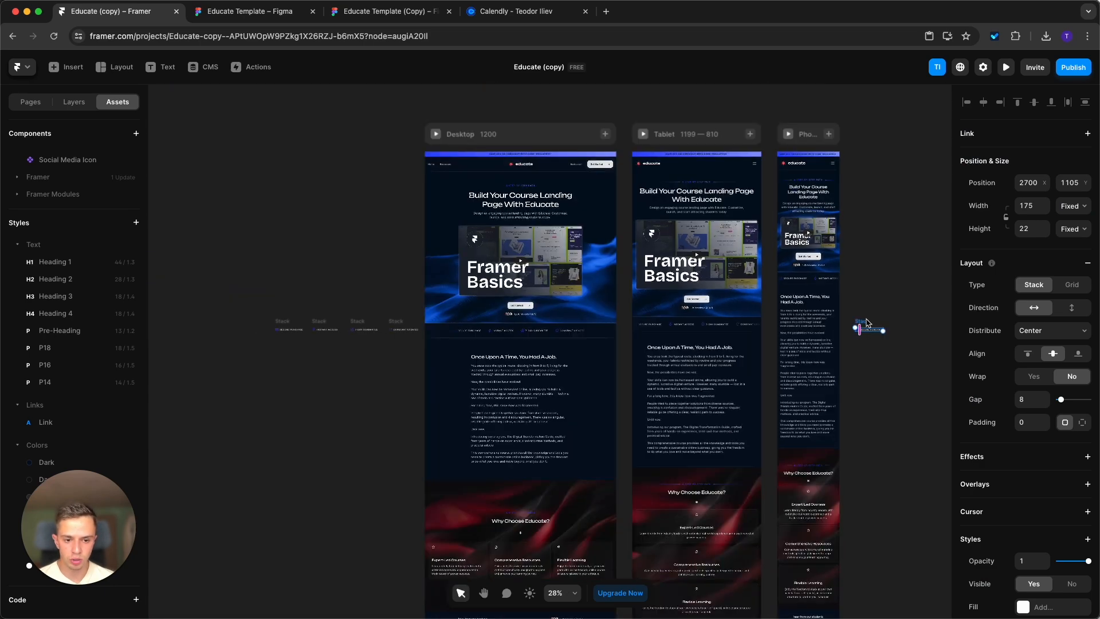
left_click_drag(236, 319, 264, 335)
Change the text of the duplicated Secure Purchase stack to "A Benefit".
scroll(239, 325, "down", 5)
scroll(237, 323, "up", 7)
scroll(238, 324, "up", 6)
double_click(289, 351)
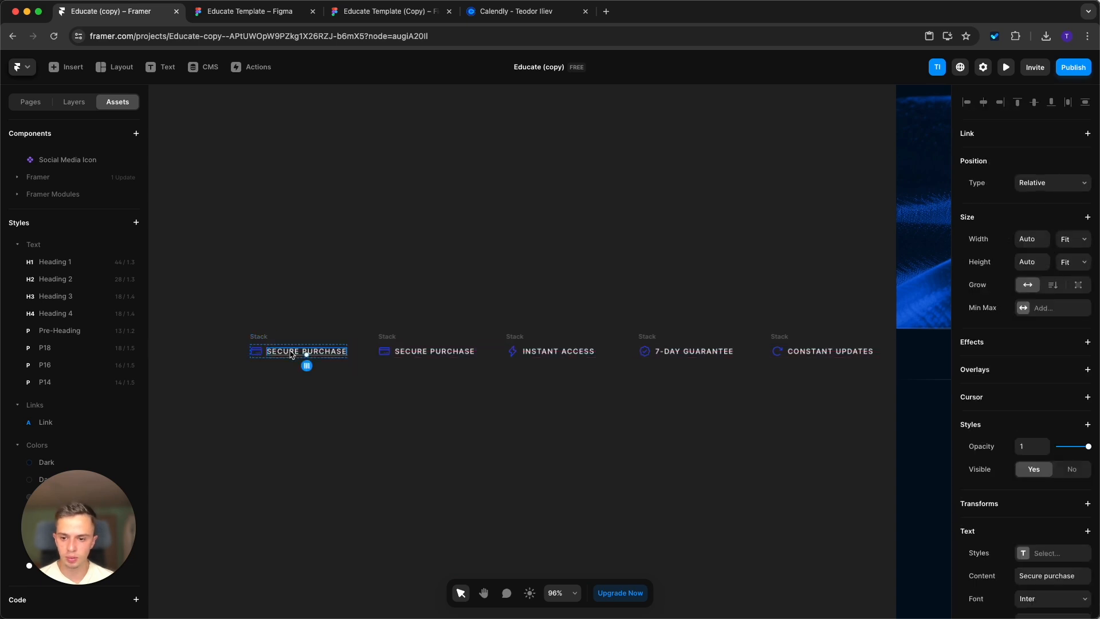
double_click(290, 351)
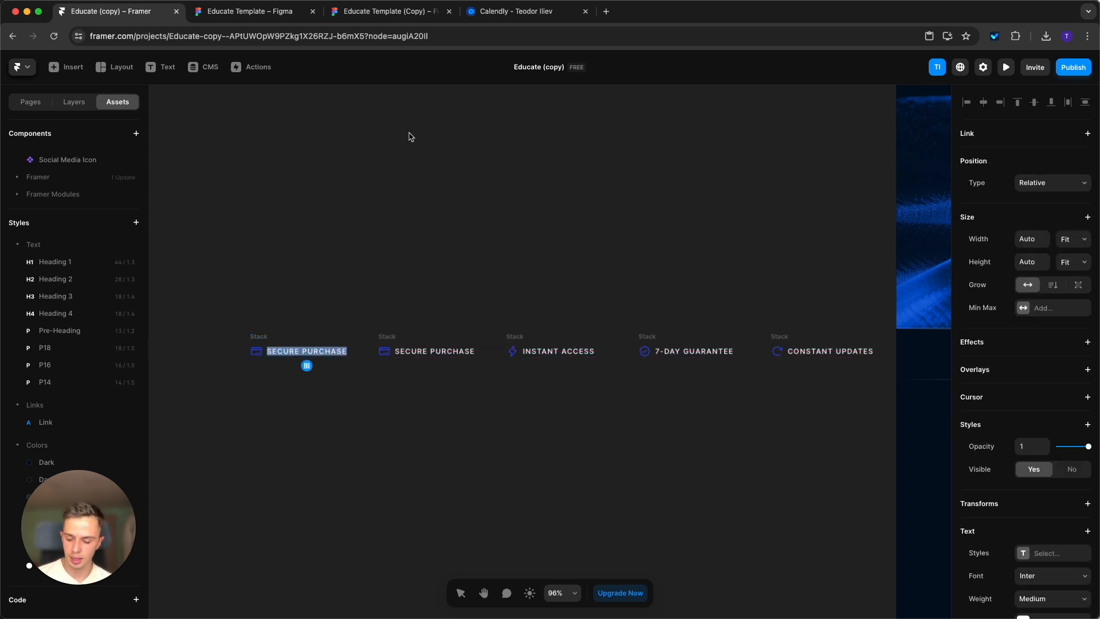
type("A BENEFIT")
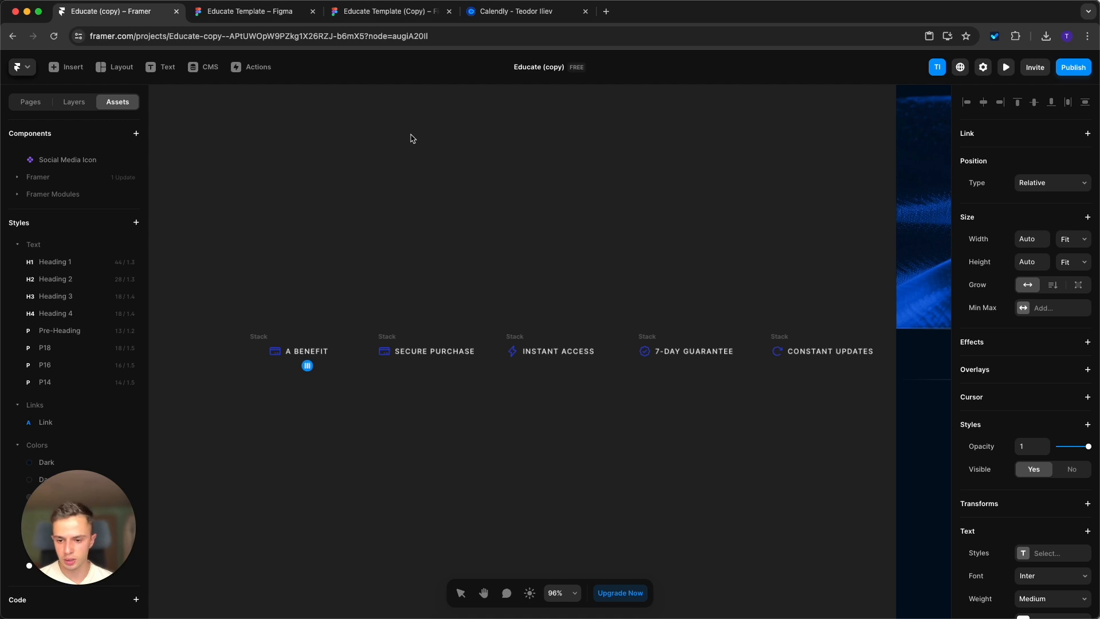
key("Escape")
Set the Phosphor icon name of the "A Benefit" stack to star.
left_click(275, 356)
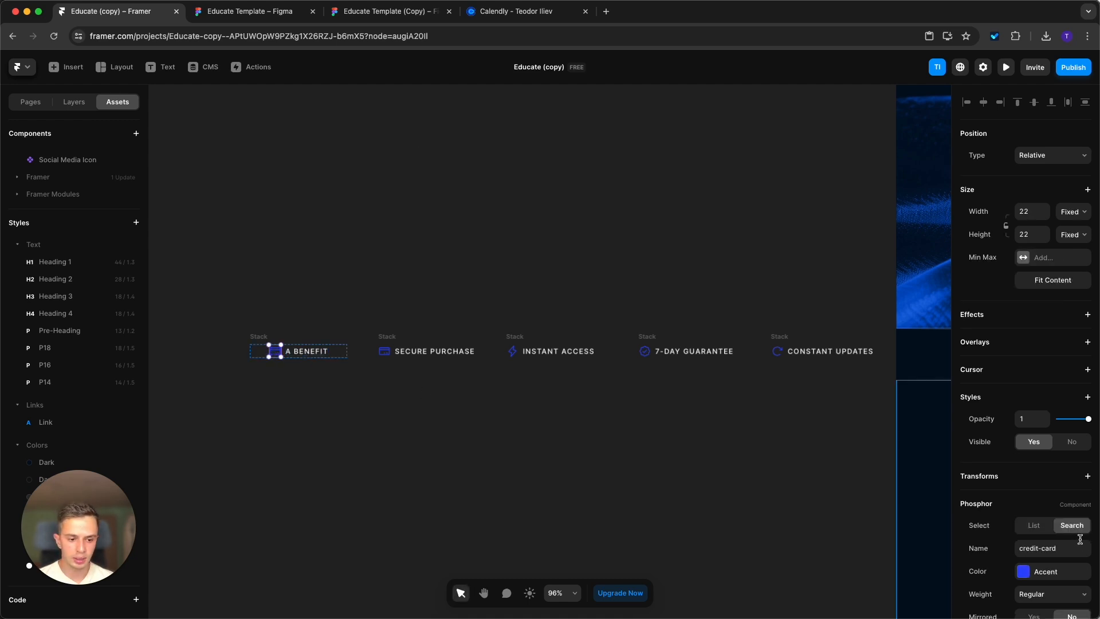
scroll(1080, 539, "down", 3)
left_click(1065, 476)
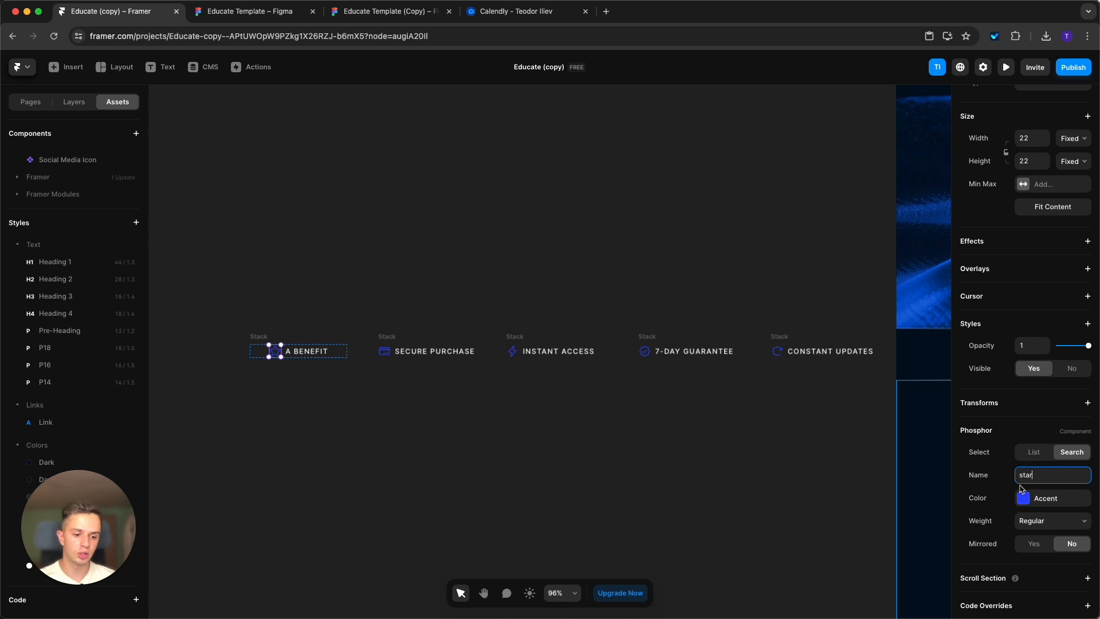
Set the "A Benefit" stack's width and height to Fit Content and move the stack closer to the Secure Purchase stack.
left_click(363, 313)
left_click(381, 344)
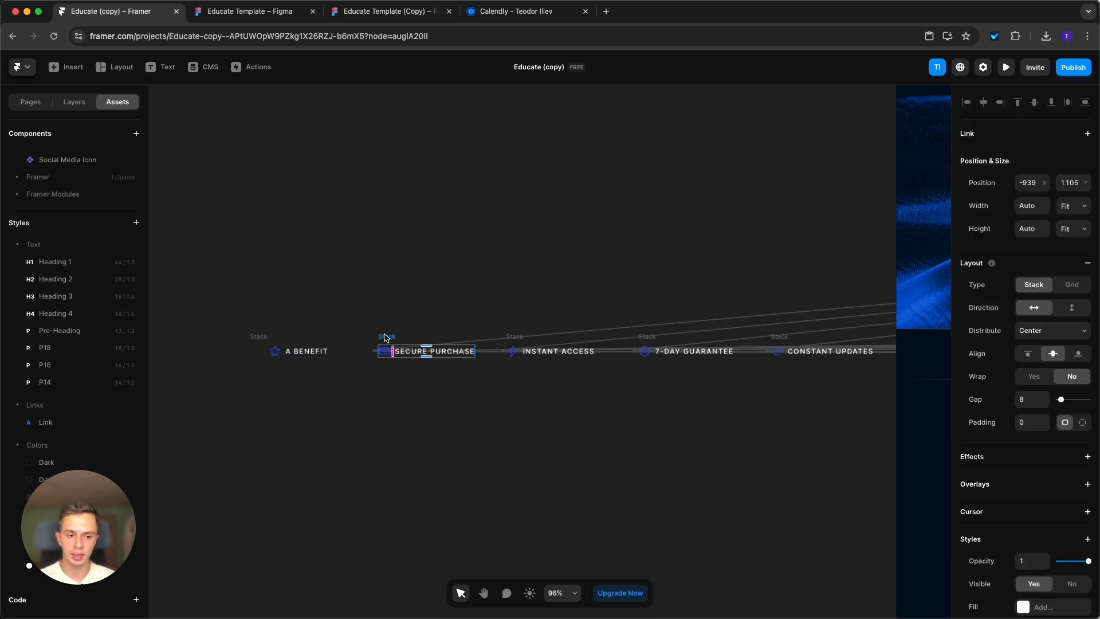
left_click(263, 335)
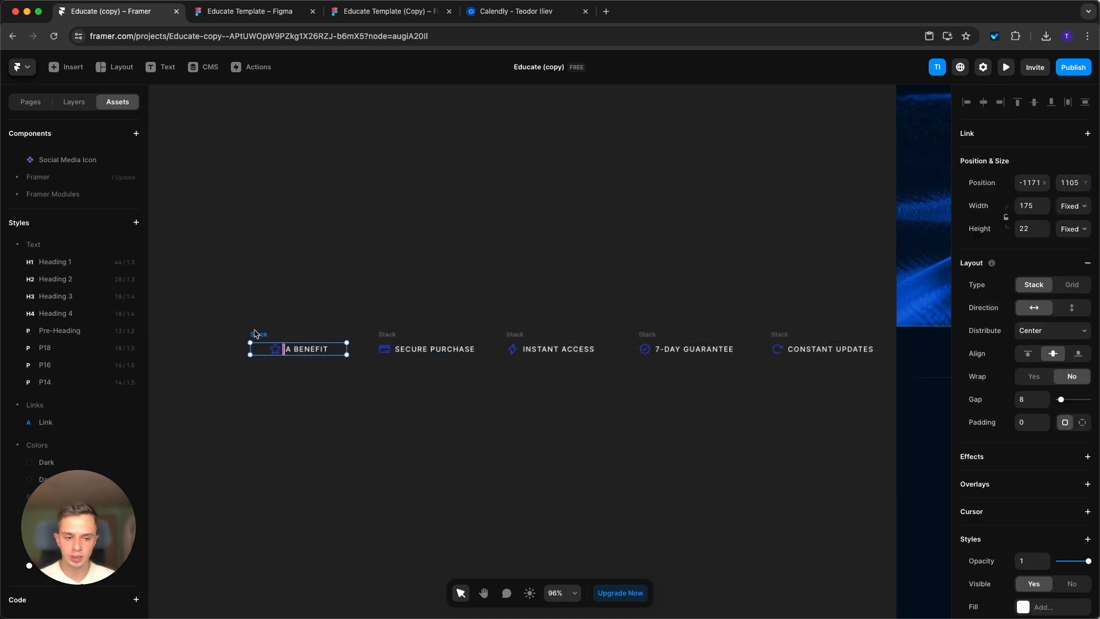
left_click(1077, 206)
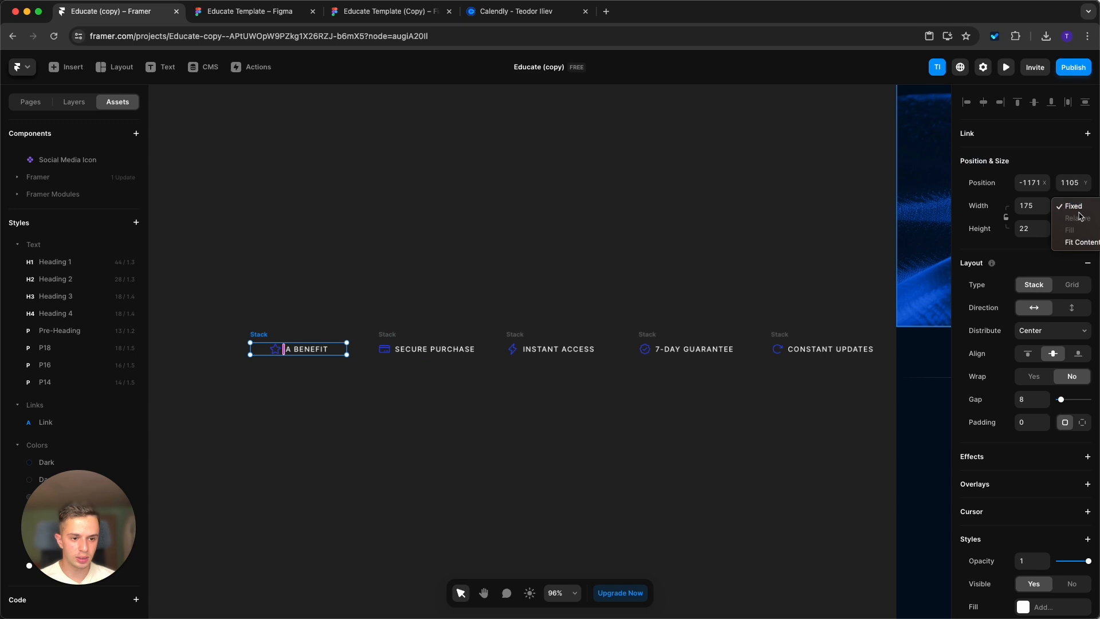
left_click(1065, 246)
left_click(1073, 229)
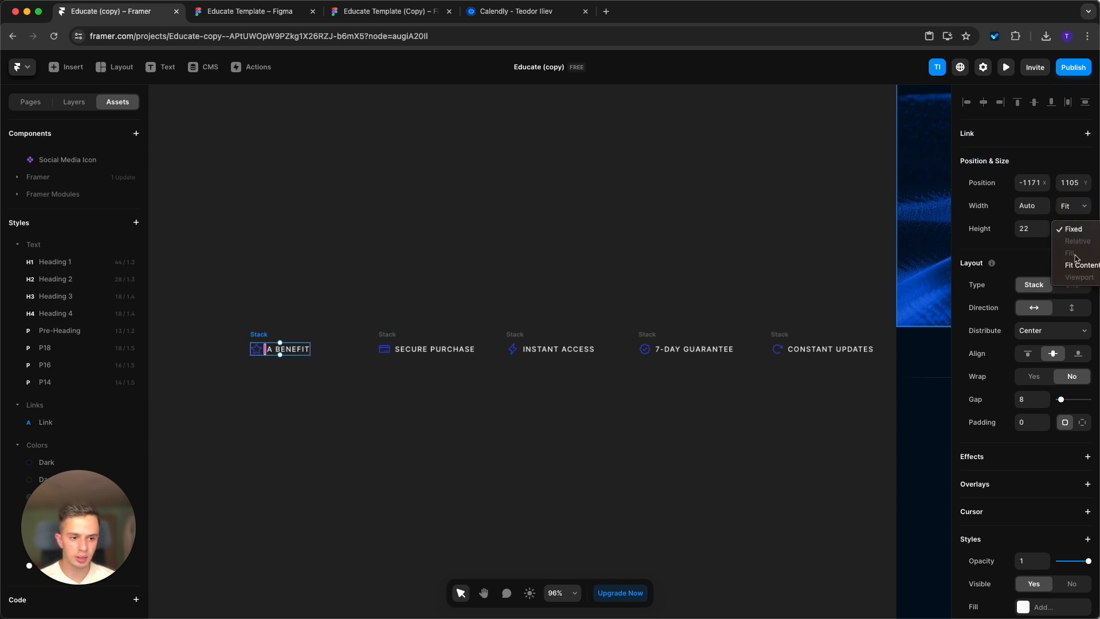
left_click(1077, 263)
left_click(279, 310)
left_click_drag(264, 334, 296, 334)
Connect the desktop page's Ticker component to the "A Benefit" stack as a fifth item.
scroll(272, 319, "down", 5)
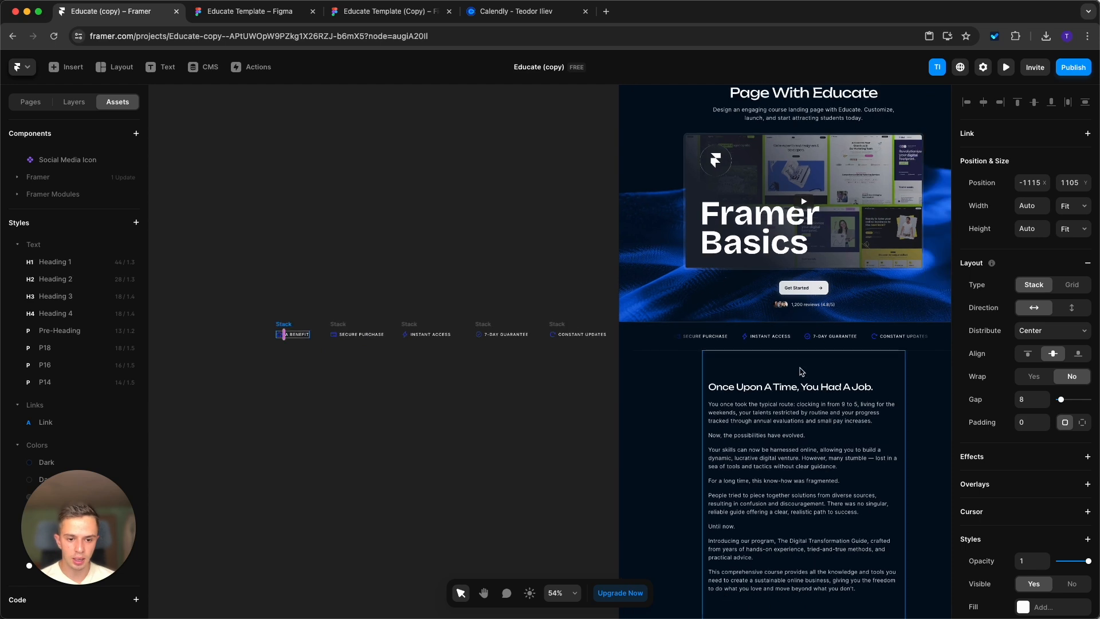
left_click(807, 342)
left_click(807, 342)
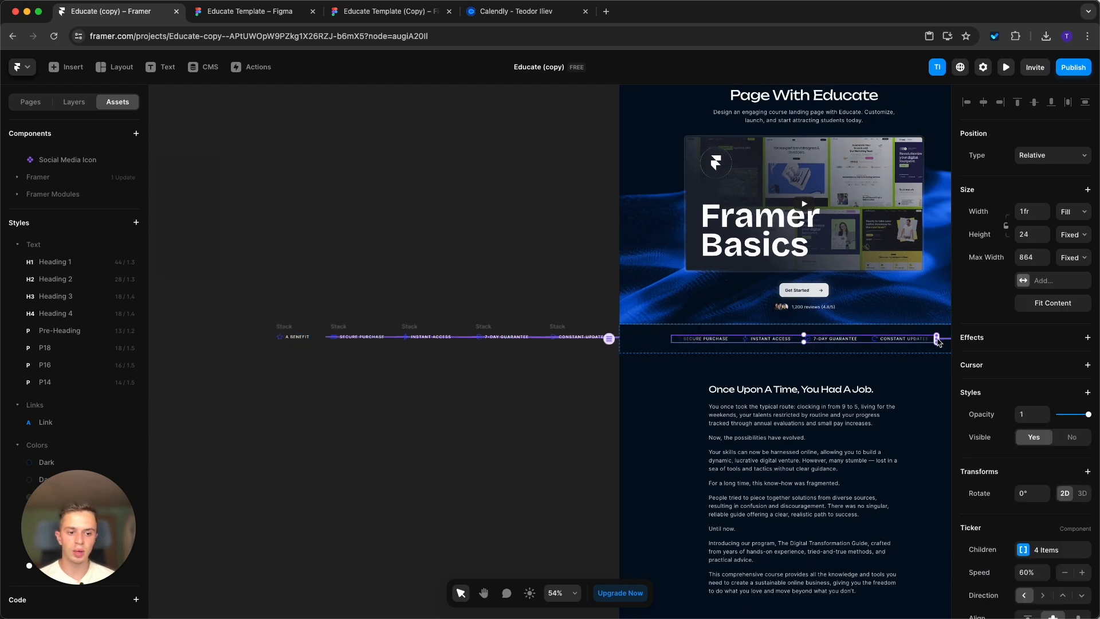
left_click_drag(938, 341, 301, 339)
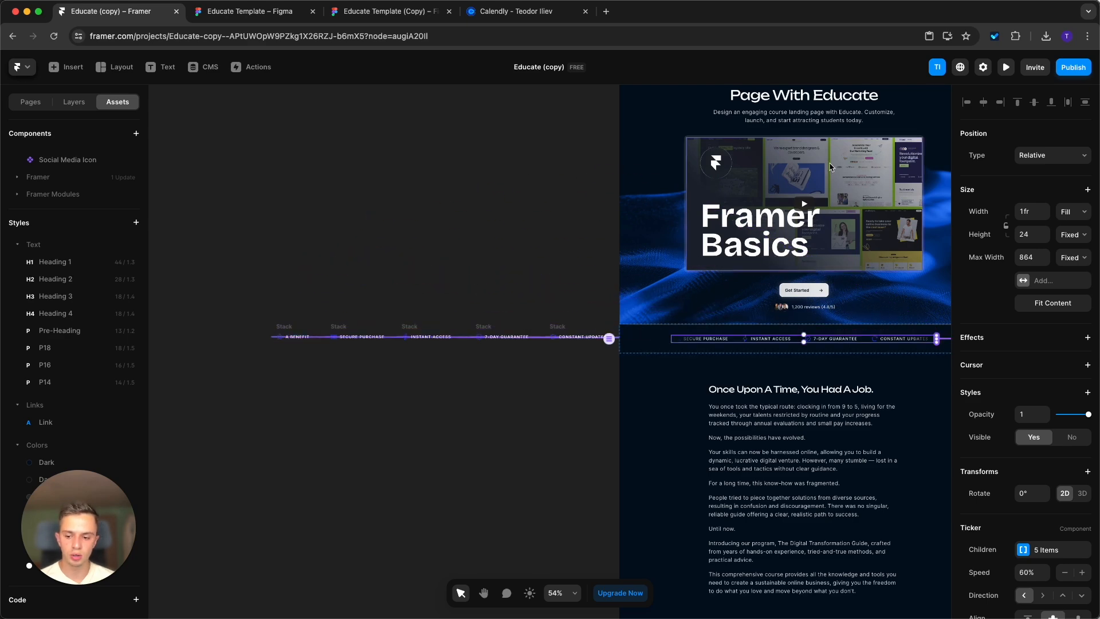
Preview the desktop page to check the "A Benefit" item in the ticker, and return to the canvas.
left_click(1005, 67)
left_click_drag(900, 359, 1002, 360)
scroll(853, 396, "down", 6)
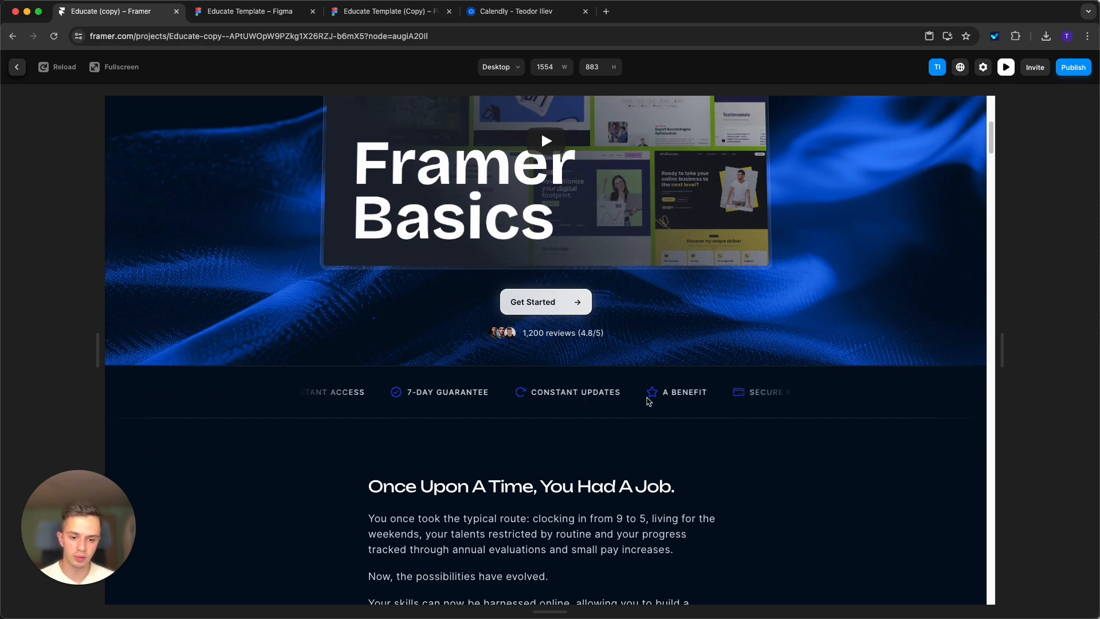
left_click(16, 67)
Examine the ticker stacks, the Why Choose Educate section and the video testimonials section on the canvas.
scroll(516, 299, "down", 1)
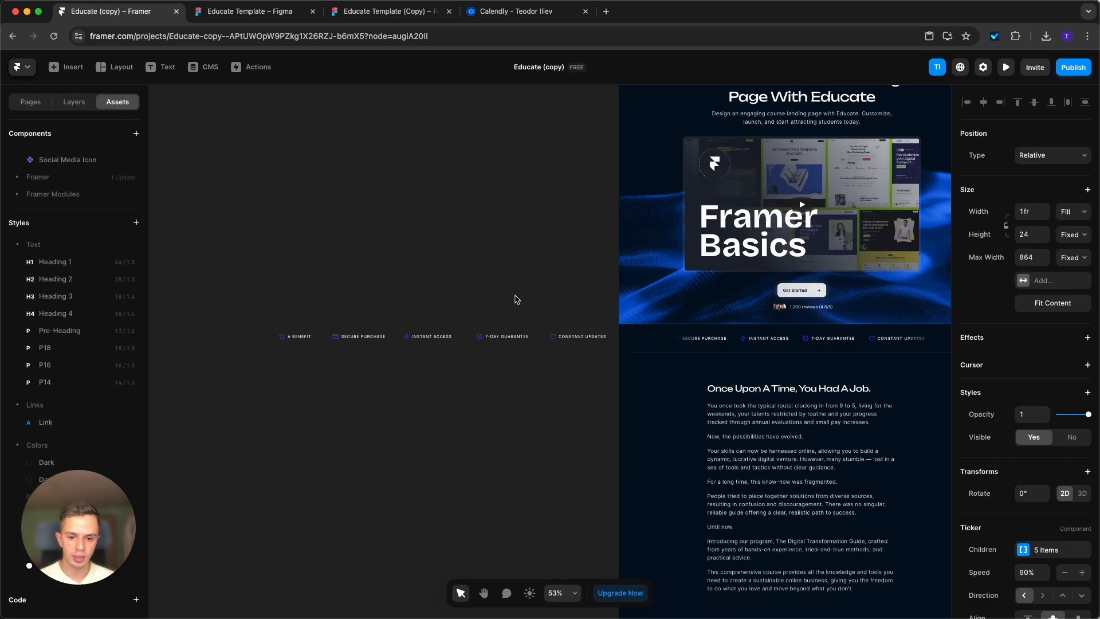
scroll(360, 319, "up", 1)
left_click(292, 330)
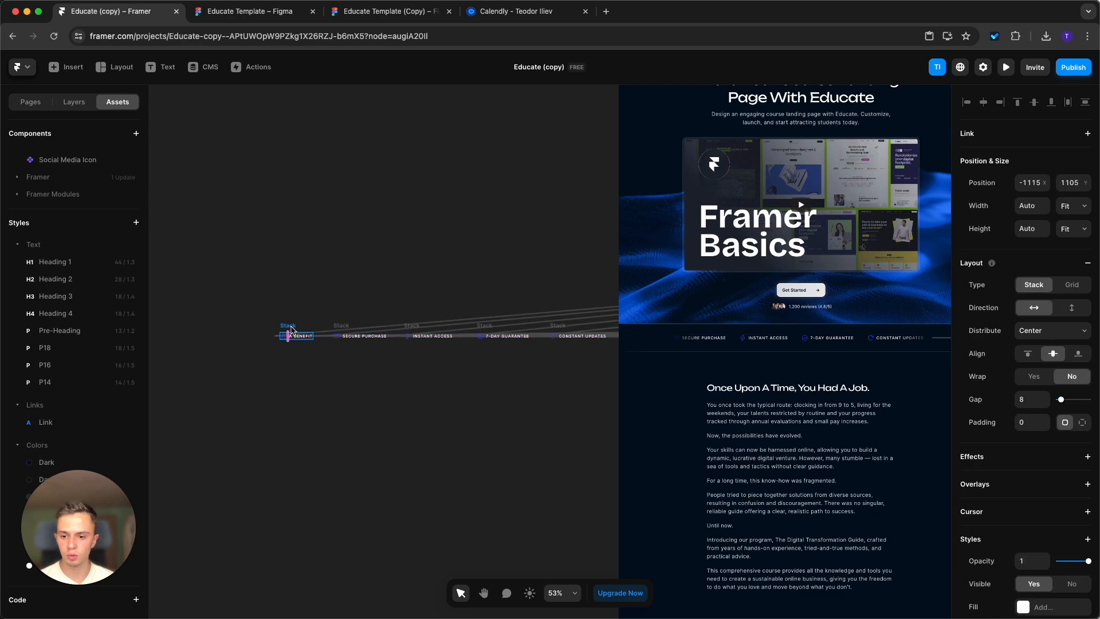
left_click(483, 255)
scroll(319, 179, "right", 5)
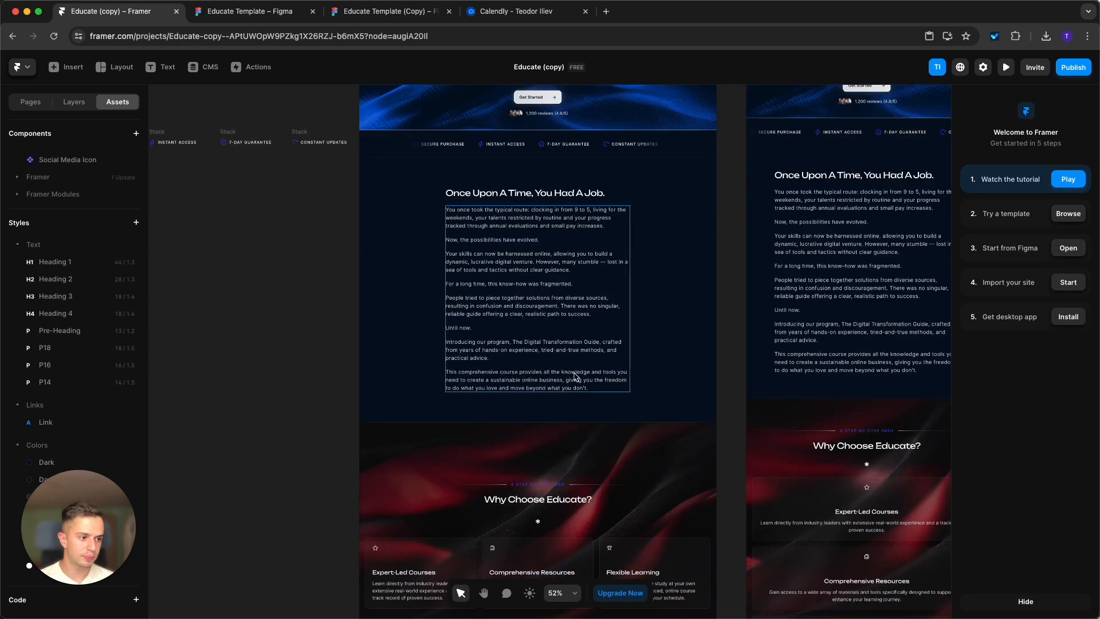
scroll(582, 373, "down", 10)
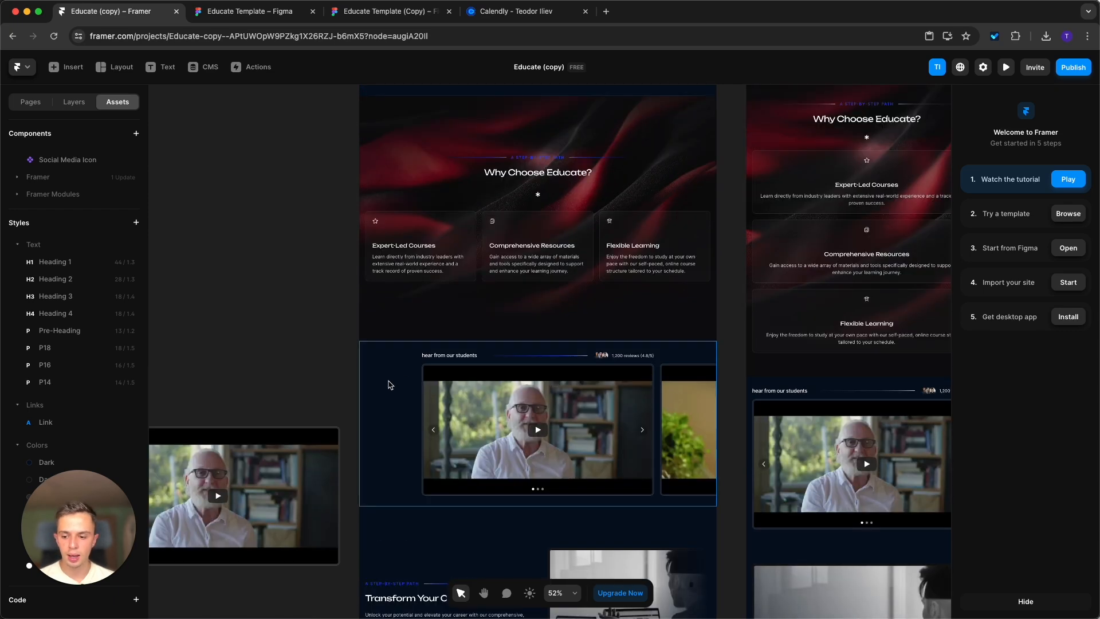
scroll(389, 383, "up", 3)
scroll(481, 169, "down", 3)
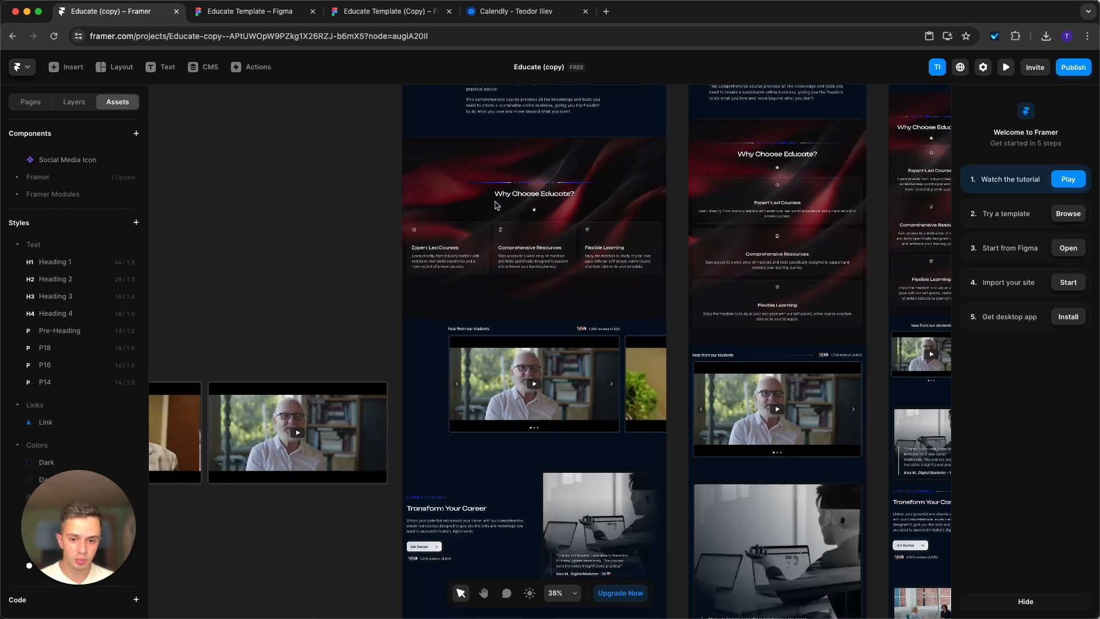
scroll(493, 204, "up", 5)
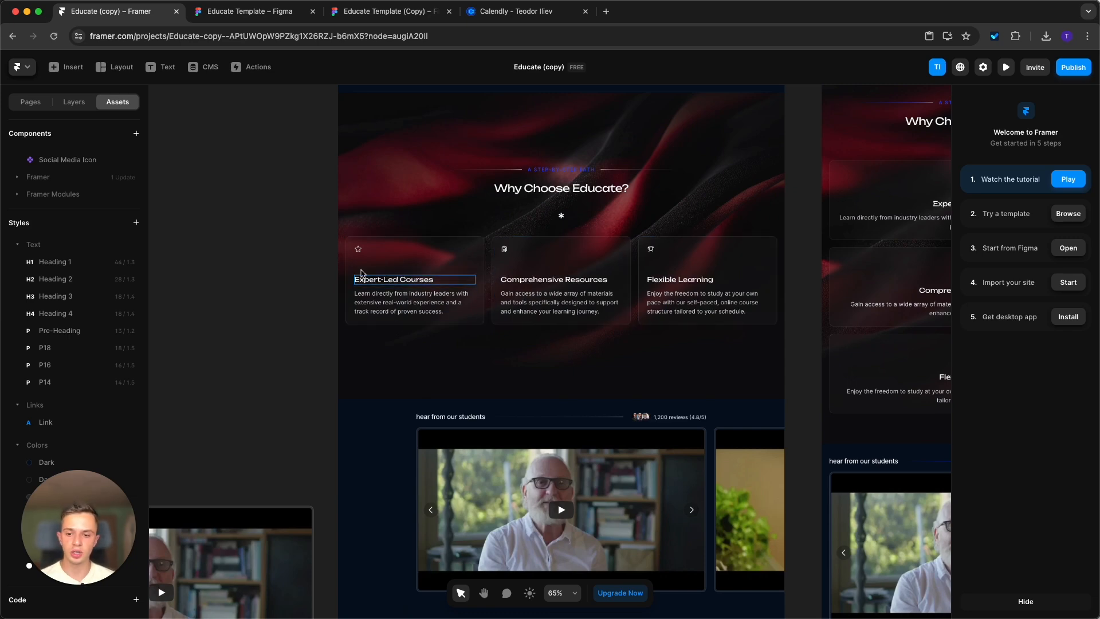
scroll(796, 358, "down", 5)
left_click_drag(695, 483, 738, 378)
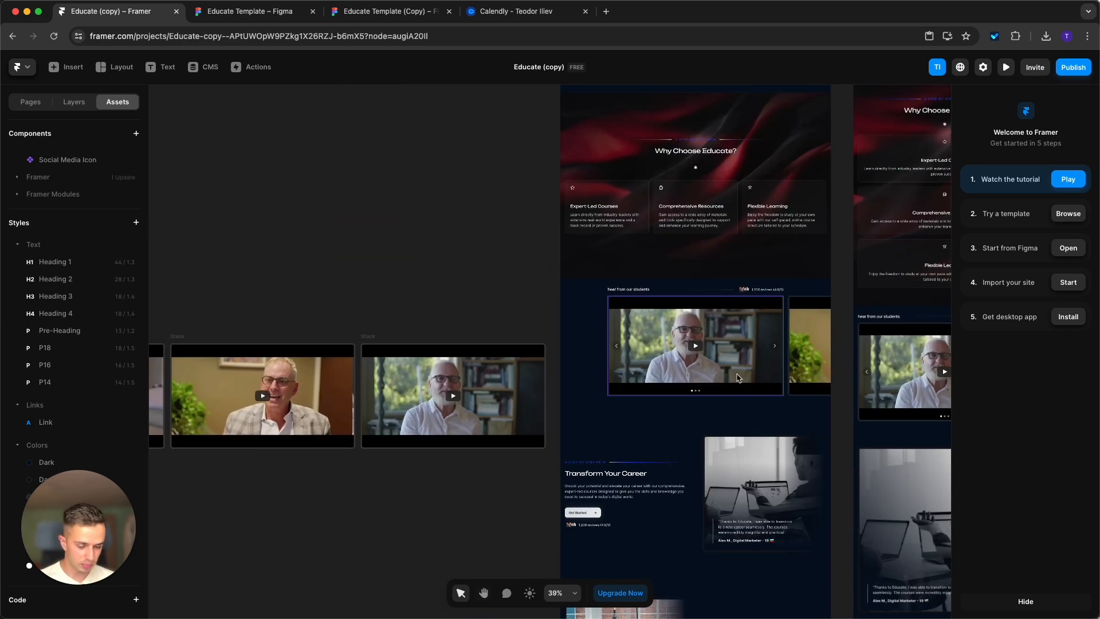
scroll(709, 342, "down", 1)
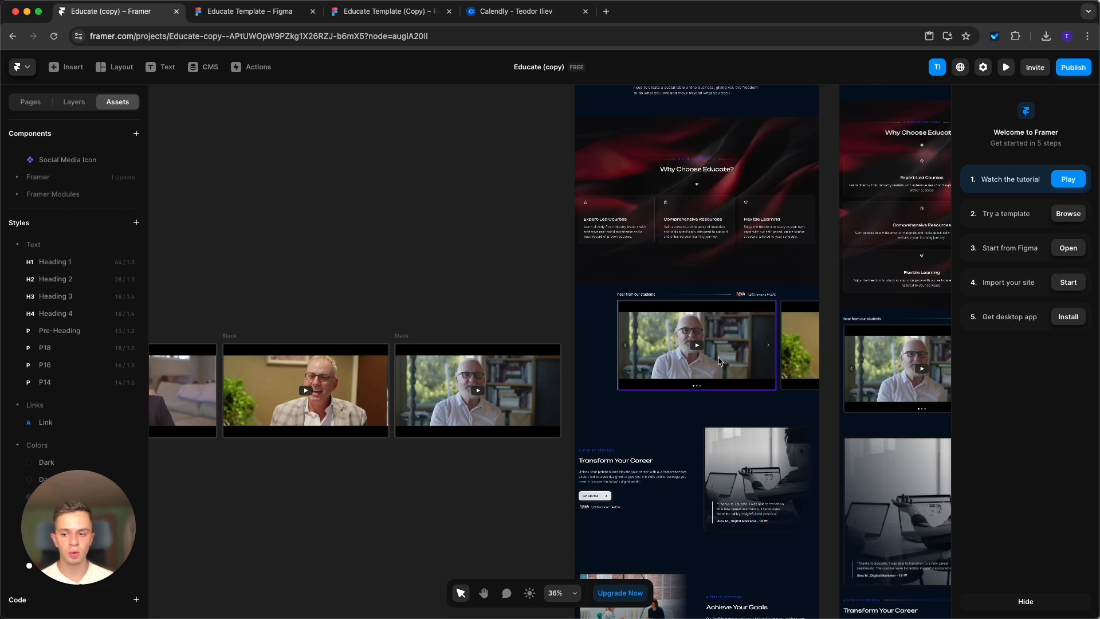
Select the video testimonials Slideshow in the layer tree, preview the page to browse its videos, and return to the canvas.
left_click(719, 361)
left_click(74, 102)
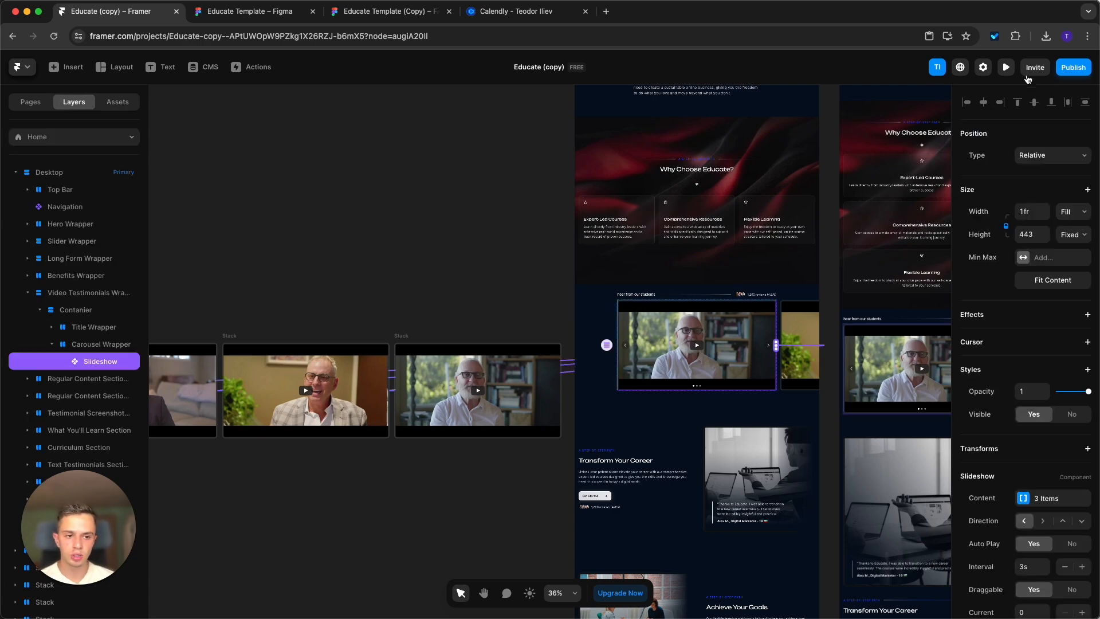
left_click(1006, 67)
scroll(816, 302, "down", 20)
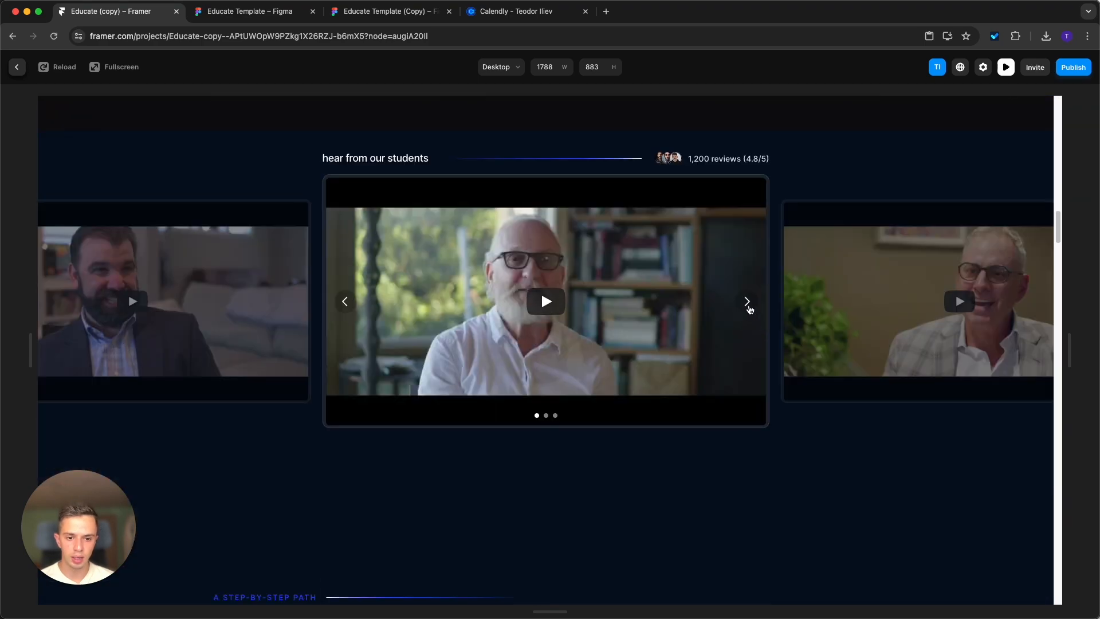
left_click(750, 309)
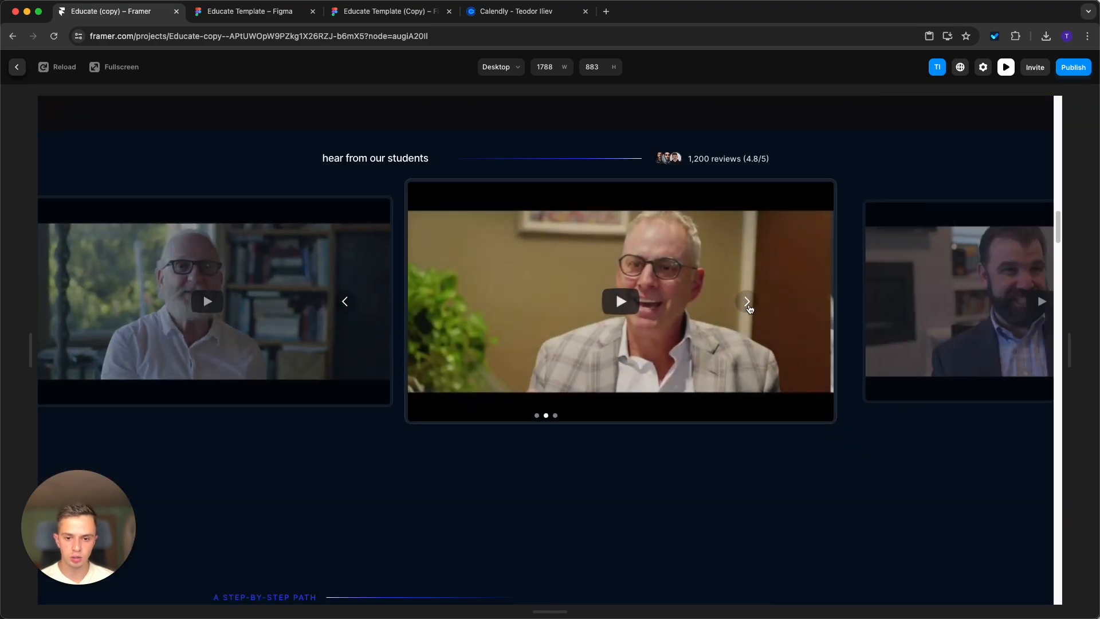
left_click(749, 307)
left_click(748, 306)
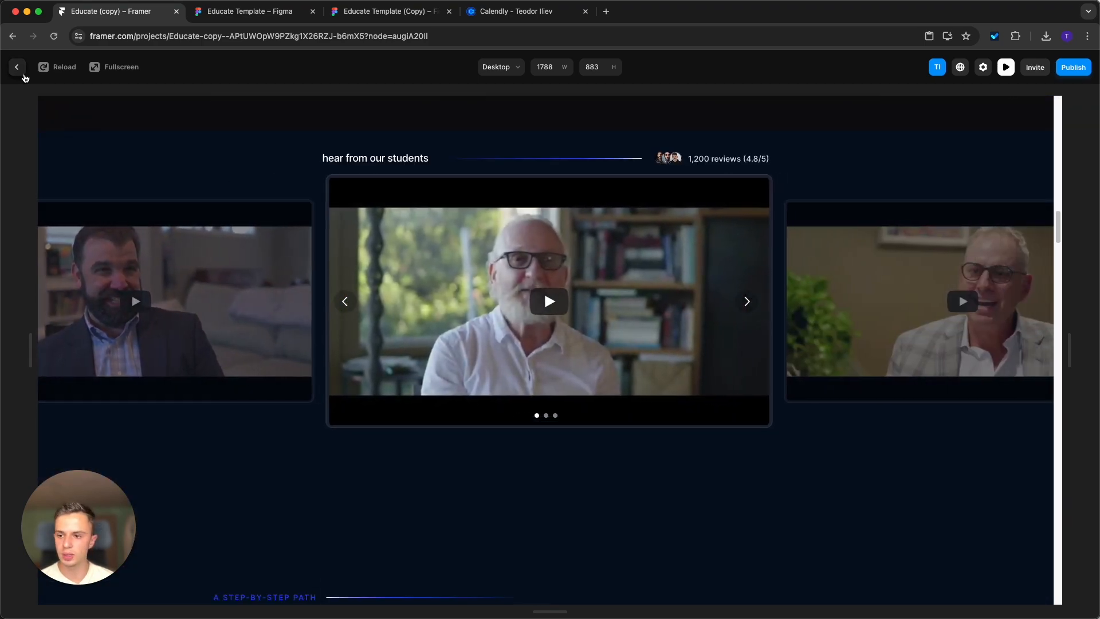
left_click(19, 71)
Move the three off-page video testimonial stacks up together so they line up with the Slideshow on the desktop page.
scroll(370, 283, "down", 5)
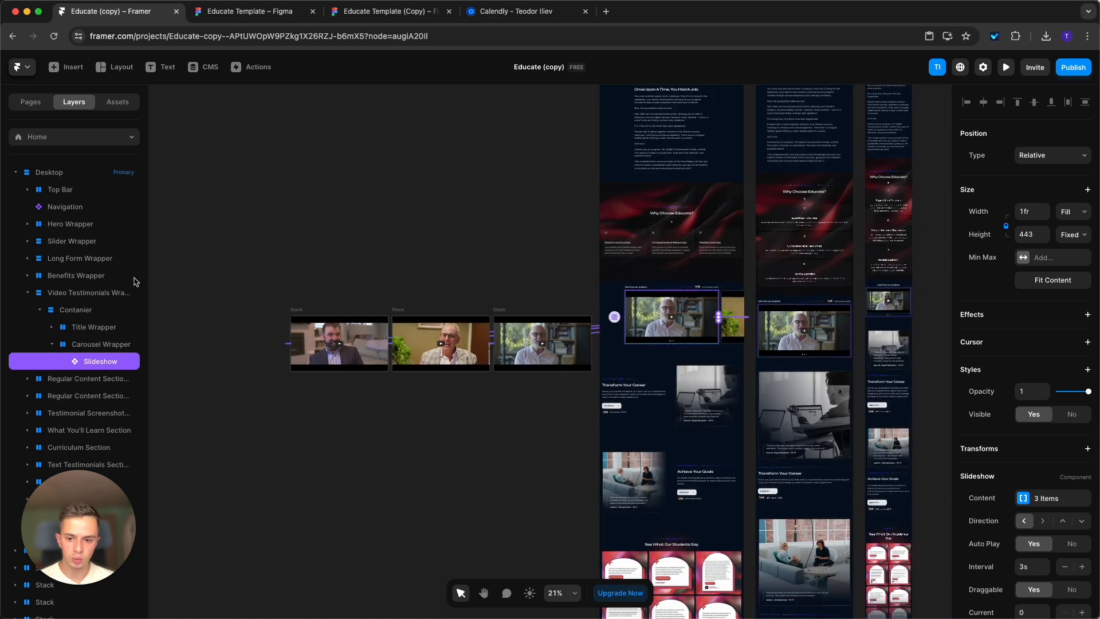
left_click_drag(228, 261, 594, 422)
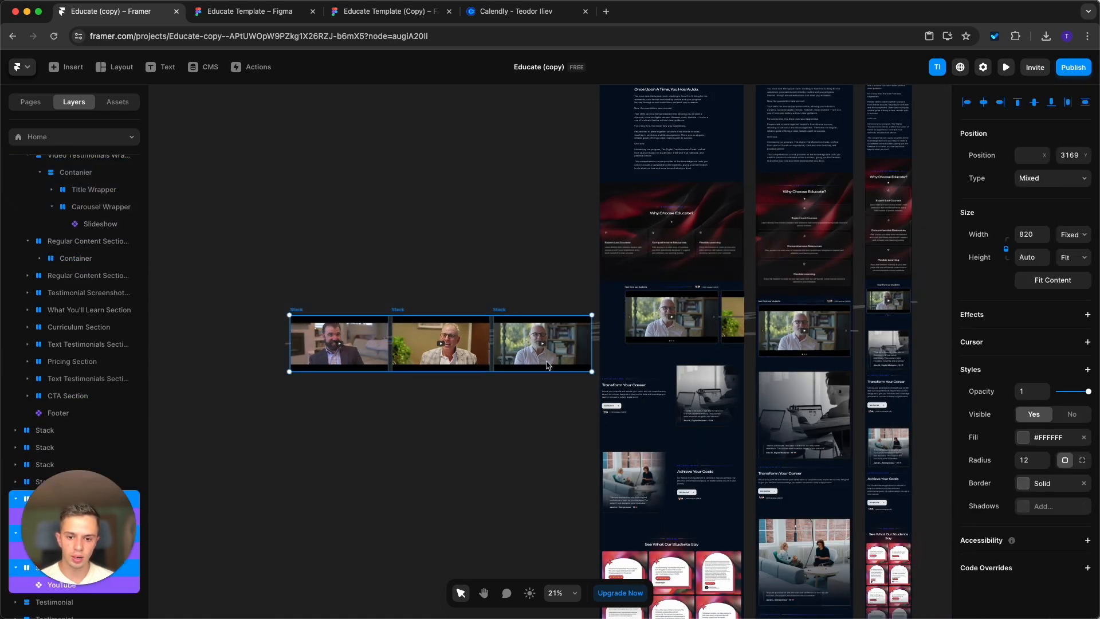
left_click_drag(544, 353, 548, 328)
left_click(515, 394)
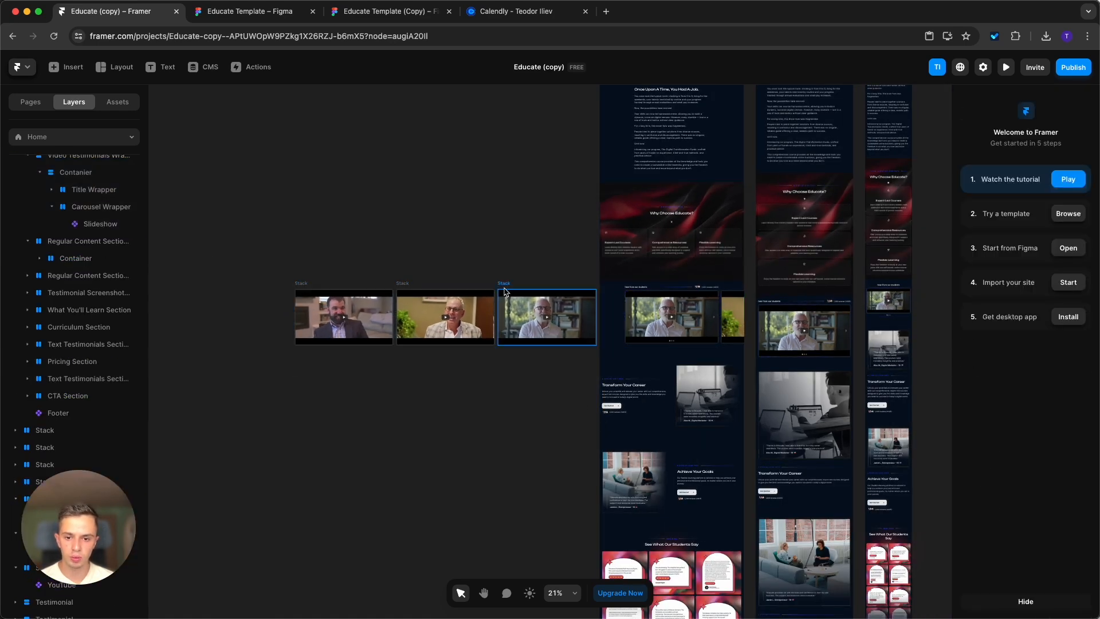
Duplicate the video stack nearest the page, place the copy before the first stack in the row, and open its YouTube video link for editing.
left_click(505, 286)
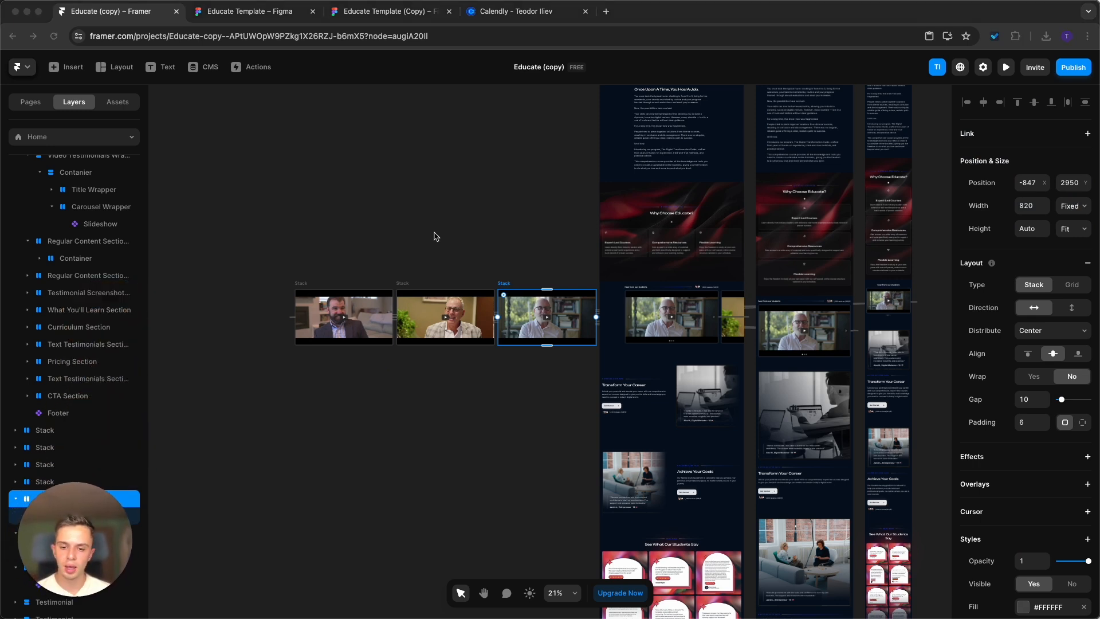
scroll(503, 277, "left", 2)
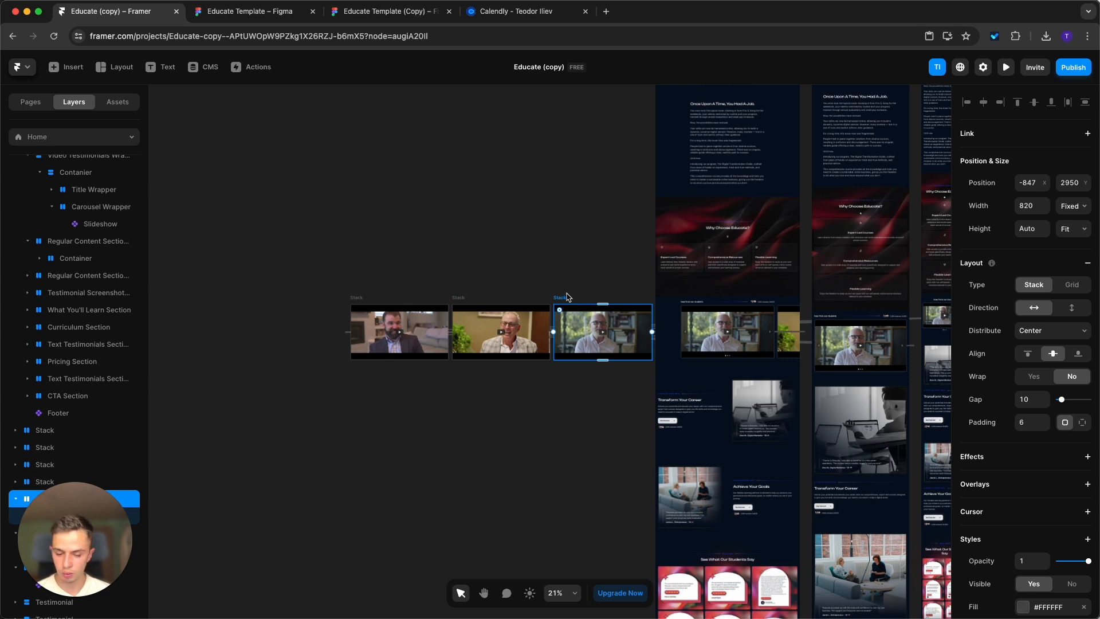
left_click_drag(562, 302, 256, 301)
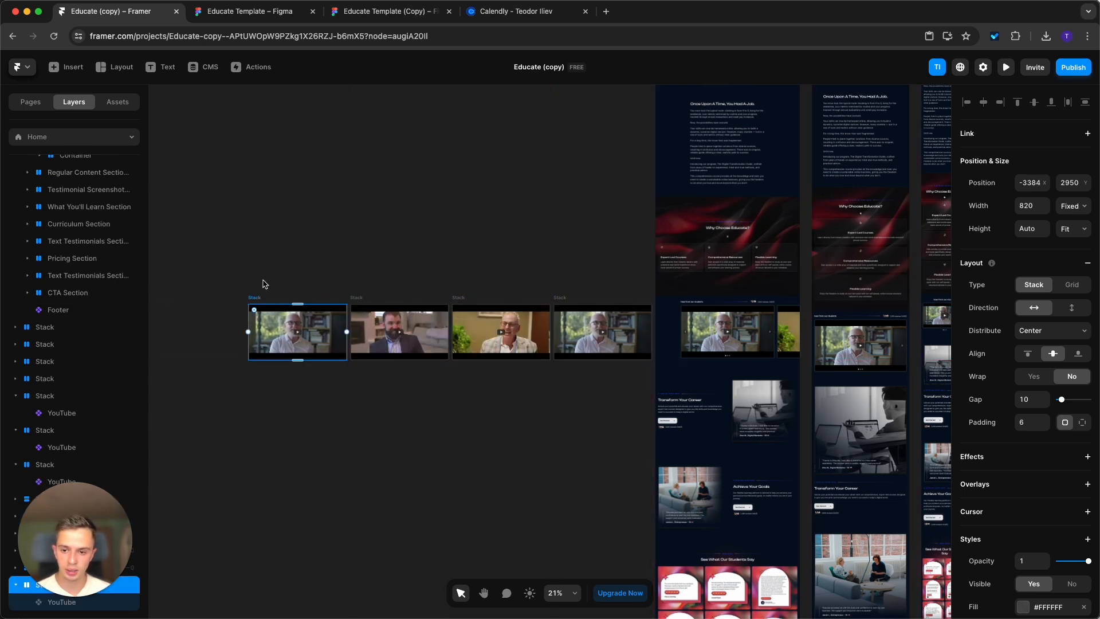
left_click(295, 371)
double_click(288, 334)
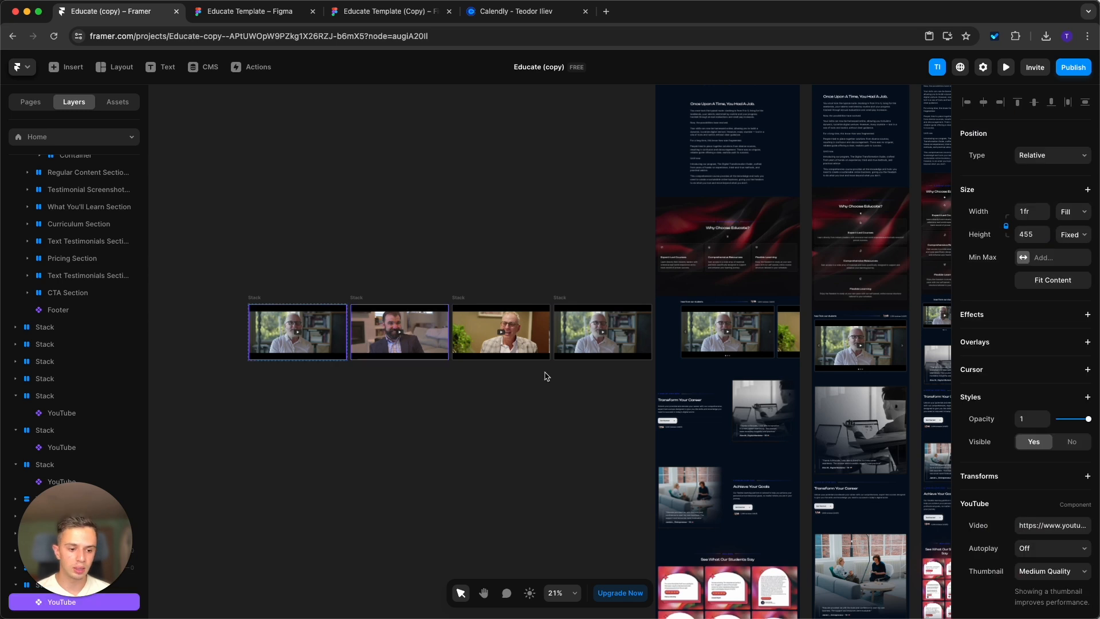
scroll(1011, 470, "down", 4)
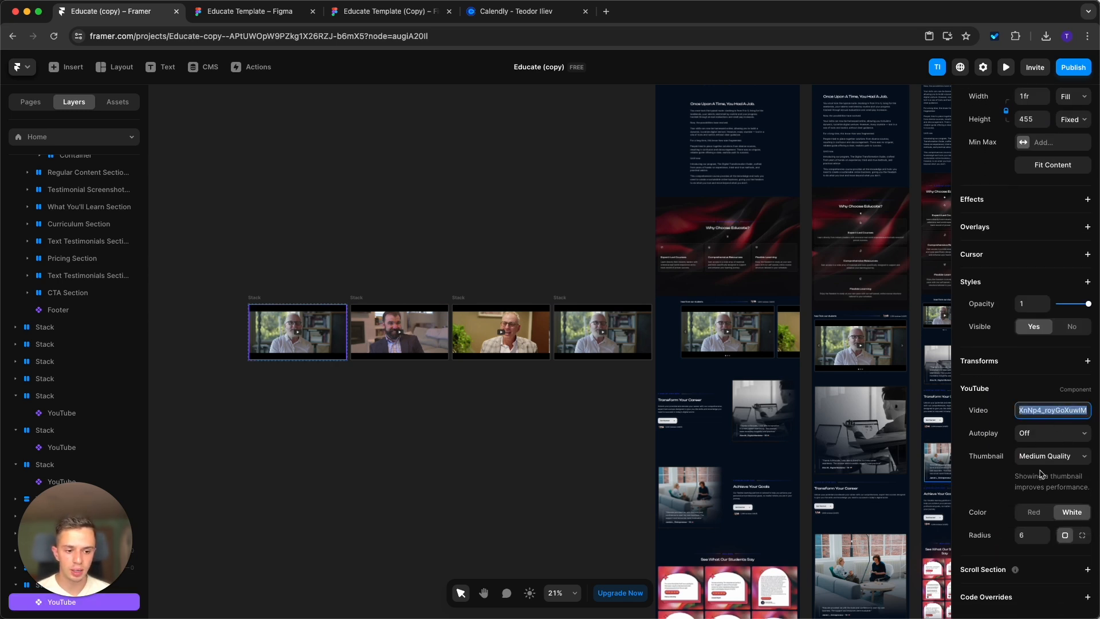
Connect the desktop page's testimonial Slideshow to the duplicated video stack as a fourth content item.
left_click(728, 338)
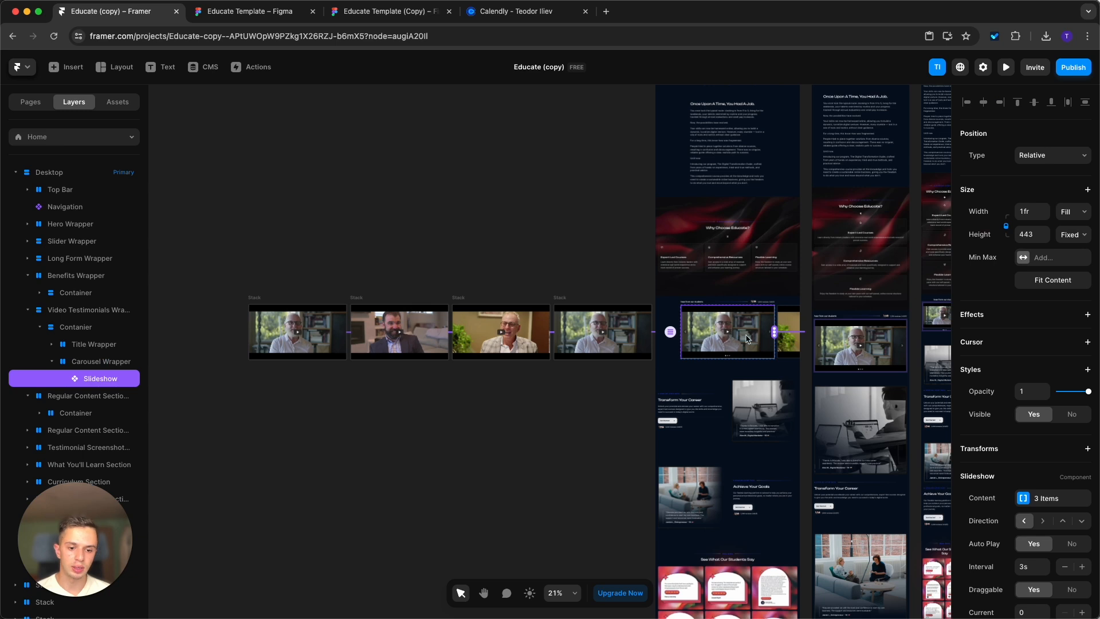
left_click_drag(773, 336, 755, 317)
left_click_drag(559, 115, 266, 331)
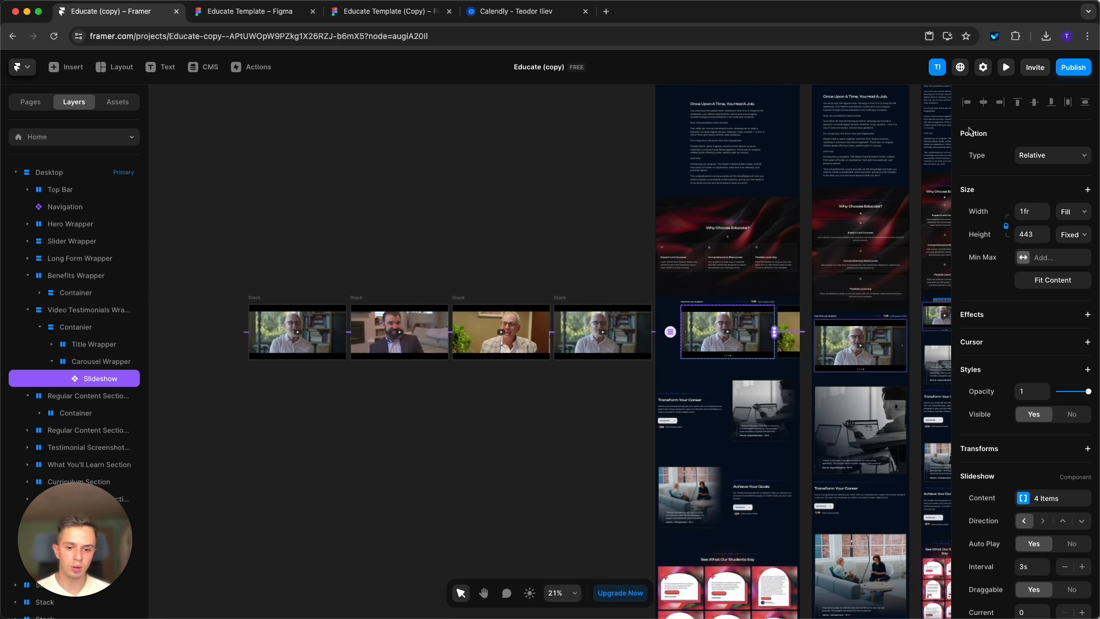
Delete the duplicated video testimonial stack at the start of the off-page row.
left_click(506, 254)
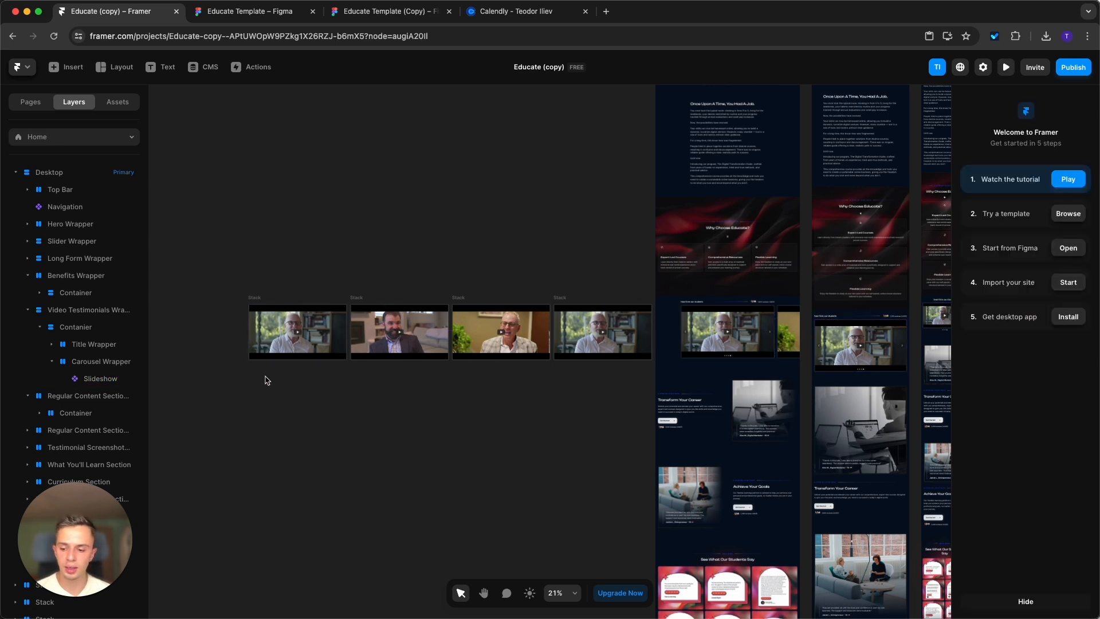
left_click(258, 297)
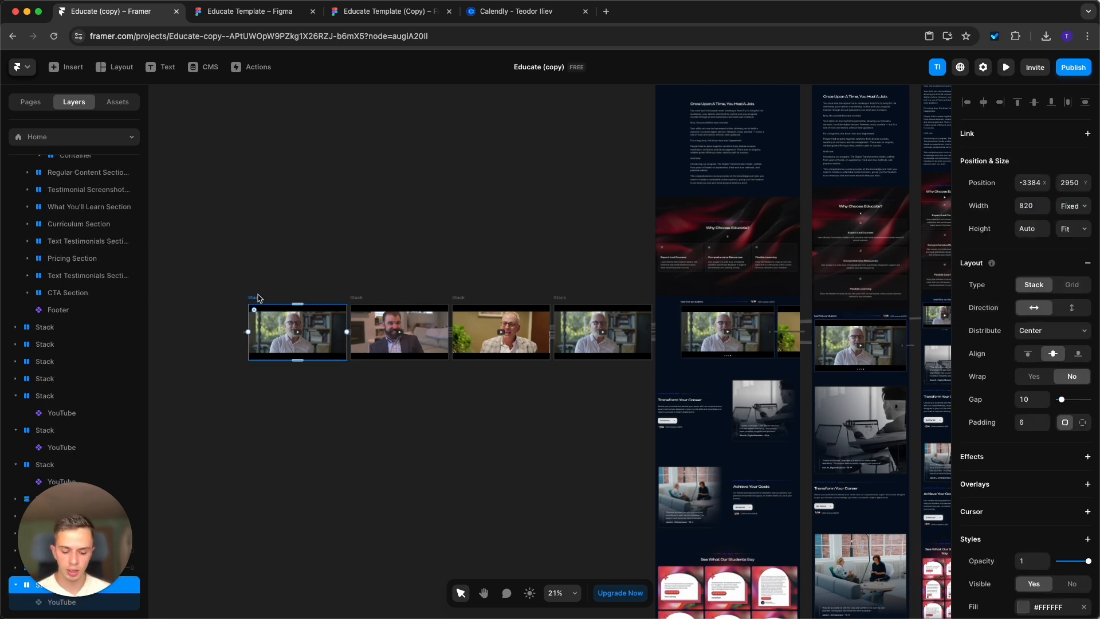
key("Delete")
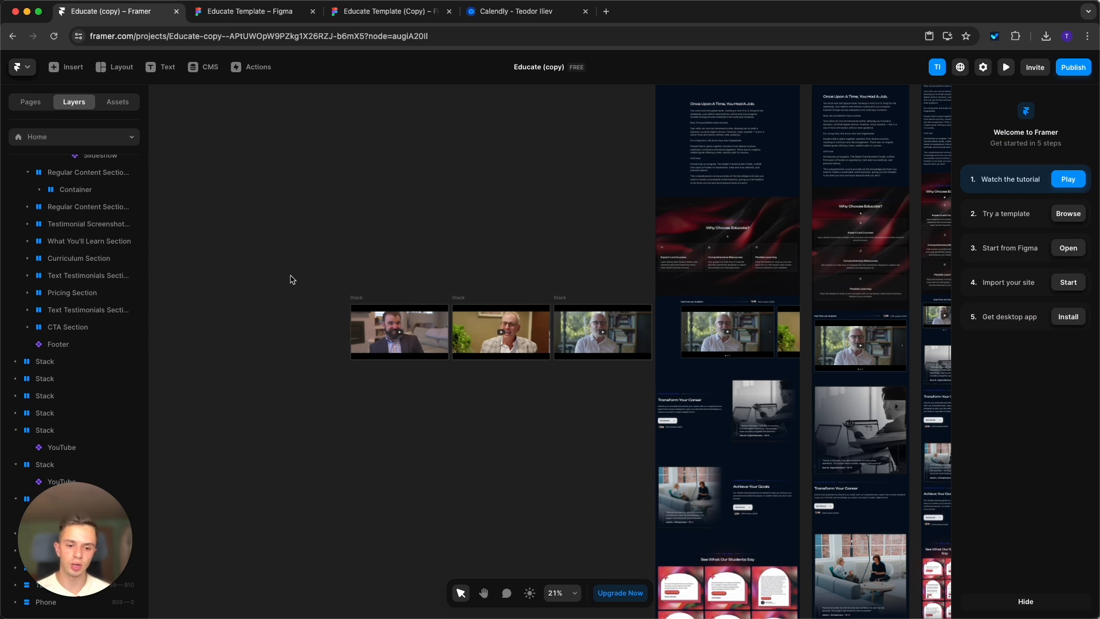
left_click_drag(293, 280, 197, 230)
left_click_drag(574, 297, 422, 289)
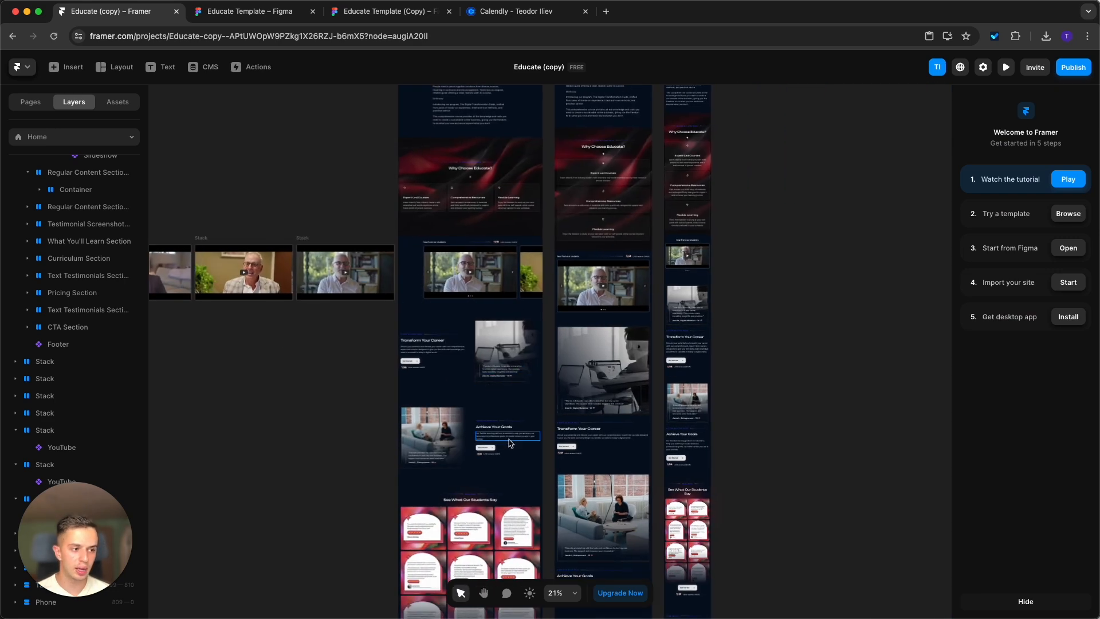
scroll(496, 461, "down", 3)
scroll(472, 182, "up", 10)
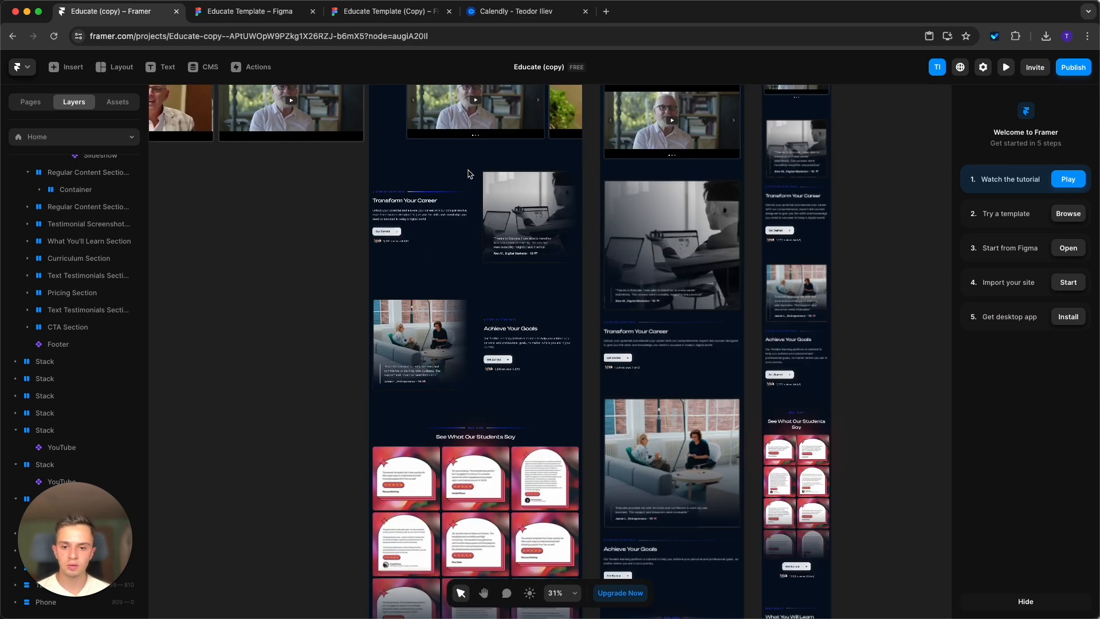
Inspect the reviews widget's text and the image overlay's settings in the desktop "Transform Your Career" section.
scroll(473, 182, "up", 2)
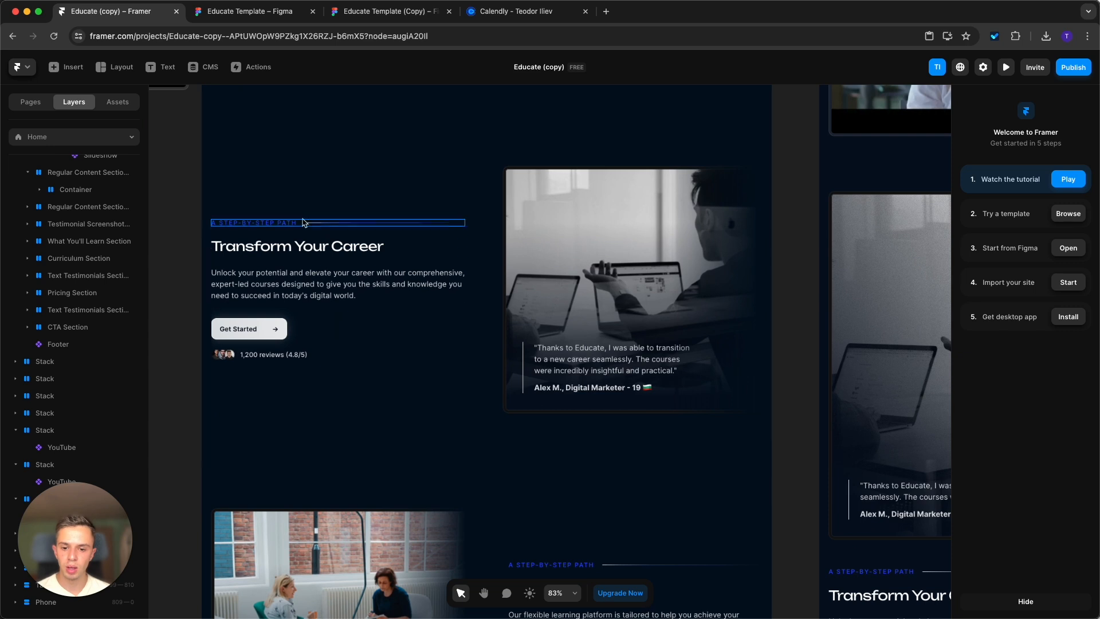
left_click(289, 357)
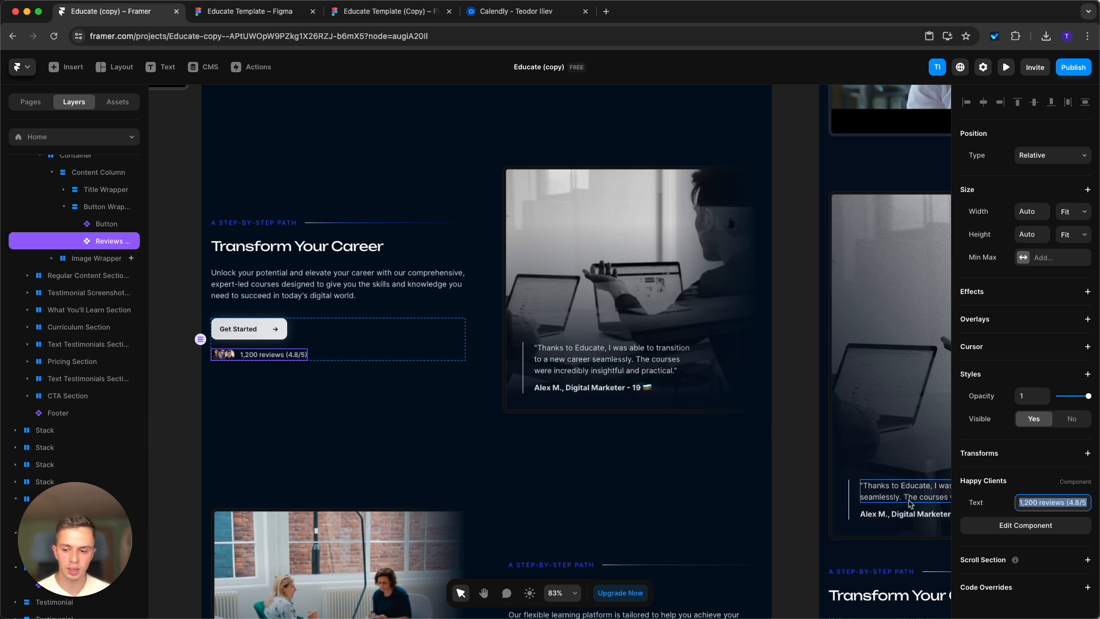
left_click(629, 243)
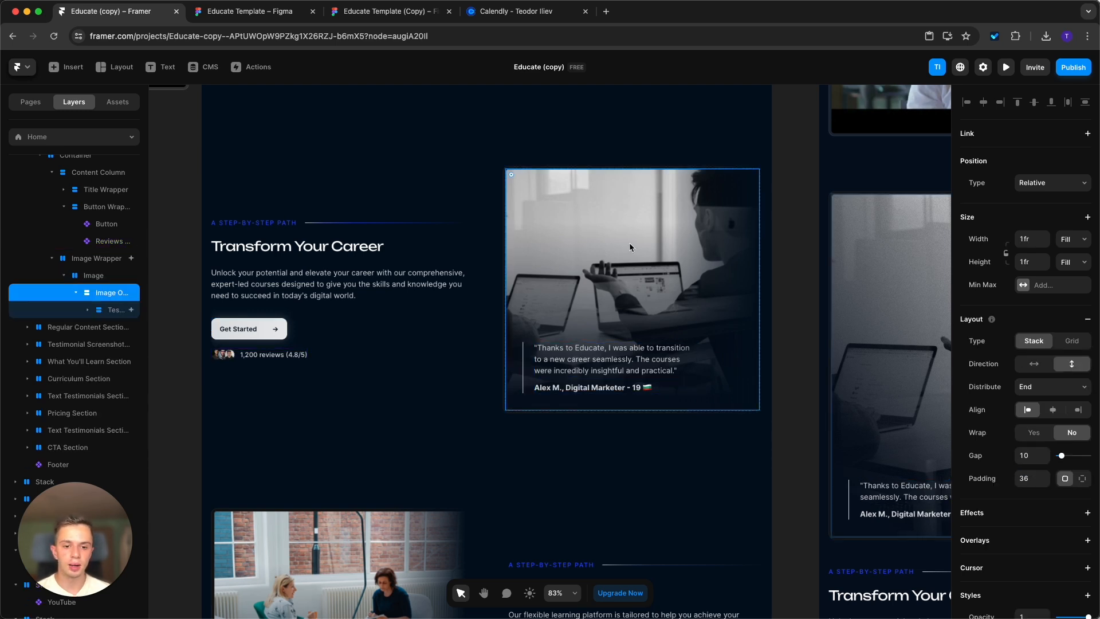
scroll(1077, 424, "down", 3)
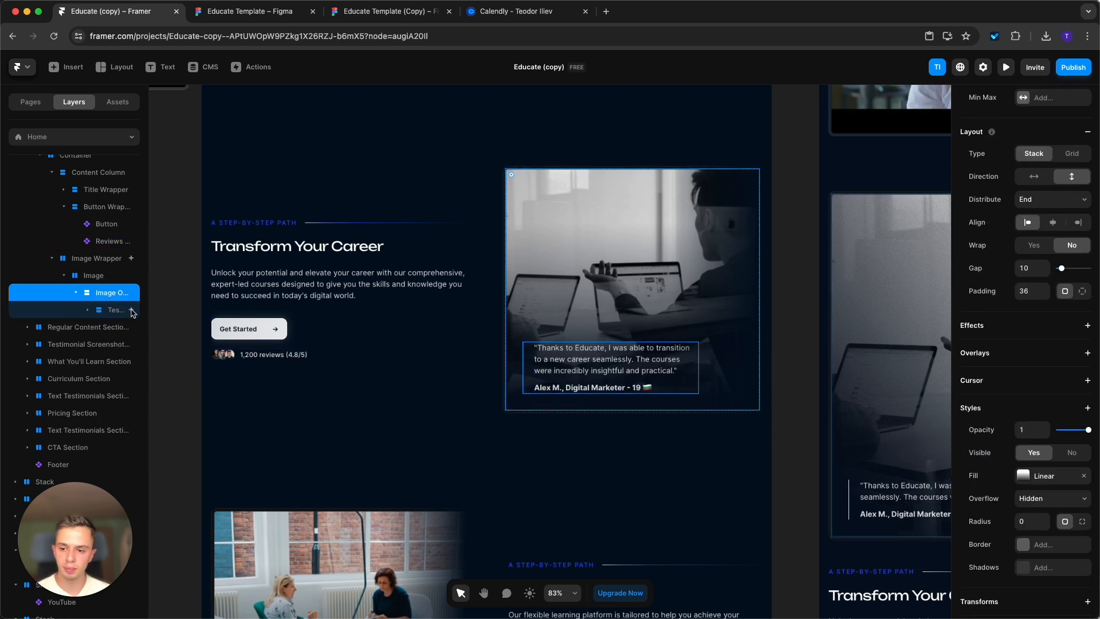
Widen the layer list and examine the "Transform Your Career" section's wrapper, container, content column and image wrapper.
left_click_drag(149, 299, 263, 303)
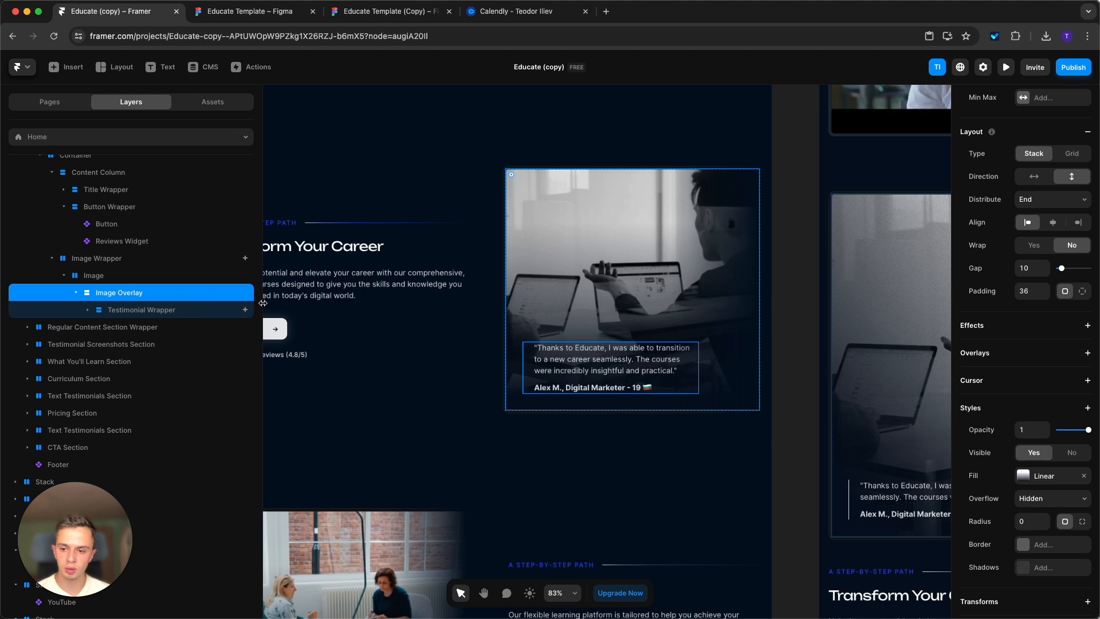
left_click_drag(474, 300, 563, 332)
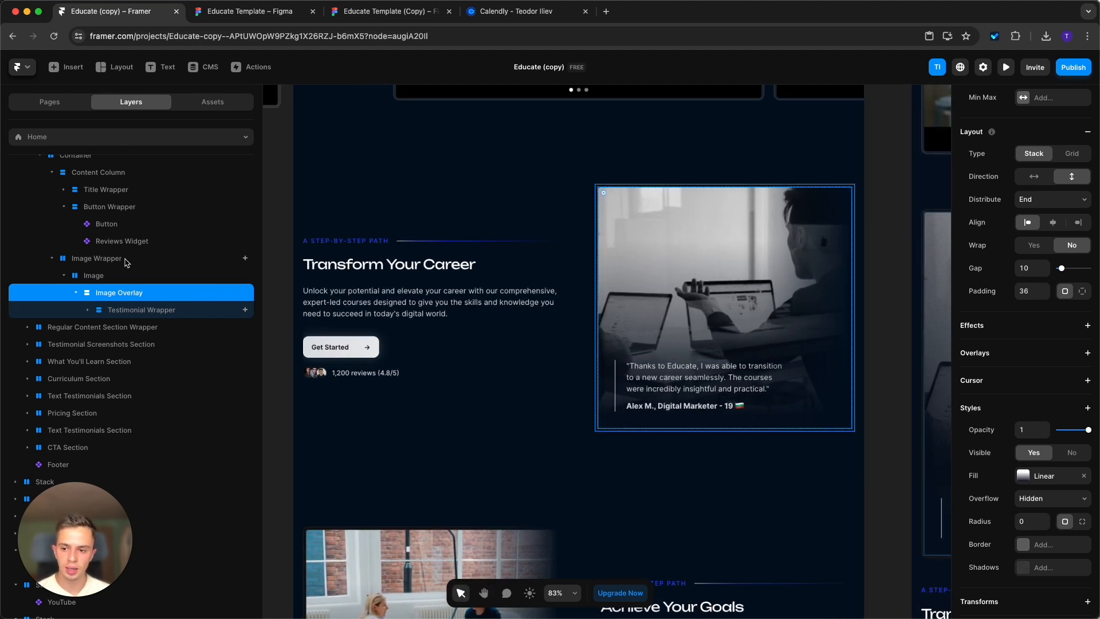
scroll(114, 258, "up", 5)
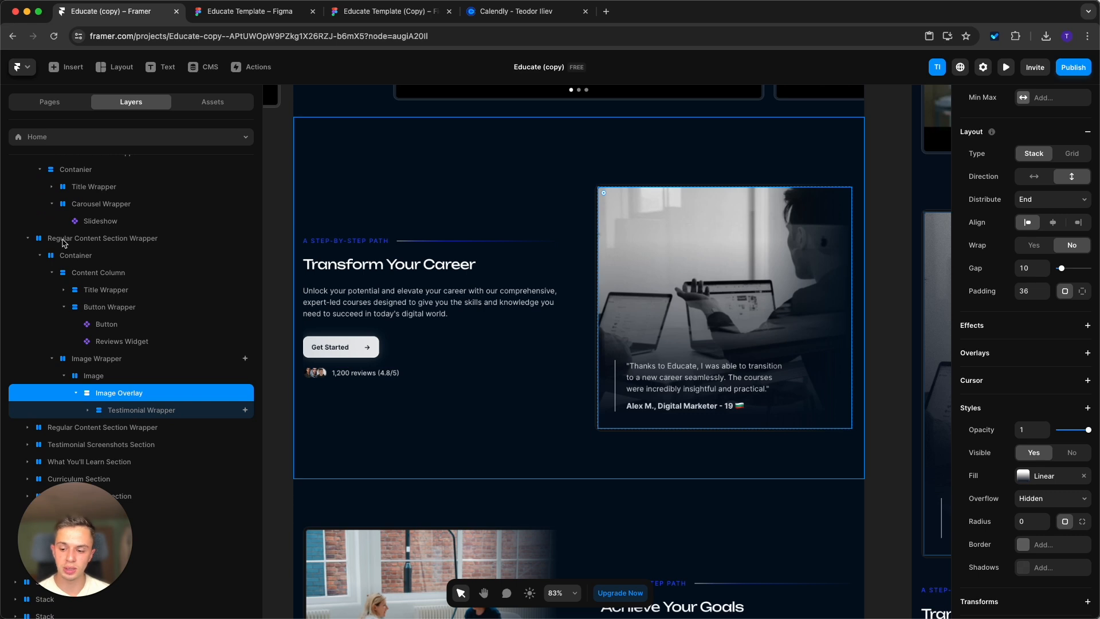
left_click(151, 245)
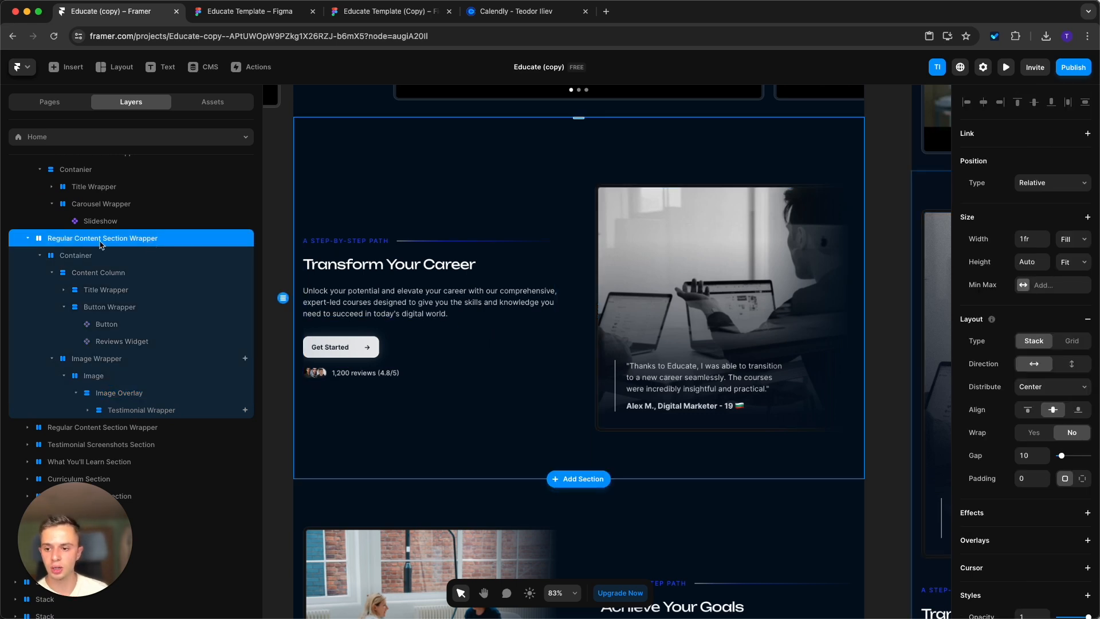
left_click(161, 257)
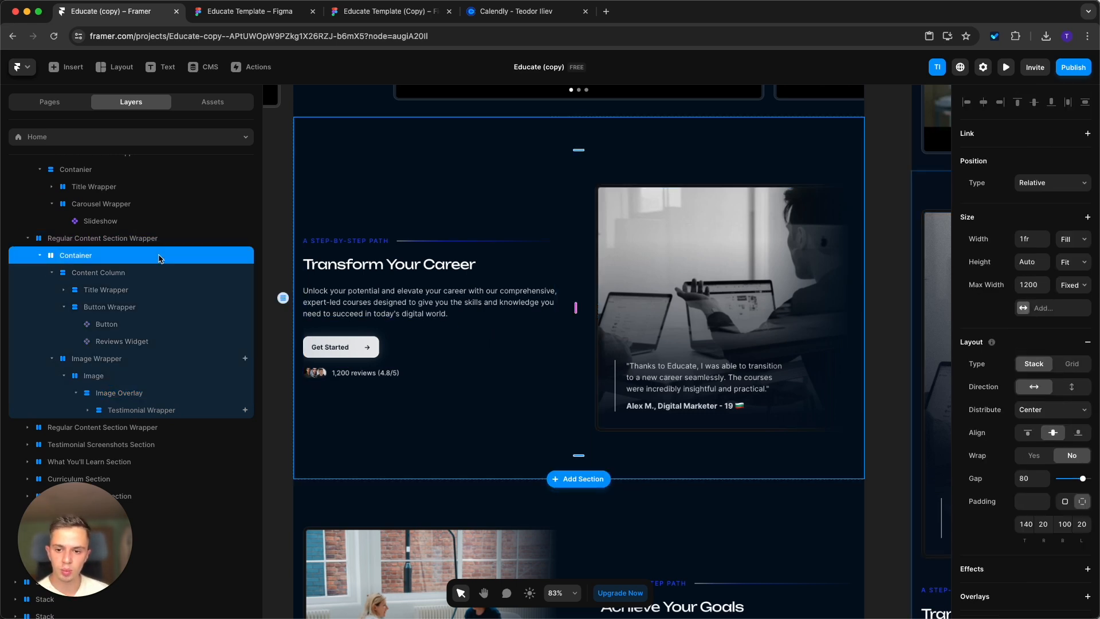
left_click(150, 273)
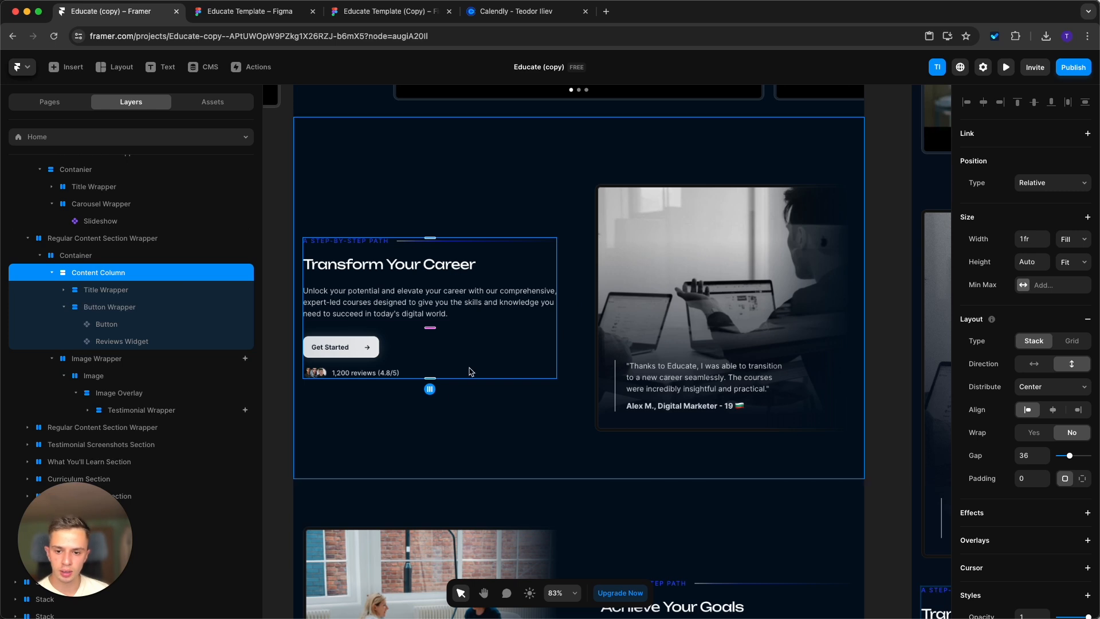
left_click(131, 360)
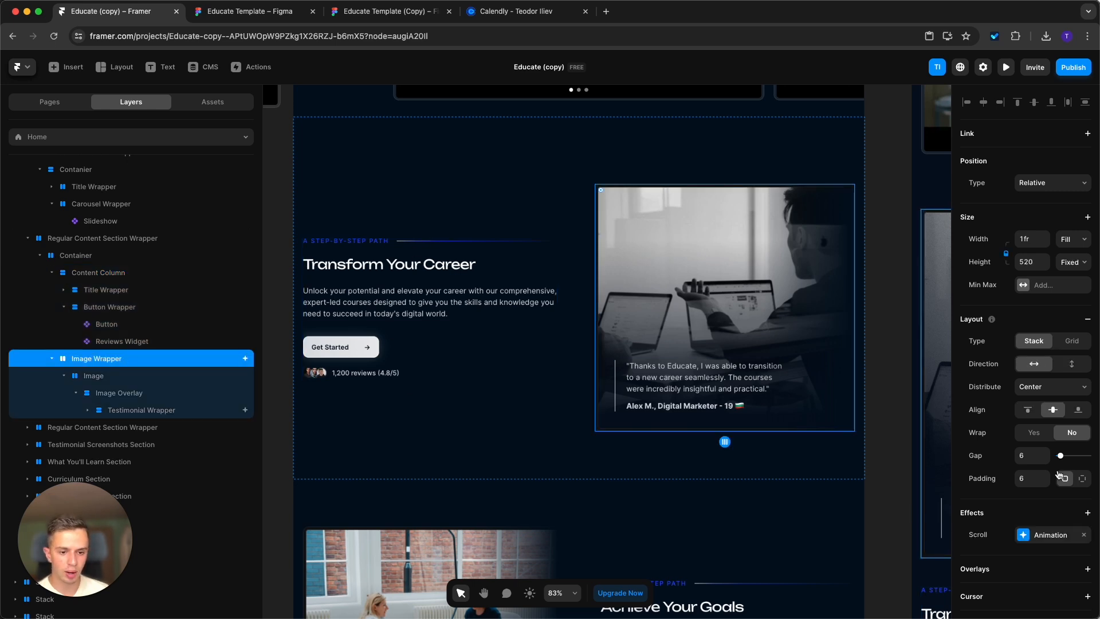
scroll(1059, 475, "down", 2)
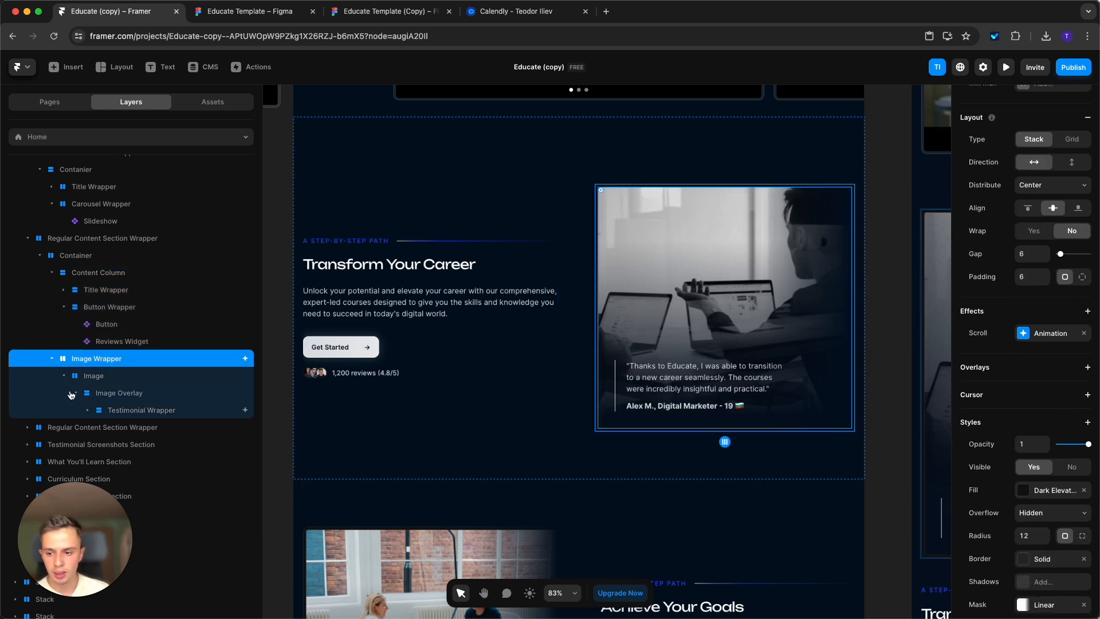
View the image fill options of the Image layer in the "Transform Your Career" section, leaving the picture as it is.
left_click(102, 378)
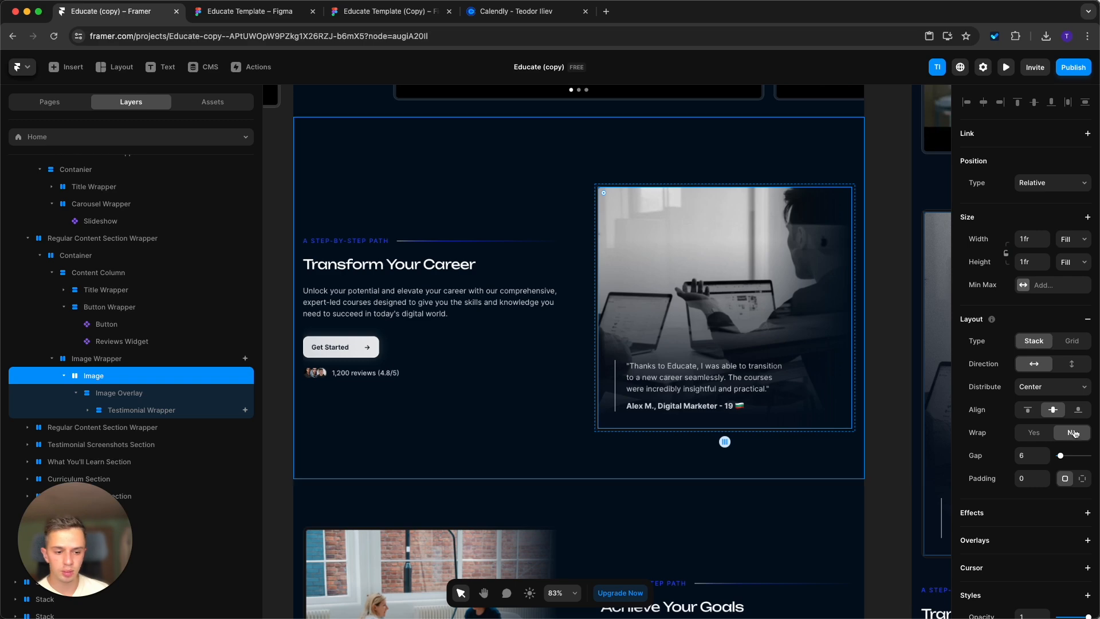
scroll(1037, 419, "down", 5)
left_click(1036, 371)
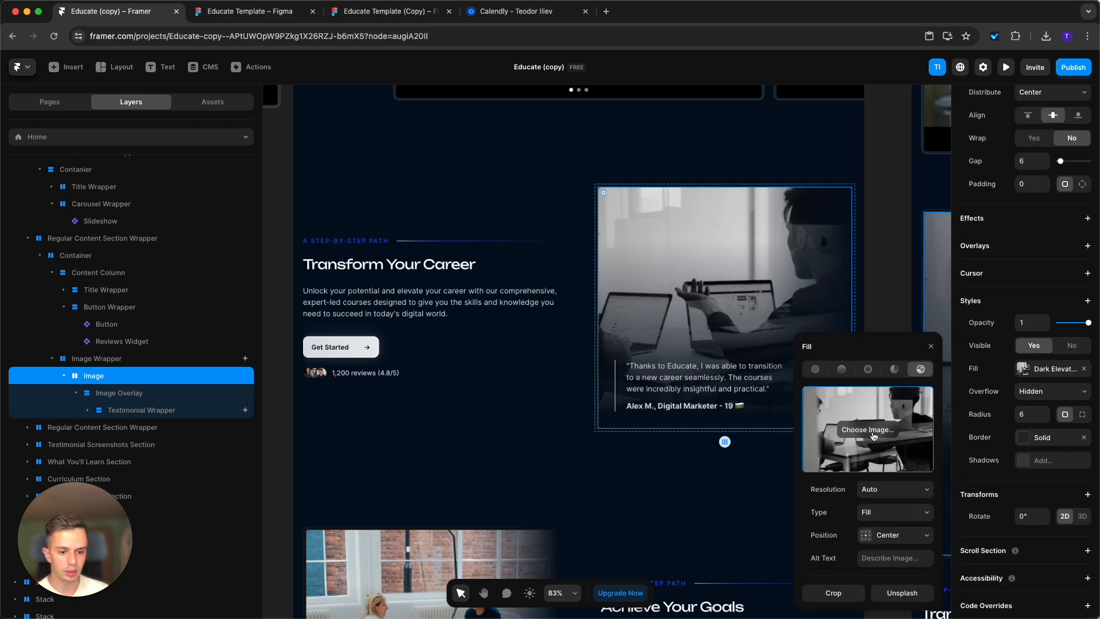
left_click(881, 272)
Recolor the red blur behind the "See What Our Students Say" heading to blue.
scroll(645, 296, "down", 3, "ctrl")
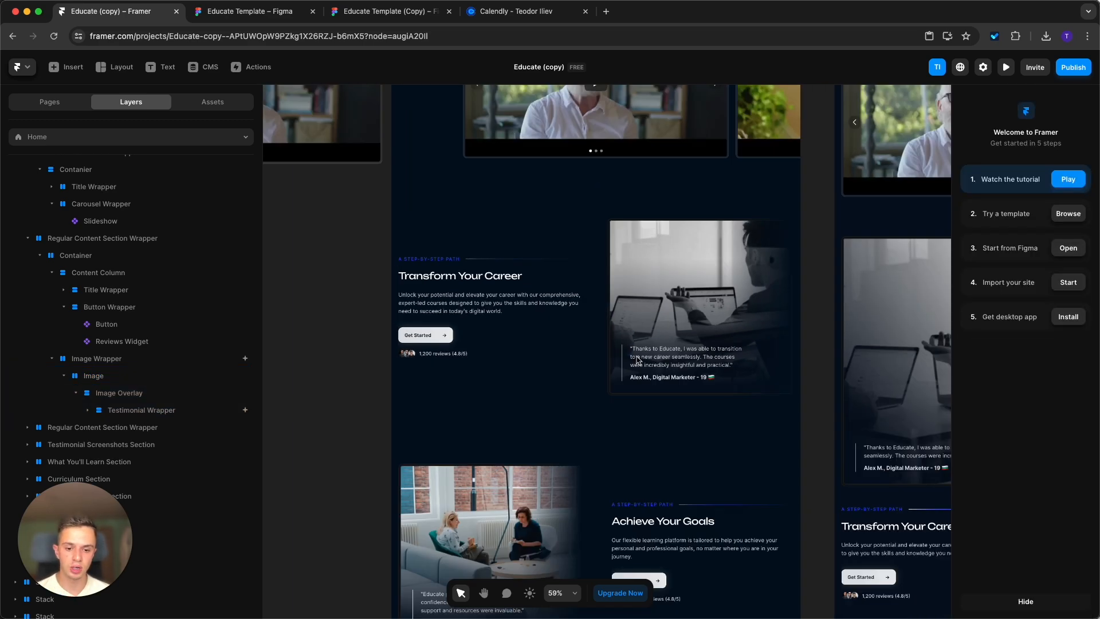
scroll(636, 358, "down", 10)
scroll(587, 404, "down", 2)
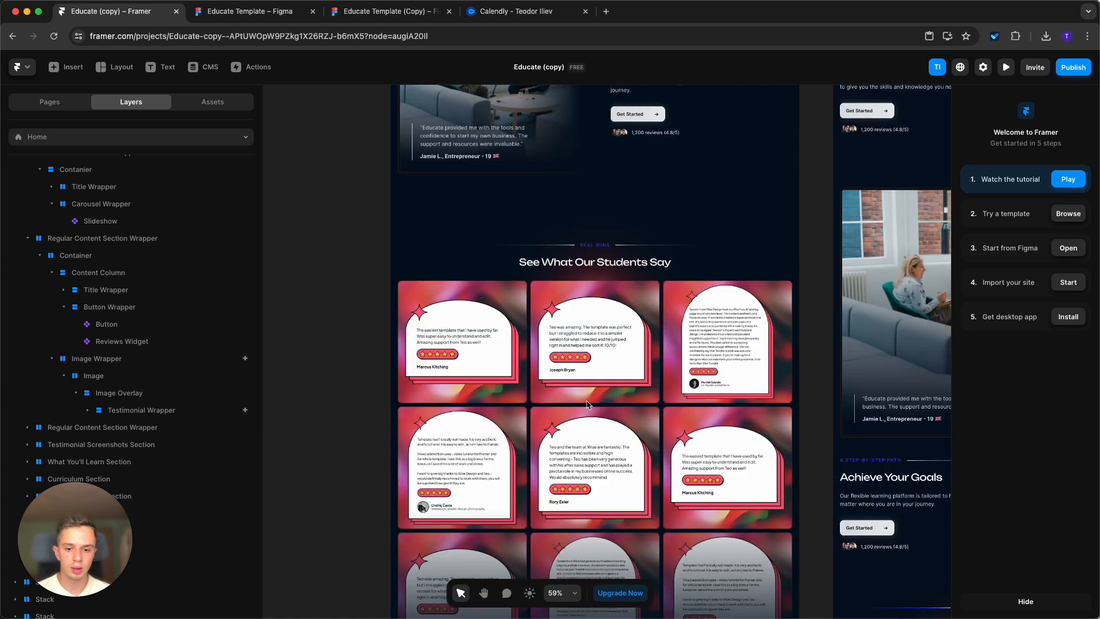
scroll(464, 415, "down", 2)
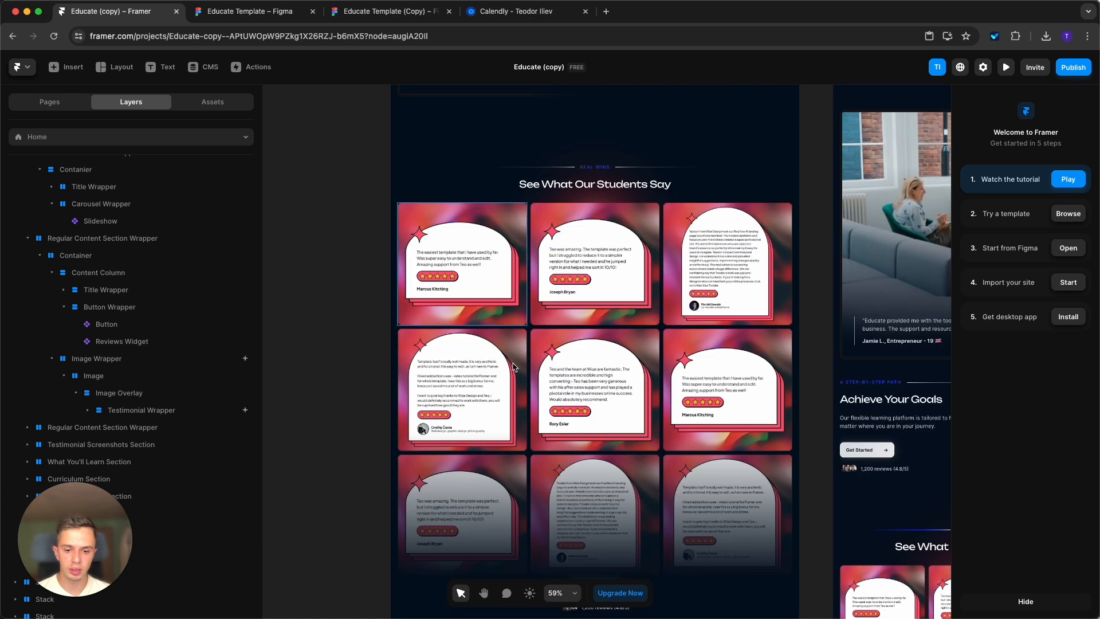
left_click(608, 217)
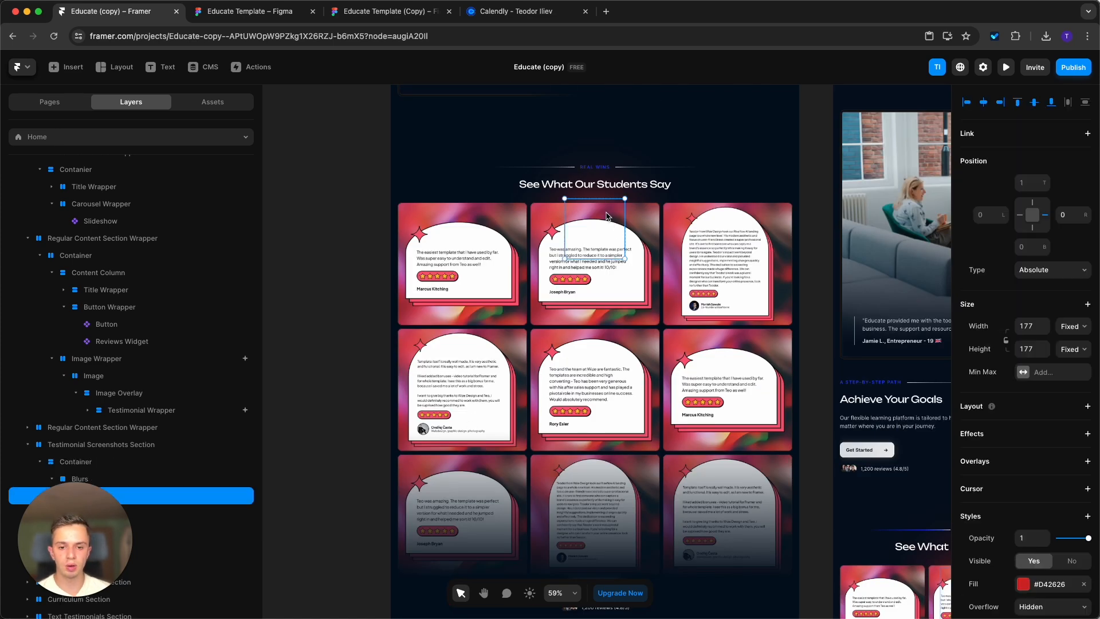
scroll(1028, 474, "down", 3)
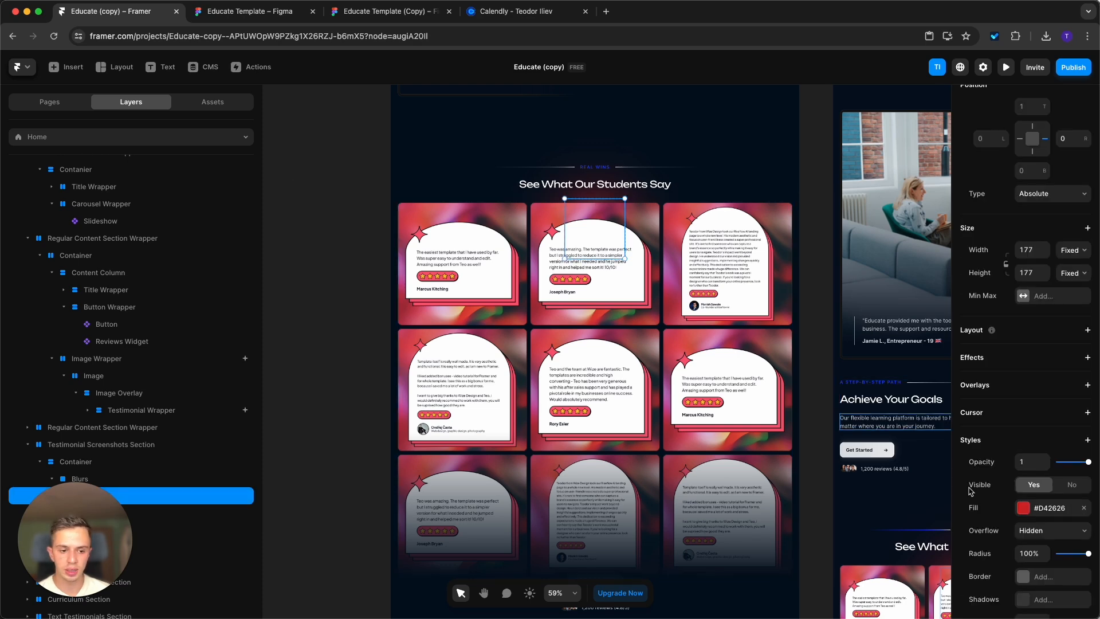
left_click(1023, 507)
left_click(366, 305)
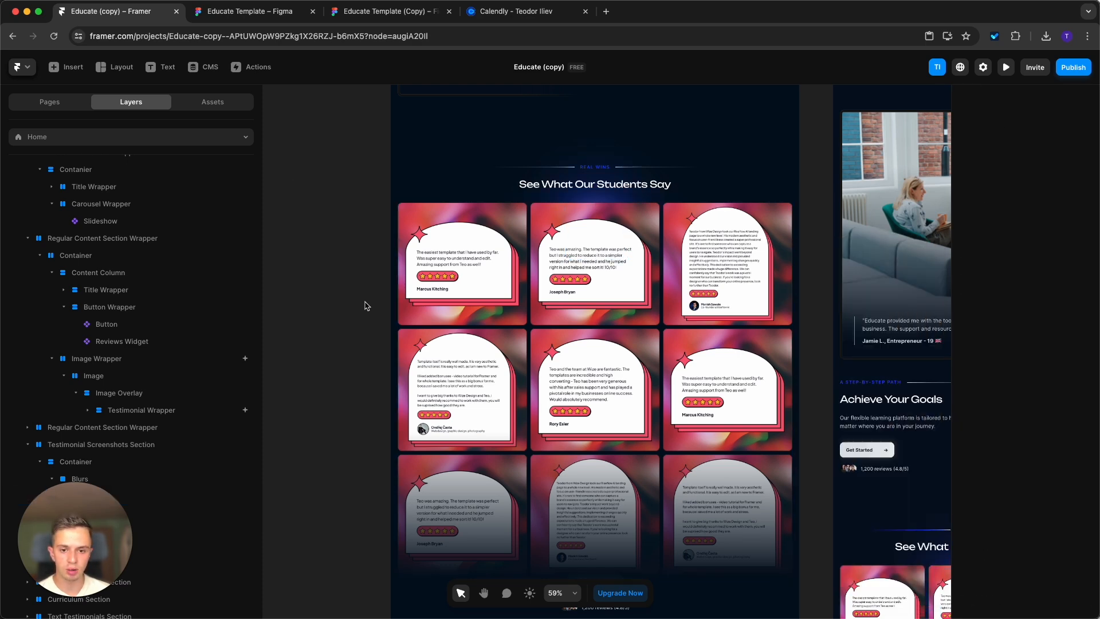
Look over the page and view the image fill options of the middle testimonial screenshot in the grid's last row.
scroll(699, 413, "up", 20)
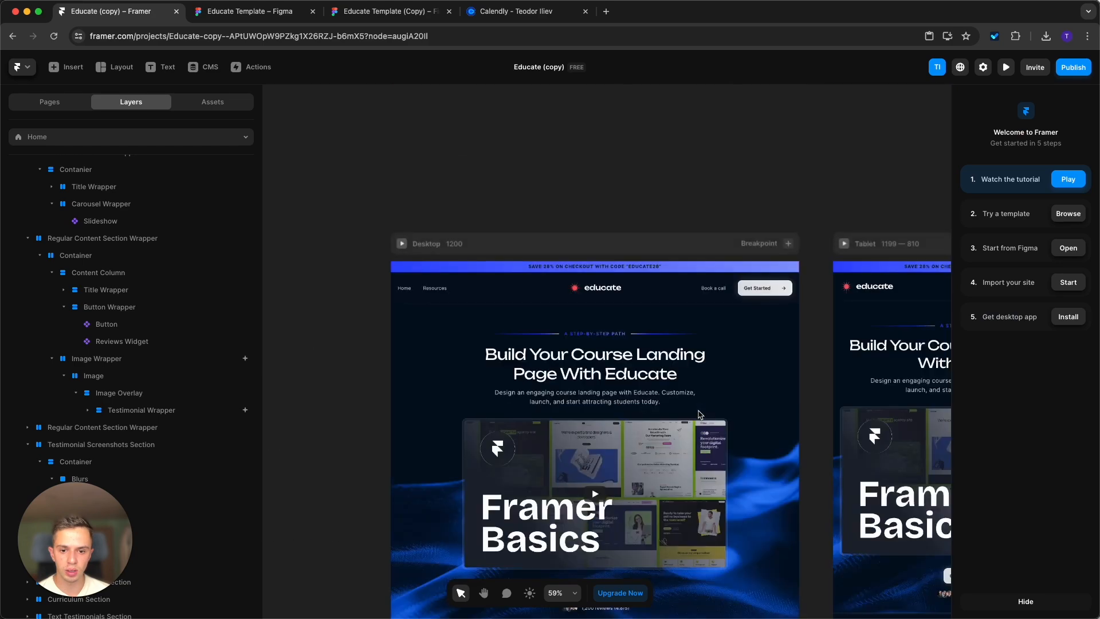
scroll(699, 413, "down", 20)
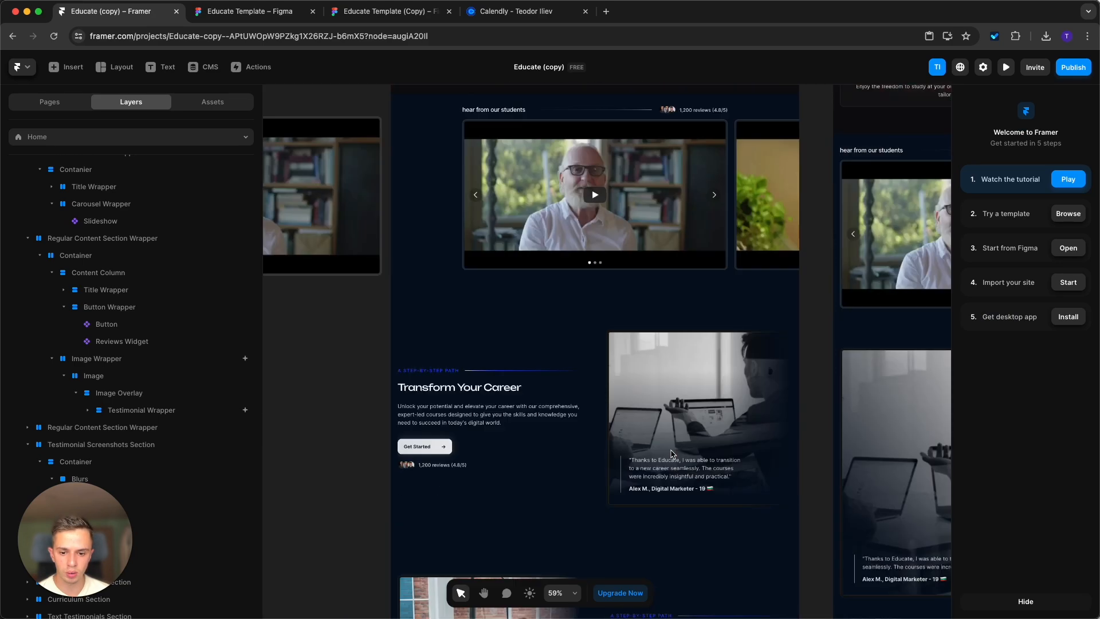
scroll(672, 454, "down", 15)
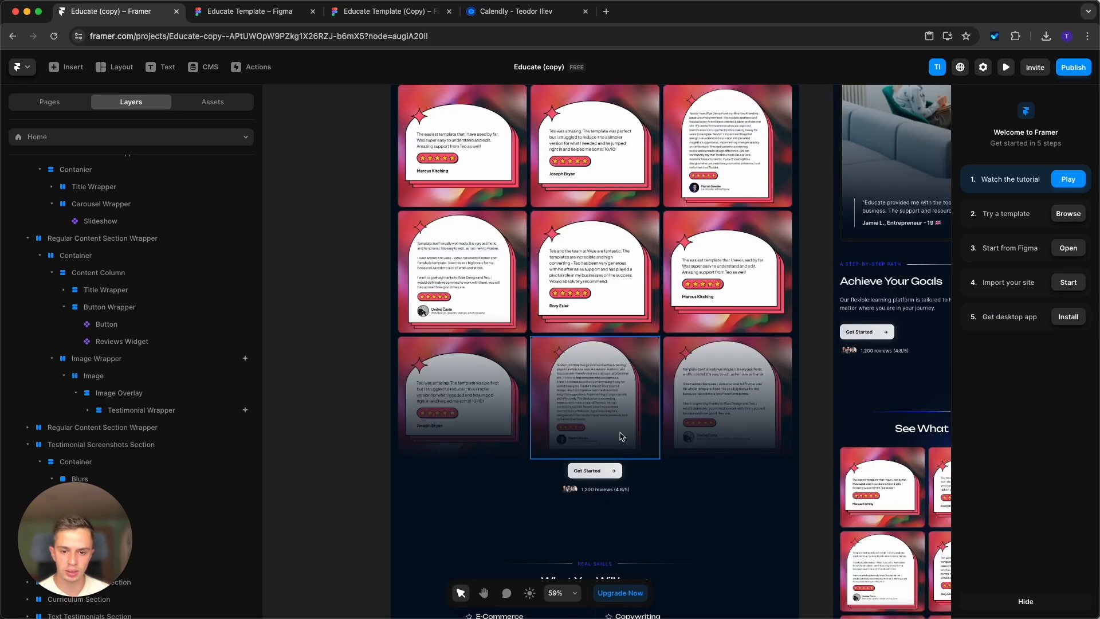
scroll(621, 437, "up", 3)
left_click(461, 272)
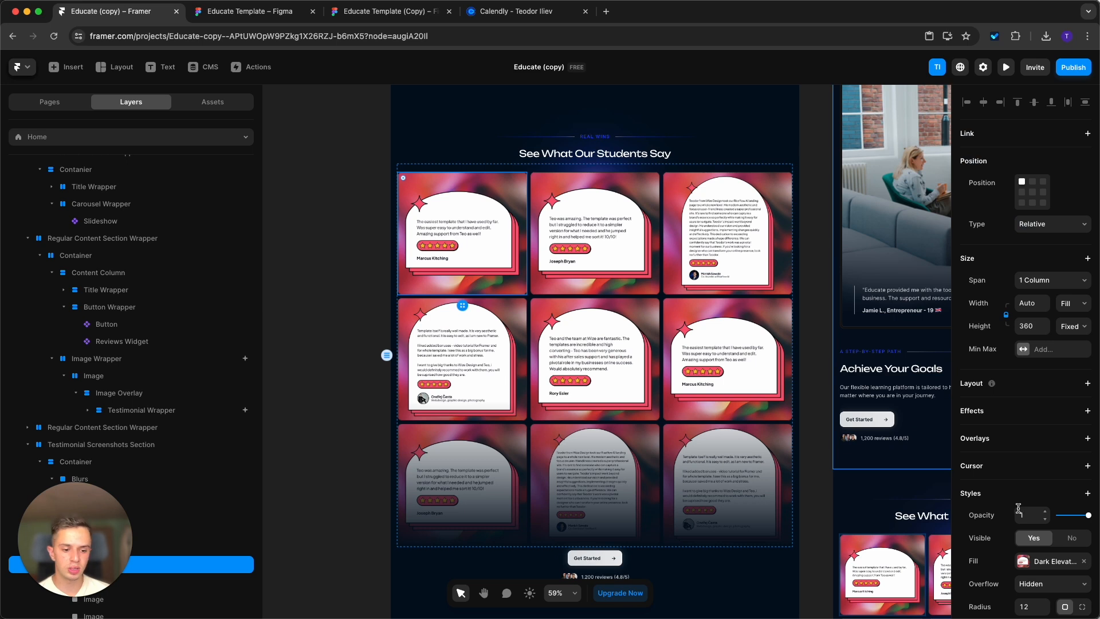
left_click(596, 487)
left_click(1024, 563)
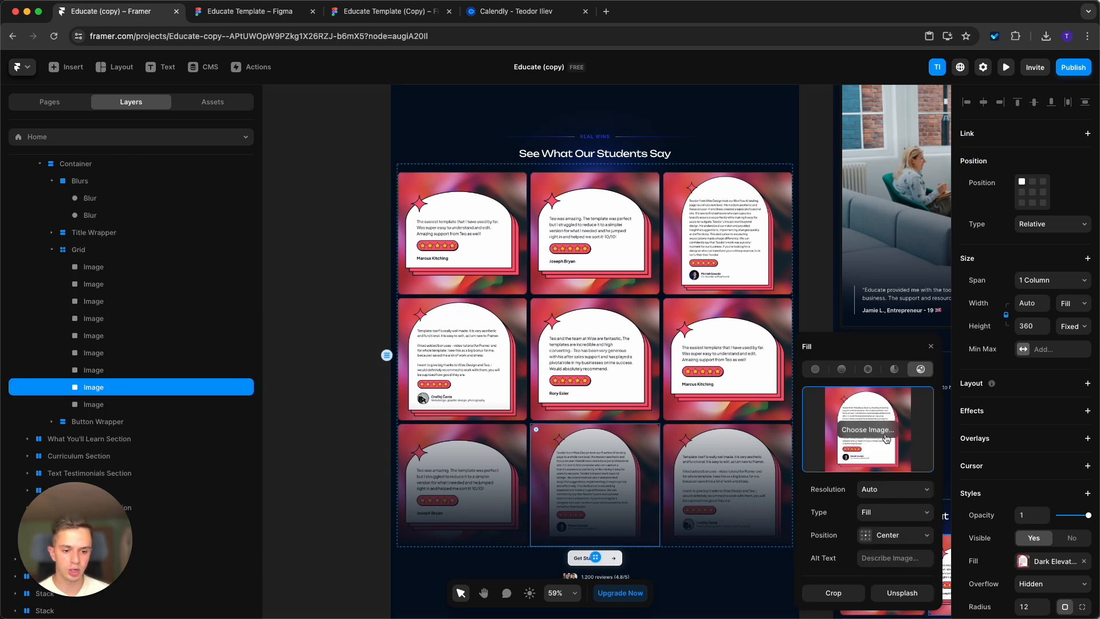
left_click(340, 360)
Try out hiding the whole Testimonial Screenshots Section and restore its visibility.
left_click(441, 133)
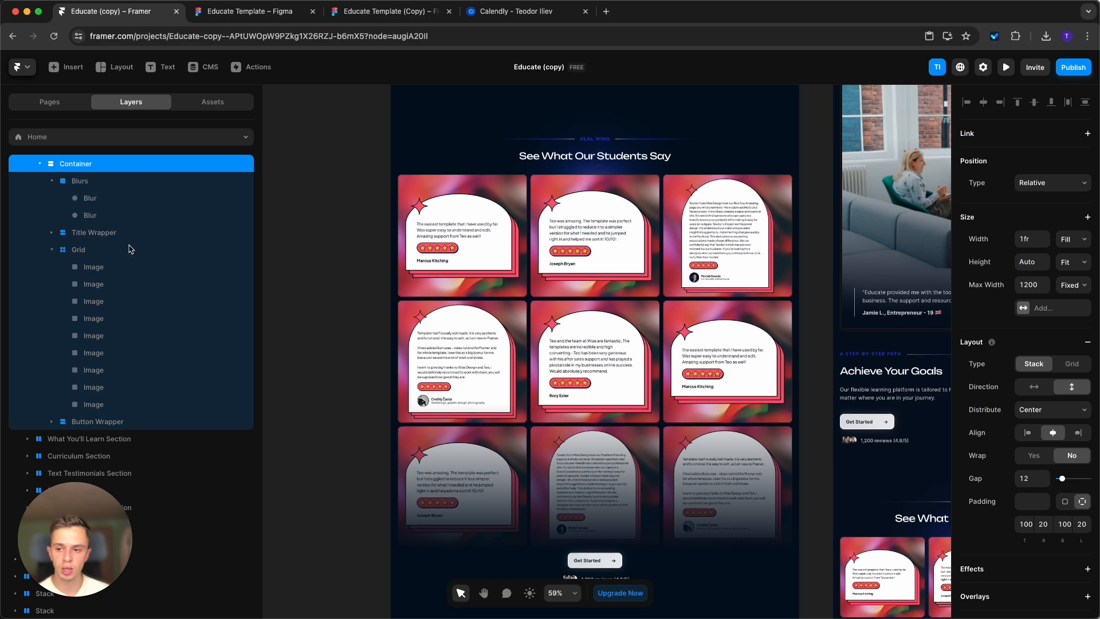
scroll(127, 248, "up", 3)
left_click(65, 243)
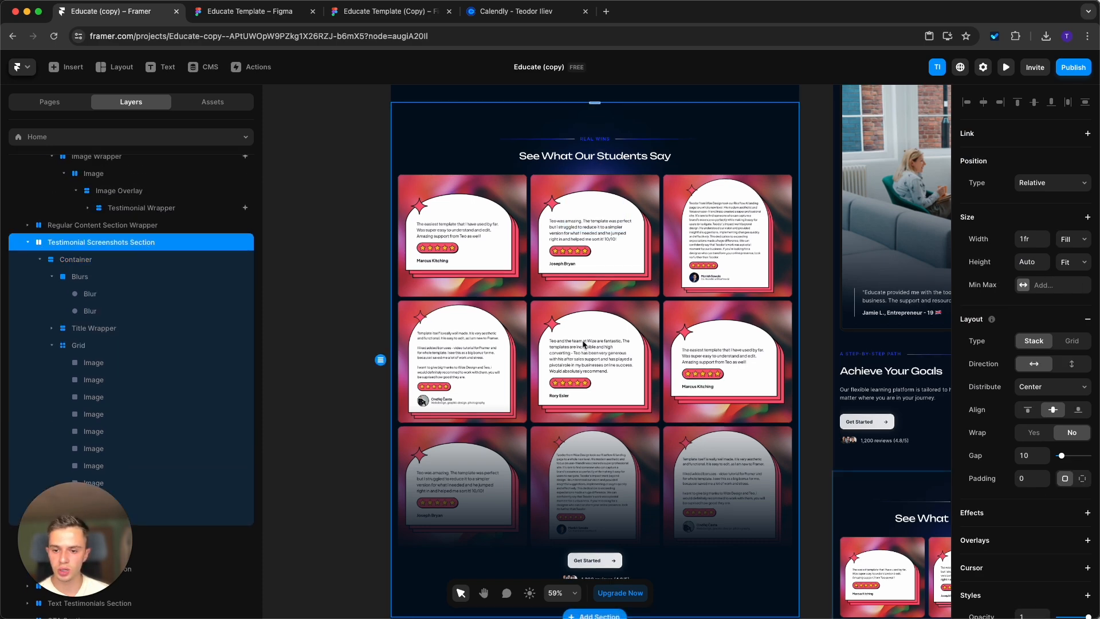
scroll(1059, 463, "down", 3)
left_click(1073, 481)
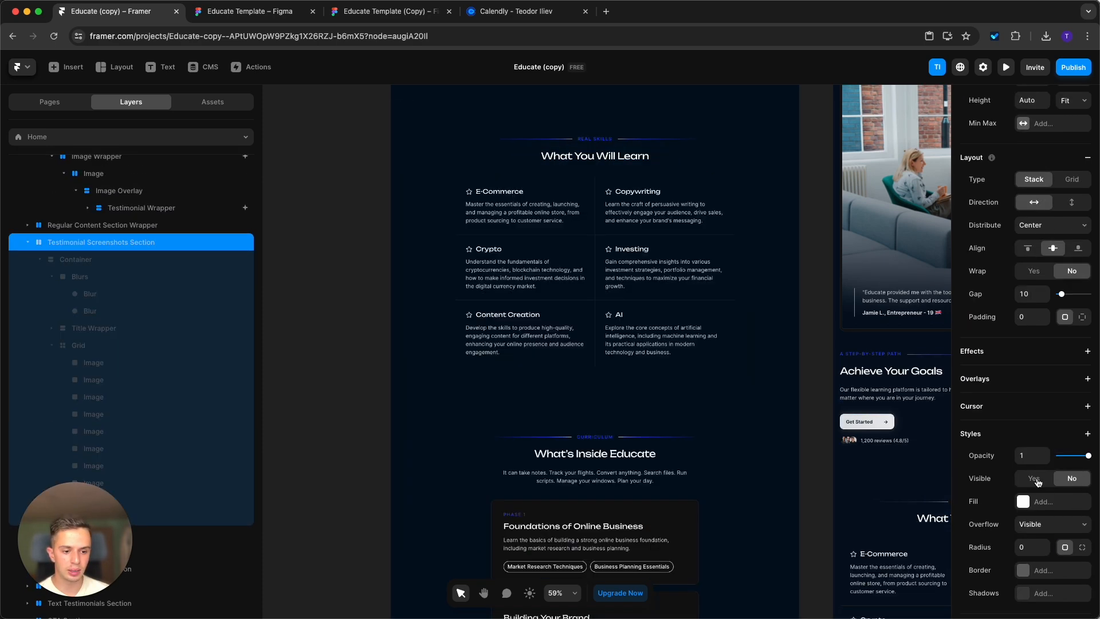
left_click(1047, 481)
left_click(1076, 485)
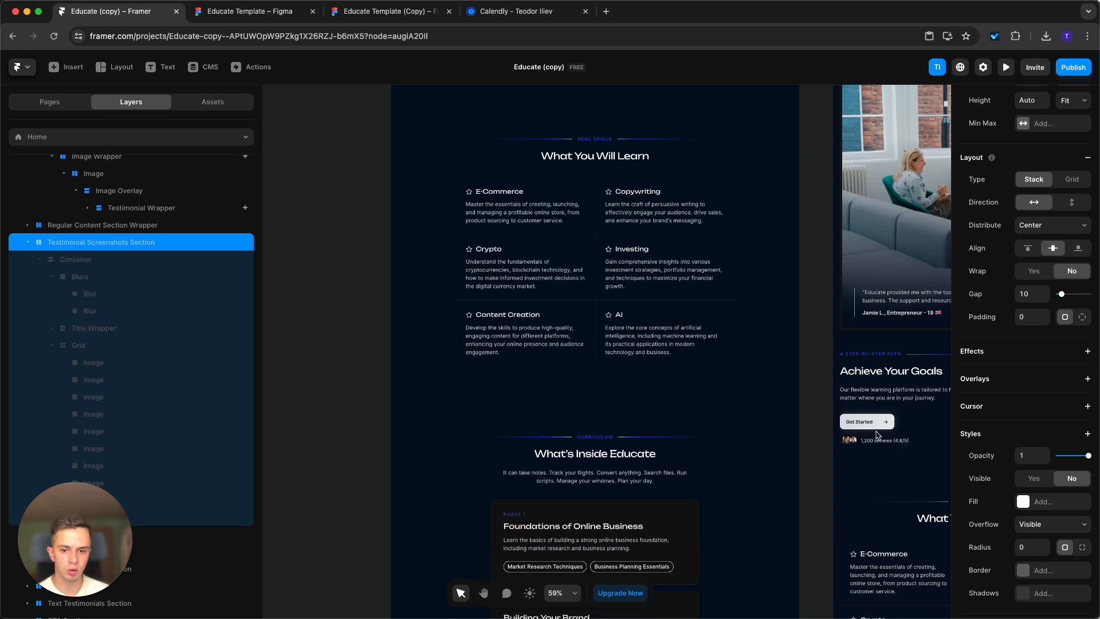
scroll(876, 436, "up", 3)
left_click(1034, 478)
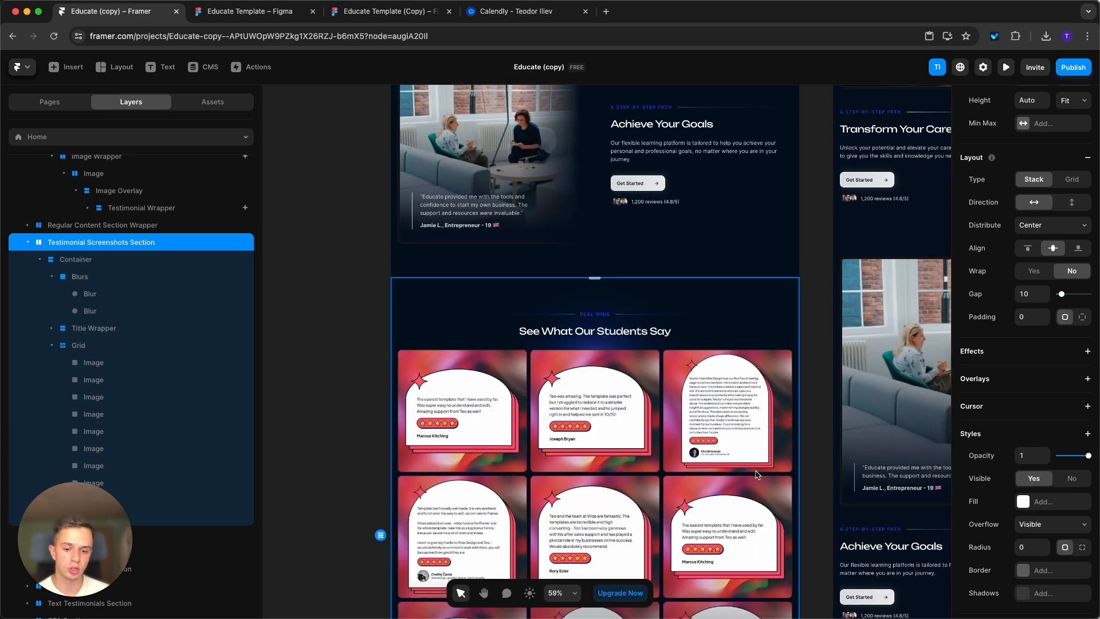
Review the "What You Will Learn" topics and the "What's Inside Educate" curriculum phase cards on the desktop page.
scroll(761, 473, "down", 8)
left_click(785, 487)
scroll(745, 487, "down", 3)
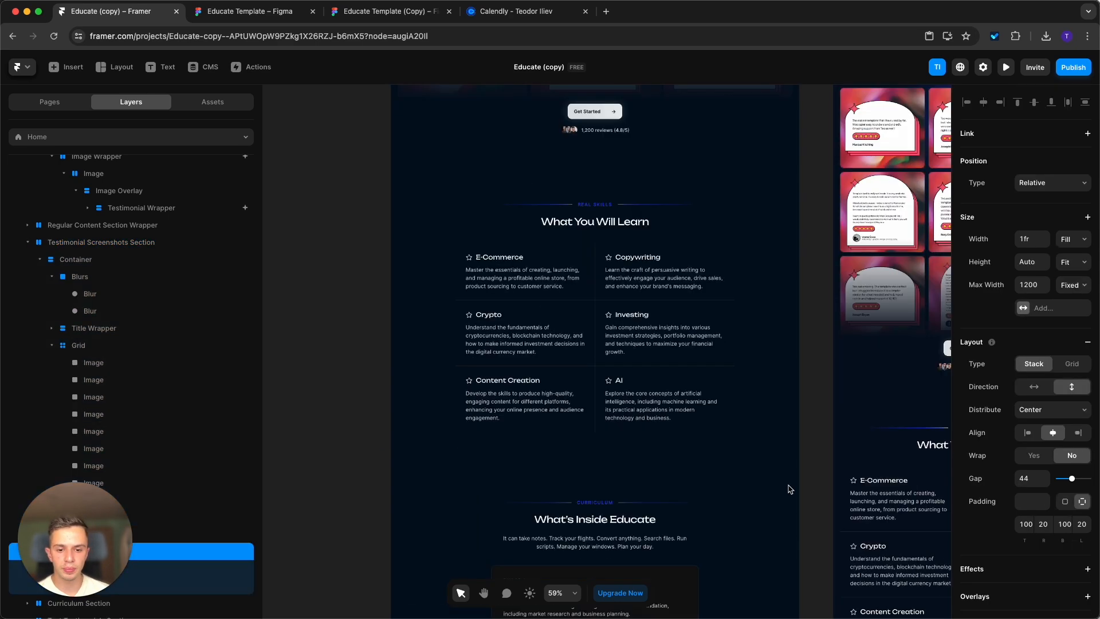
scroll(729, 430, "down", 1)
scroll(729, 429, "down", 2)
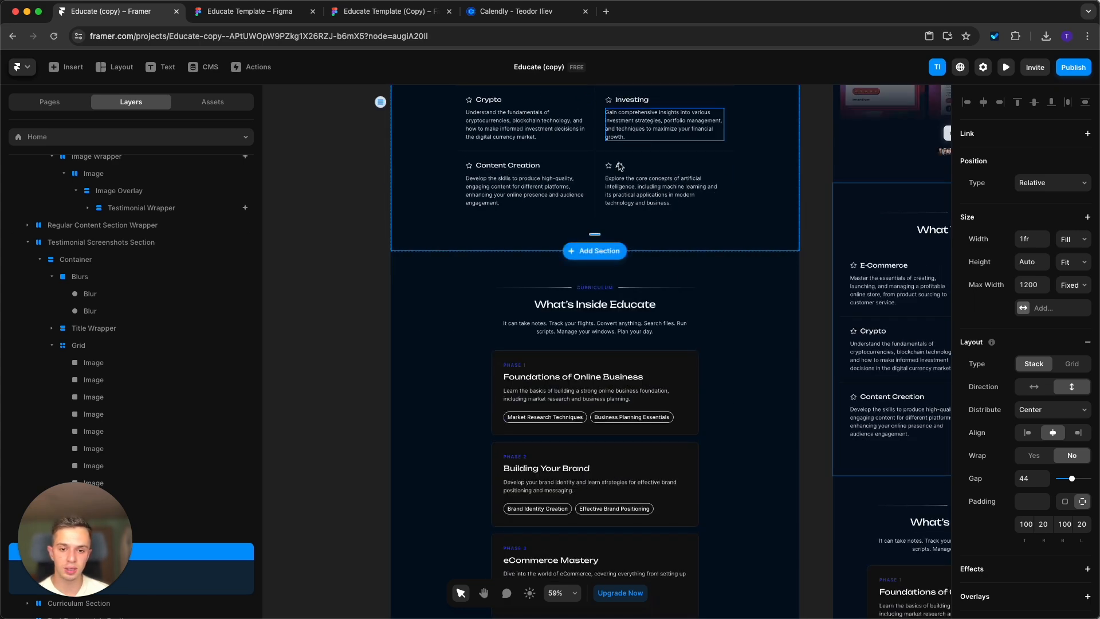
scroll(699, 356, "down", 1)
scroll(689, 306, "down", 1)
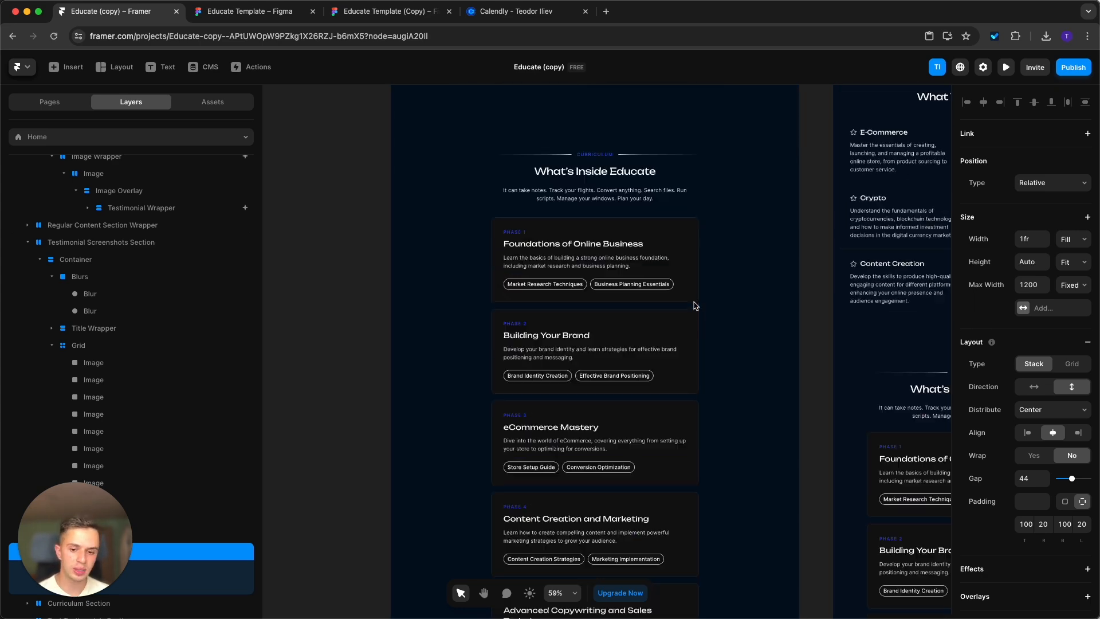
scroll(693, 305, "down", 3)
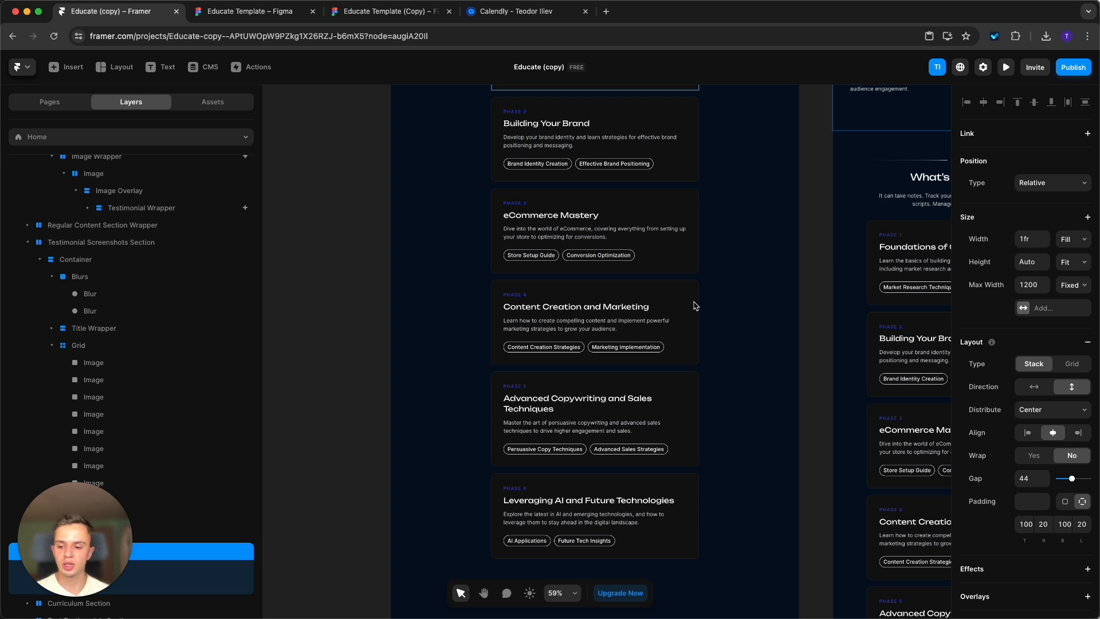
scroll(690, 410, "down", 1)
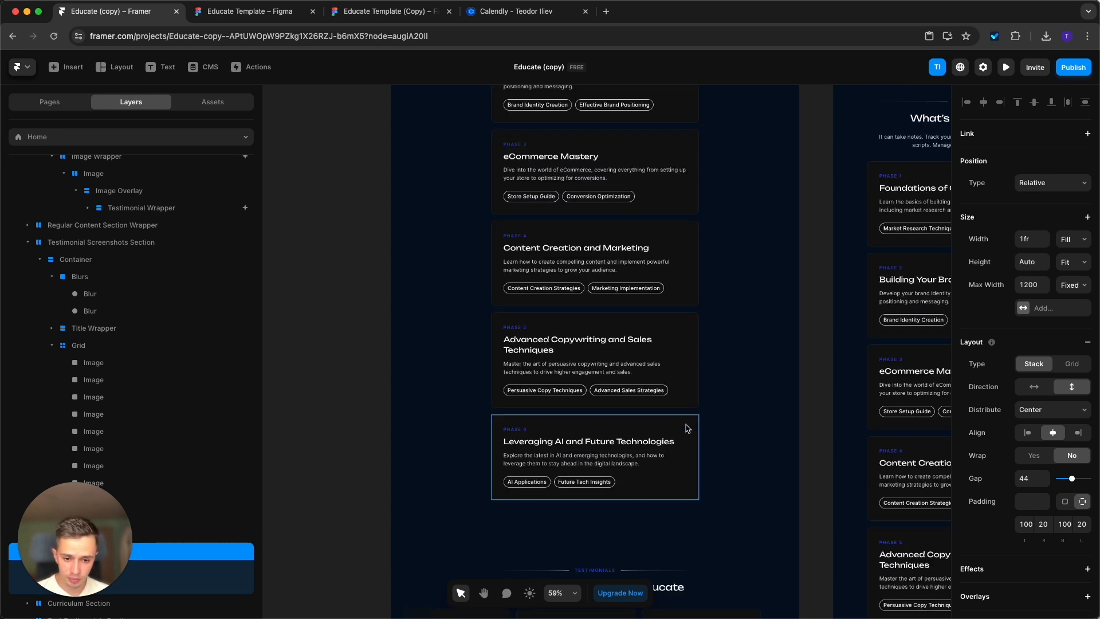
Try out duplicating the Phase 6 card at the end of the Curriculum Stack and delete the copy.
left_click(687, 428)
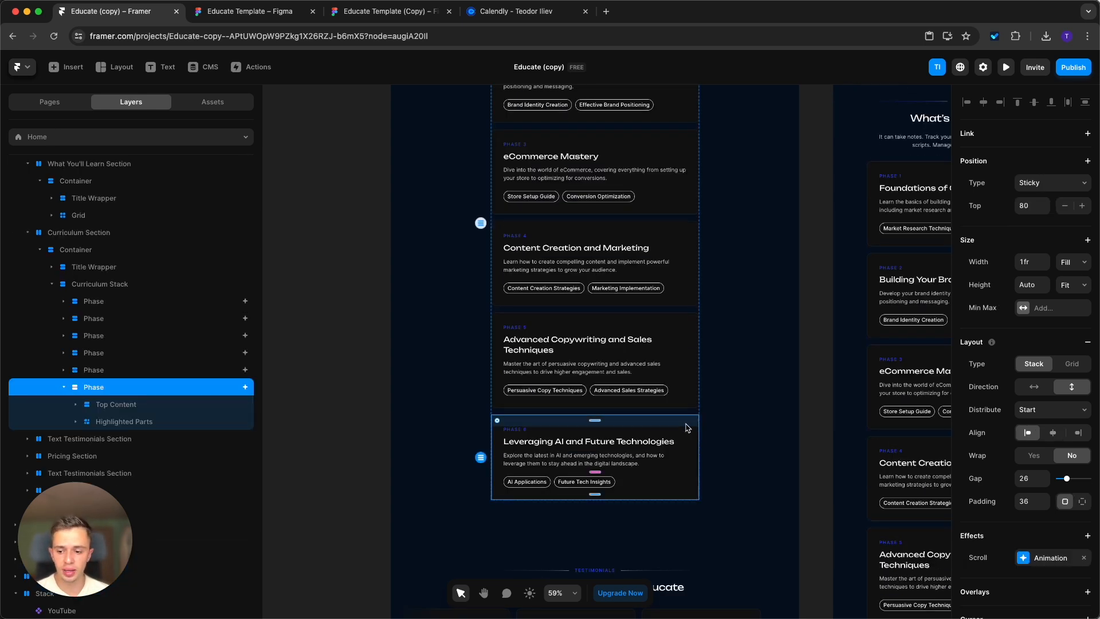
left_click(116, 371)
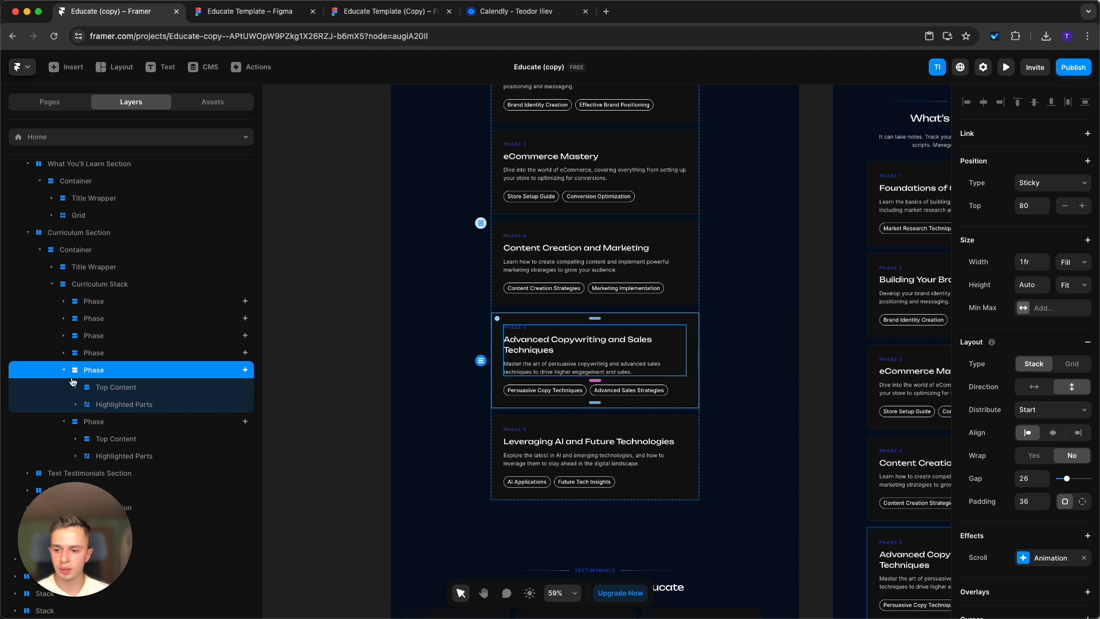
left_click(86, 388)
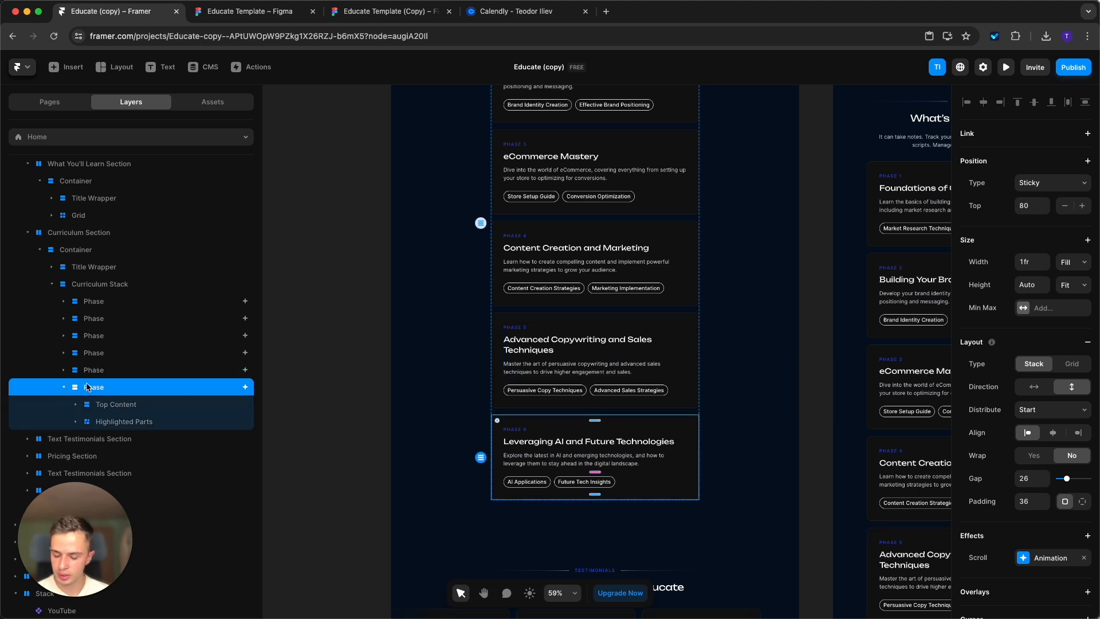
key("ctrl+d")
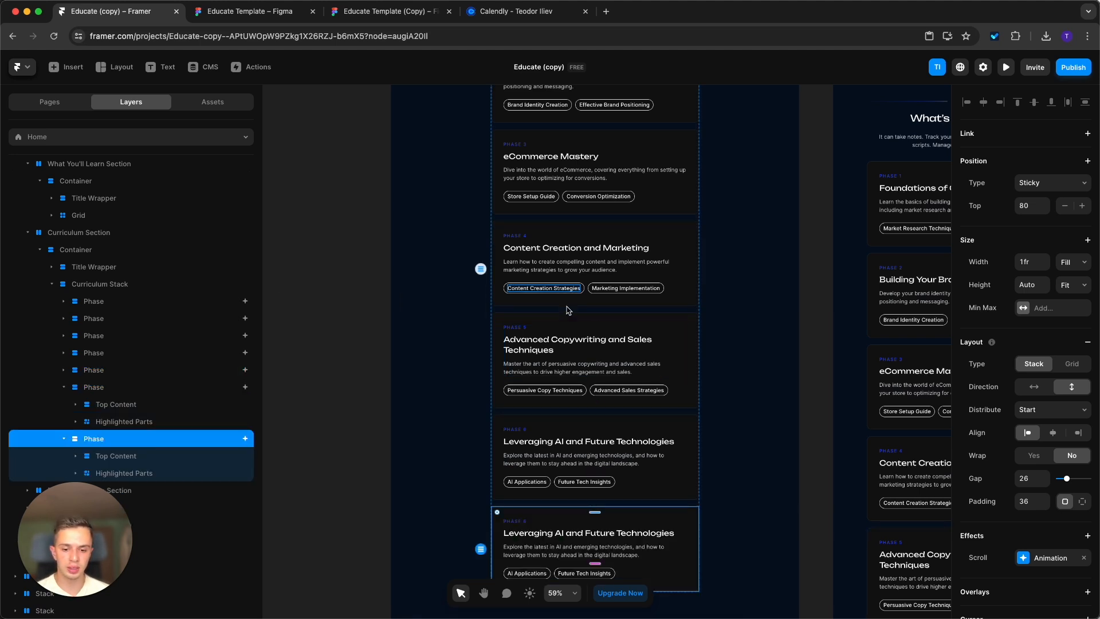
scroll(507, 297, "down", 5)
scroll(504, 321, "up", 3)
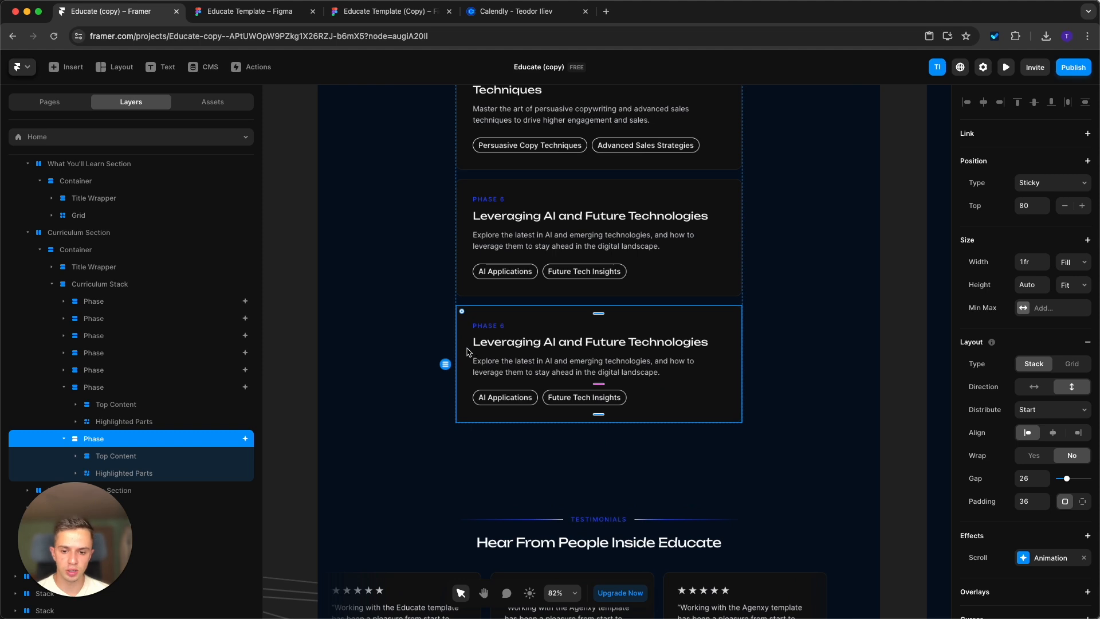
scroll(400, 446, "down", 2)
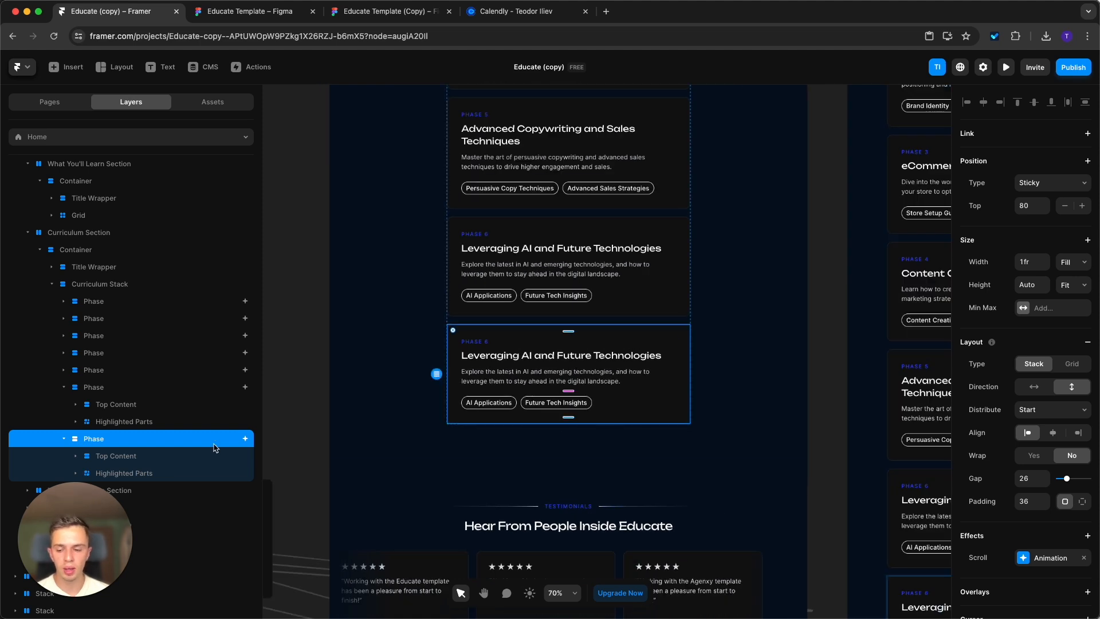
left_click(64, 387)
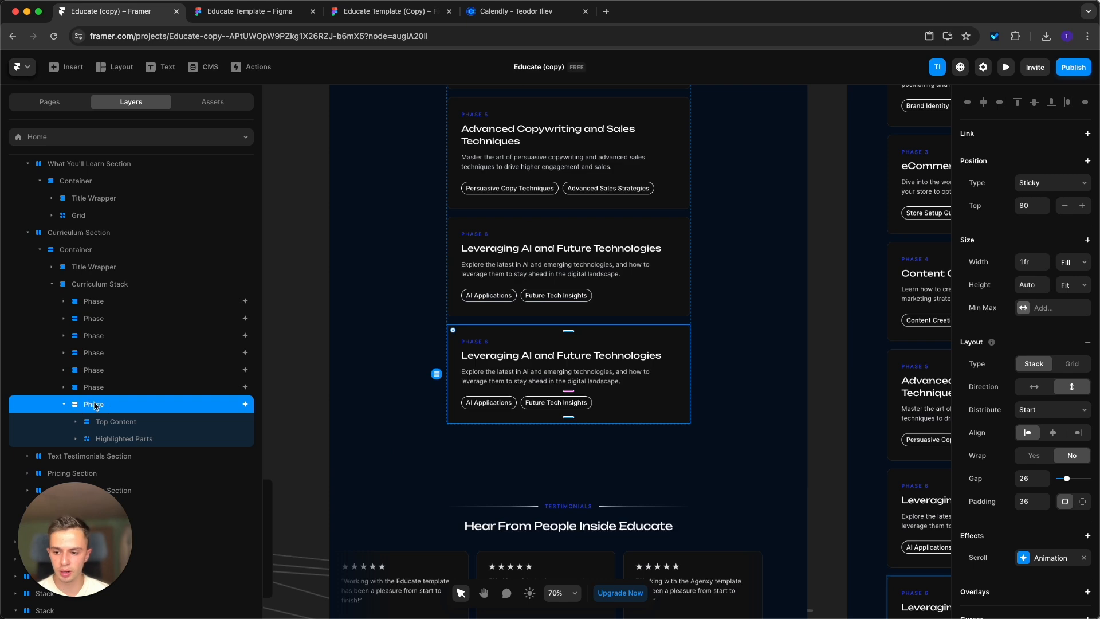
key("Delete")
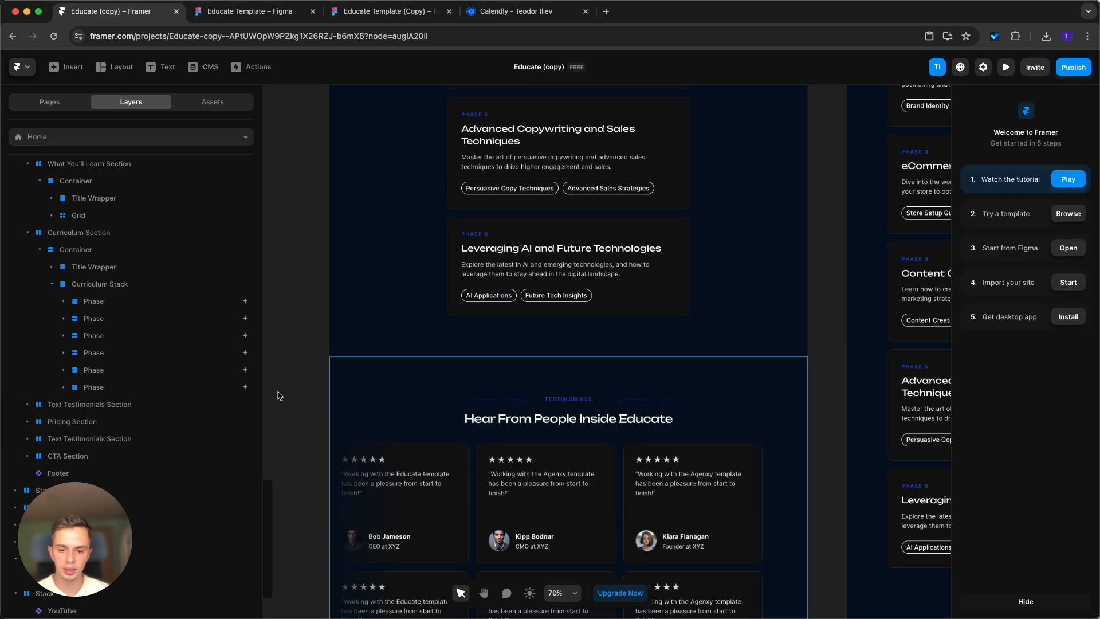
Duplicate the third standalone Testimonial card beside the desktop page and place the copy in front of the other three.
scroll(725, 284, "down", 3)
scroll(724, 285, "down", 5)
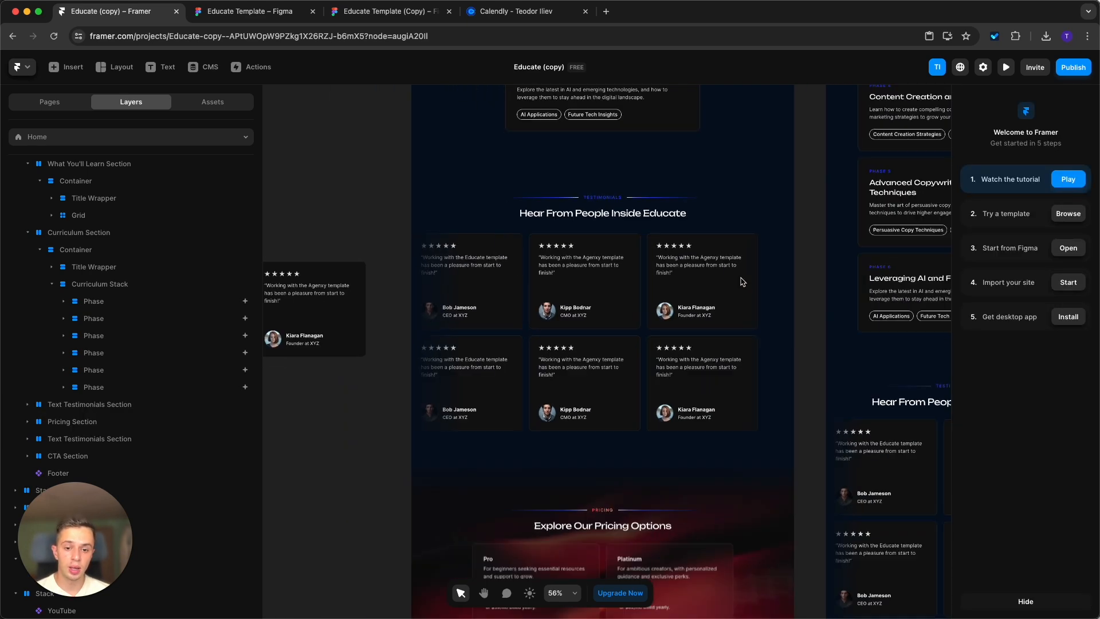
scroll(716, 269, "left", 8)
scroll(716, 269, "up", 2)
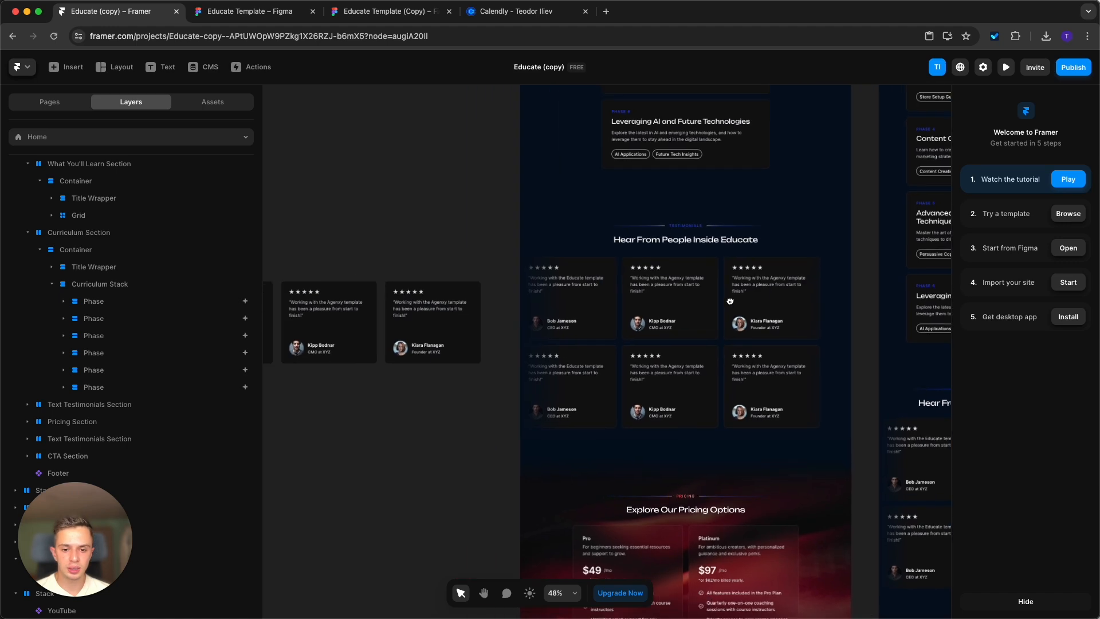
scroll(659, 281, "down", 10)
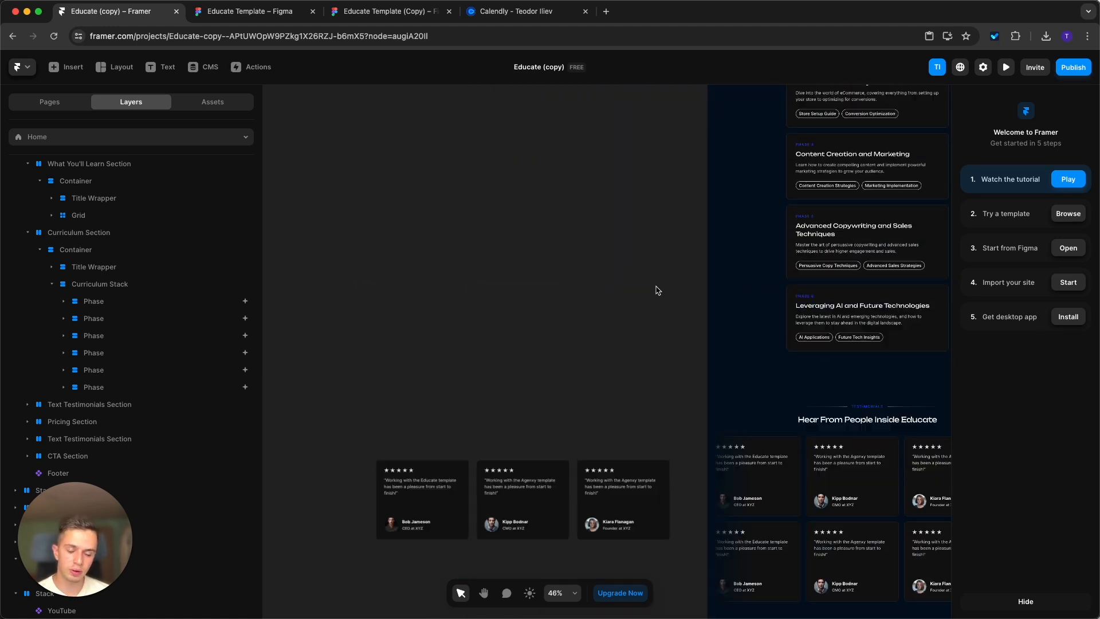
scroll(619, 172, "up", 10)
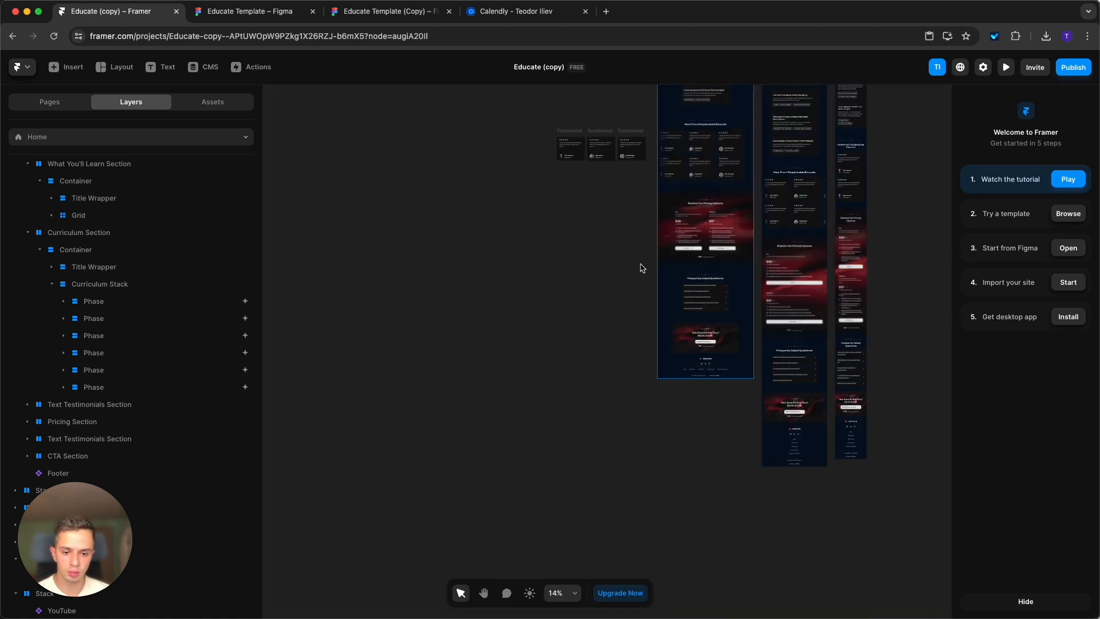
scroll(654, 149, "down", 3)
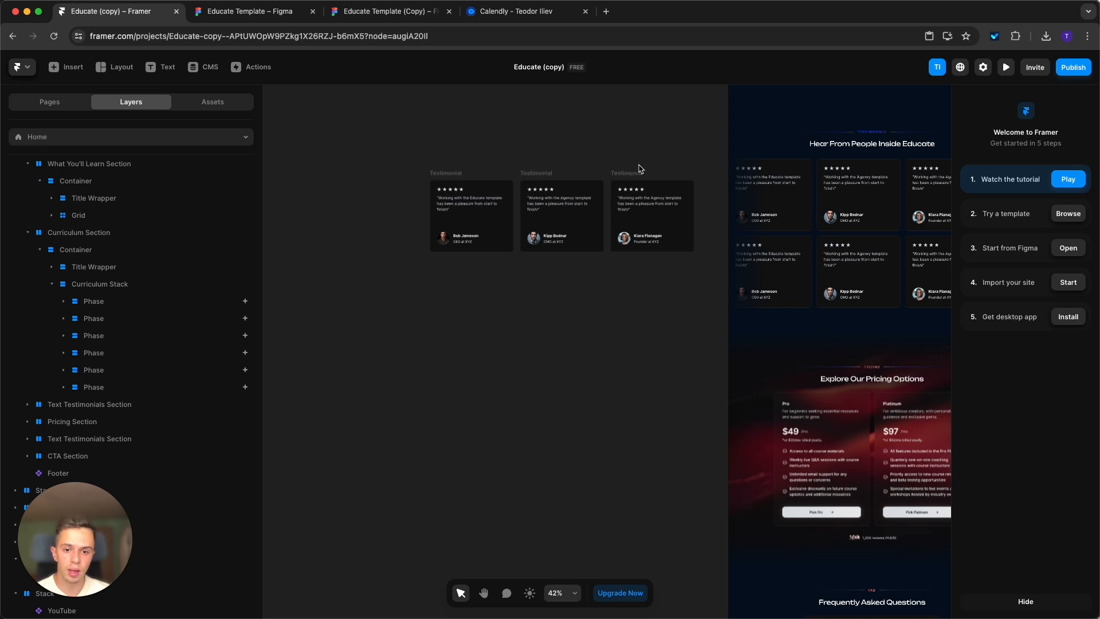
left_click(639, 173)
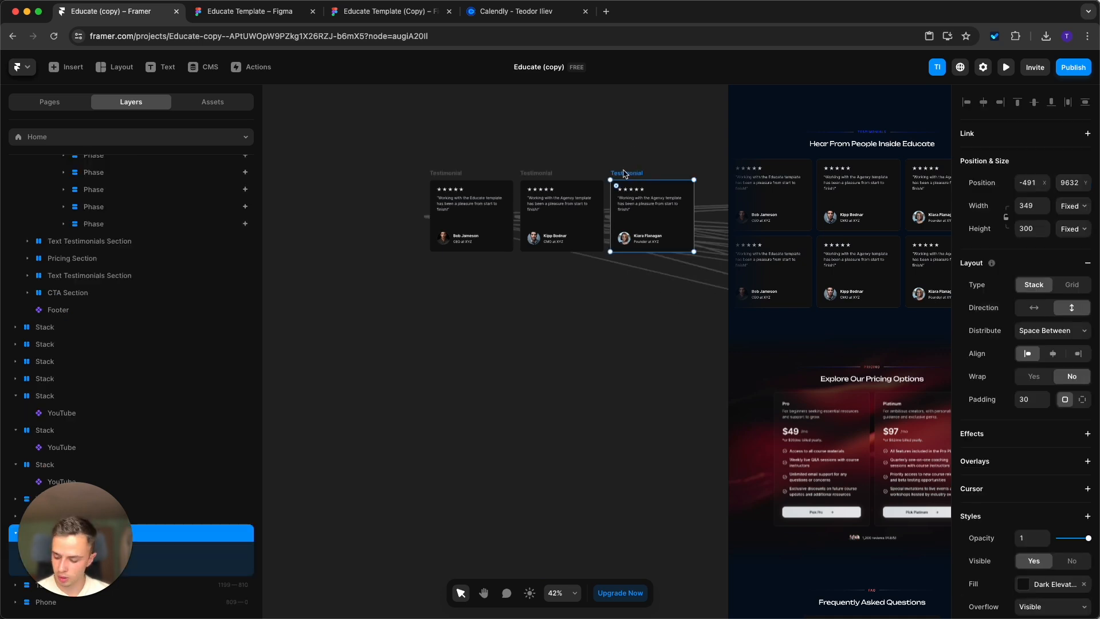
left_click_drag(627, 179, 357, 174)
left_click(315, 209)
scroll(315, 208, "up", 10)
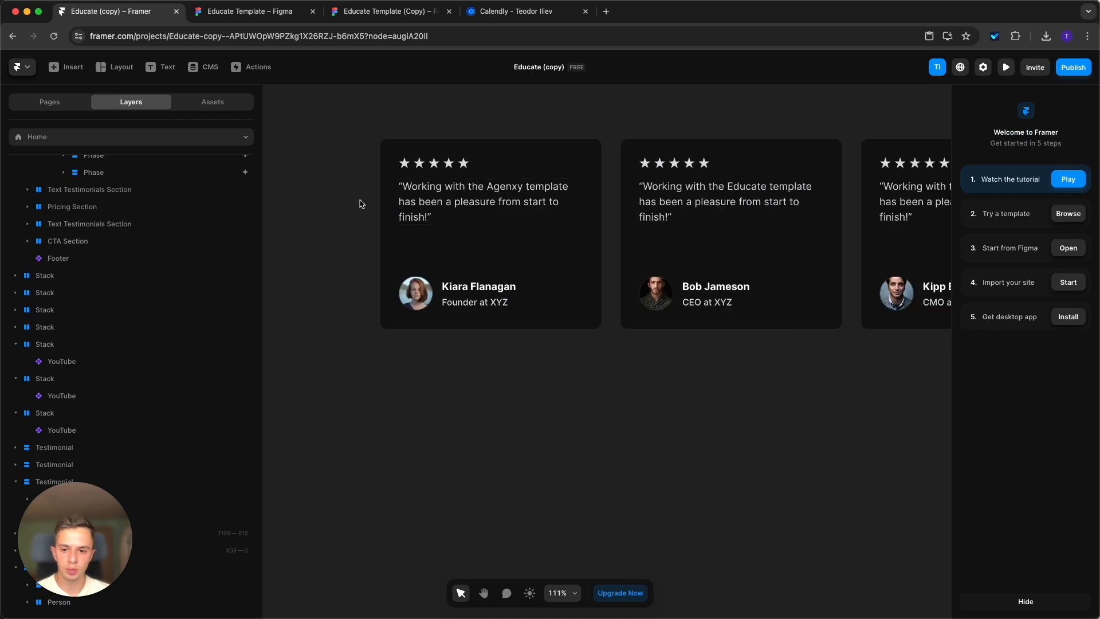
Inspect the editable quote text, portrait and position text of the duplicated testimonial card.
left_click(428, 202)
double_click(429, 202)
key("Escape")
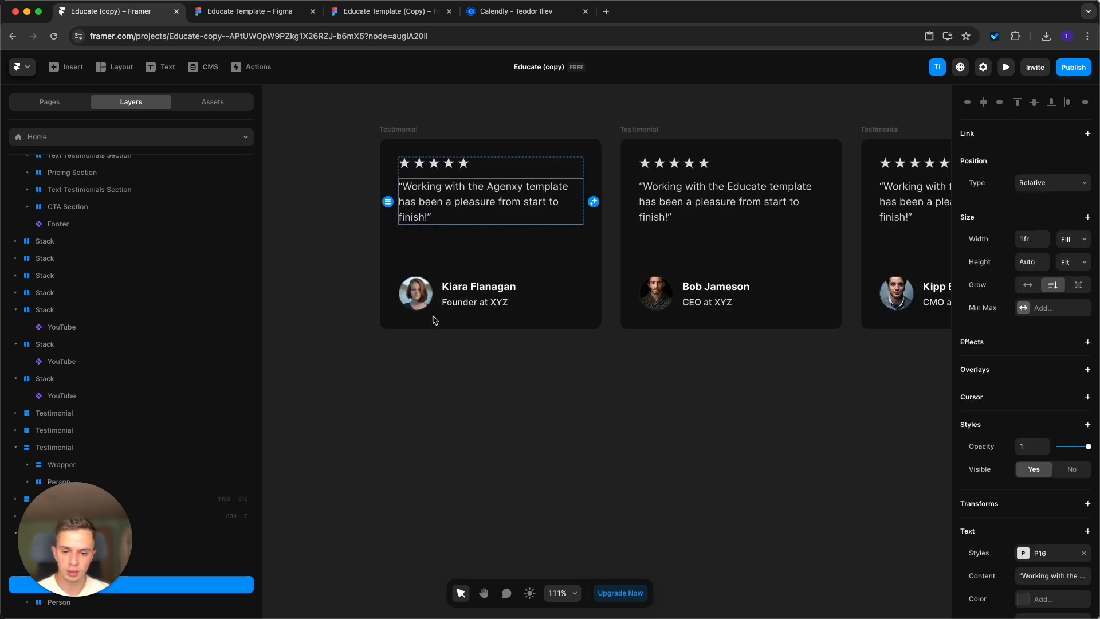
left_click(418, 292)
left_click(478, 298)
scroll(342, 308, "down", 10)
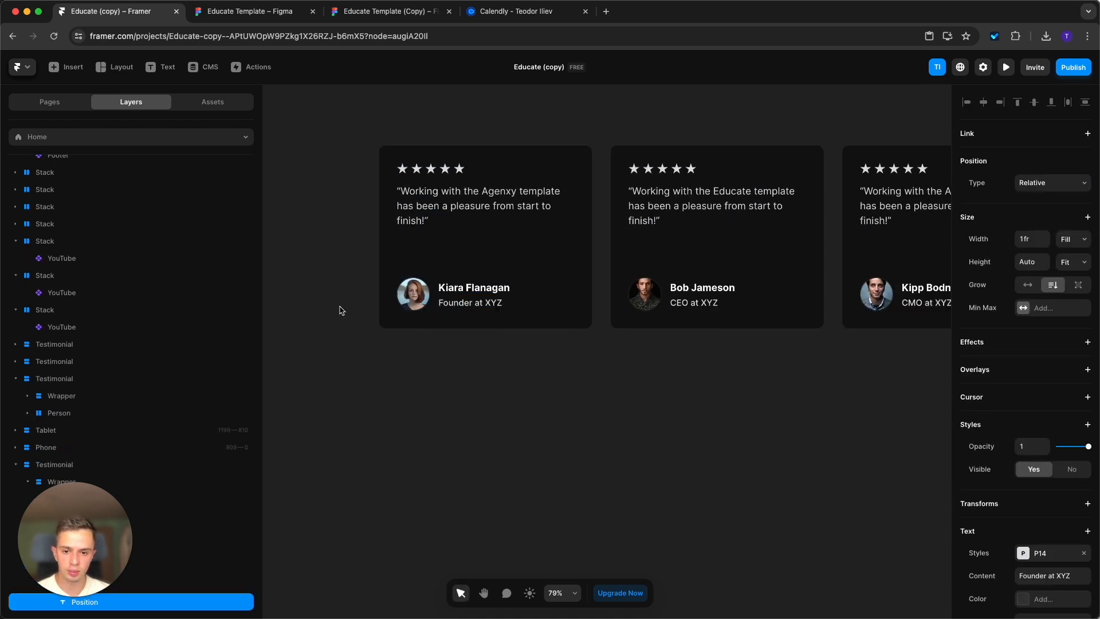
Connect the upper testimonial Ticker on the desktop page to the duplicated Testimonial card as an additional child.
left_click(786, 278)
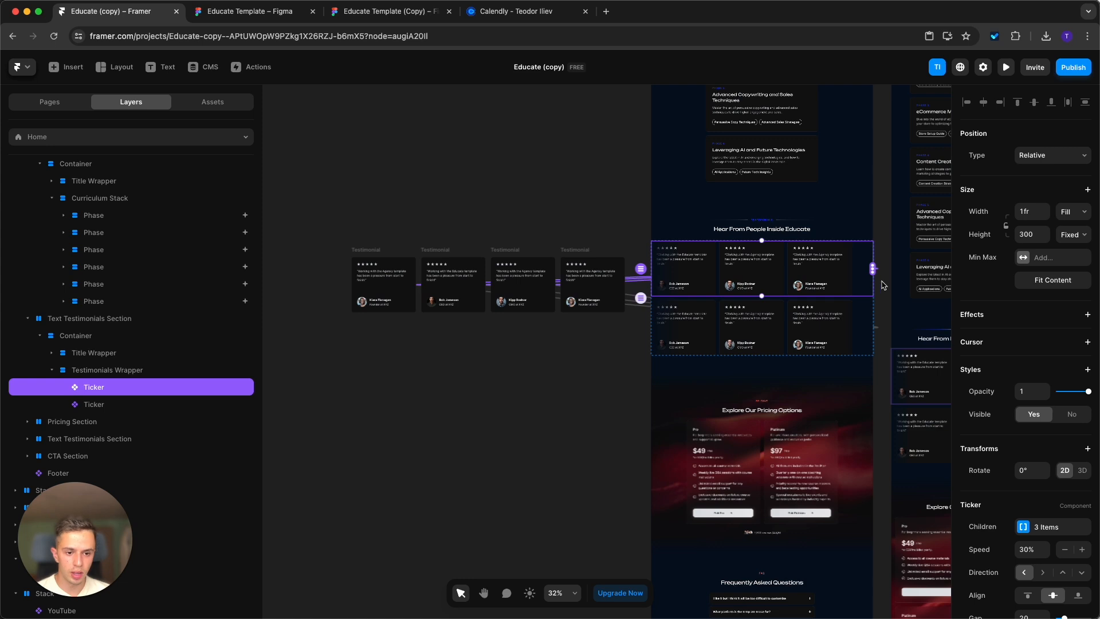
left_click_drag(874, 272, 873, 271)
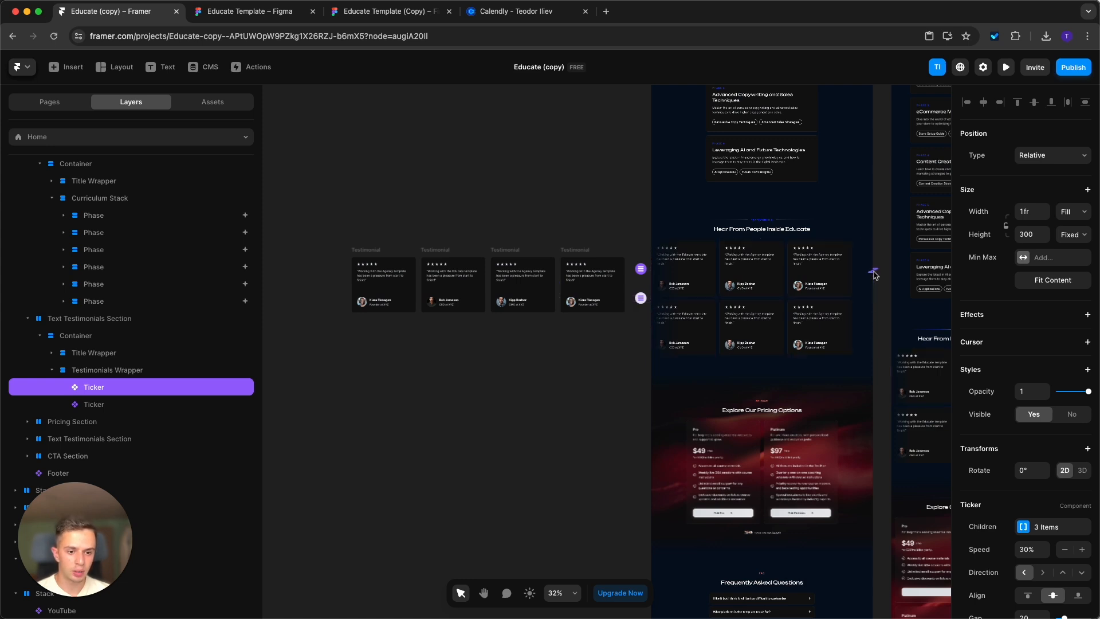
left_click_drag(594, 89, 364, 305)
left_click(410, 427)
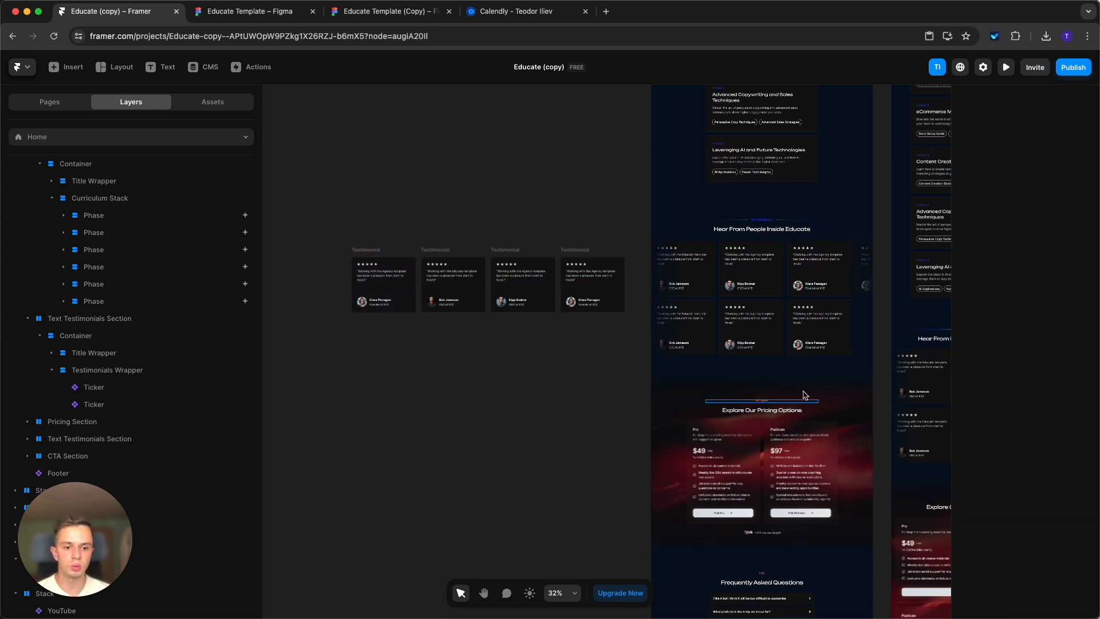
Look over the "Explore Our Pricing Options" section and view the link settings of the Pick Pro and Pick Platinum buttons.
key("space")
left_click_drag(791, 377, 606, 249)
scroll(613, 253, "down", 2)
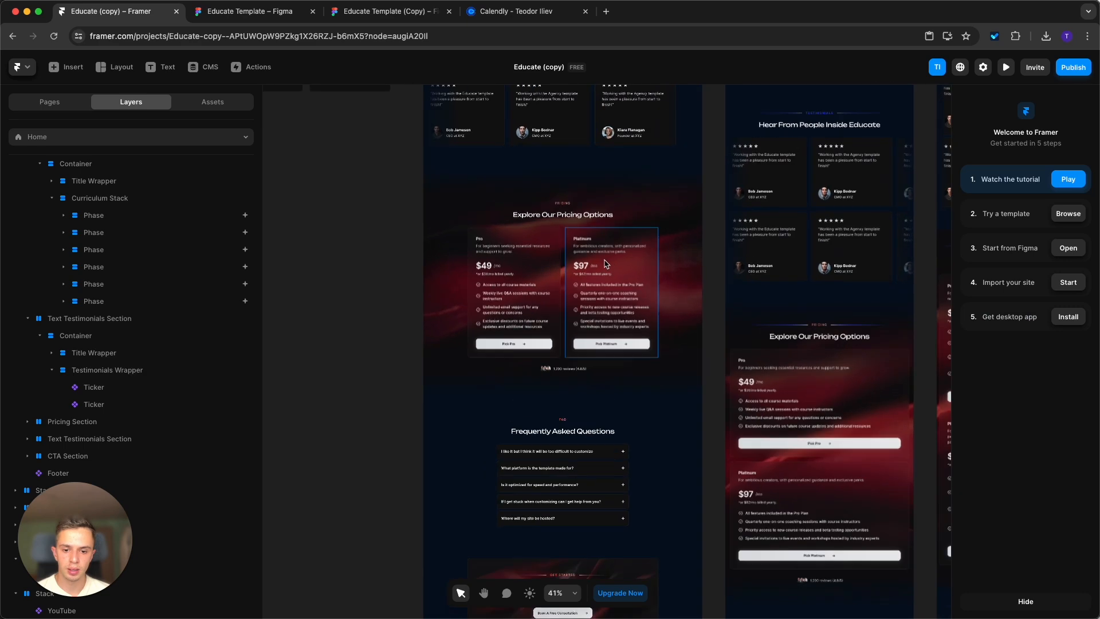
scroll(608, 262, "up", 5)
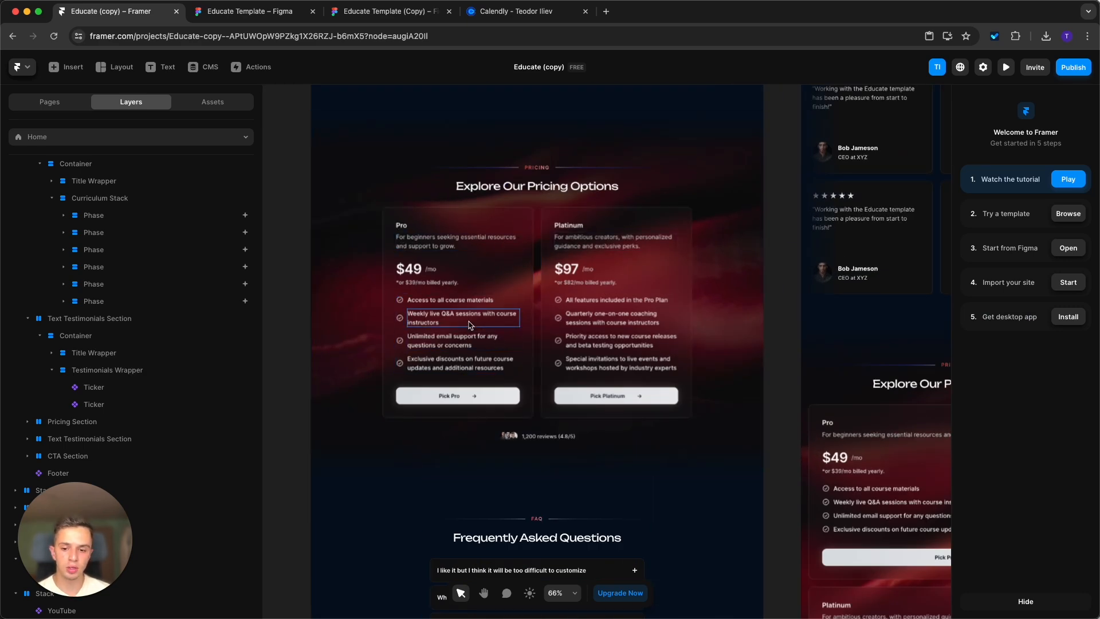
scroll(566, 252, "up", 1)
left_click(445, 394)
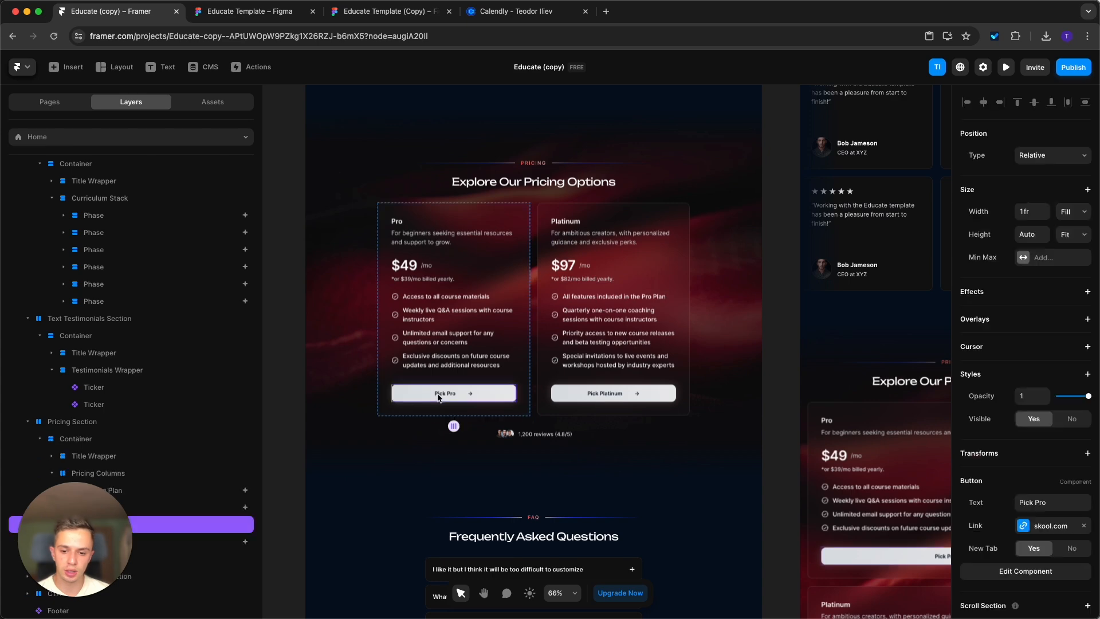
left_click(609, 394)
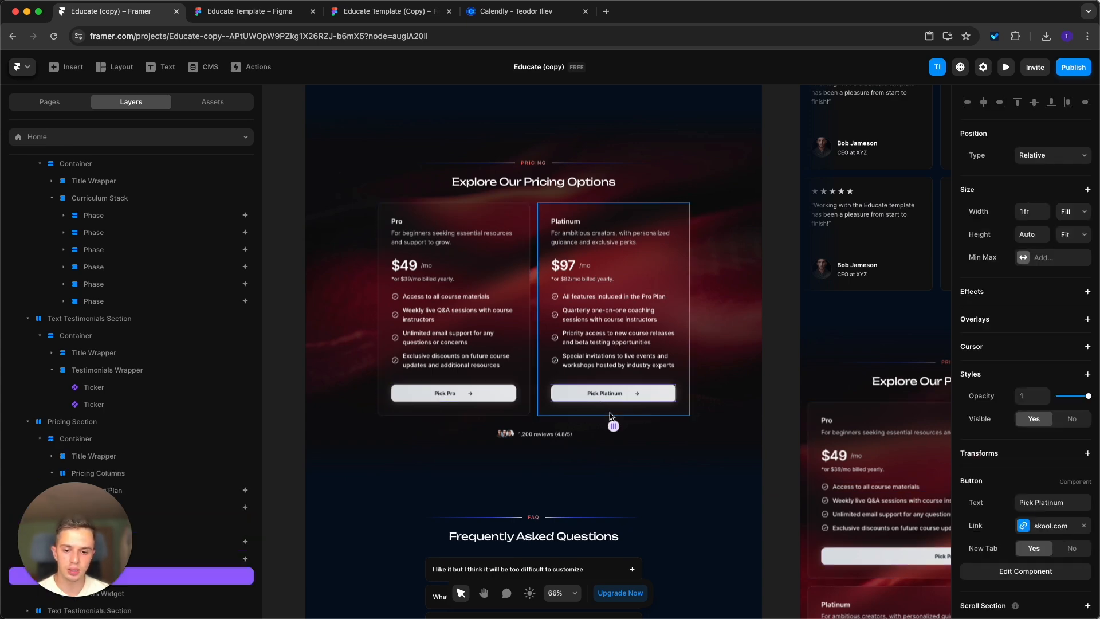
Open the Frequently Asked Questions Accordion component and its nested Question component for editing.
scroll(646, 435, "down", 5)
scroll(612, 420, "down", 3)
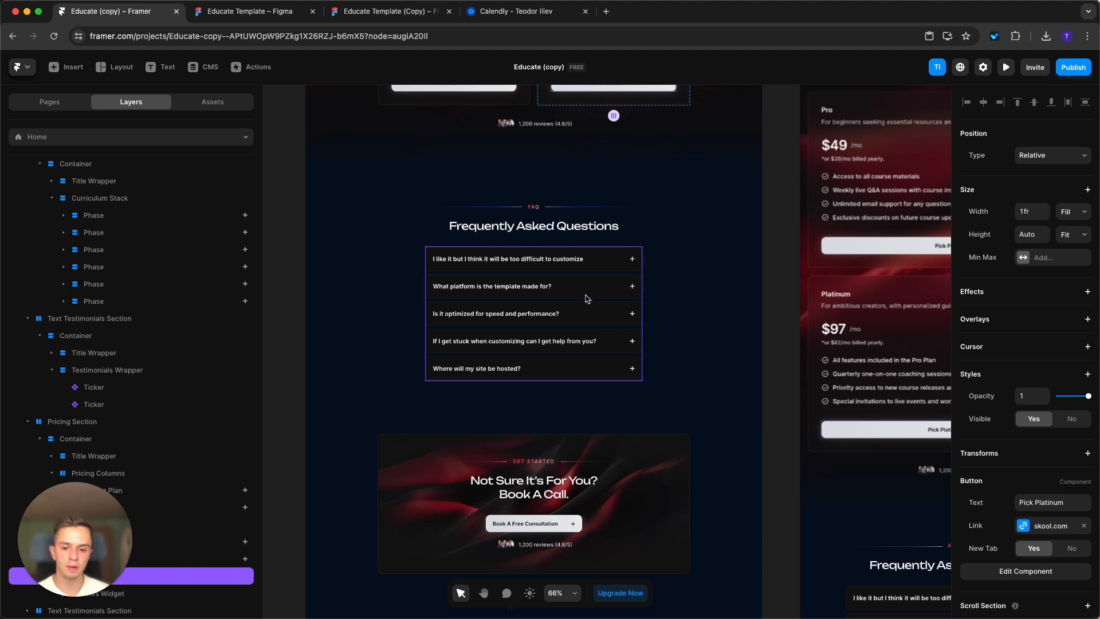
double_click(585, 298)
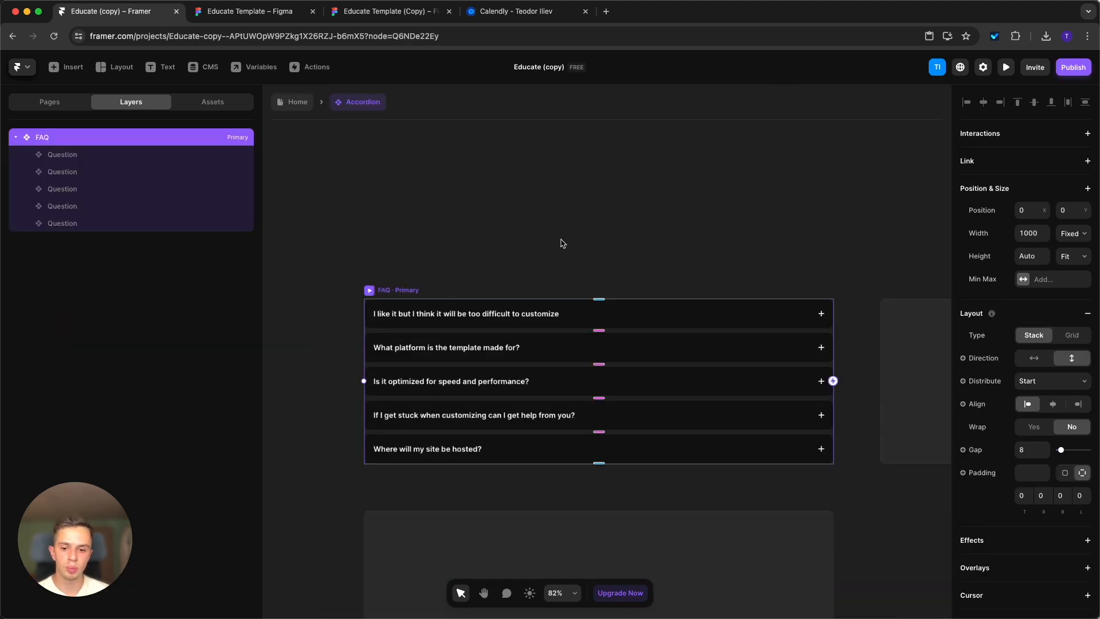
left_click(563, 244)
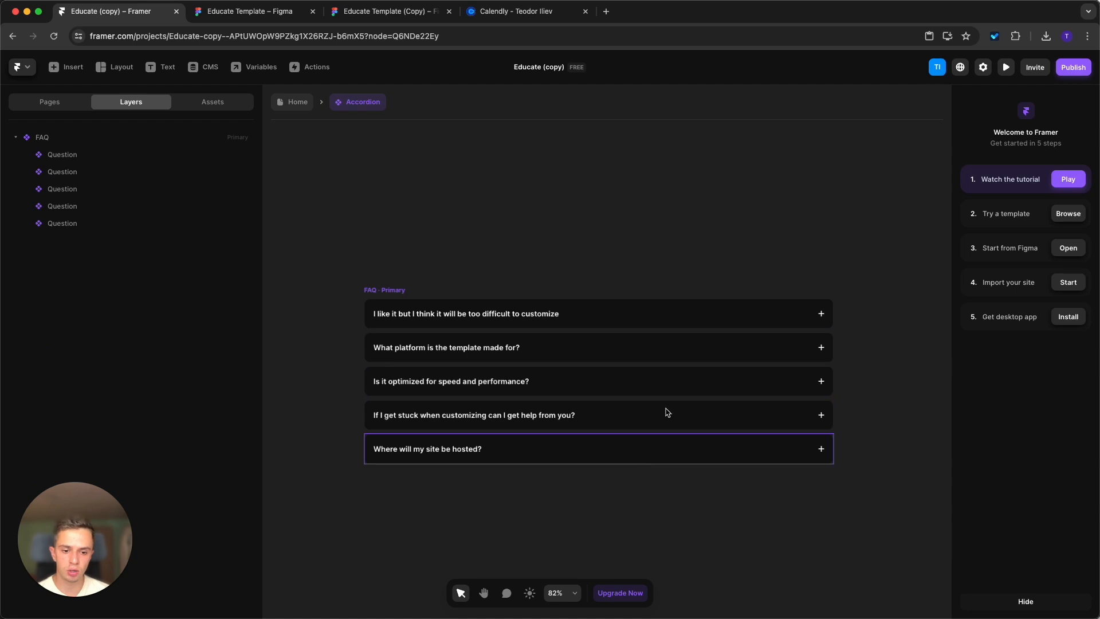
double_click(683, 319)
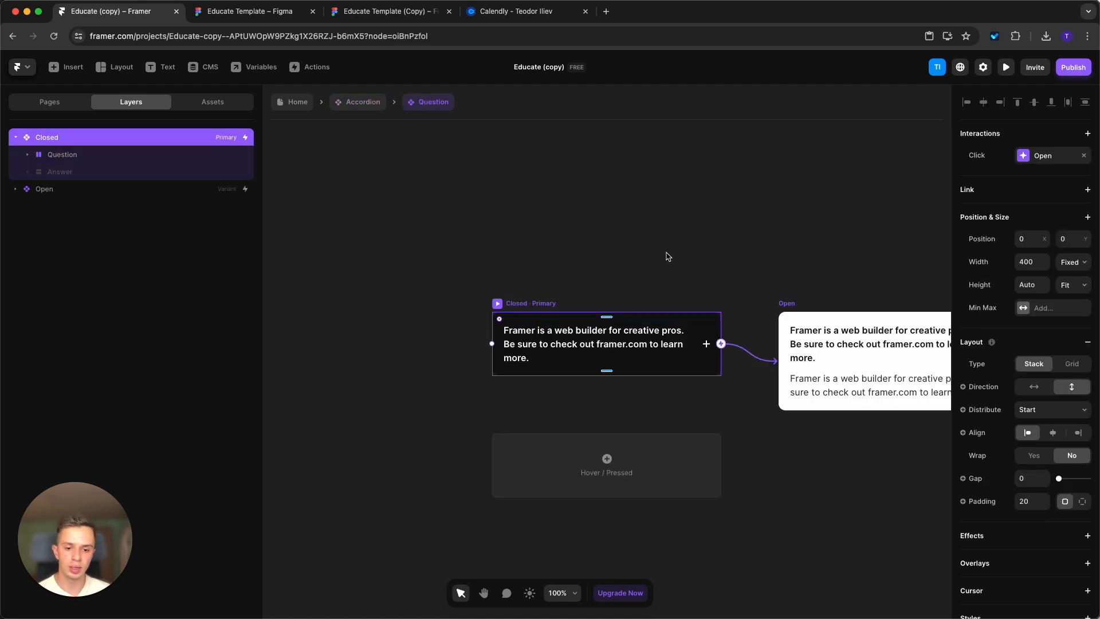
Try a blue fill, #1F75CC, on the Closed variant of the Question component and undo it.
scroll(1003, 483, "down", 5)
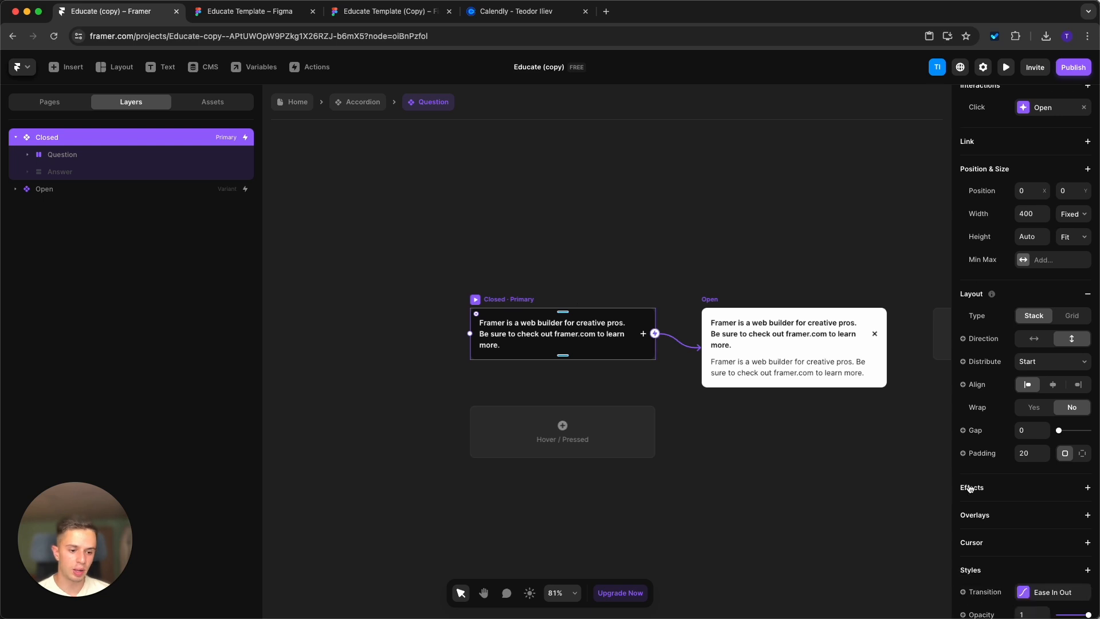
left_click(1063, 517)
left_click_drag(859, 303, 913, 308)
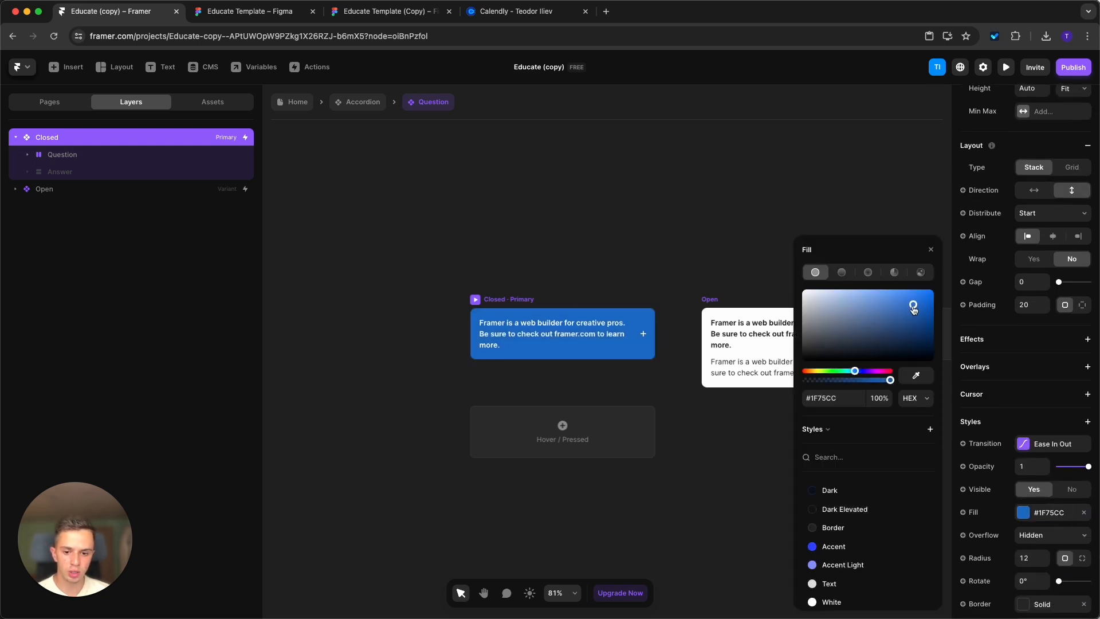
key("super+z")
left_click(598, 331, "super")
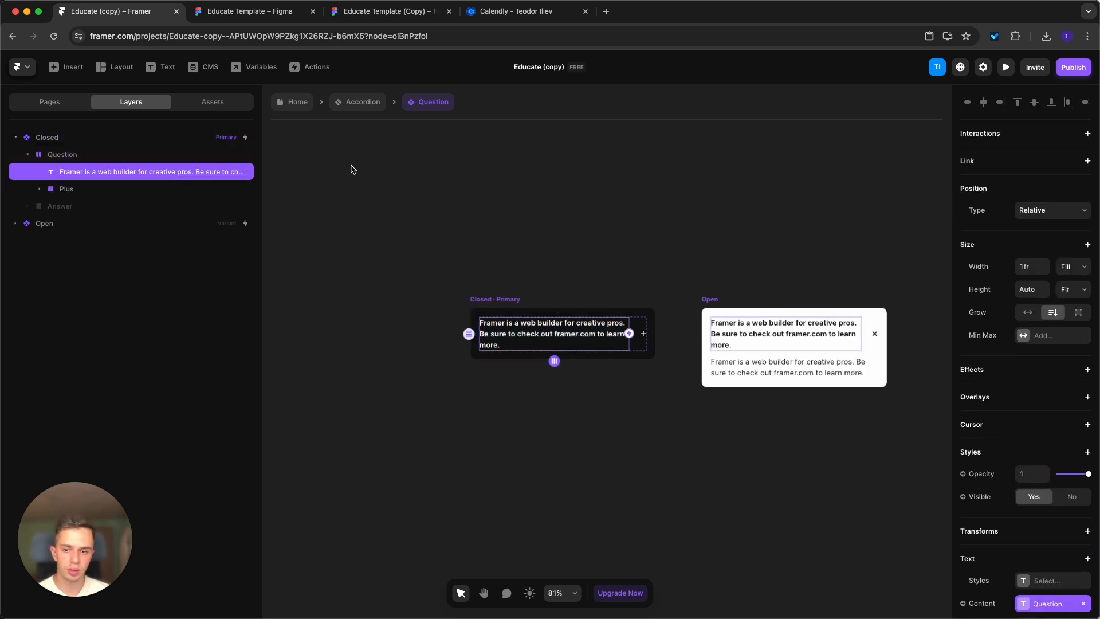
Return to the Accordion component and view the first question's editable Question and Answer text.
left_click(356, 102)
left_click(562, 257)
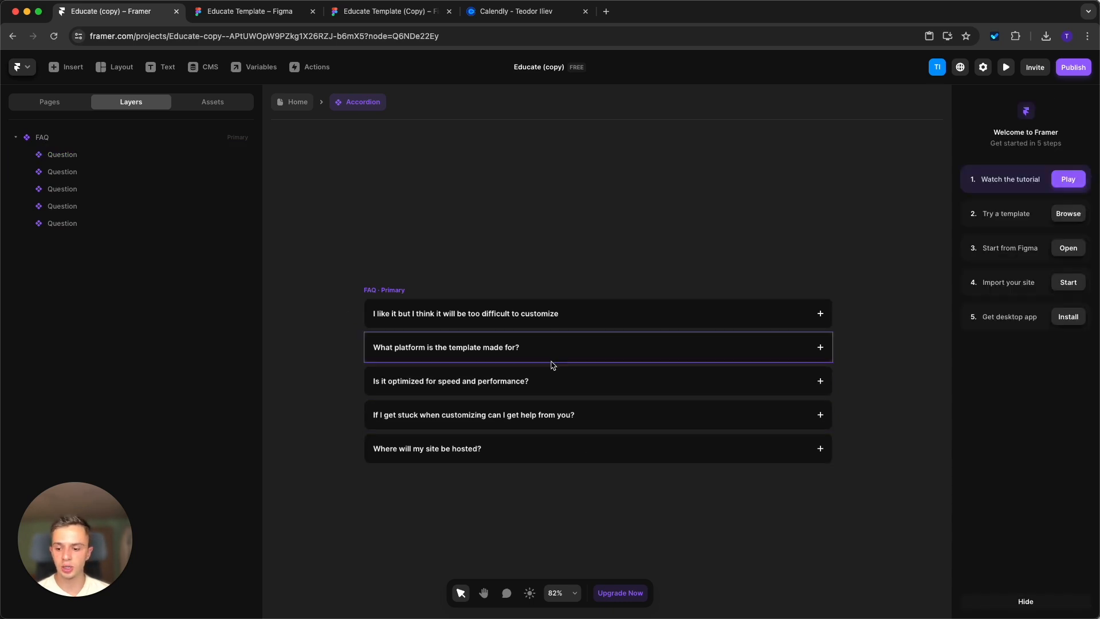
left_click(555, 314)
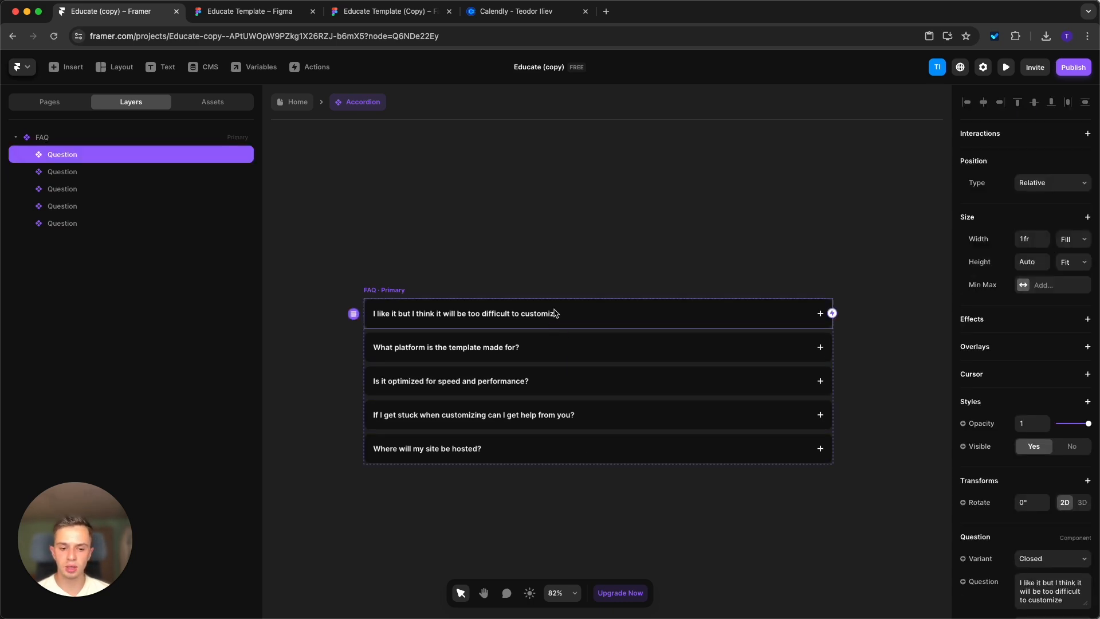
scroll(1006, 510, "down", 5)
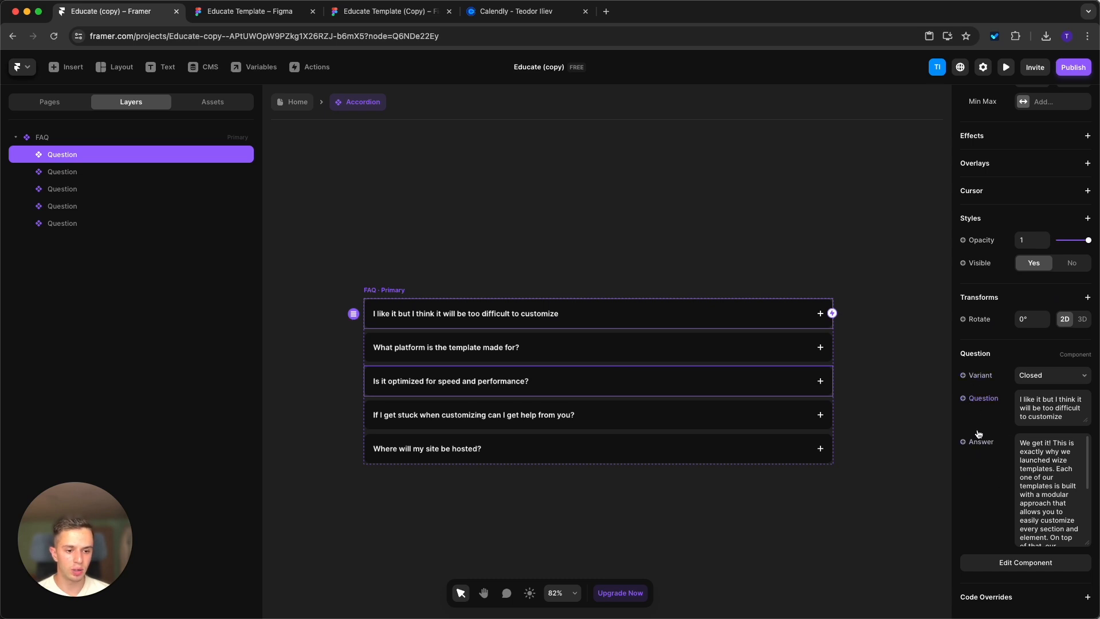
left_click(1028, 411)
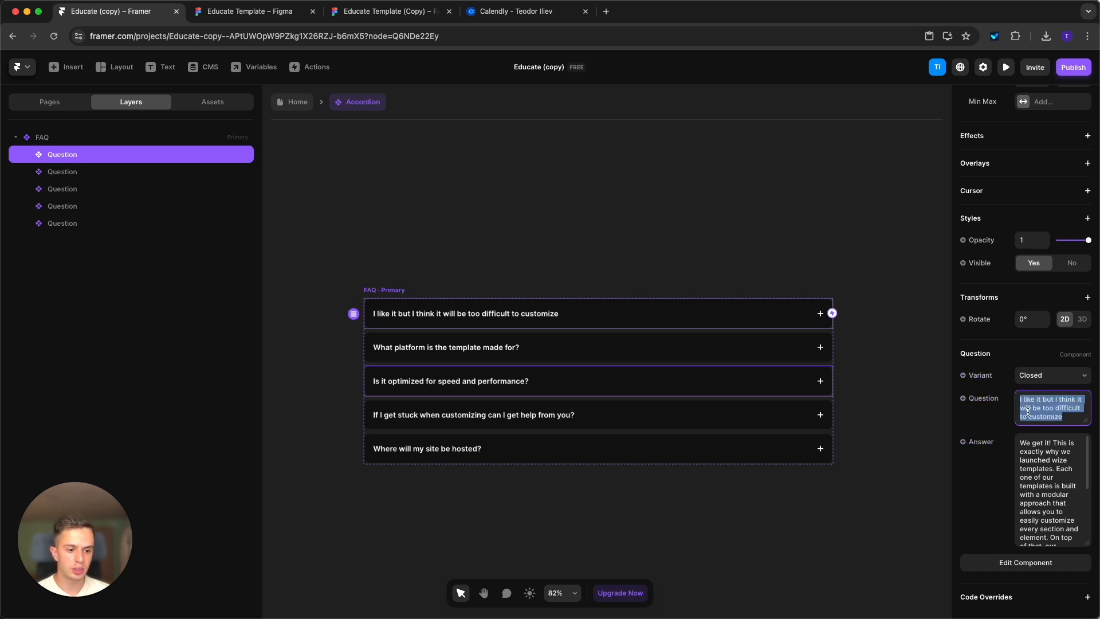
Duplicate the "Where will my site be hosted?" question three times in the Accordion component and delete the three copies.
left_click(1044, 487)
left_click(862, 506)
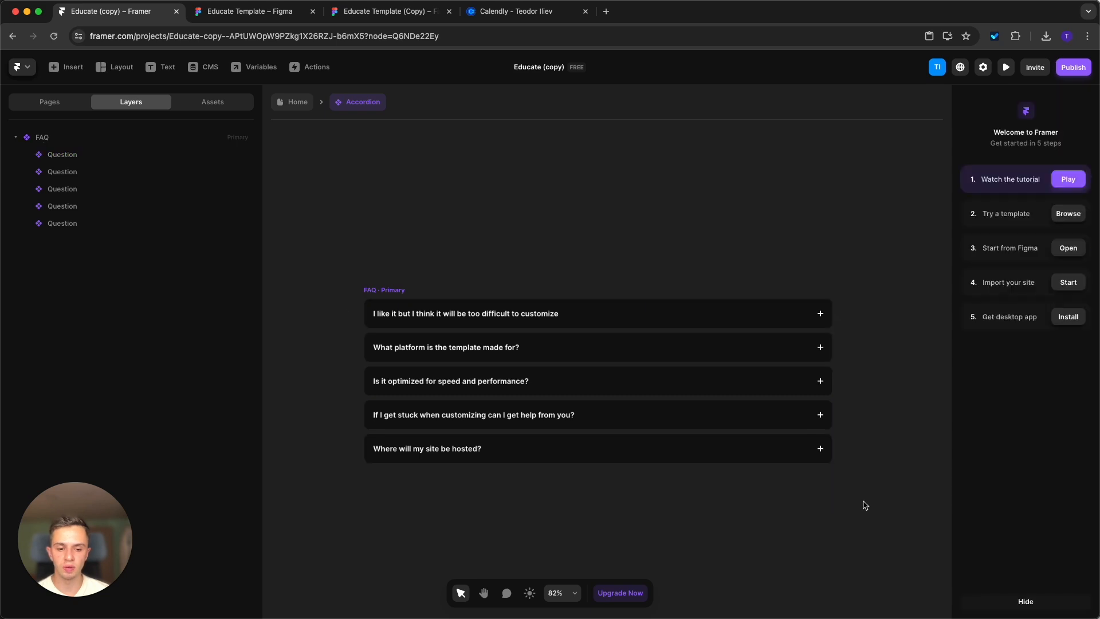
left_click(719, 447)
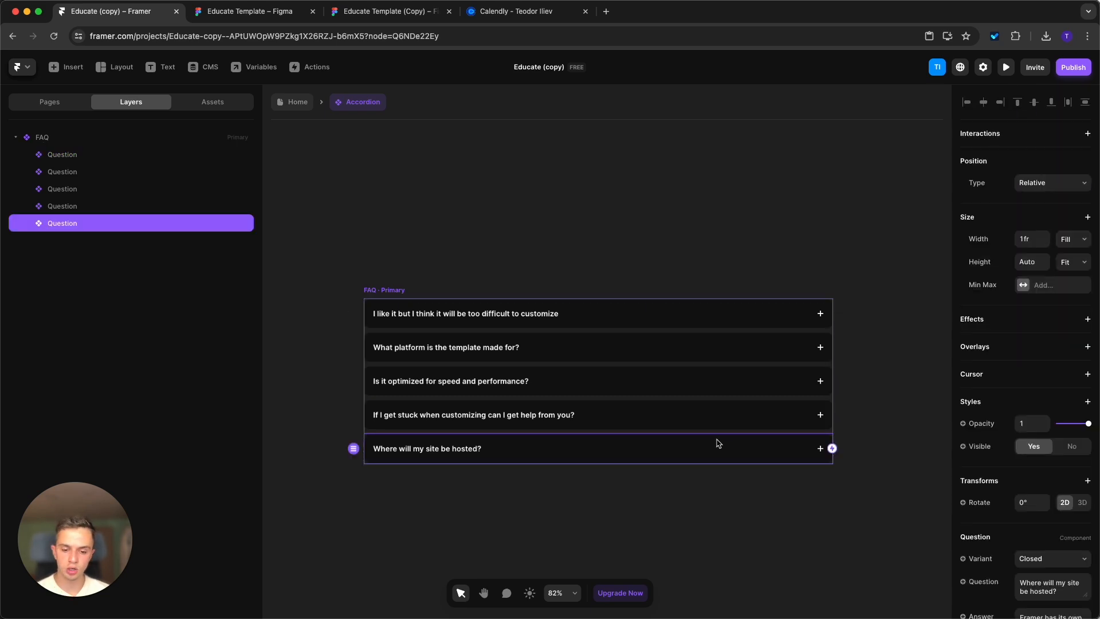
key("super+d")
key("super+d")
key("super+d")
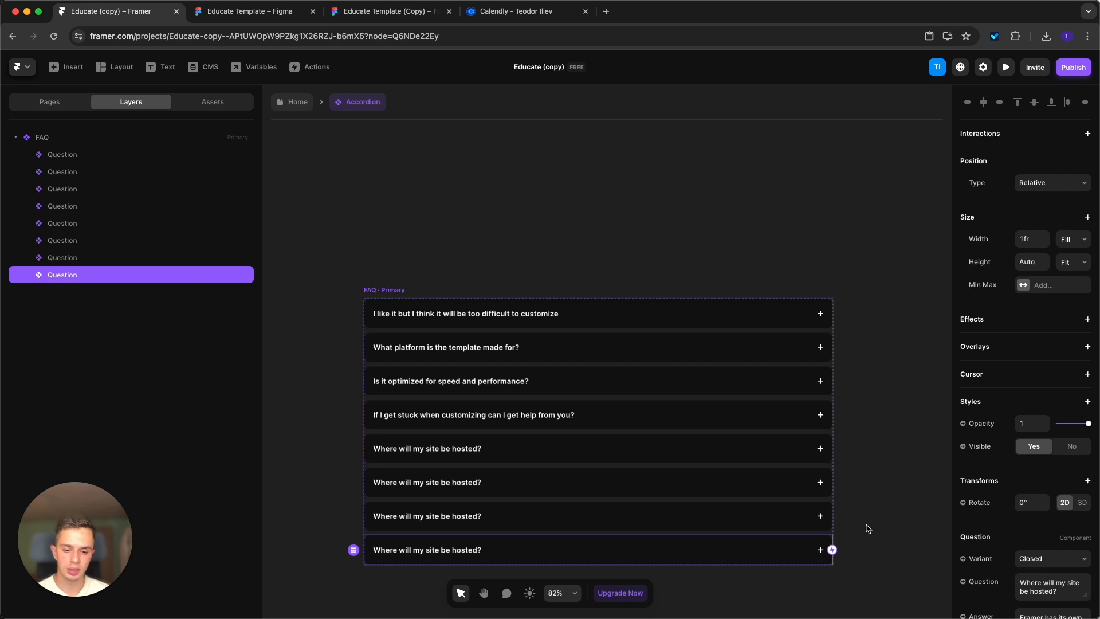
scroll(865, 525, "down", 1)
left_click(683, 494, "shift")
left_click(674, 463, "shift")
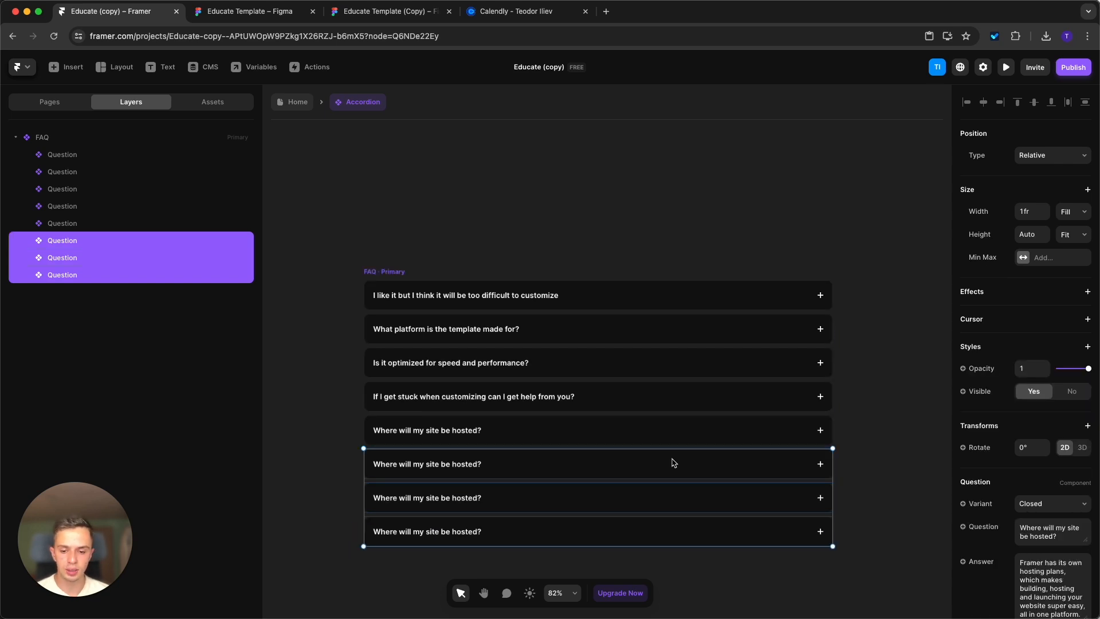
key("BackSpace")
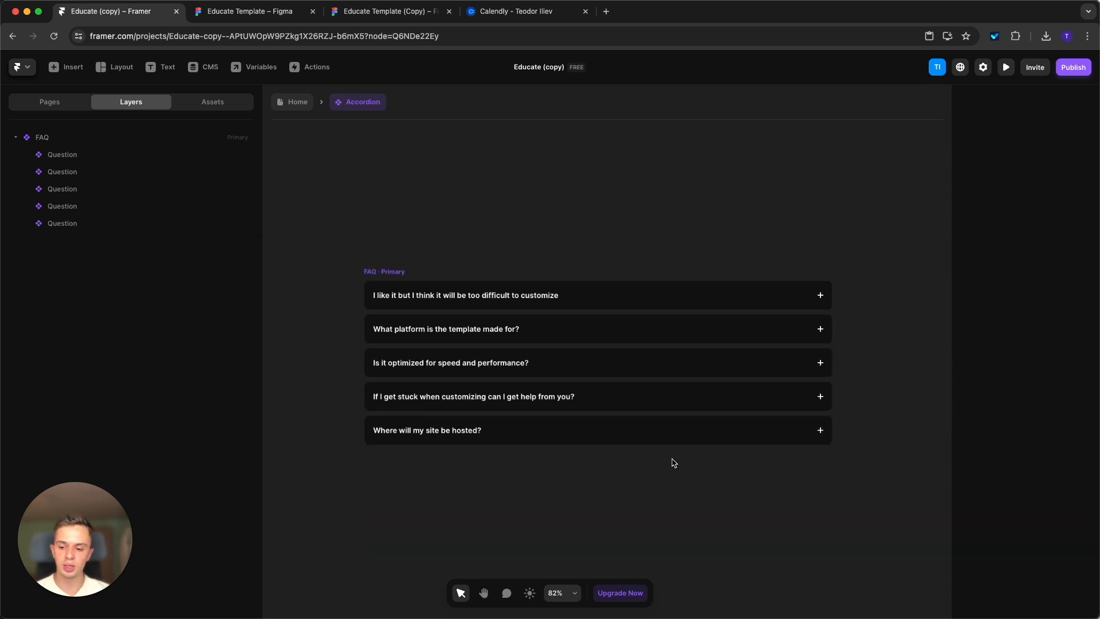
Return to the Home page and view the image fill of the "Not Sure It's For You? Book A Call." container.
left_click(296, 103)
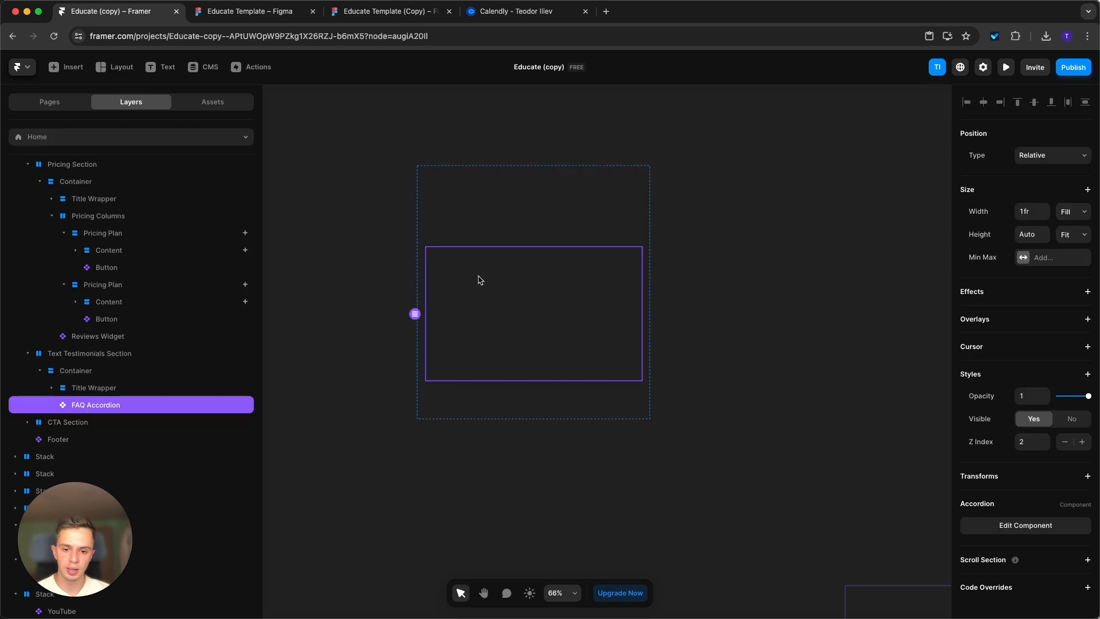
scroll(533, 348, "down", 1)
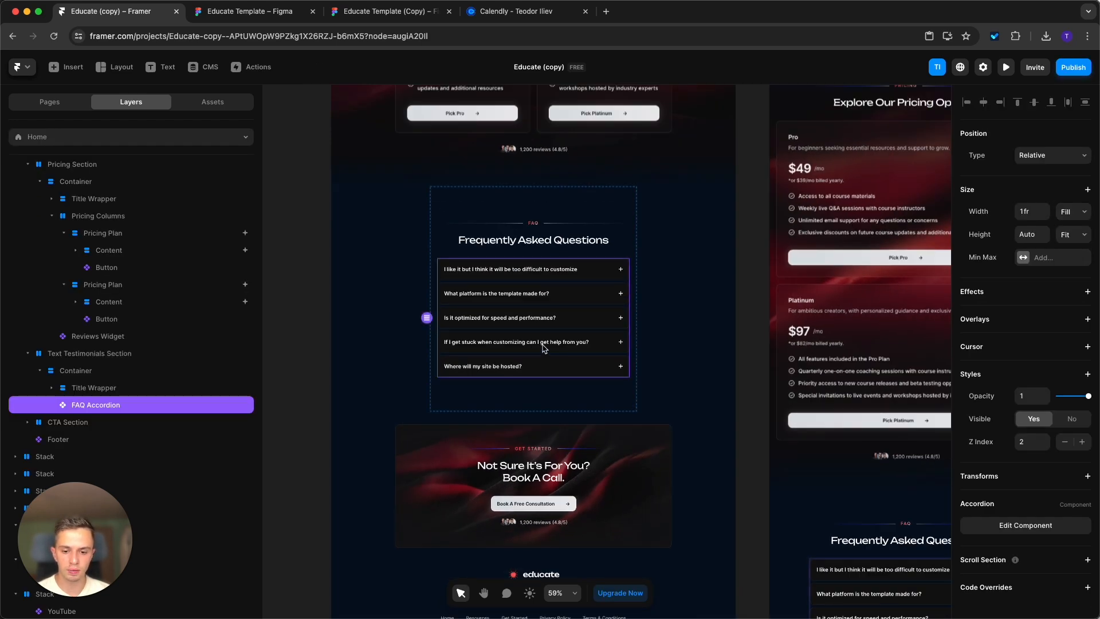
scroll(539, 346, "down", 3)
scroll(526, 328, "up", 4)
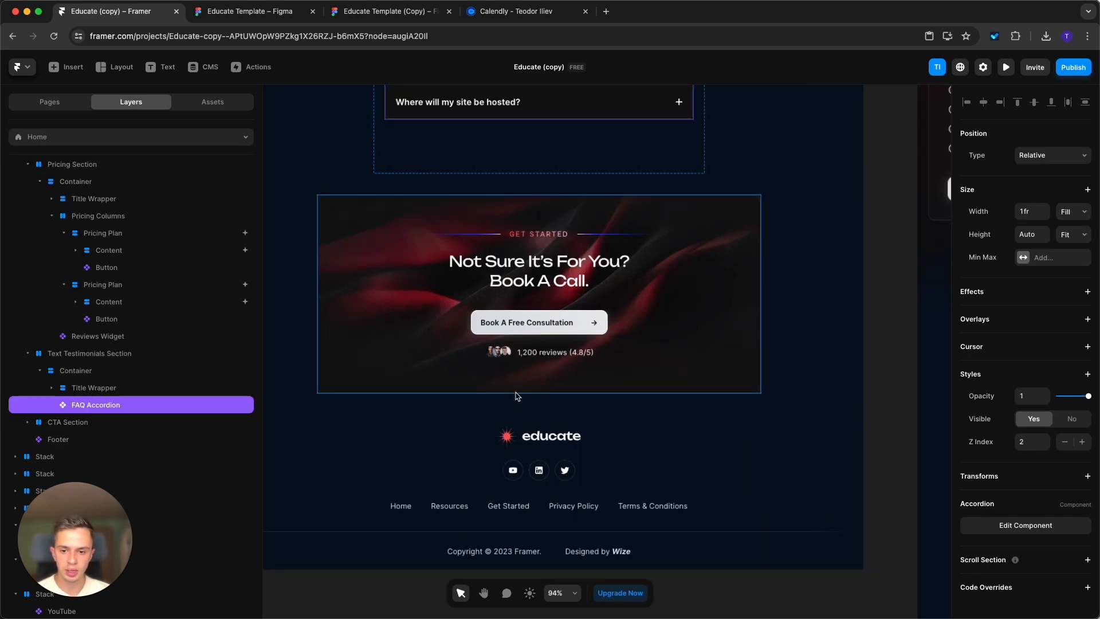
left_click(680, 254)
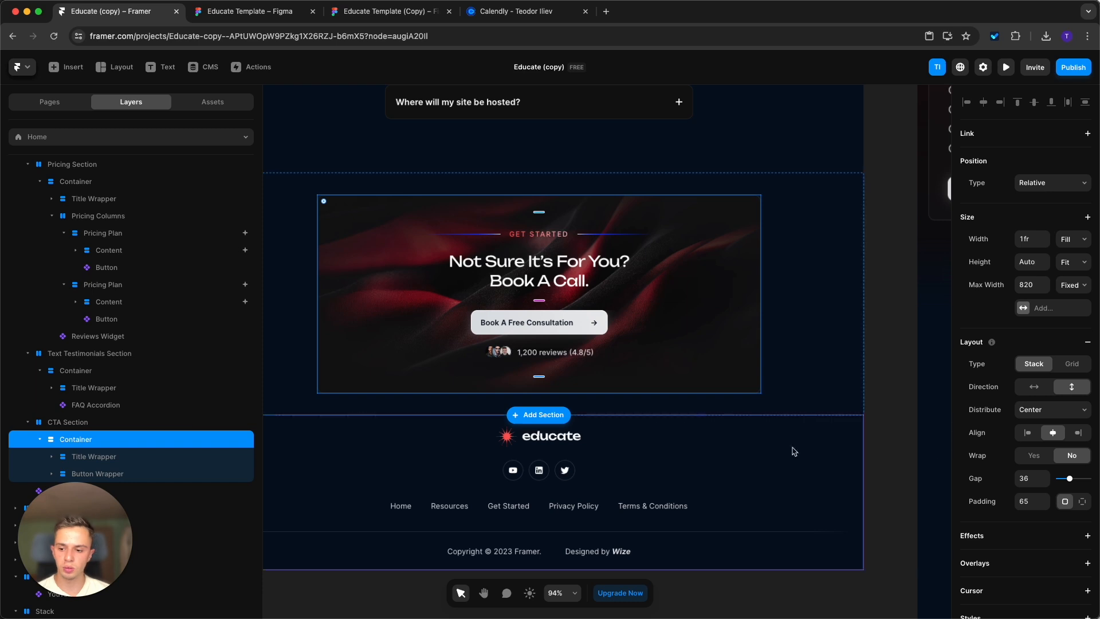
scroll(793, 447, "down", 4)
scroll(1073, 457, "down", 3)
scroll(794, 443, "up", 3)
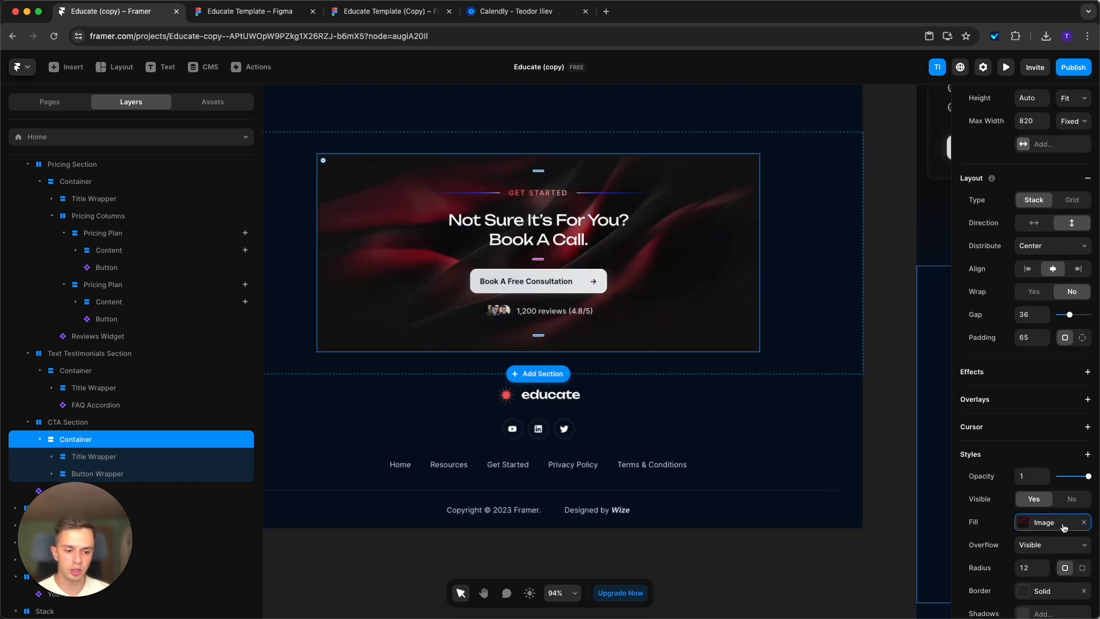
left_click(1044, 522)
left_click(668, 580)
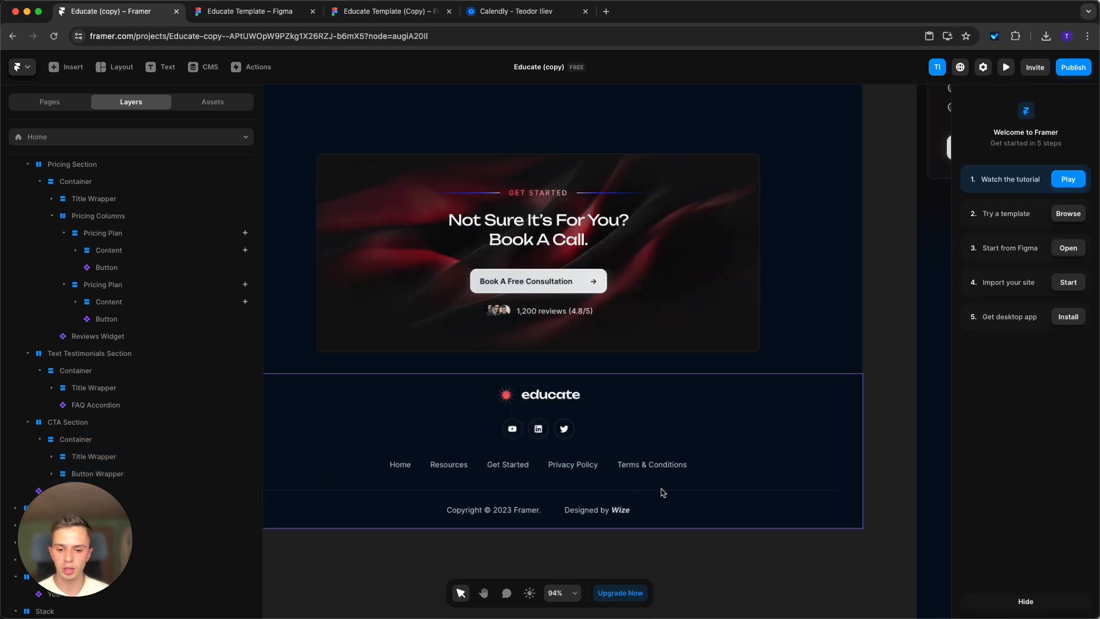
Open the Footer component of the Home page's desktop layout for editing.
scroll(753, 508, "down", 2)
double_click(624, 462)
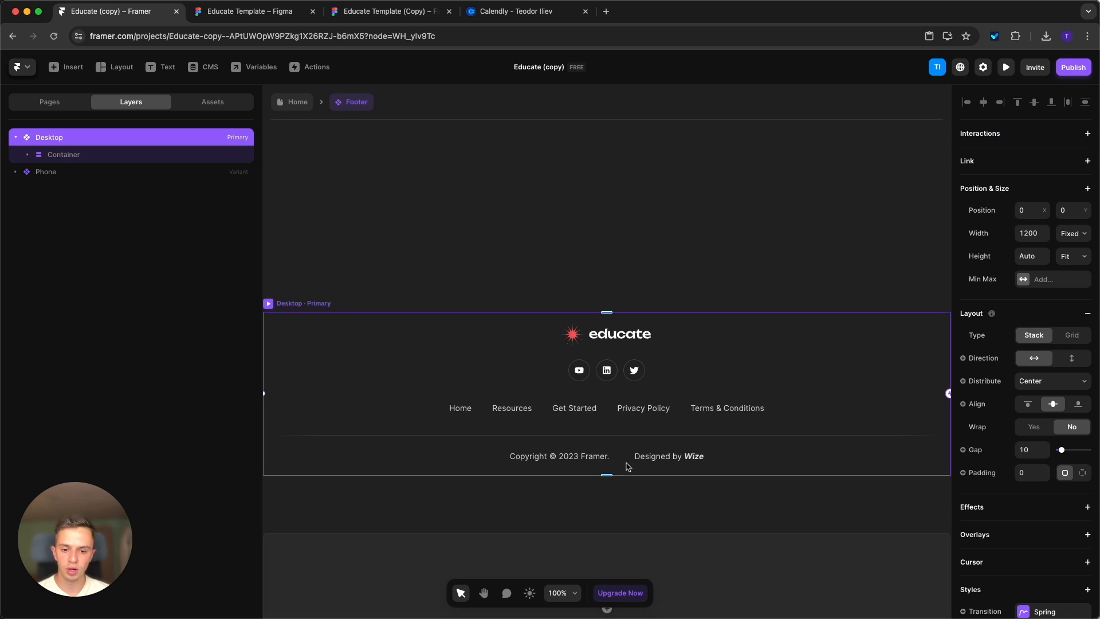
scroll(476, 462, "up", 1)
scroll(477, 461, "down", 2)
Change the footer's YouTube social media icon to Facebook by setting its name to "facebook".
left_click(568, 383, "super")
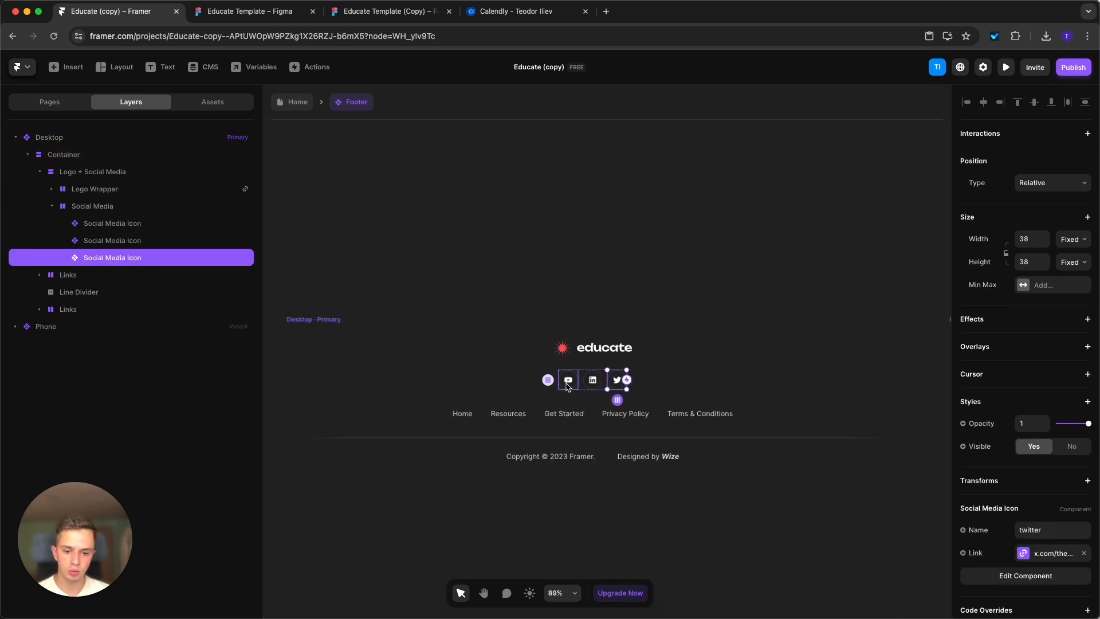
scroll(1007, 522, "down", 1)
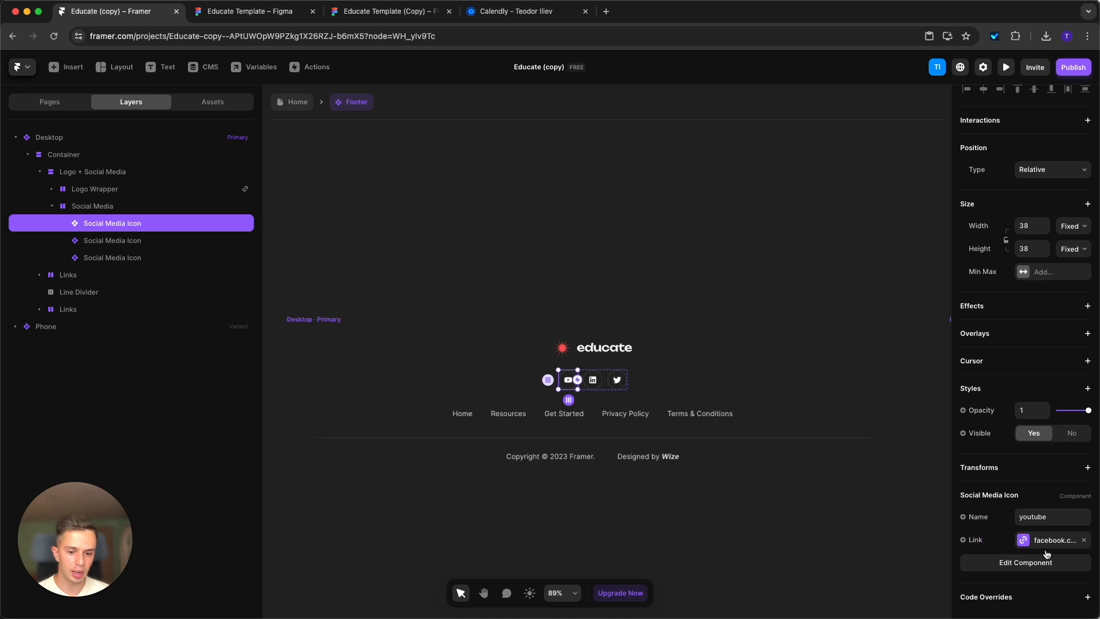
scroll(657, 416, "up", 1)
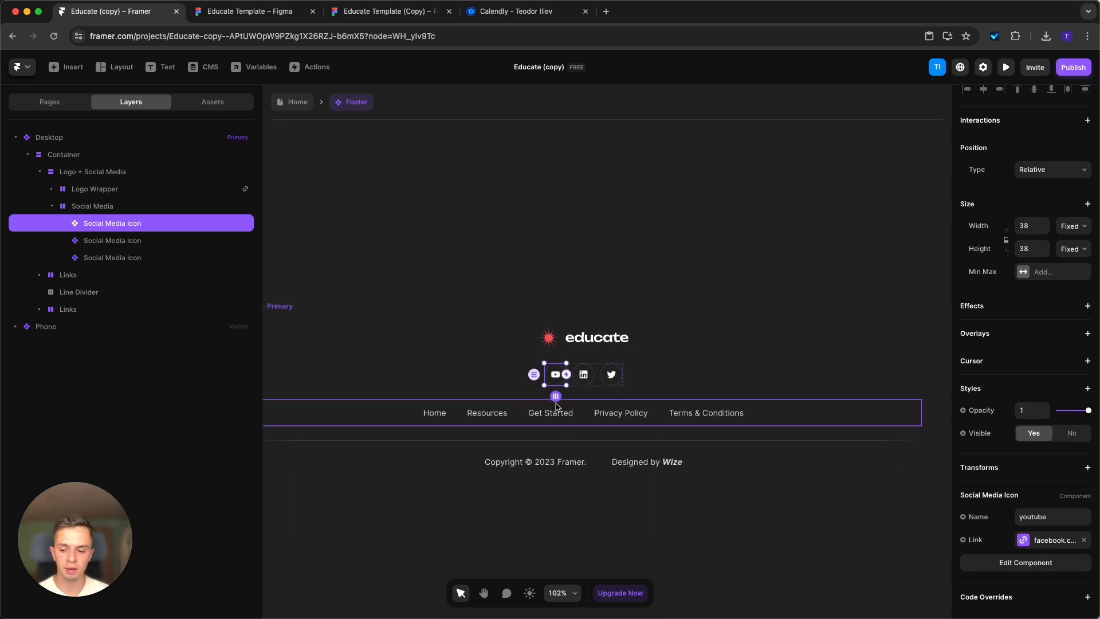
left_click(1056, 518)
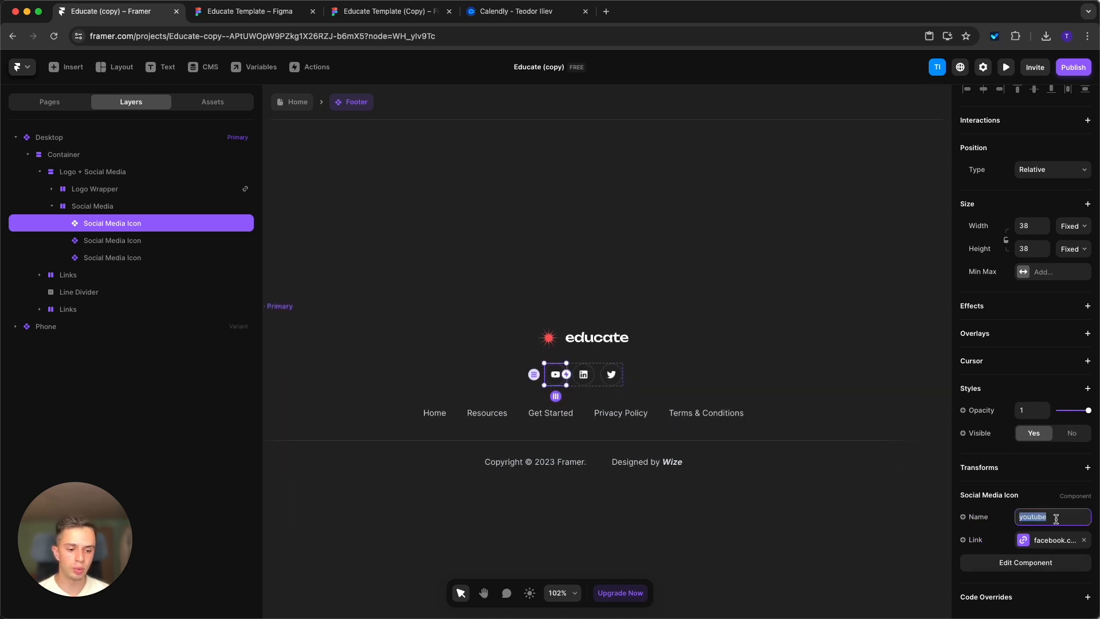
type("facebook")
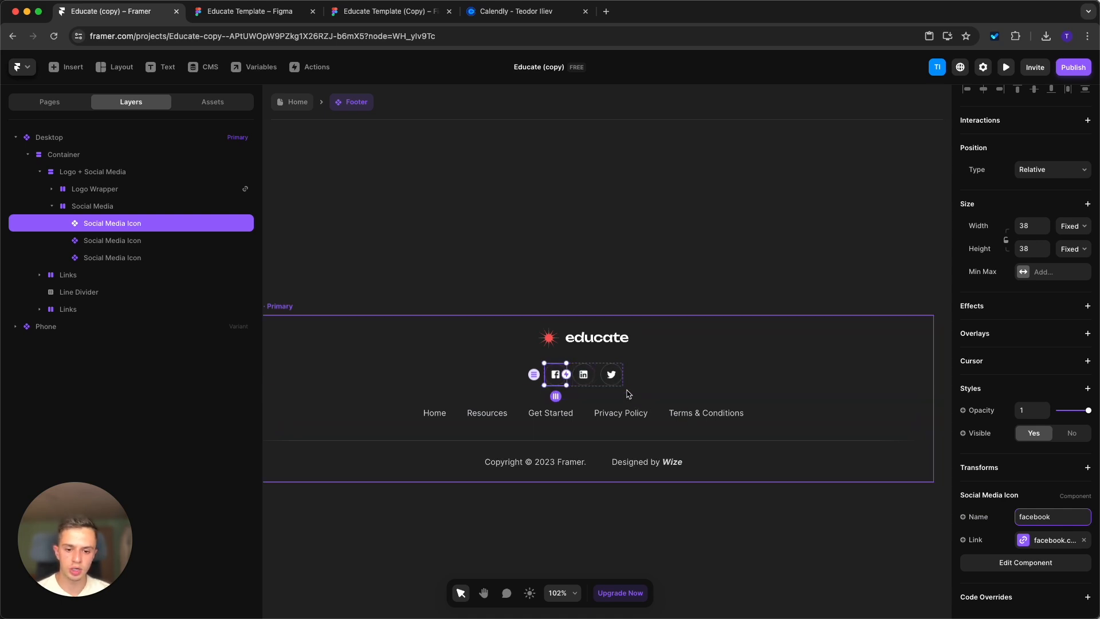
Duplicate the footer's Twitter icon, set the copy's name to "youtube" and check its link setting.
left_click(613, 378)
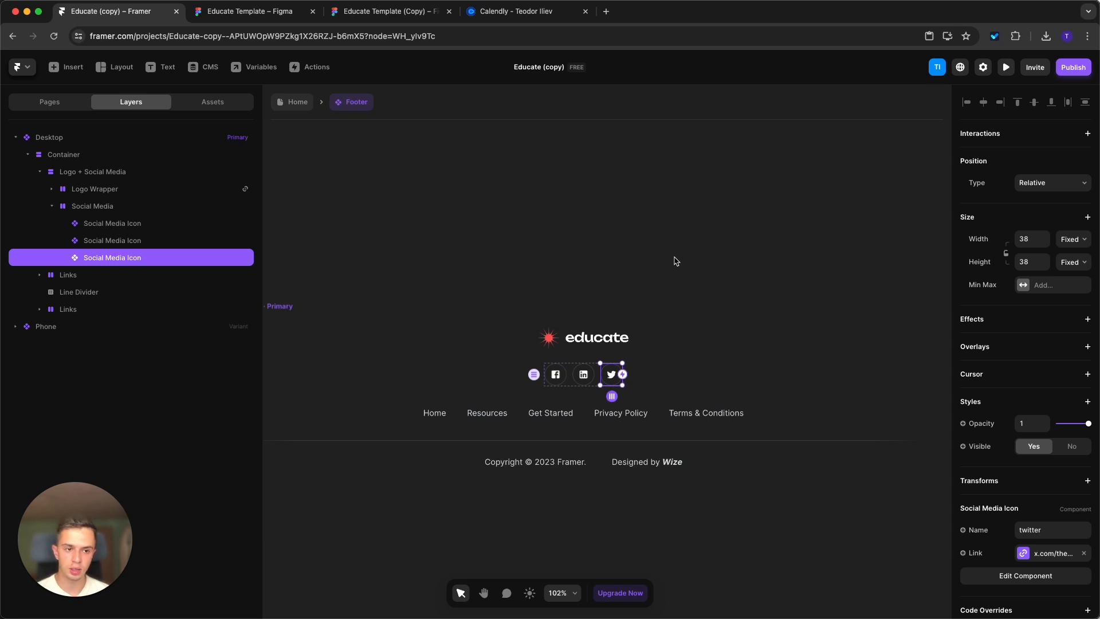
key("super+d")
left_click(1081, 530)
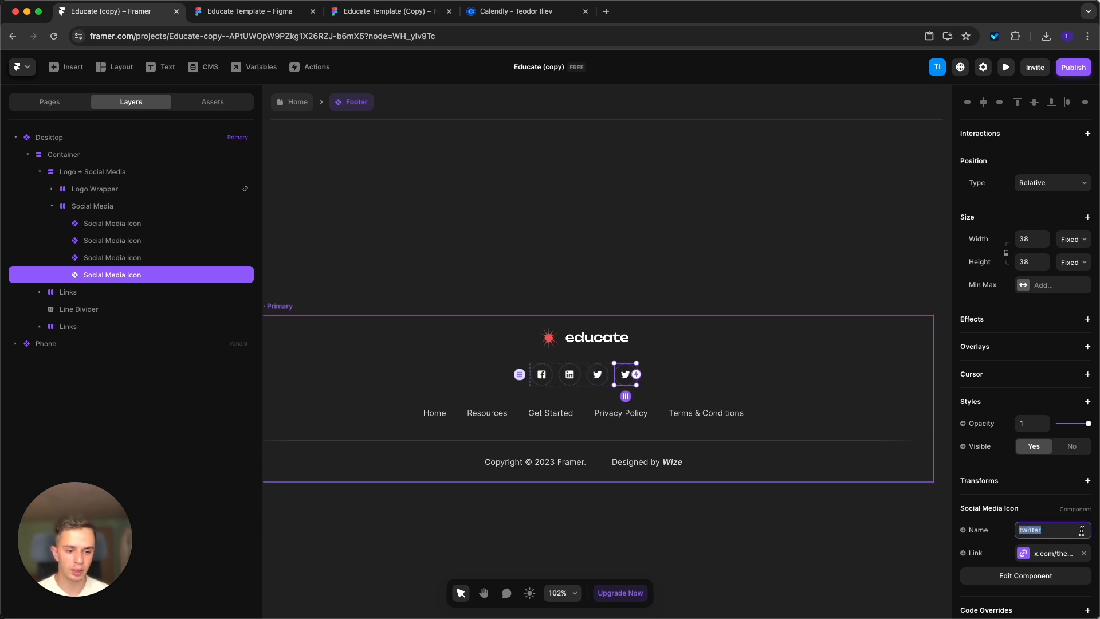
type("youtube")
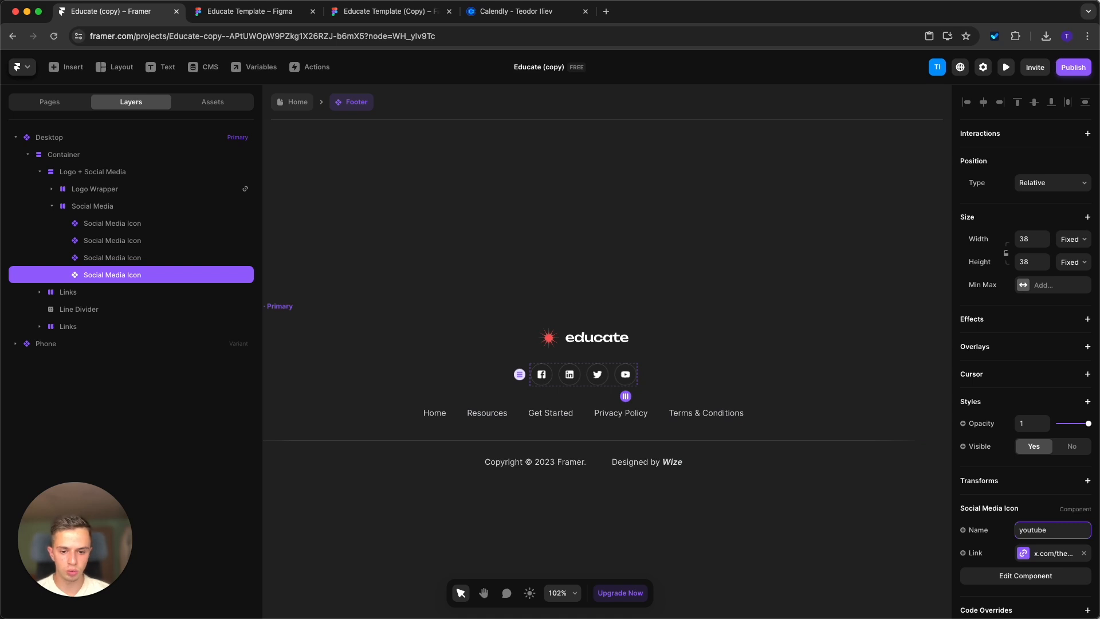
left_click(1015, 561)
left_click(764, 502)
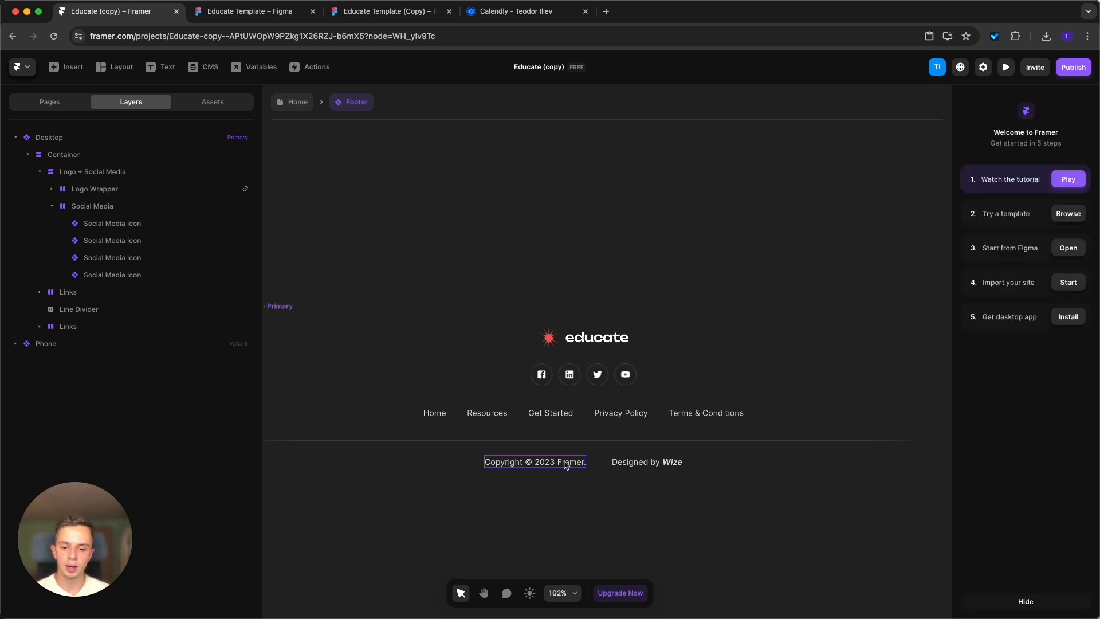
Return from the Footer component to the Home page and look over its desktop, tablet and phone layouts.
scroll(564, 463, "down", 3)
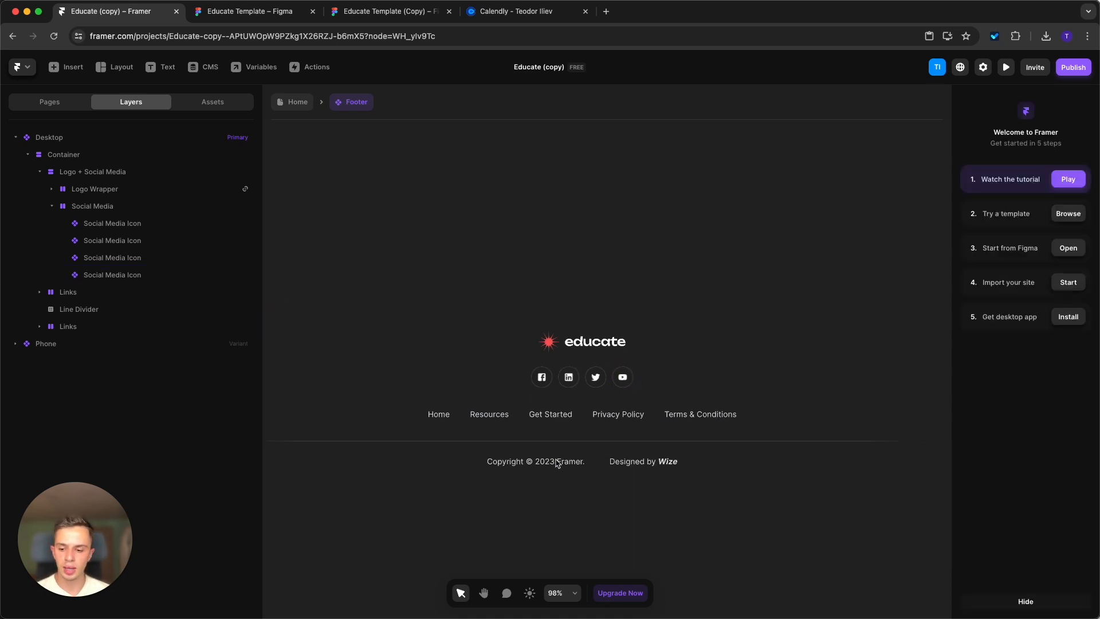
left_click(292, 106)
scroll(622, 393, "down", 10)
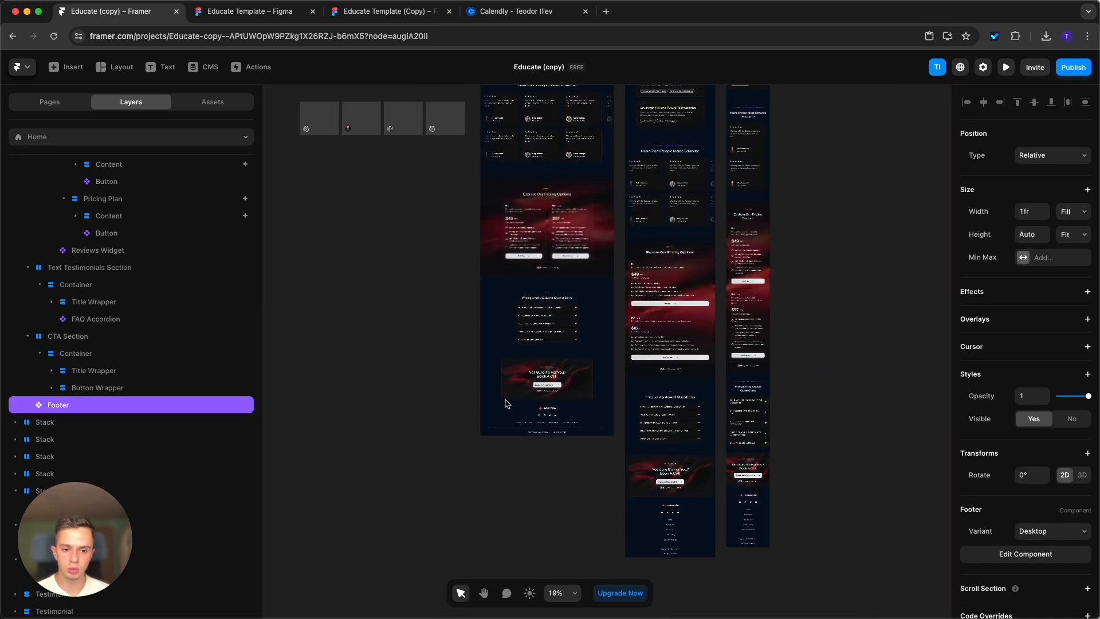
scroll(505, 403, "up", 15)
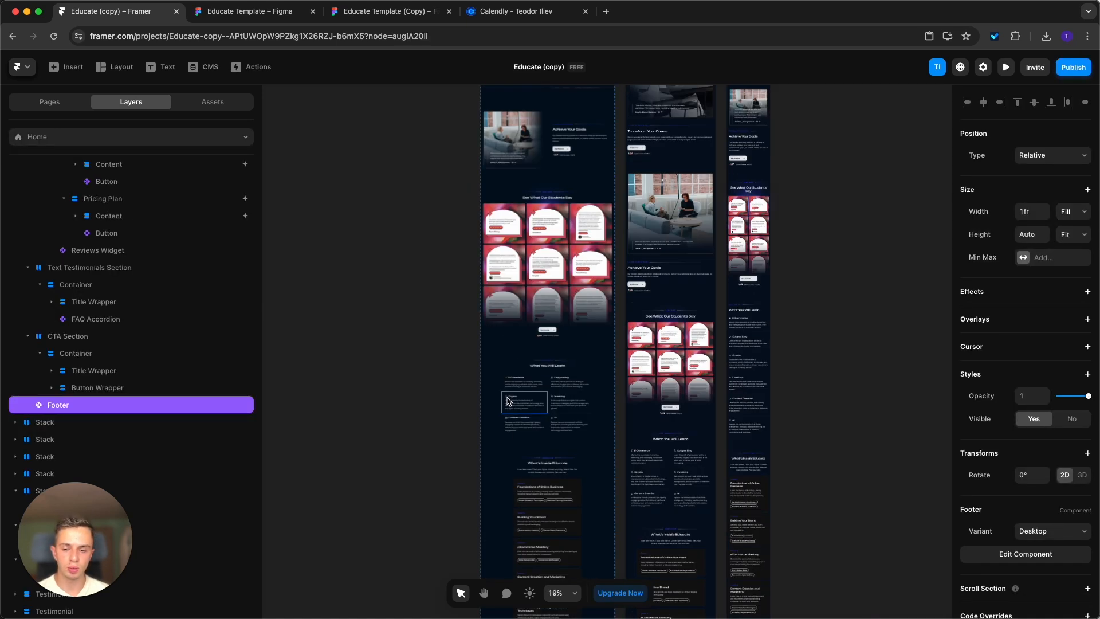
Open the /blog page and examine its "Free Resources" header, article grid and call-to-action section.
left_click(57, 105)
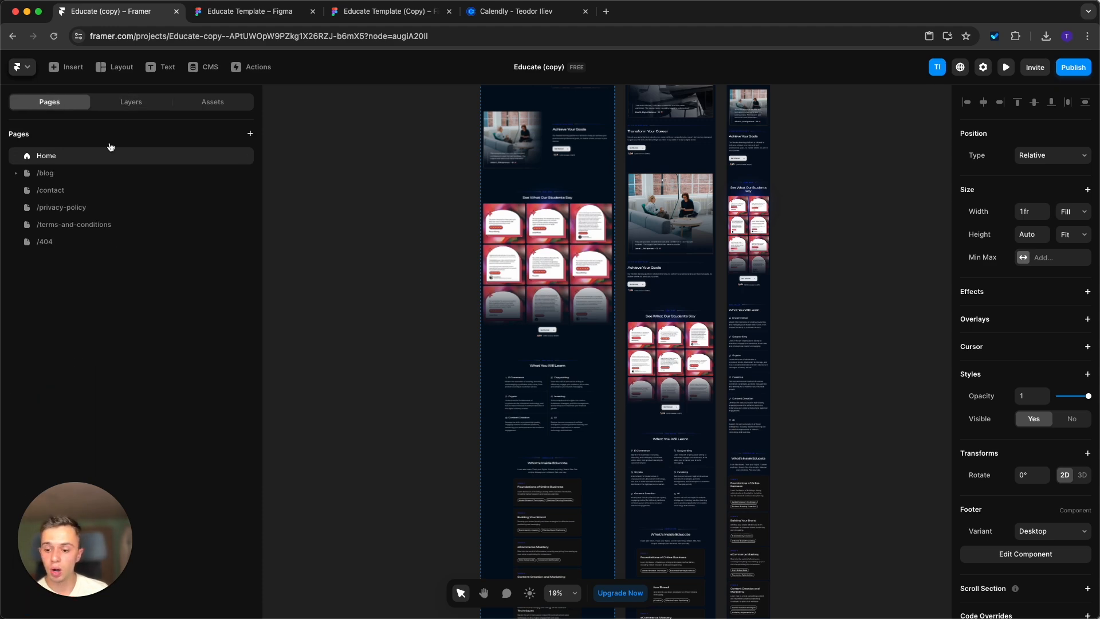
left_click(64, 175)
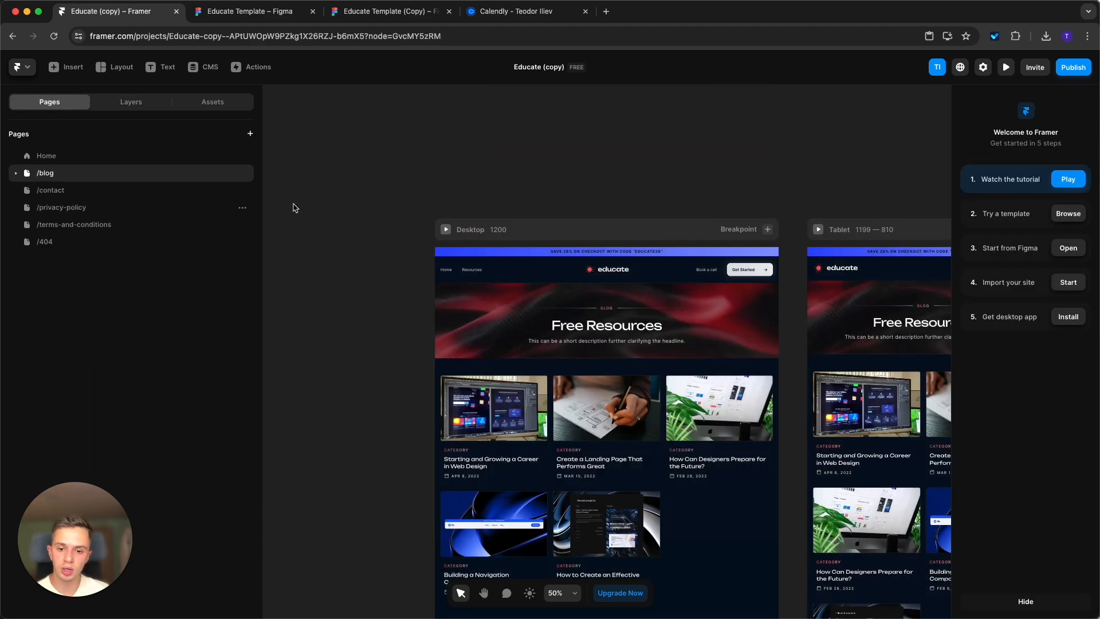
scroll(745, 357, "up", 2)
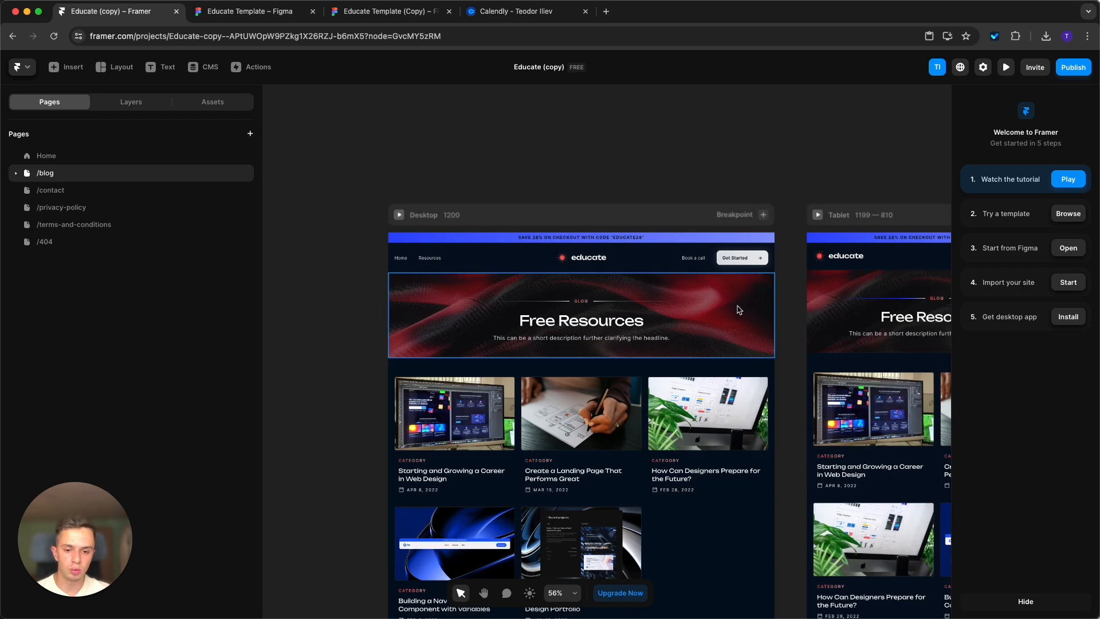
left_click(761, 321)
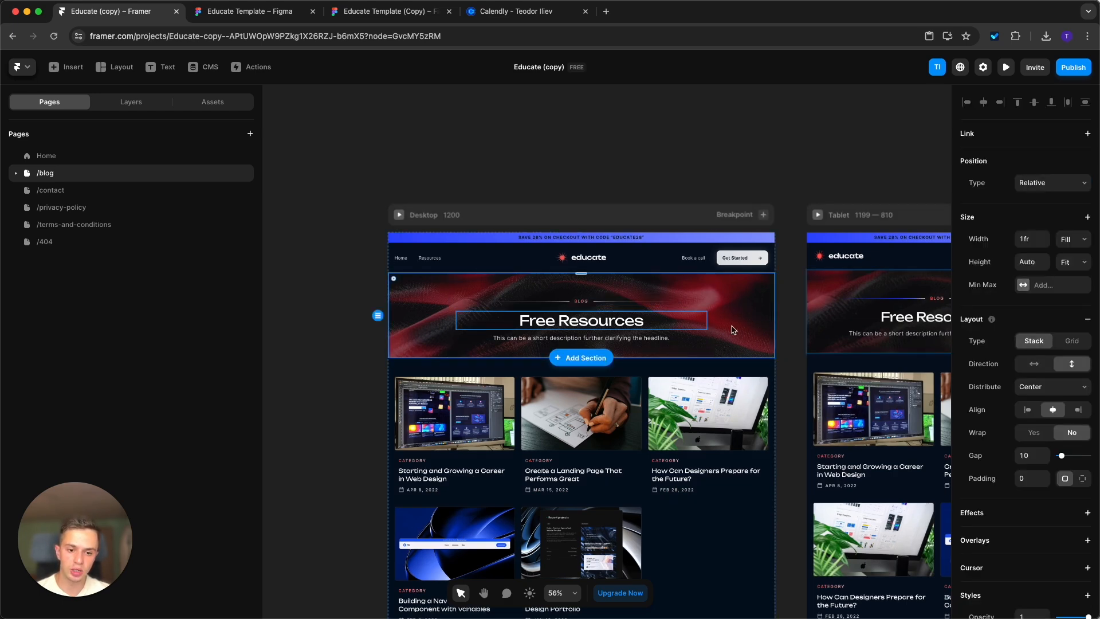
scroll(713, 332, "down", 10)
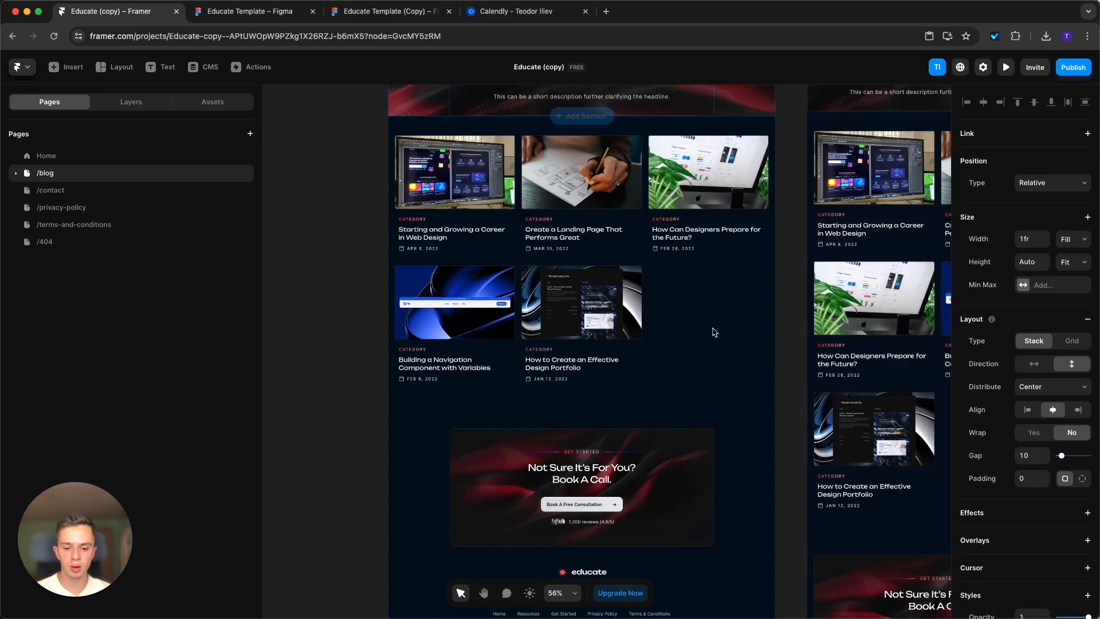
scroll(711, 344, "up", 12)
scroll(710, 344, "up", 1)
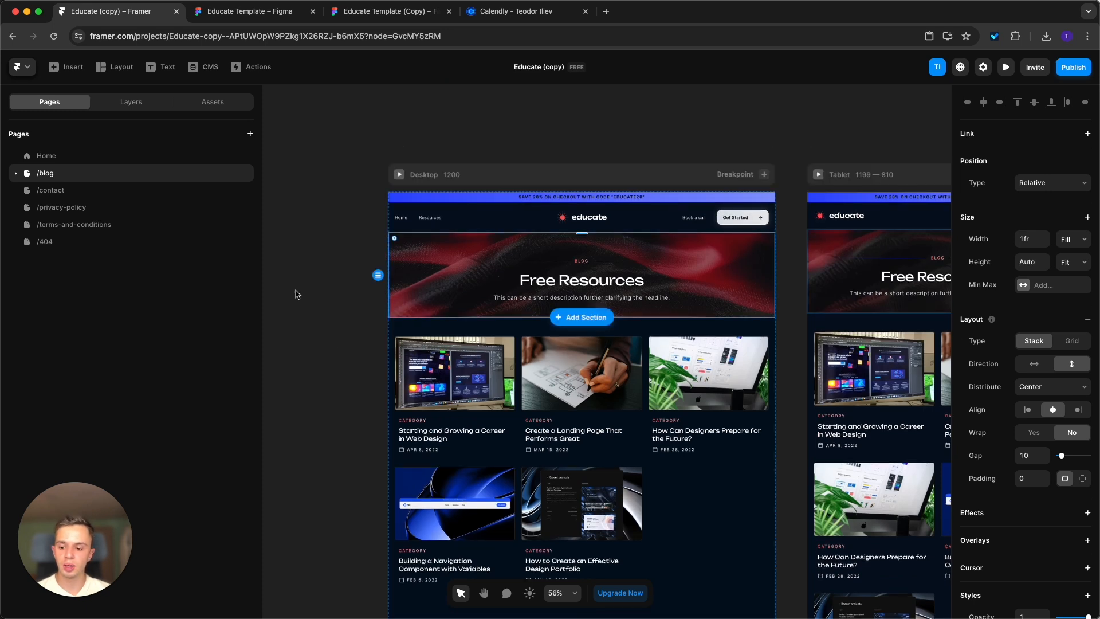
left_click(349, 116)
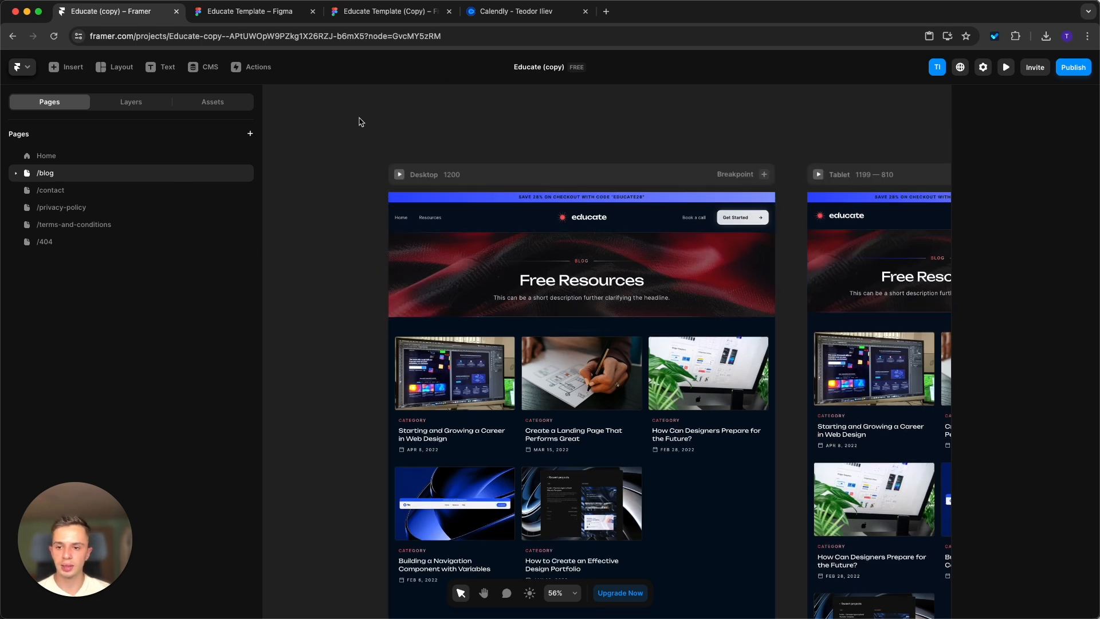
Open "Starting and Growing a Career in Web Design" in the CMS Blog collection and examine its title, slug, date, image and content.
left_click(206, 65)
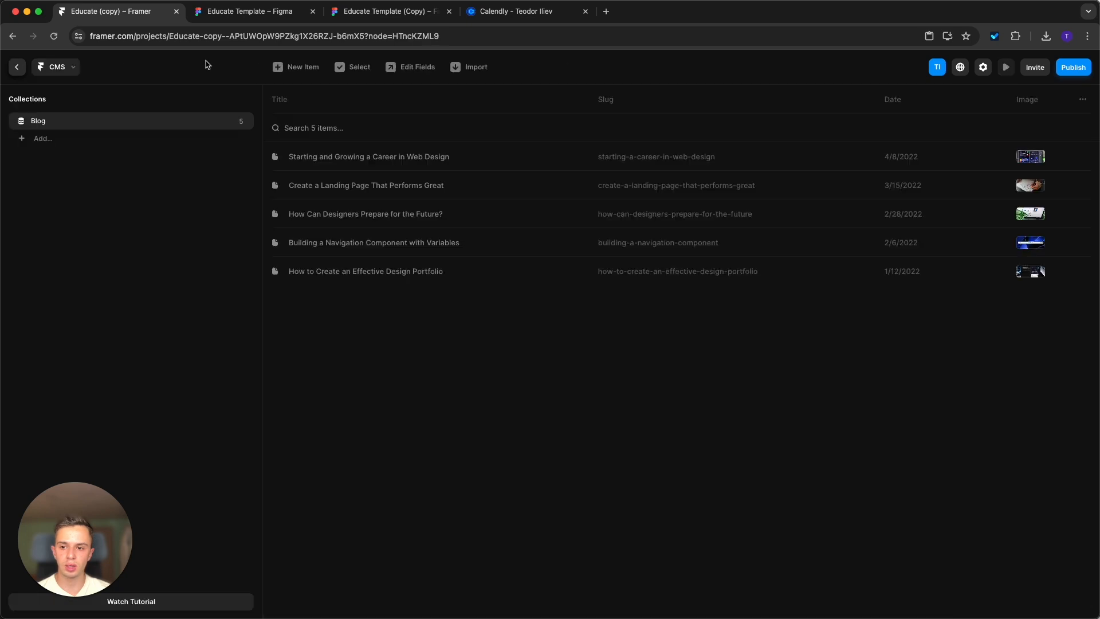
left_click(389, 166)
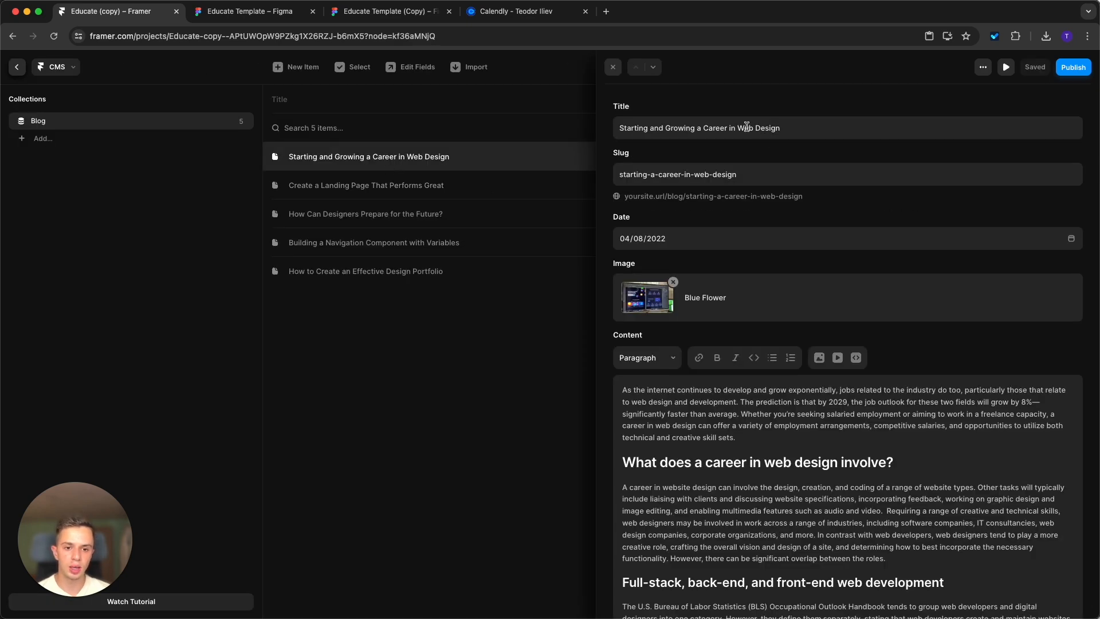
left_click(638, 121)
left_click(657, 175)
scroll(659, 221, "down", 2)
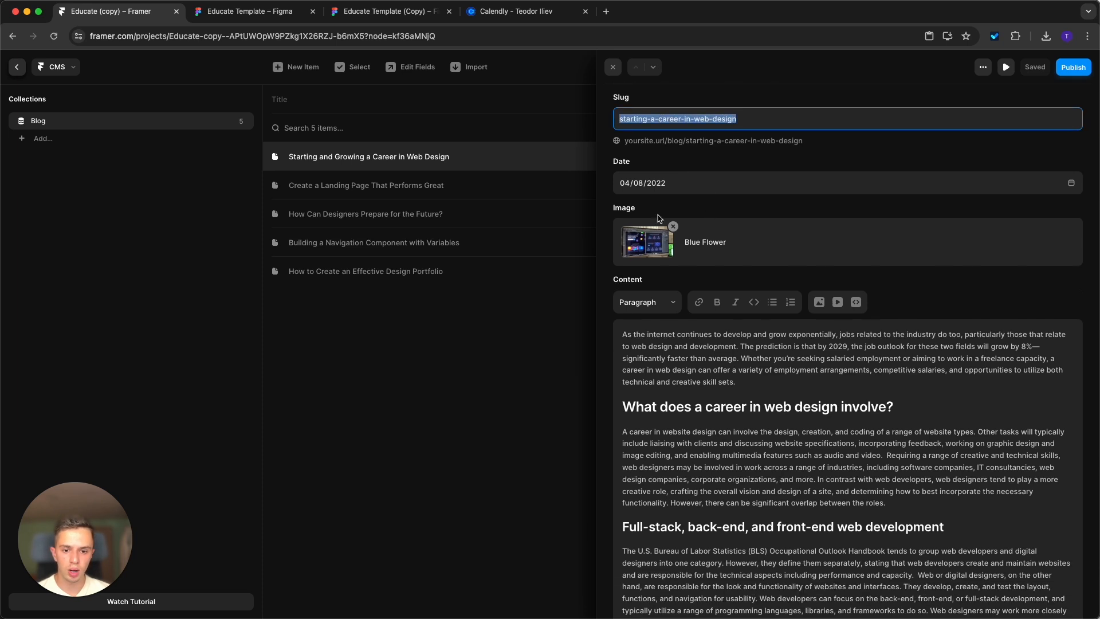
scroll(639, 259, "down", 5)
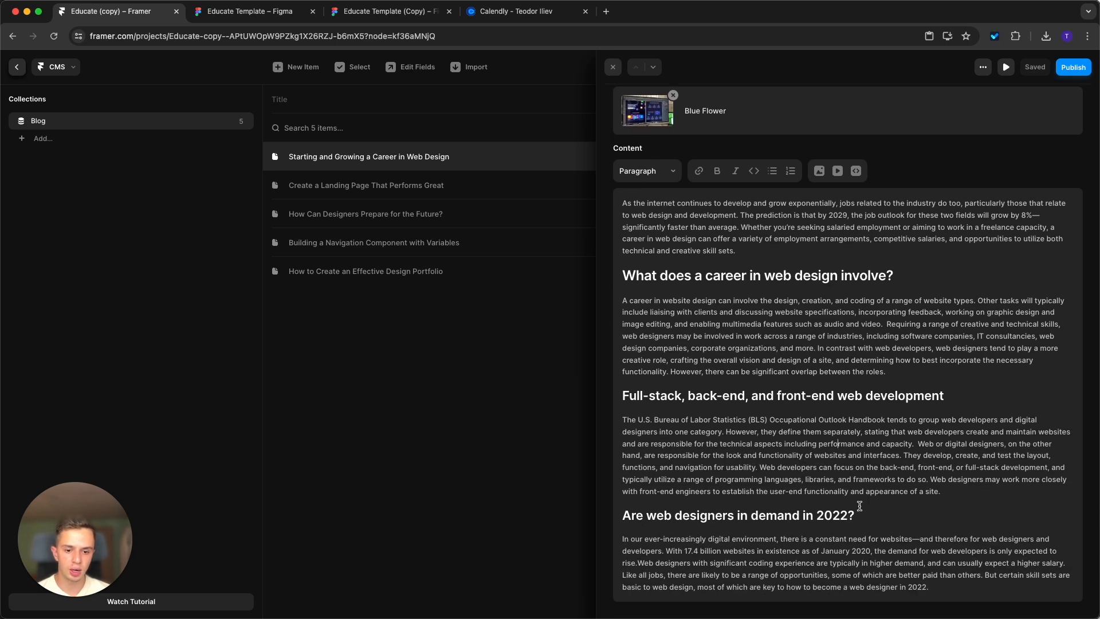
Add the line "Have a different heading here" at the end of the article's content and format it as Heading 3.
left_click(871, 521)
left_click(937, 579)
left_click(945, 594)
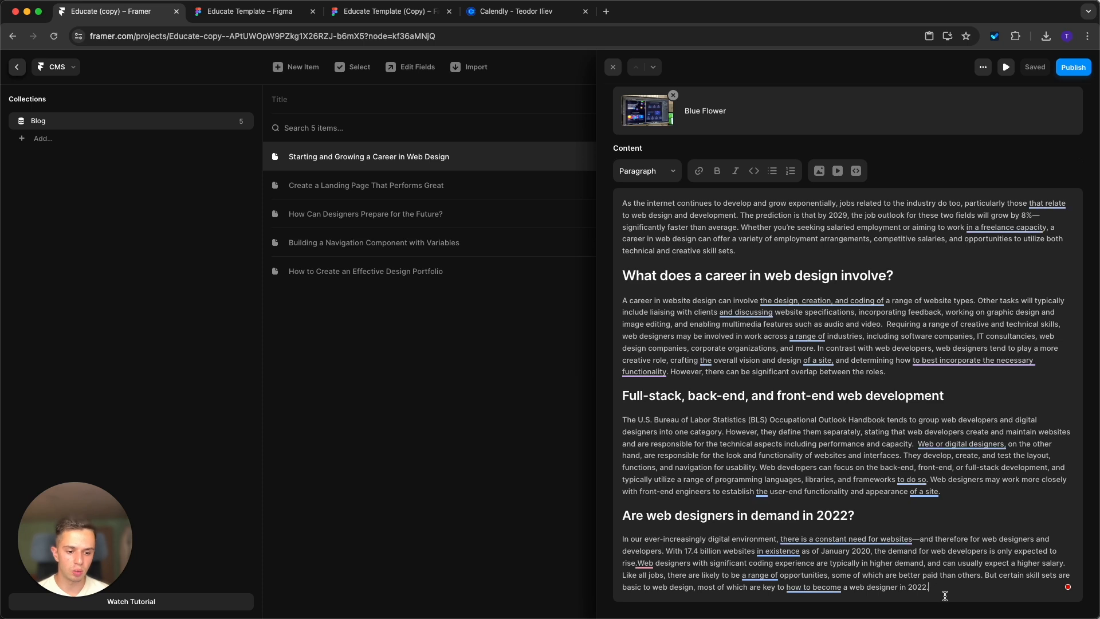
key("Return")
type("Have a different heading here")
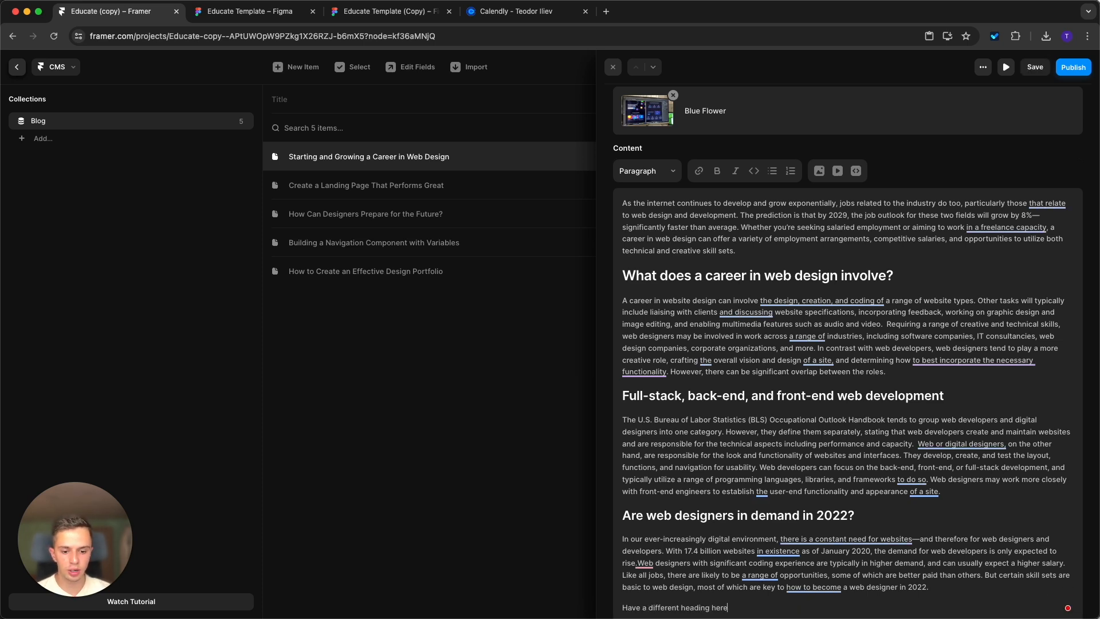
scroll(946, 593, "down", 1)
left_click_drag(731, 587, 611, 586)
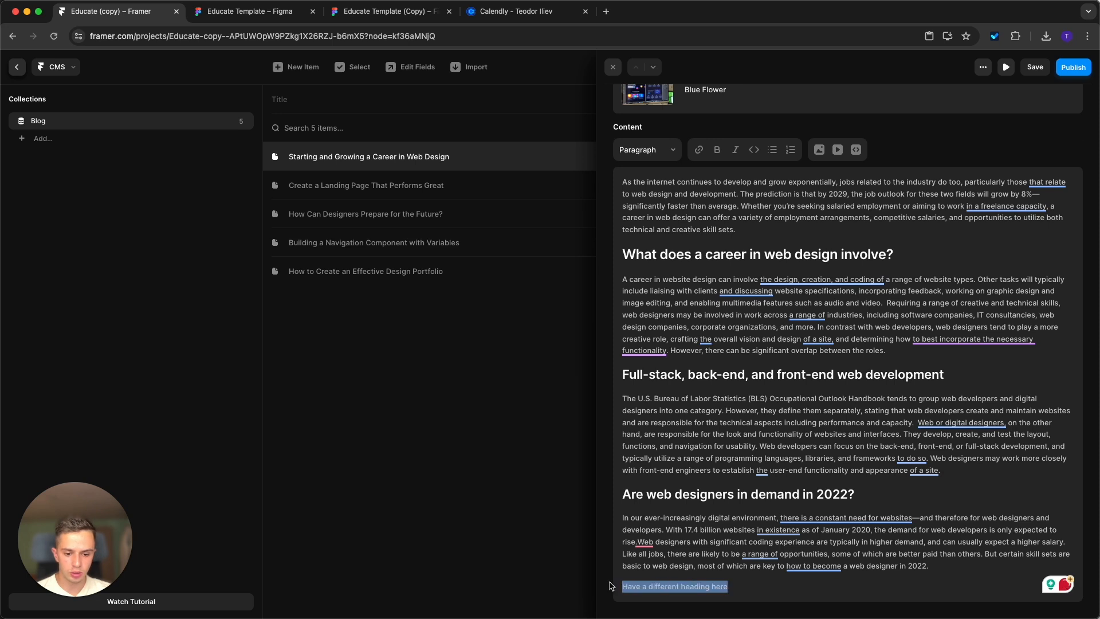
left_click(644, 157)
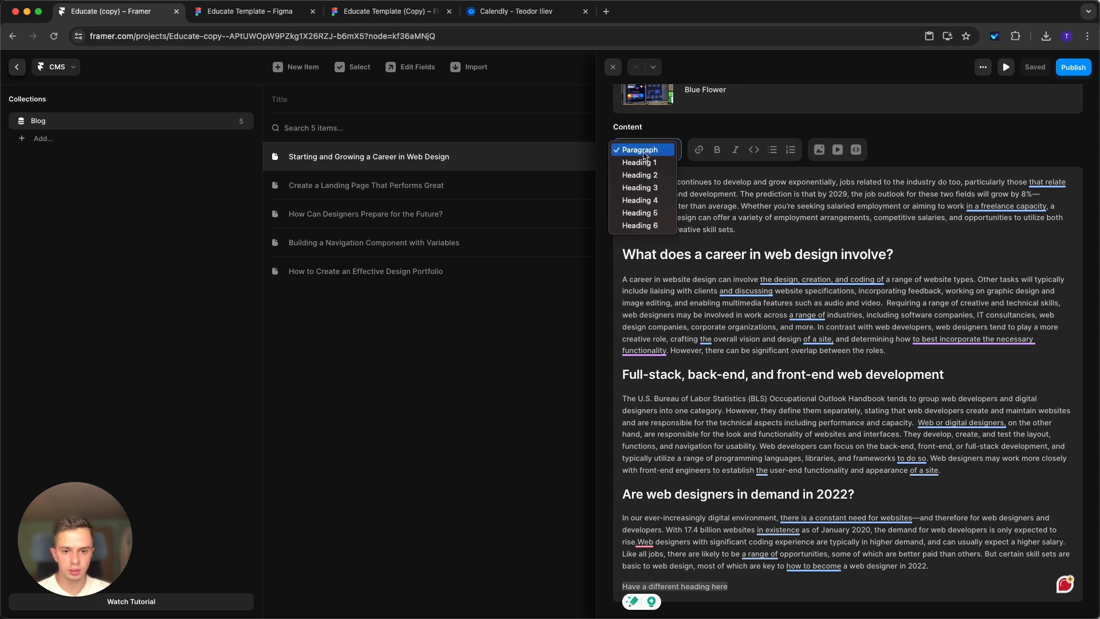
left_click(664, 194)
key("Right")
Add a "Bold things" line below the new heading and make it bold and italic.
key("Return")
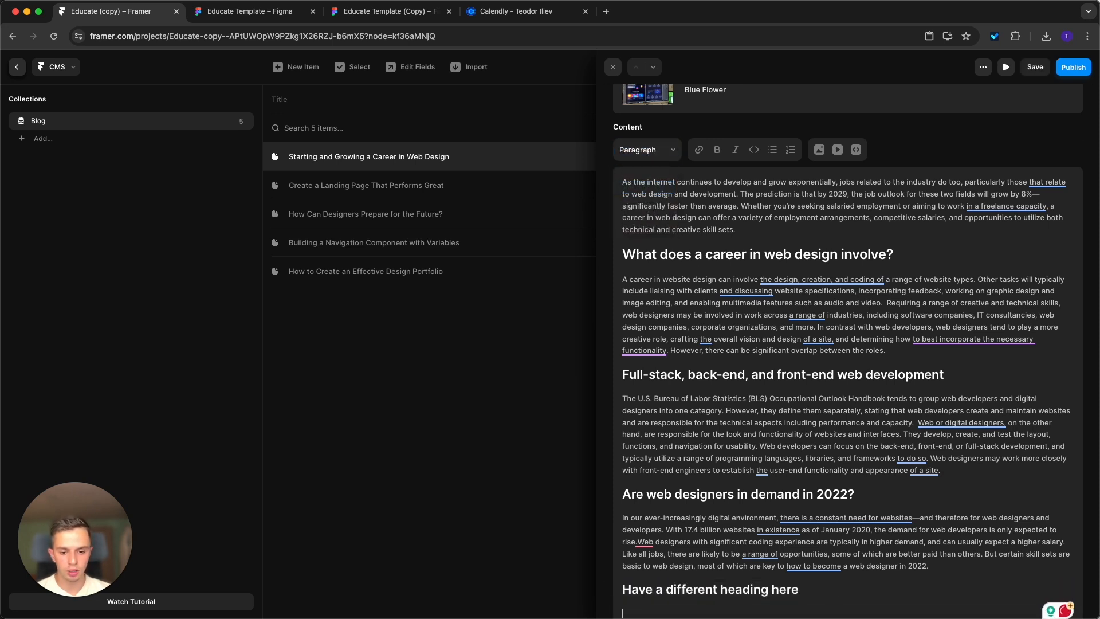
type("Bold things")
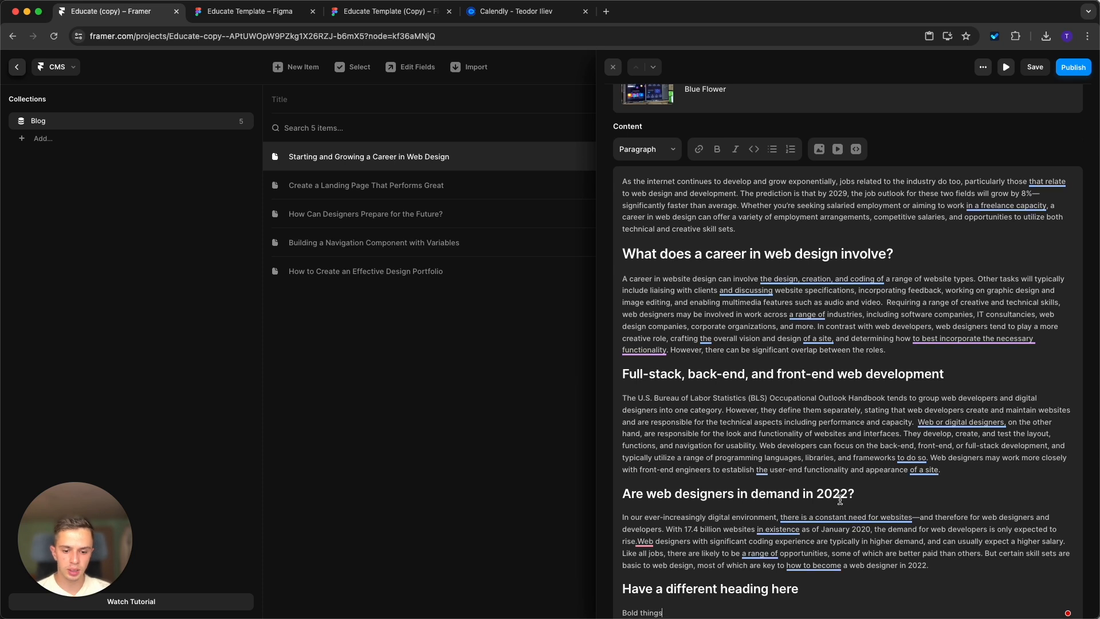
scroll(679, 584, "down", 1)
left_click_drag(615, 593, 663, 587)
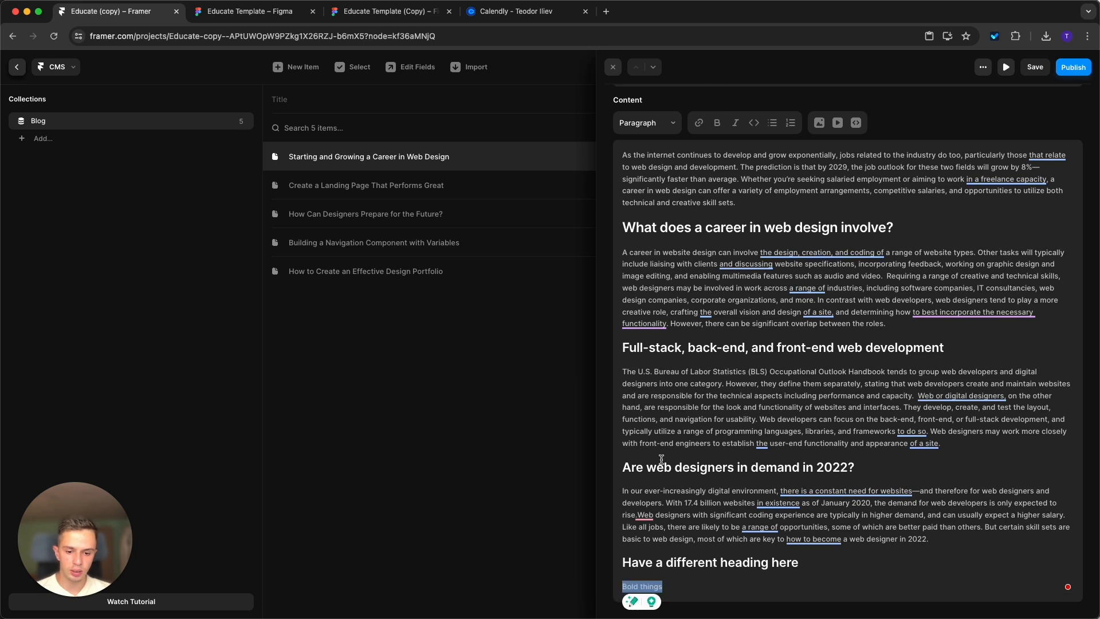
left_click(717, 123)
left_click(735, 122)
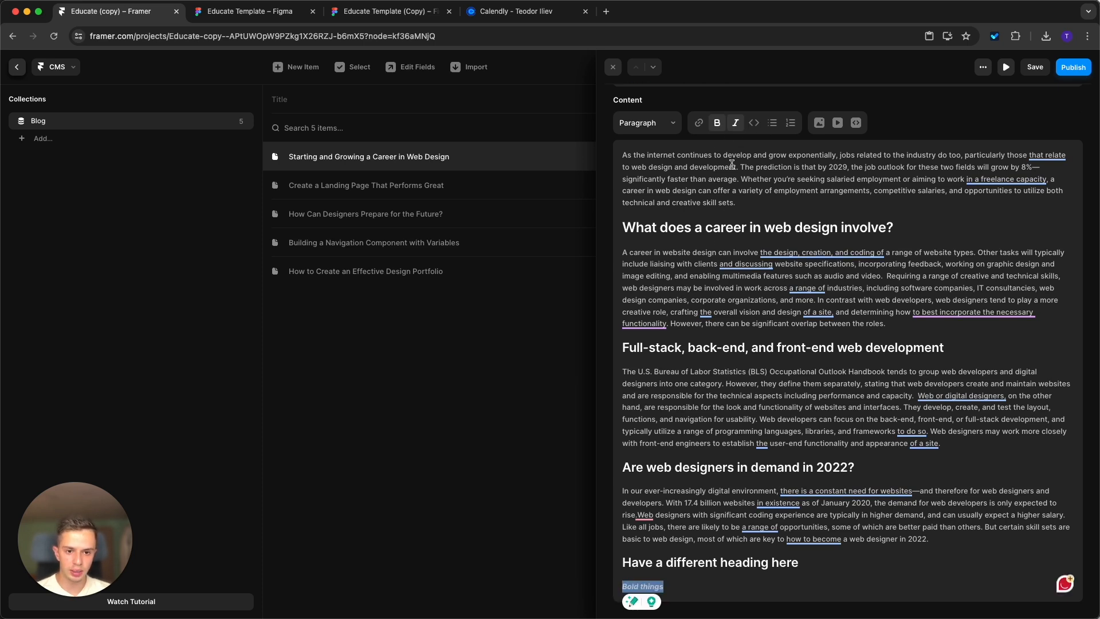
Add the lines "Also have bullet points" and "Like here", format them as a bulleted list, and switch it to a numbered list.
left_click(705, 593)
key("Return")
type("Also have")
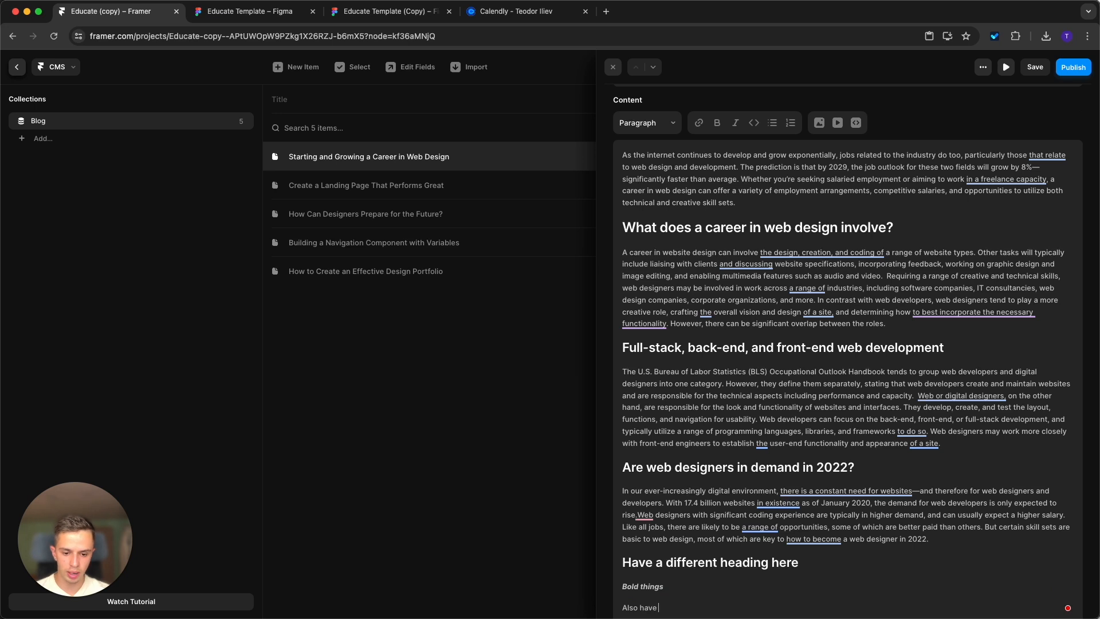
type(" bullet points")
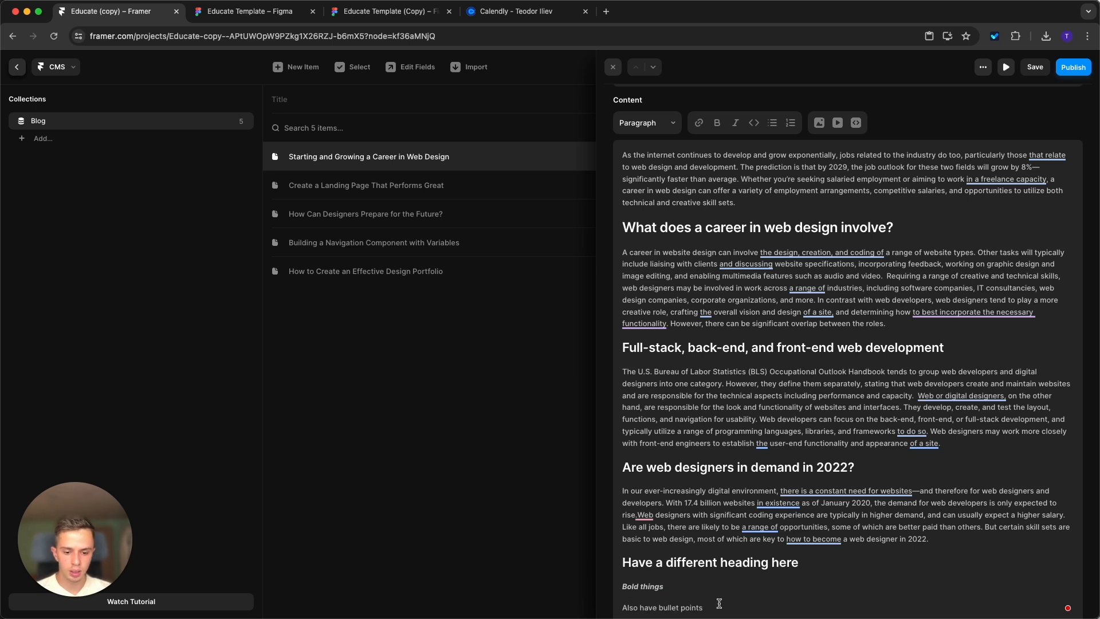
key("Return")
type("Like here")
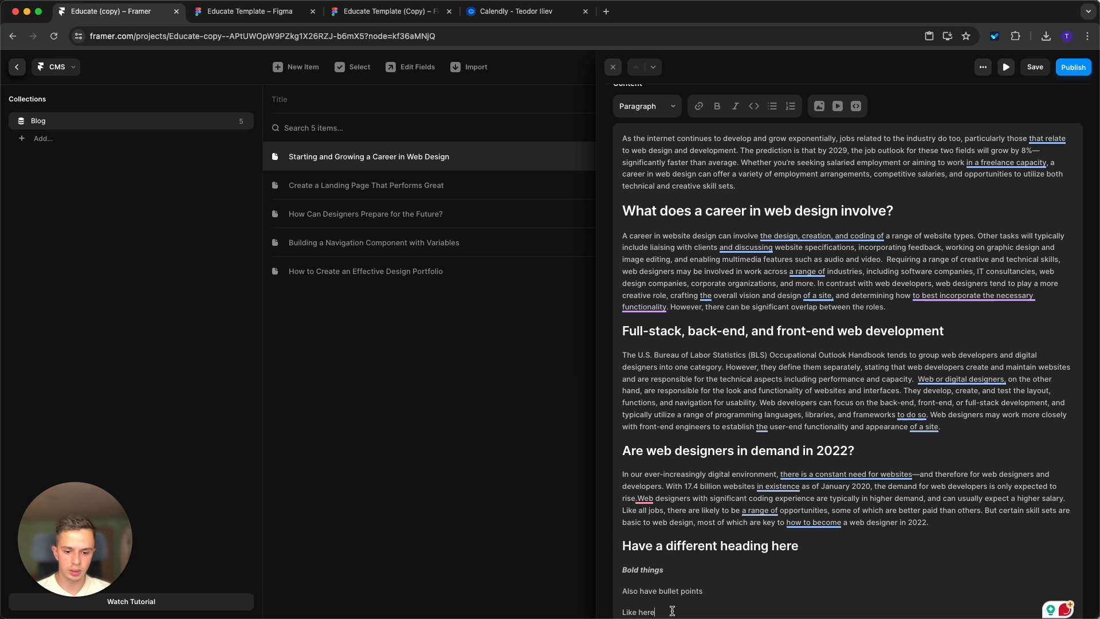
left_click_drag(674, 608, 610, 584)
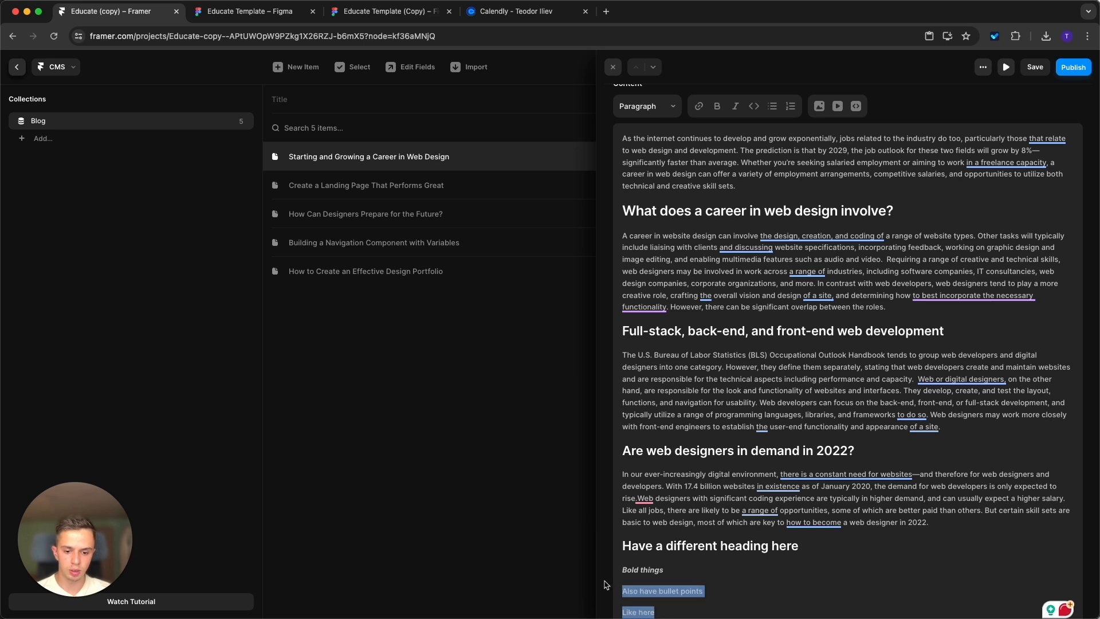
left_click(772, 107)
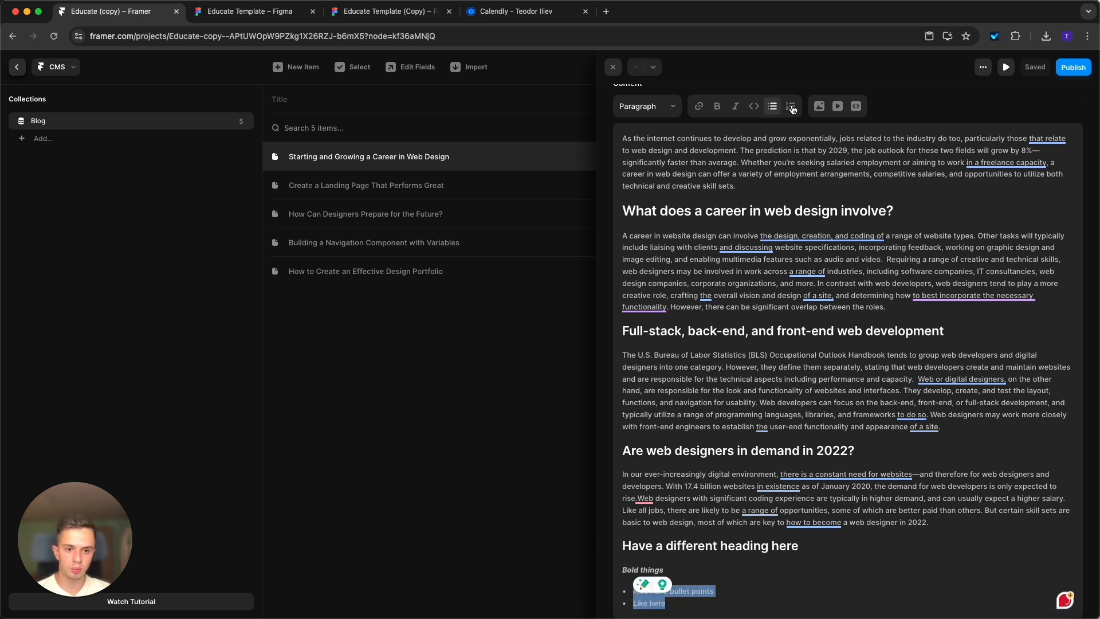
left_click(792, 110)
scroll(814, 131, "down", 1)
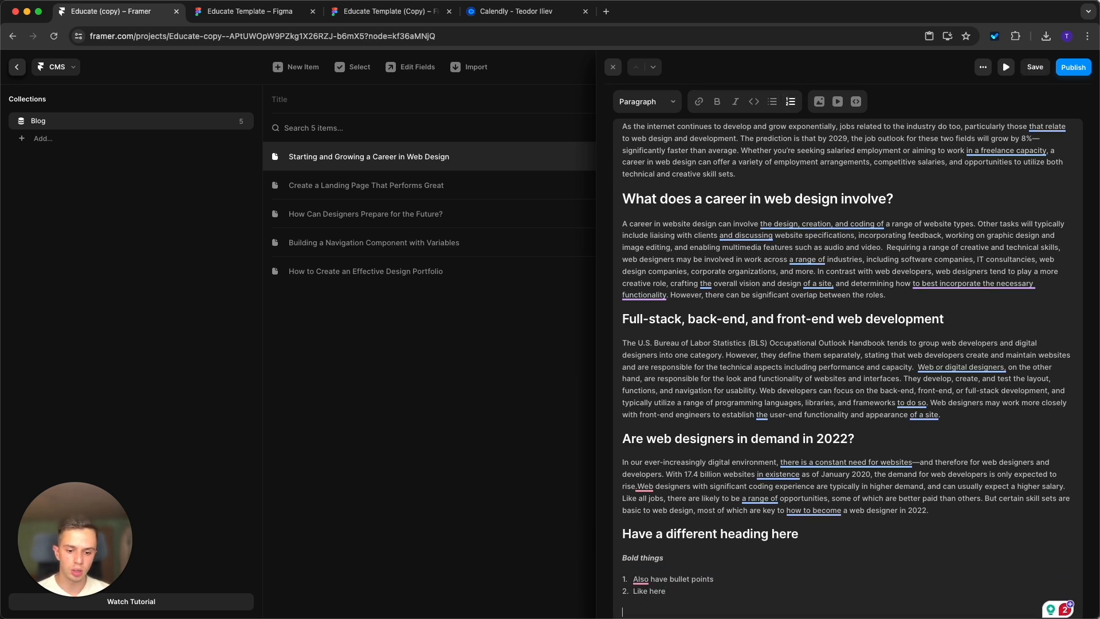
Embed a YouTube video below the numbered list and close the article editor.
left_click(820, 102)
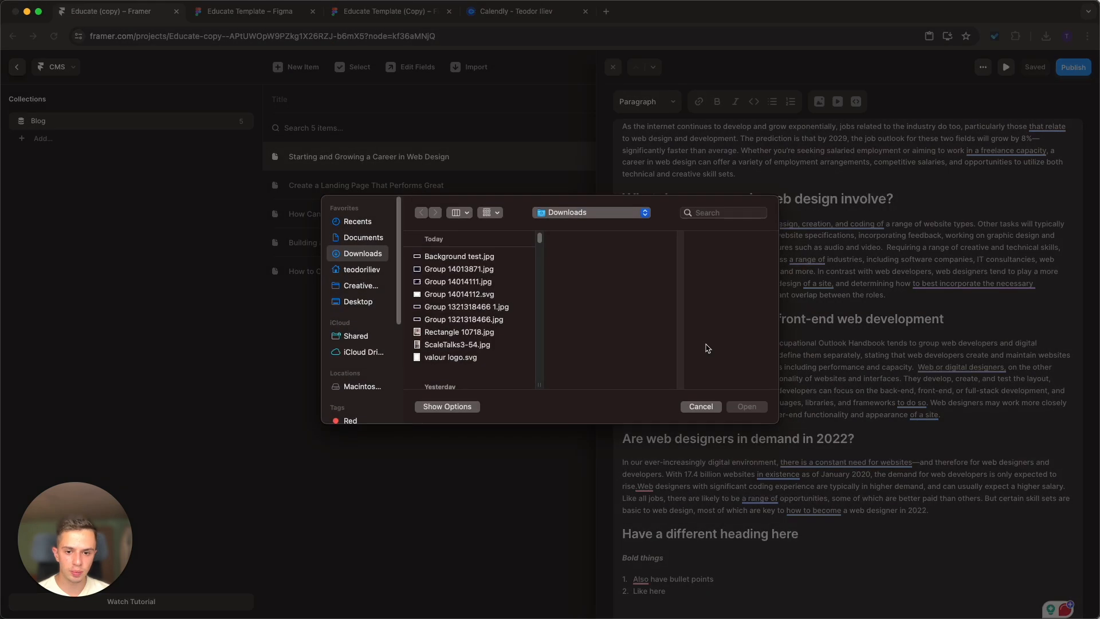
left_click(701, 407)
left_click(838, 102)
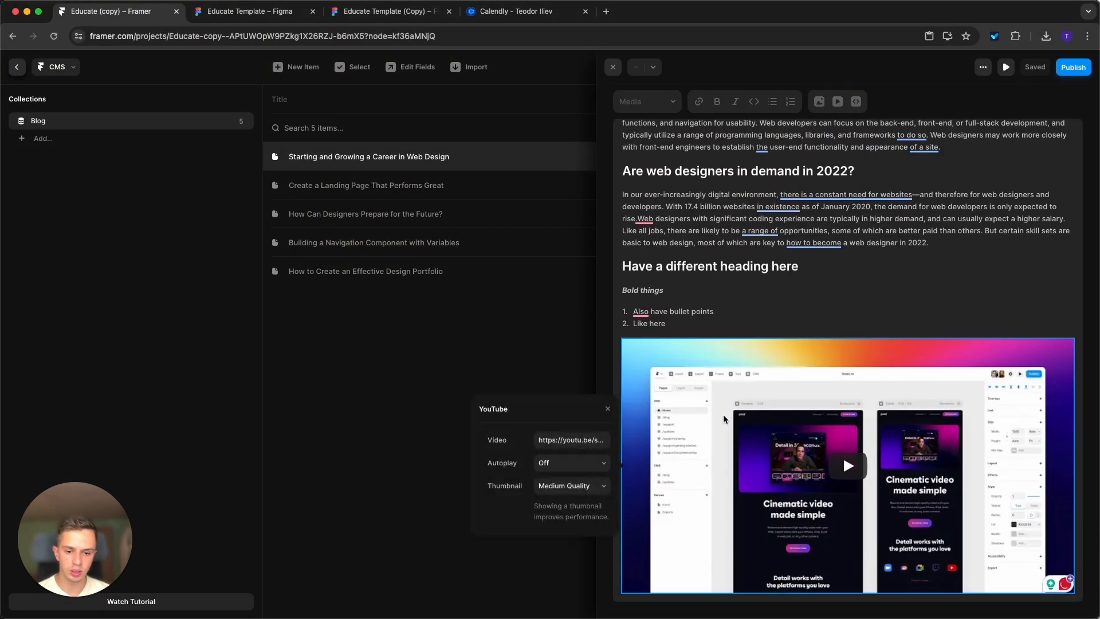
left_click(742, 305)
scroll(748, 314, "up", 2)
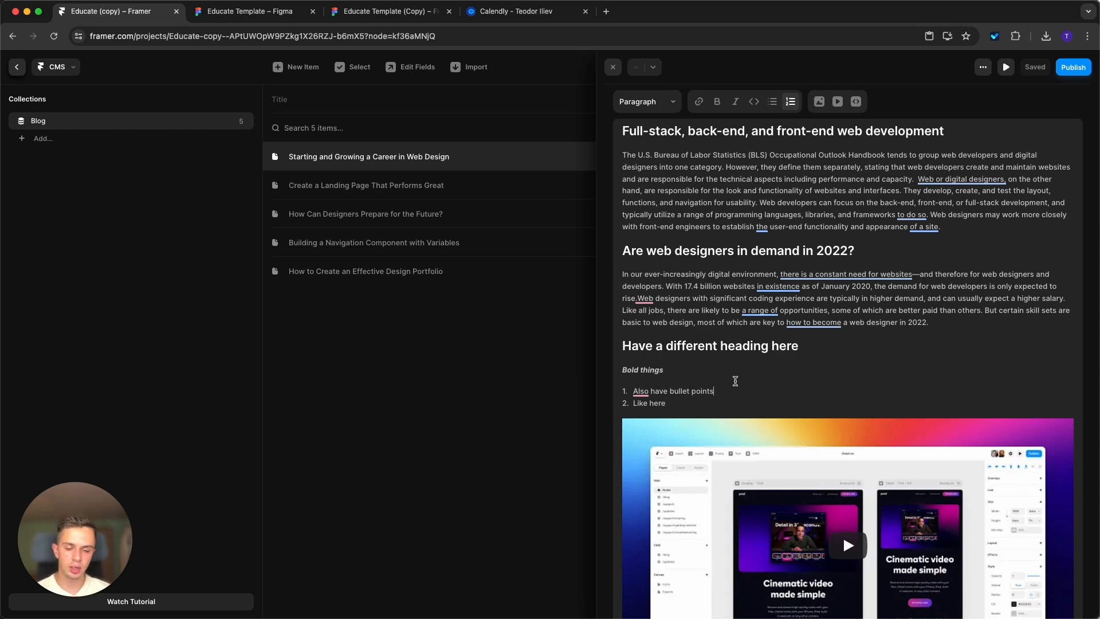
left_click(590, 450)
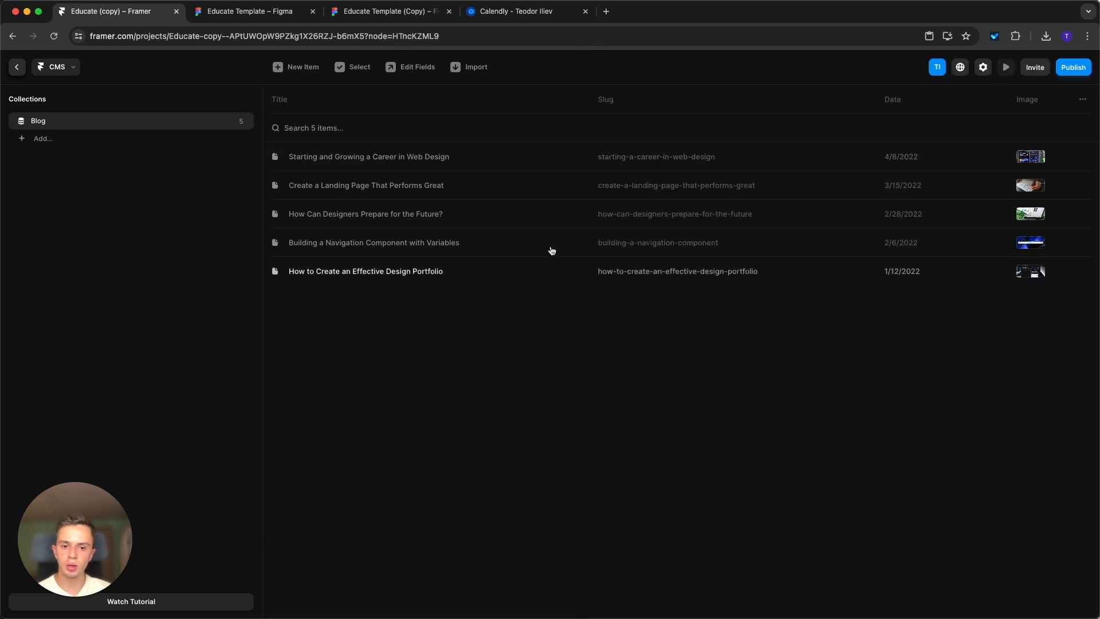
Delete "Starting and Growing a Career in Web Design" from the Blog collection and look at the blank new-item form.
right_click(543, 155)
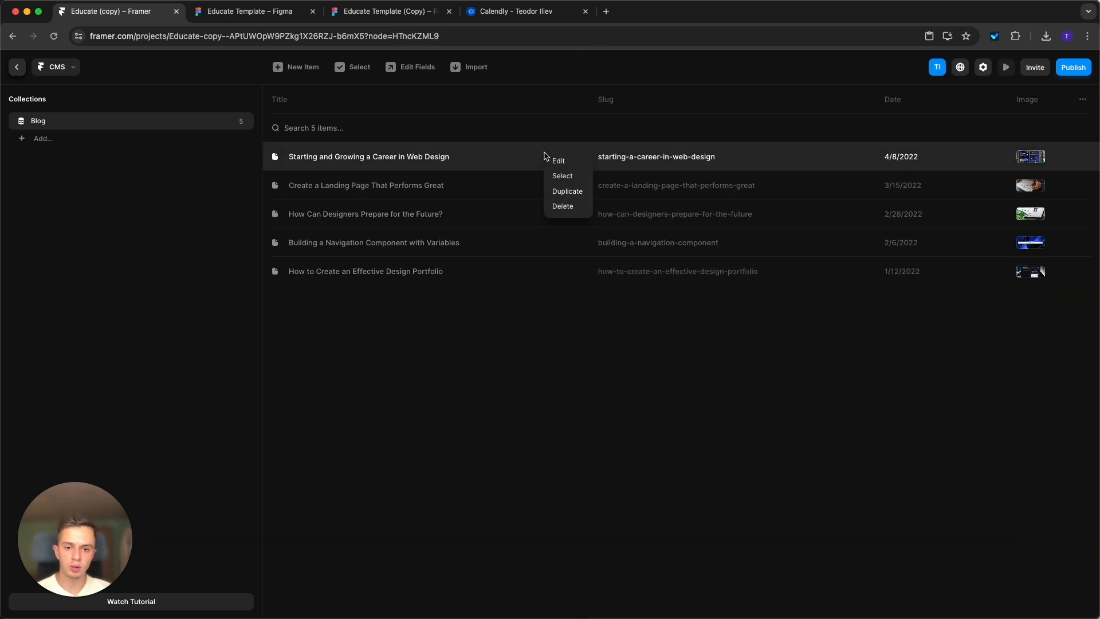
left_click(567, 206)
left_click(570, 355)
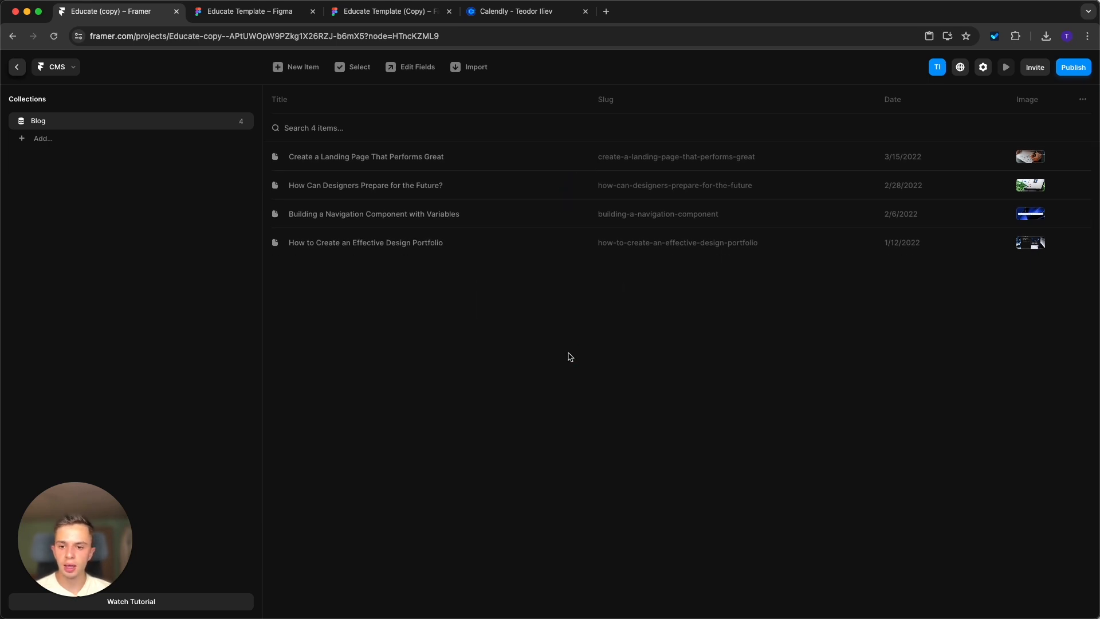
left_click(299, 67)
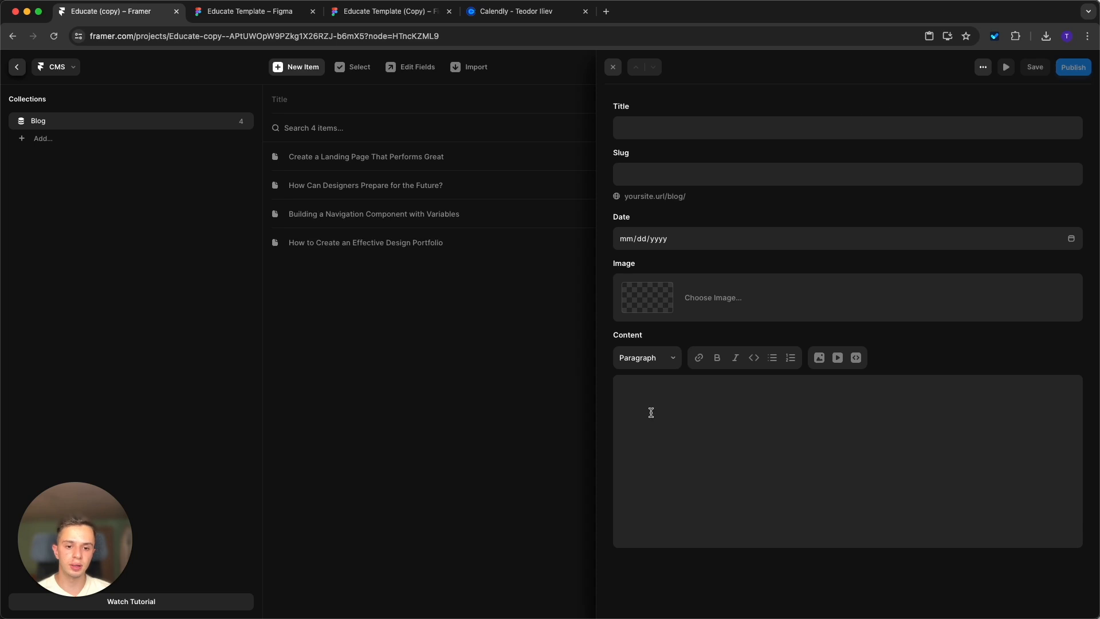
left_click(389, 466)
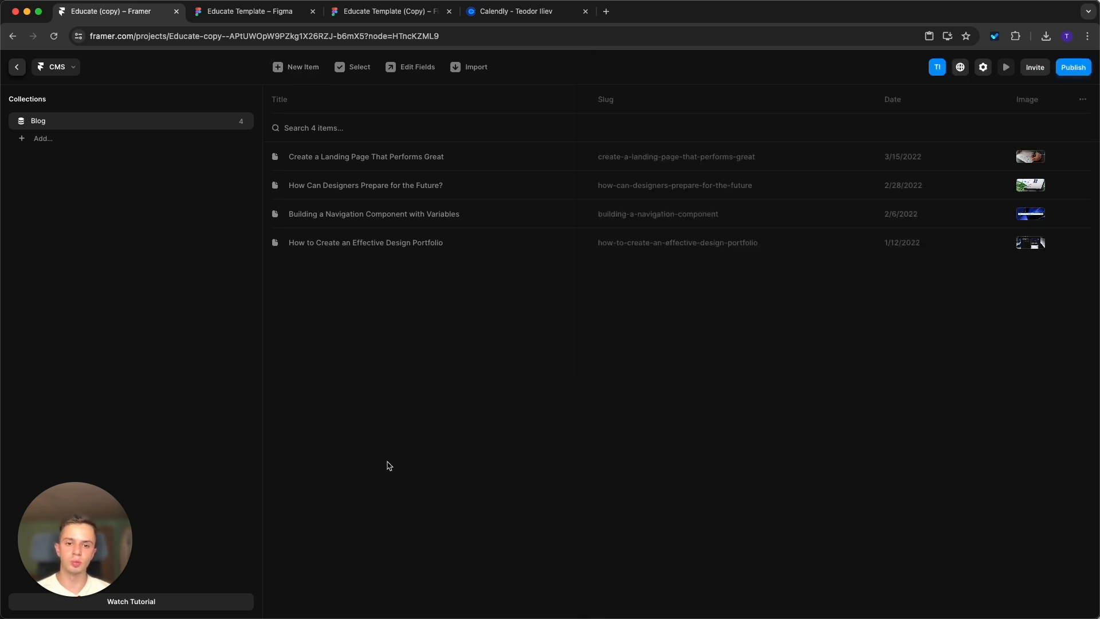
Leave the CMS, open the /contact page and check the Book a Call frame in the copied Figma file before returning to Framer.
left_click(16, 67)
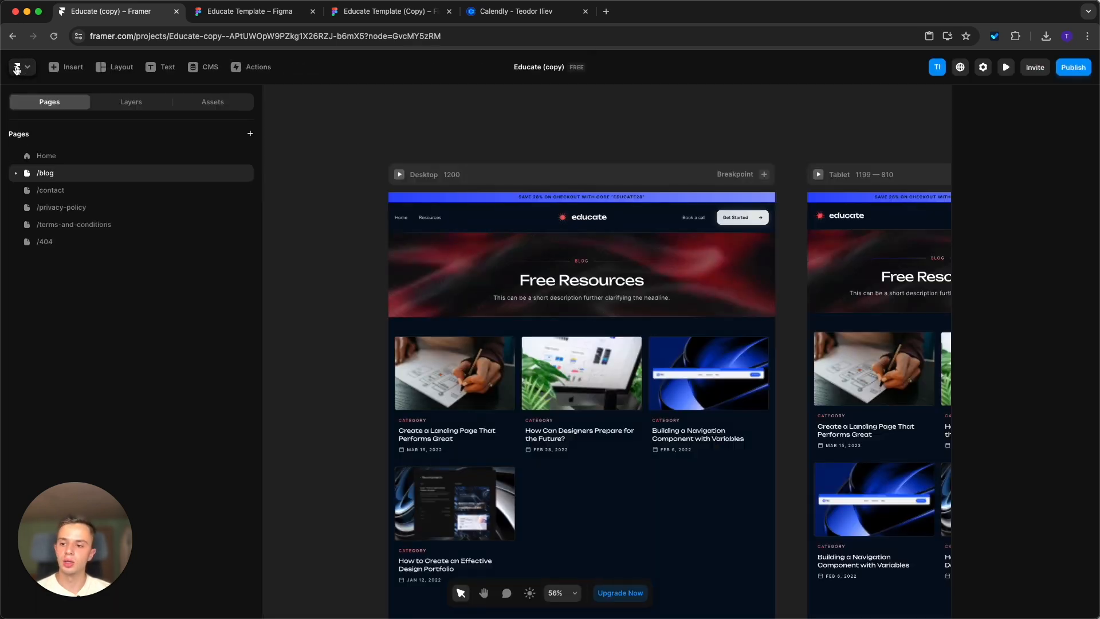
left_click(84, 195)
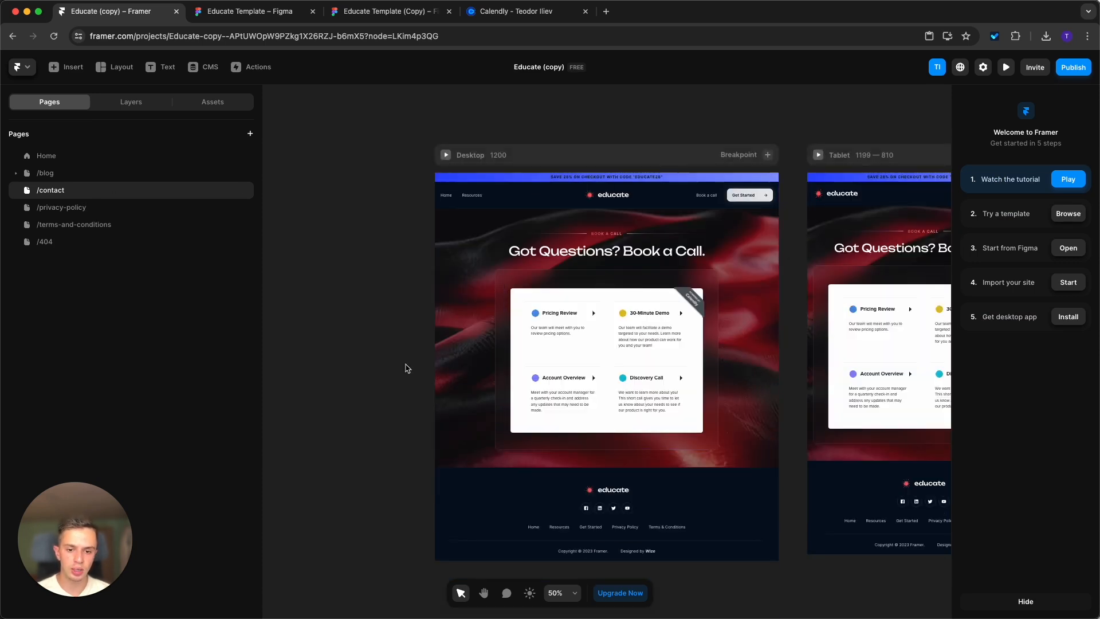
left_click(390, 11)
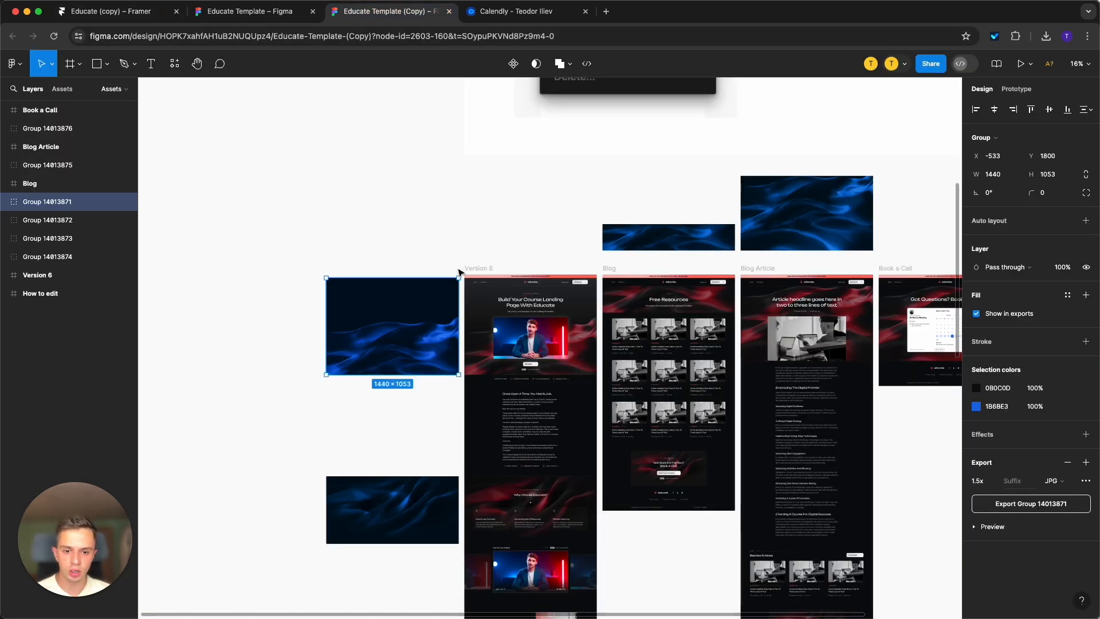
scroll(705, 266, "right", 3)
scroll(762, 263, "up", 5)
left_click(603, 147)
left_click(139, 12)
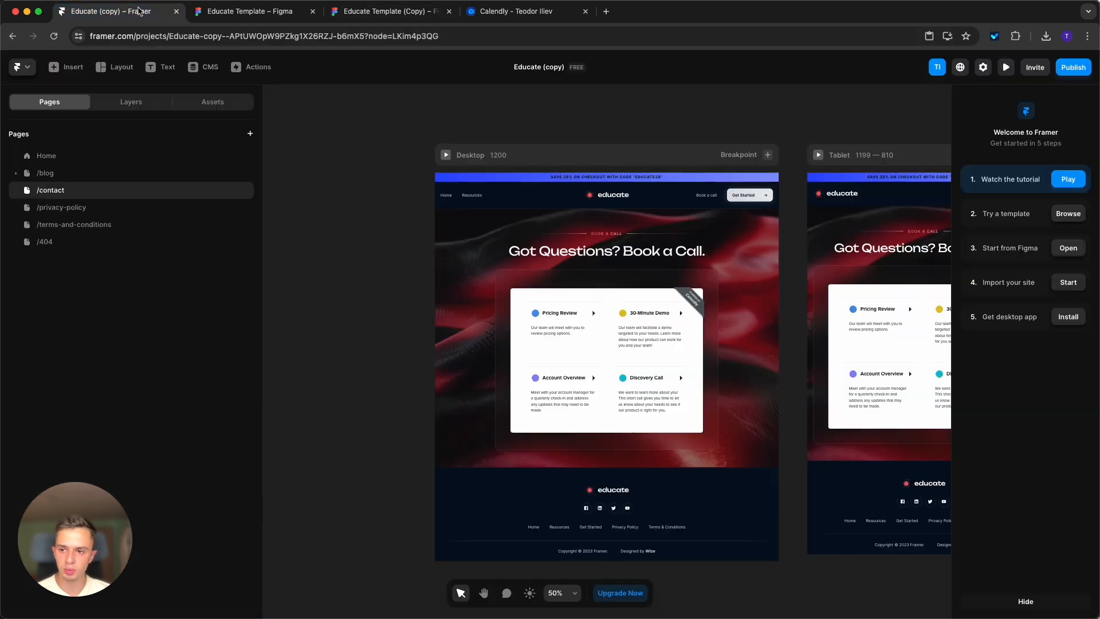
Copy "wizedesign/democall" from the Calendly booking page's address and set it as the calendar of the contact page's Calendly component in Framer.
scroll(811, 352, "up", 2)
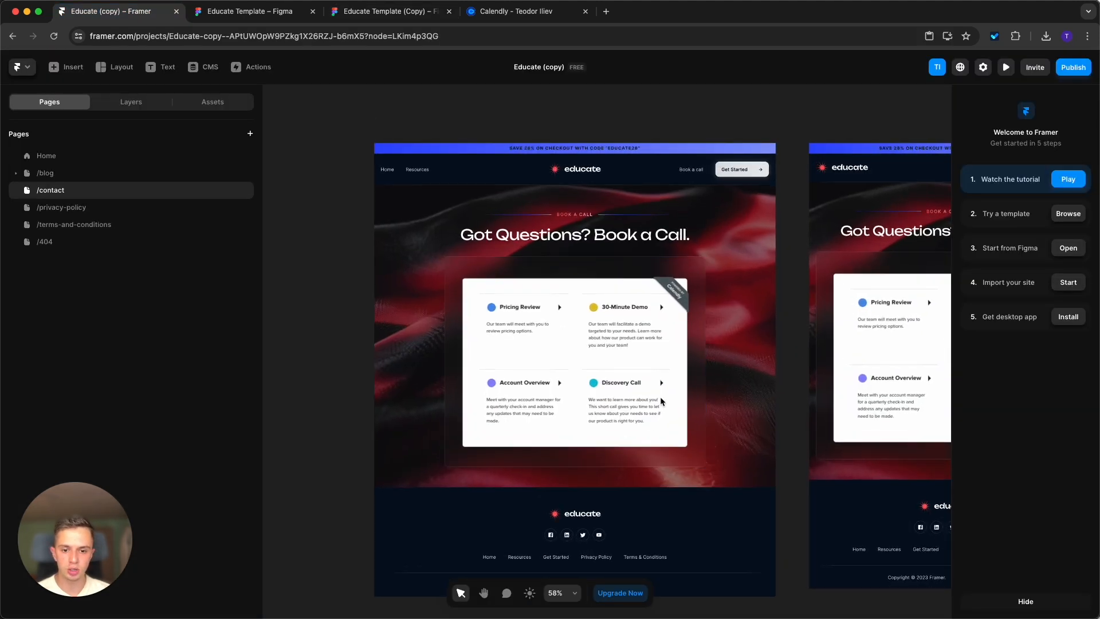
scroll(660, 397, "up", 2)
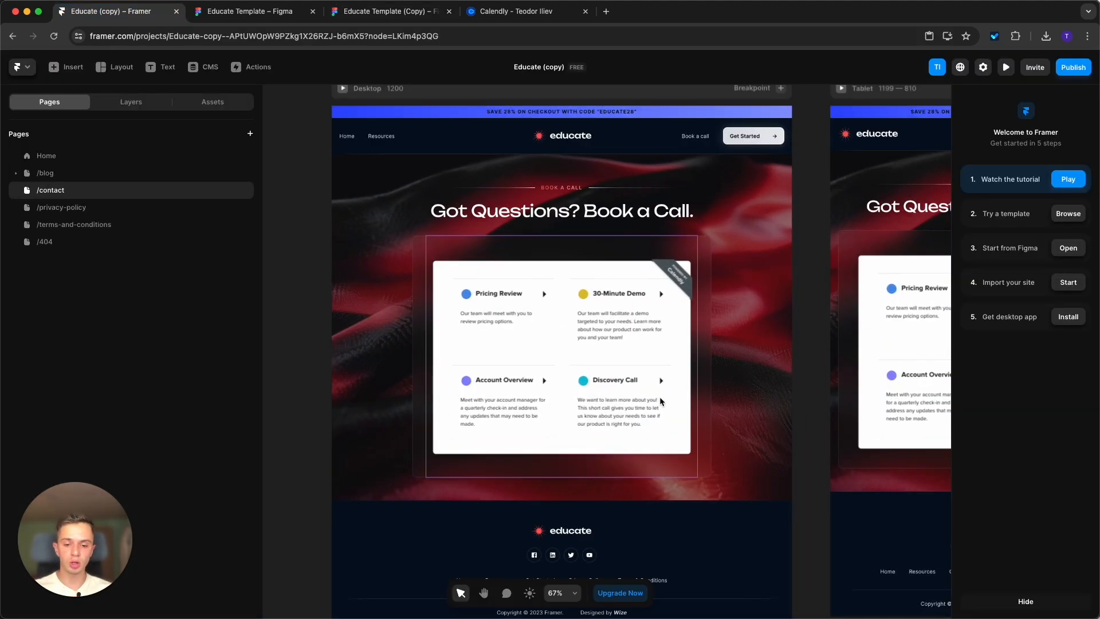
left_click(643, 381)
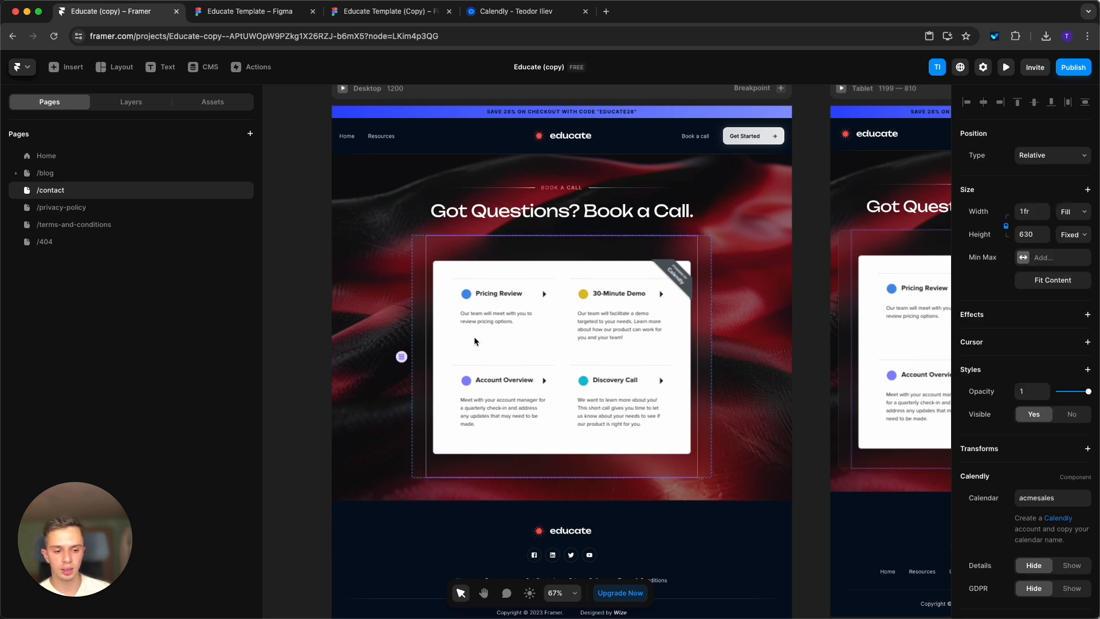
left_click(473, 12)
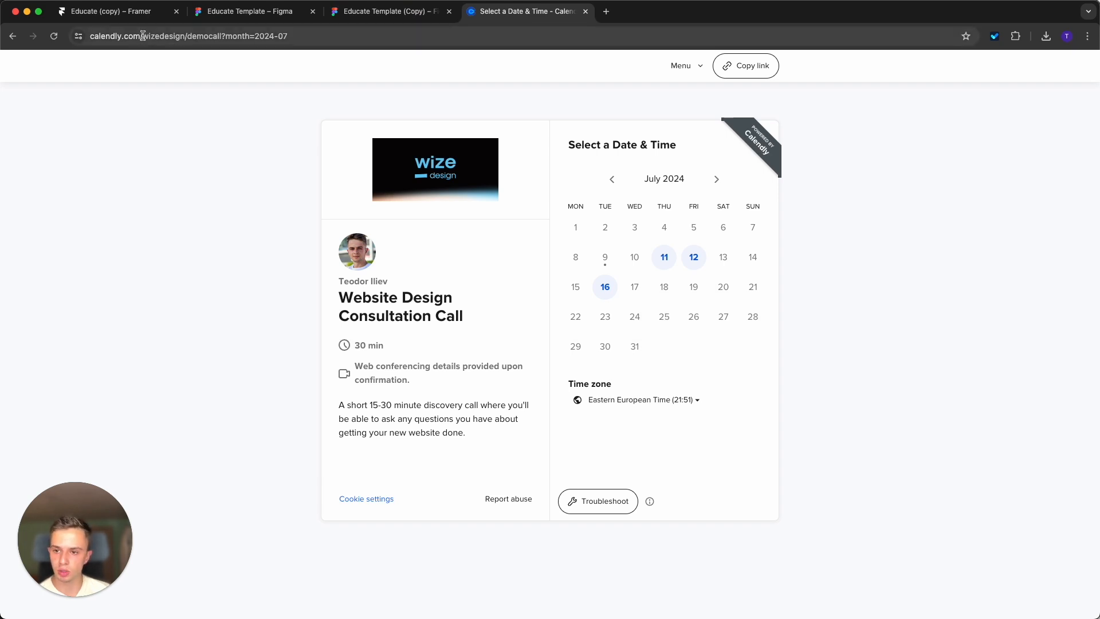
left_click_drag(143, 36, 225, 36)
key("ctrl+c")
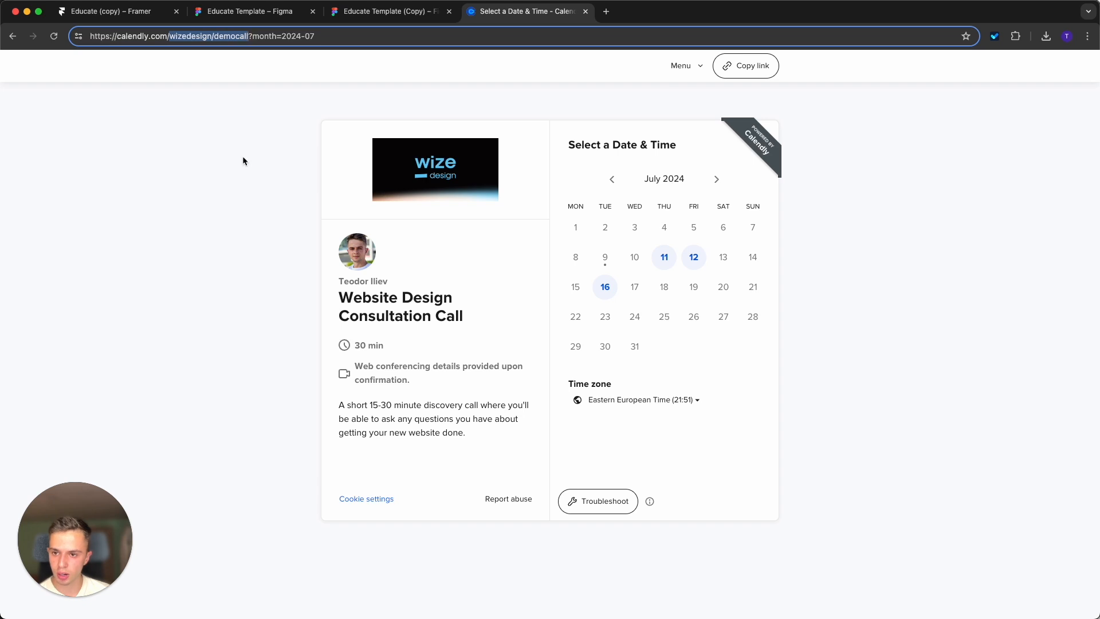
left_click(117, 12)
left_click(1079, 499)
key("ctrl+v")
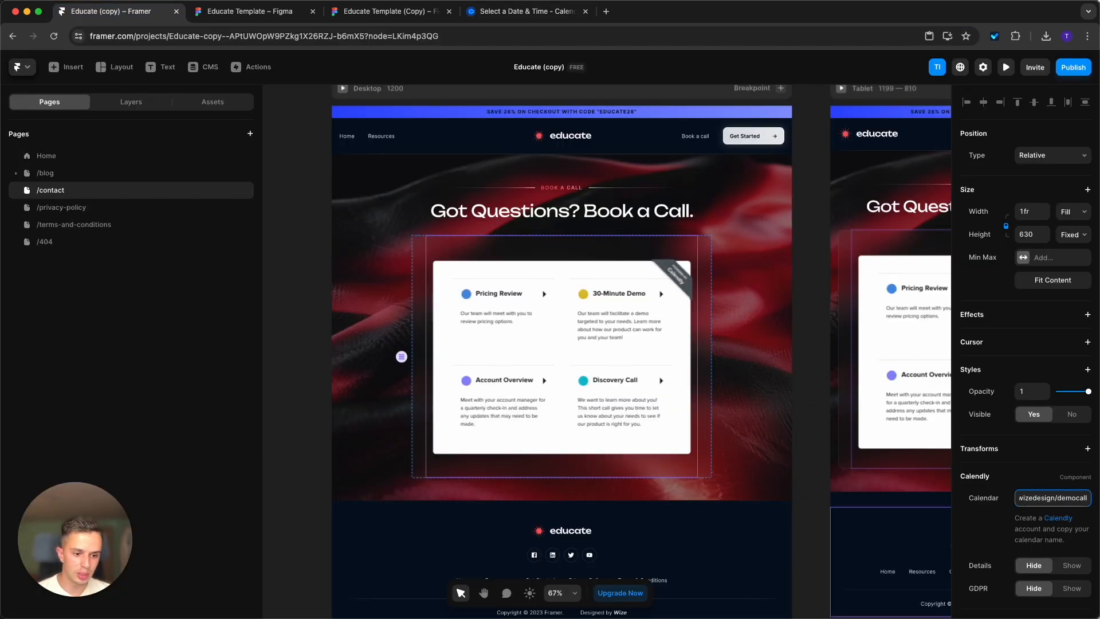
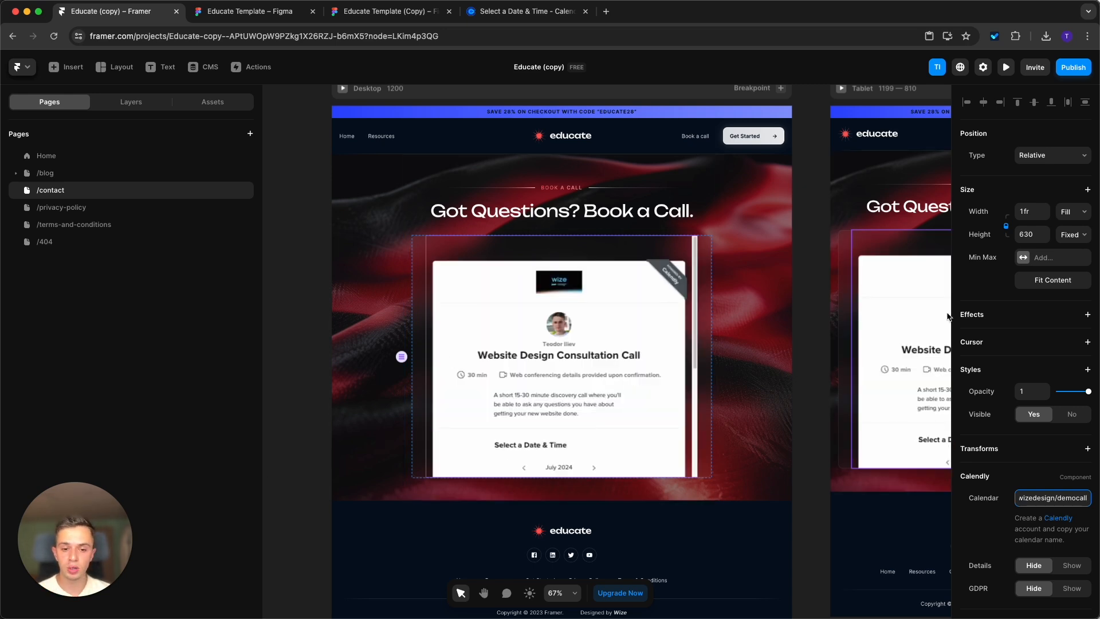
Stretch the desktop Calendly component on the contact page to a height of about 1143.
left_click(707, 305)
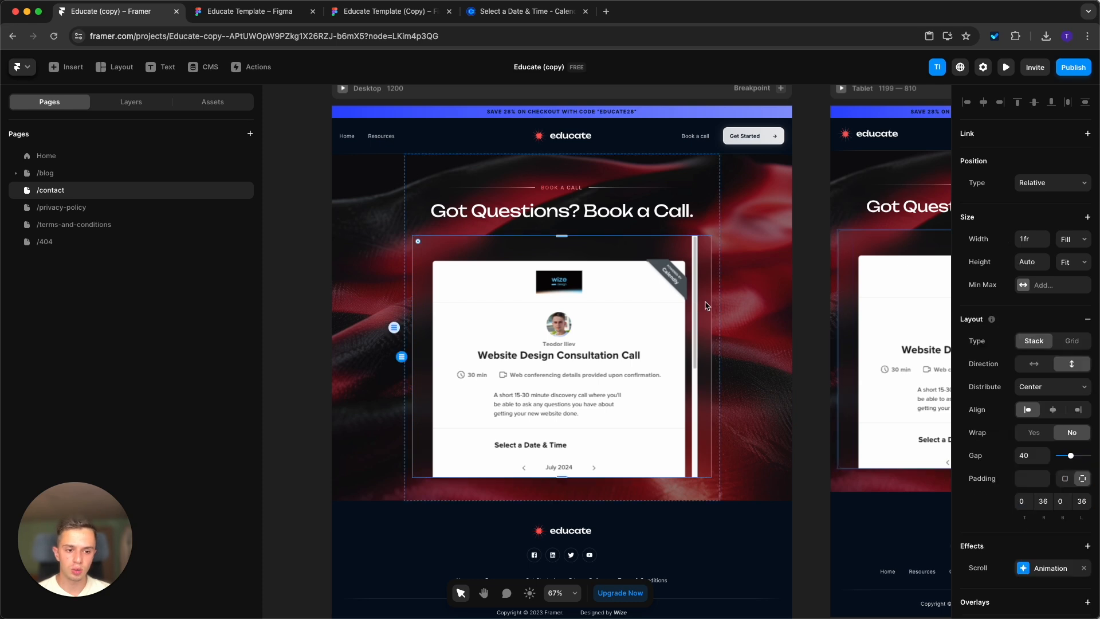
left_click(662, 309)
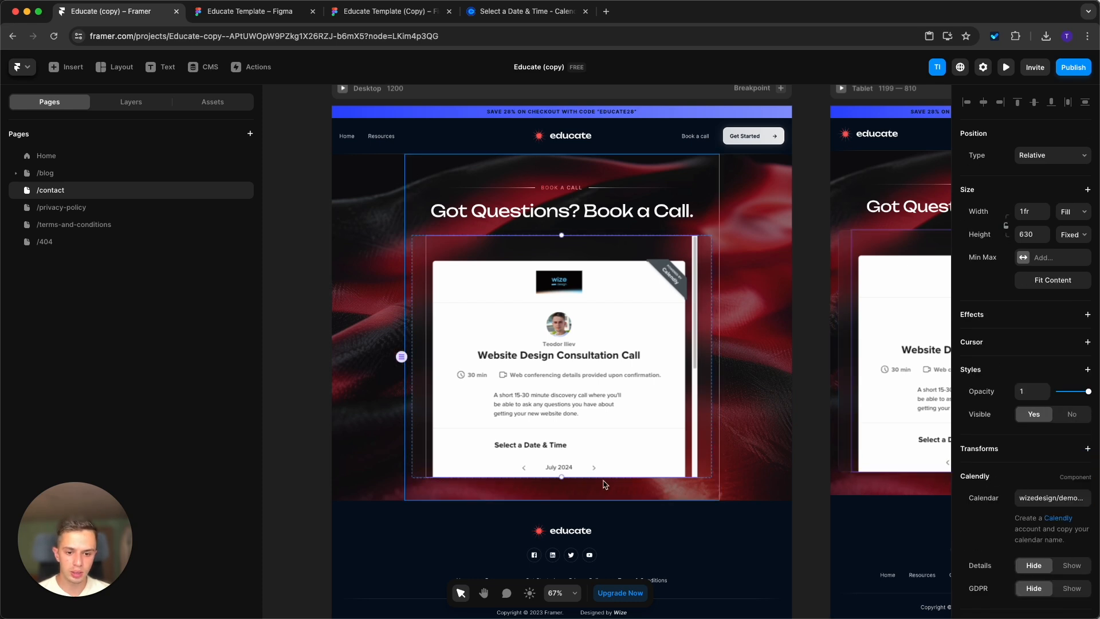
left_click_drag(562, 476, 561, 579)
scroll(563, 576, "down", 2)
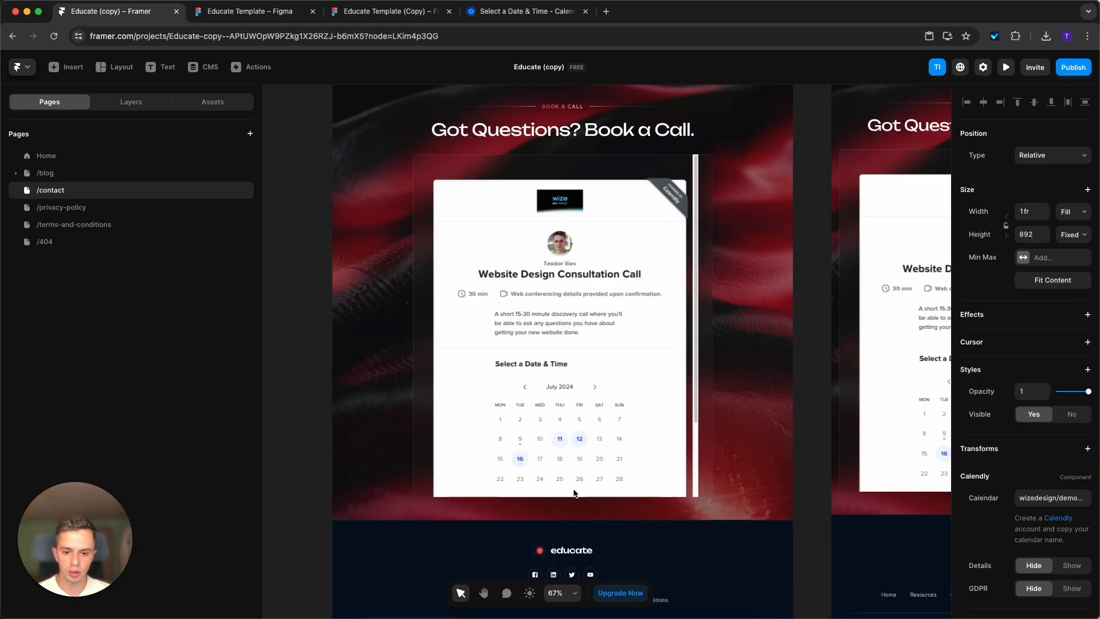
left_click_drag(567, 498, 572, 597)
left_click(707, 440)
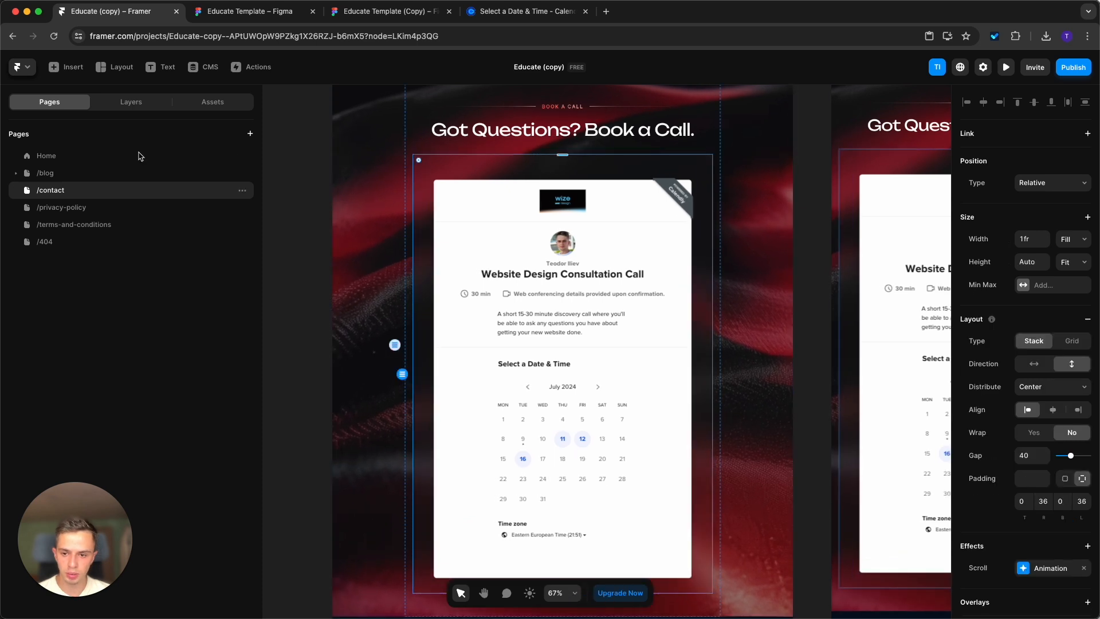
Select the desktop Hero stack that holds the Calendly component and set its max width to 1080.
left_click(130, 104)
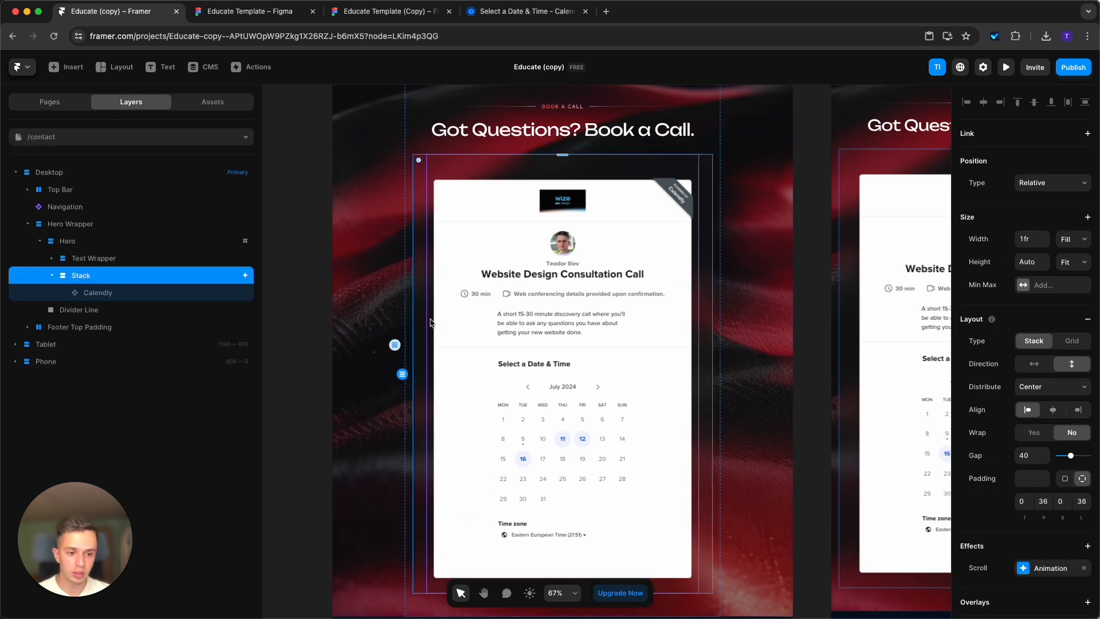
left_click(434, 149)
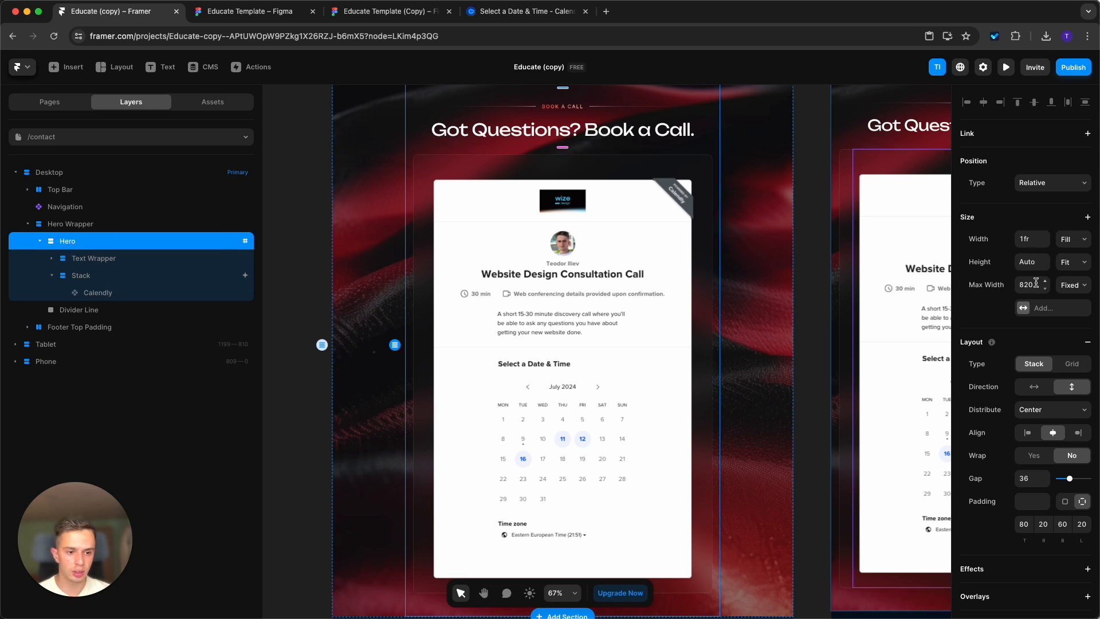
left_click(1032, 283)
type("1080")
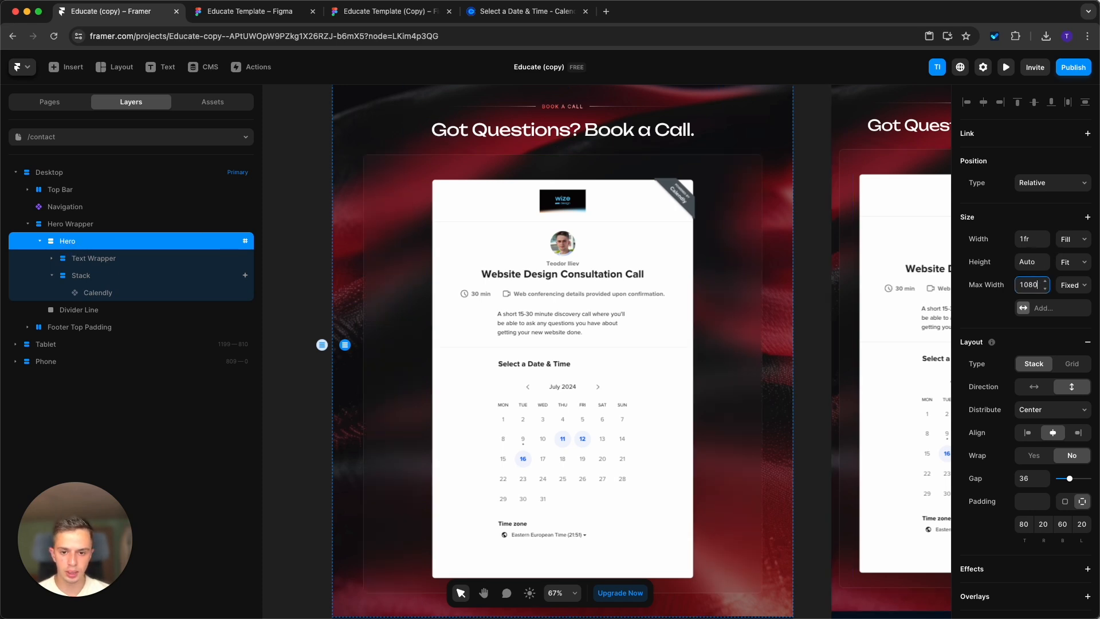
Set the desktop Hero stack's max width to 1200.
left_click(627, 311)
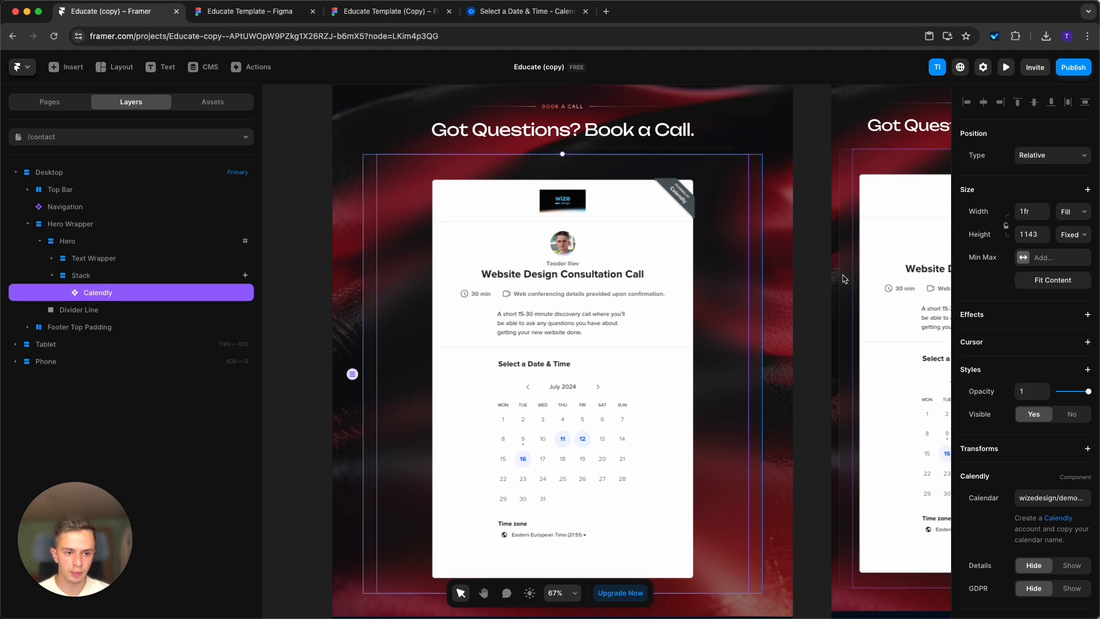
left_click(84, 275)
left_click(95, 245)
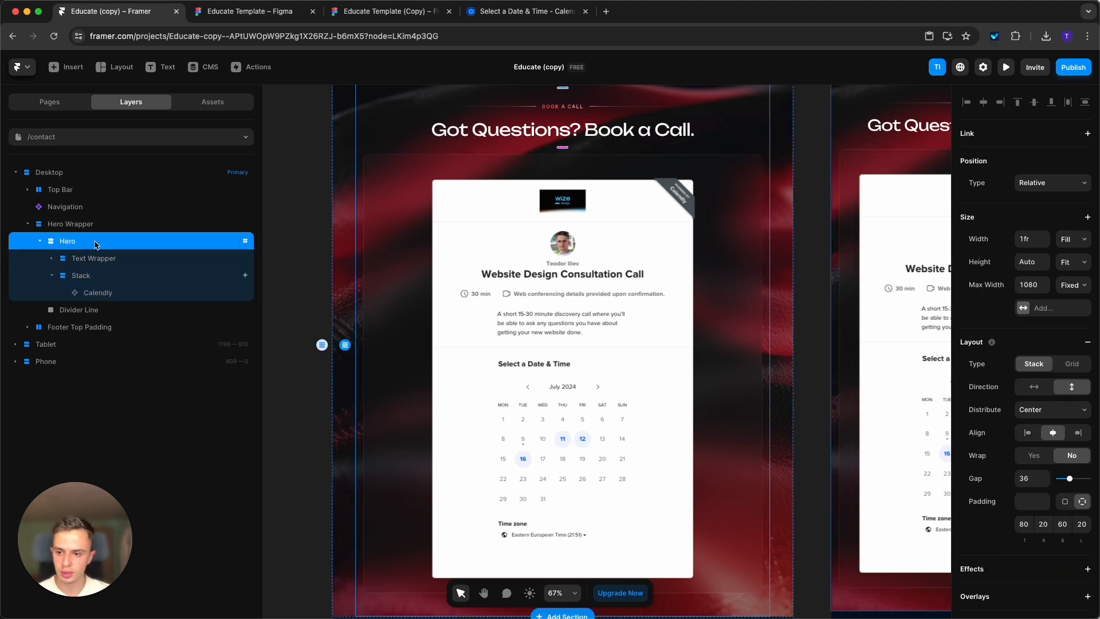
left_click(1031, 285)
type("1200")
key("Return")
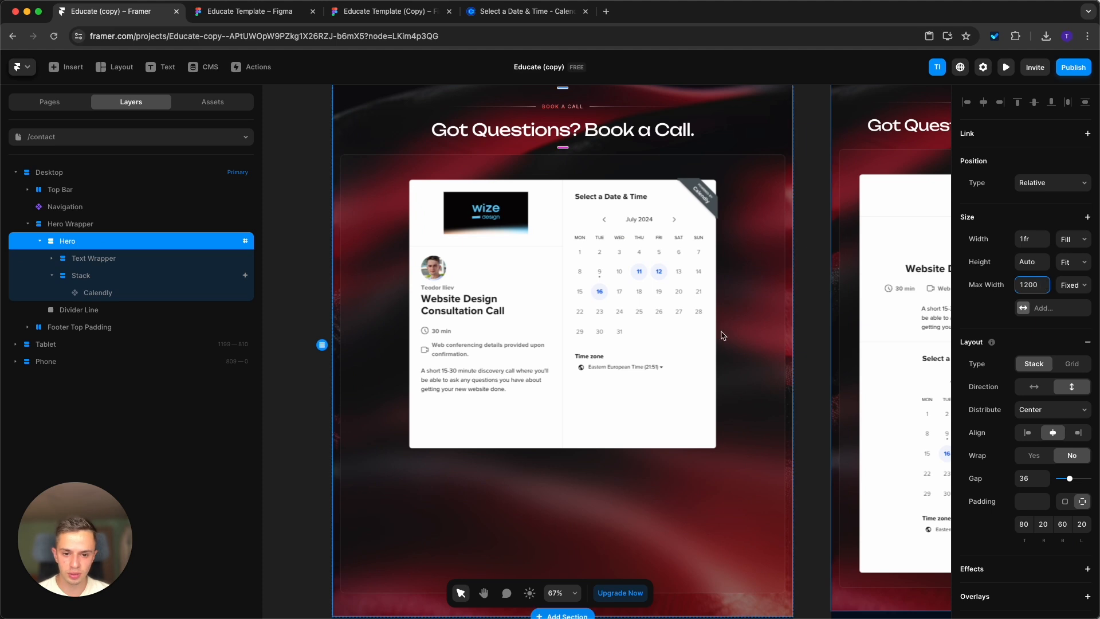
Shorten the desktop Calendly component to a height of about 823 and lock its aspect ratio.
scroll(728, 349, "down", 1)
left_click(841, 500)
left_click(589, 314)
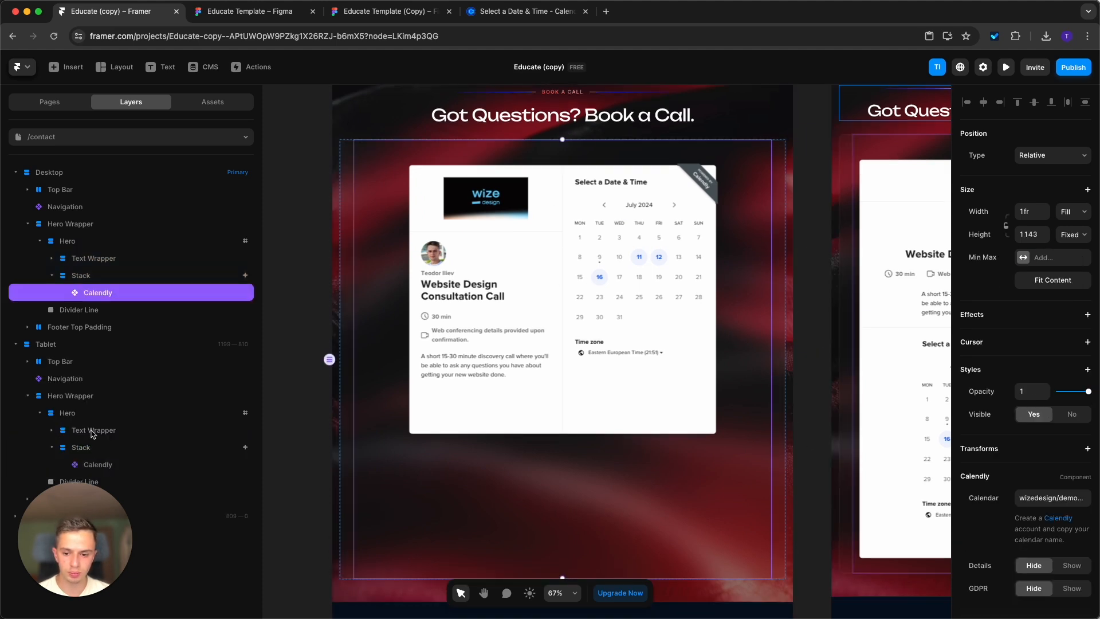
scroll(574, 521, "down", 2)
scroll(575, 521, "up", 1)
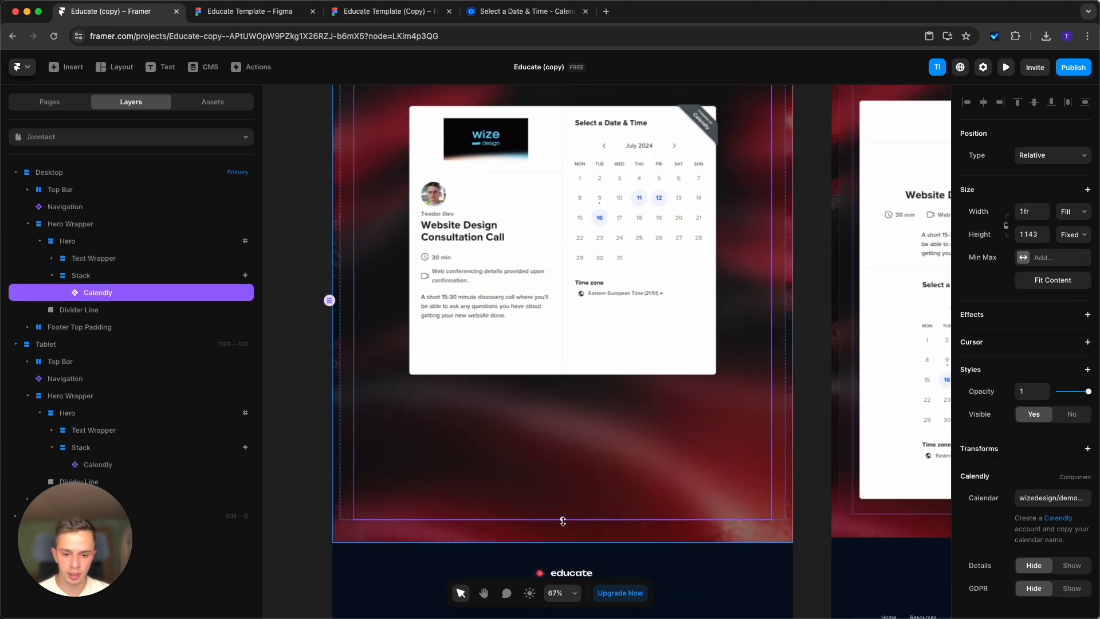
left_click_drag(563, 519, 576, 401)
scroll(587, 489, "up", 4)
scroll(587, 489, "down", 2)
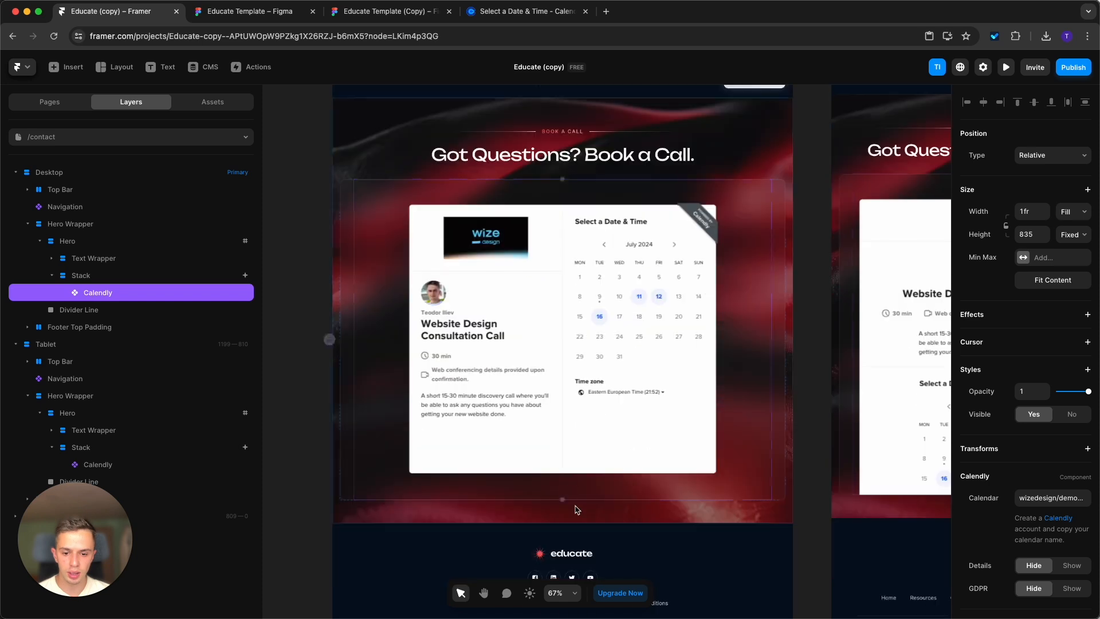
left_click_drag(562, 499, 562, 496)
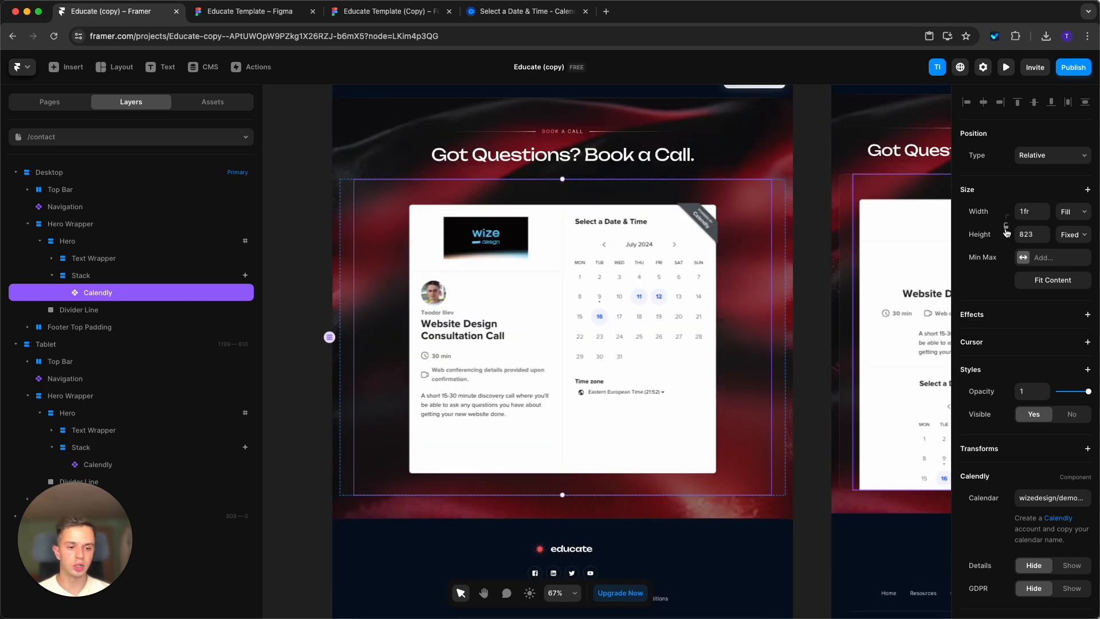
left_click(1006, 228)
Unlock the tablet Calendly component's aspect ratio and stretch its height to about 1150.
left_click_drag(796, 275, 430, 311)
left_click(664, 315)
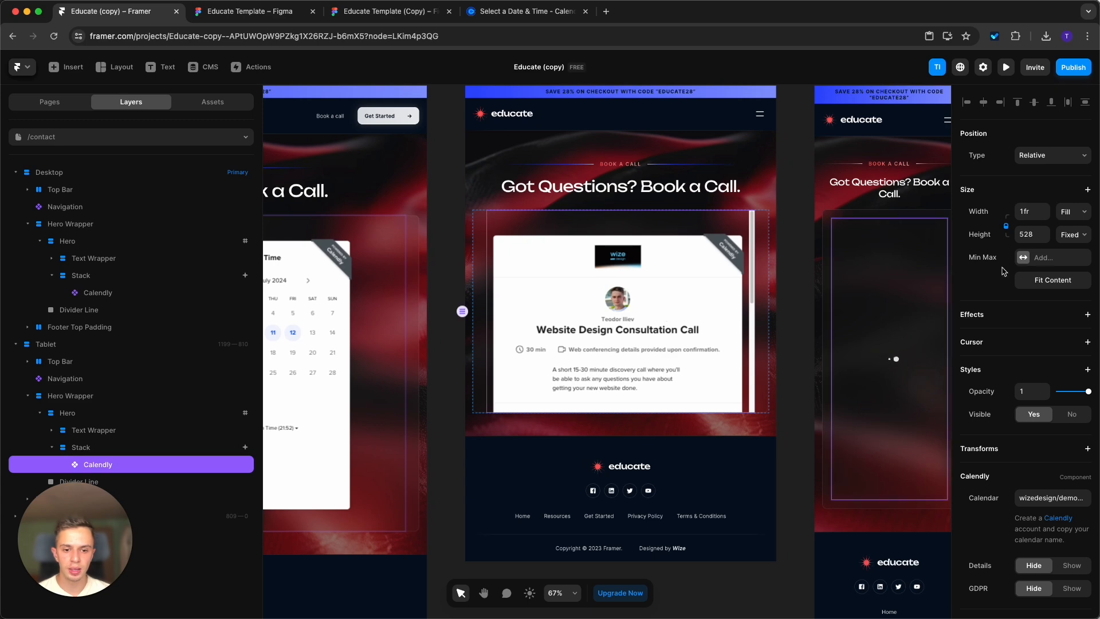
left_click(1006, 228)
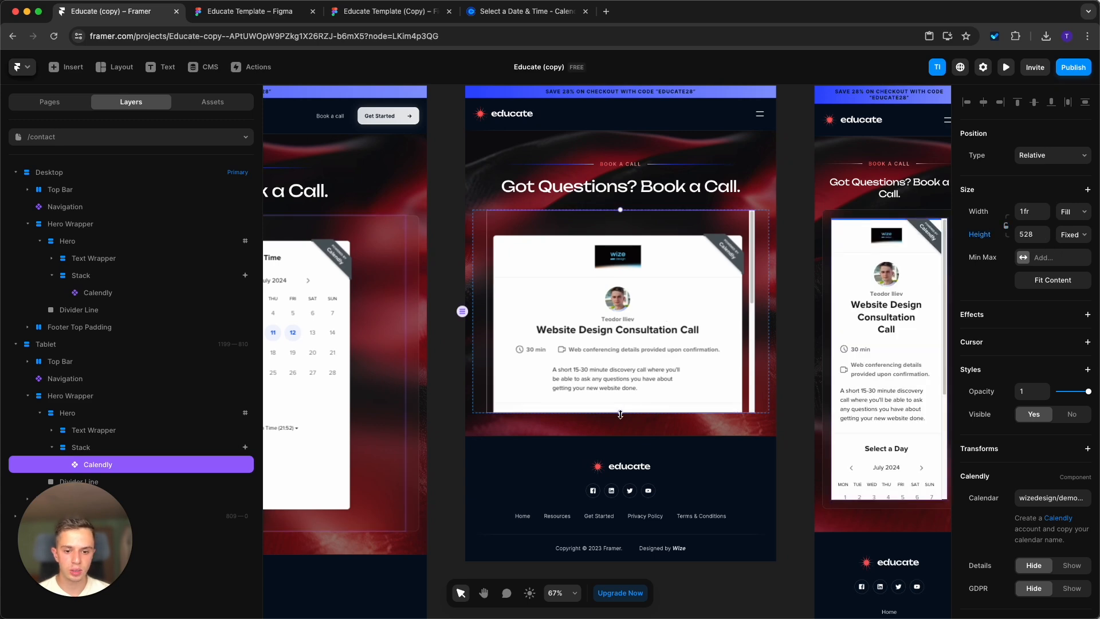
left_click_drag(620, 414, 646, 588)
scroll(647, 539, "down", 2)
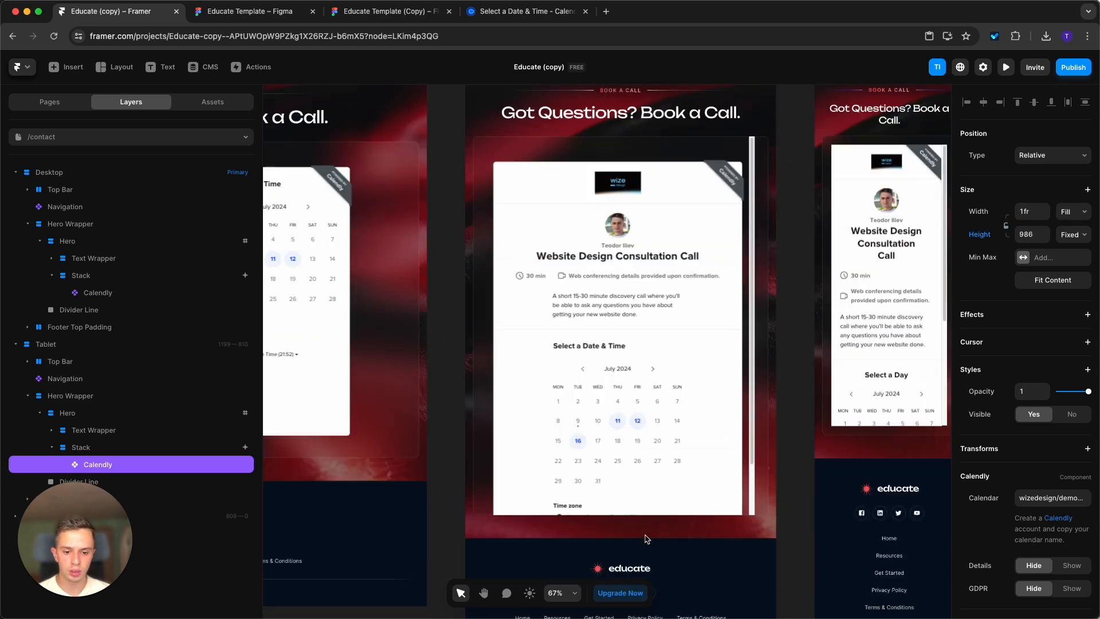
scroll(647, 539, "down", 4)
left_click_drag(621, 354, 620, 418)
scroll(620, 418, "up", 7)
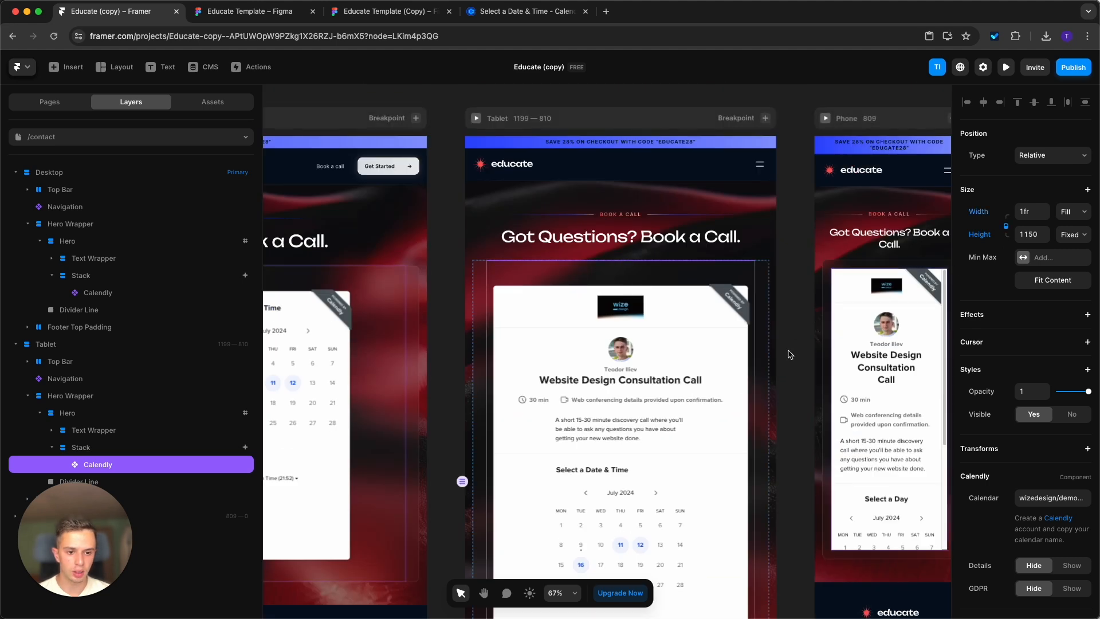
Unlock the phone Calendly component's aspect ratio, stretch its height until the whole calendar fits, and deselect it.
scroll(790, 355, "right", 5)
scroll(790, 355, "down", 2)
left_click(615, 315)
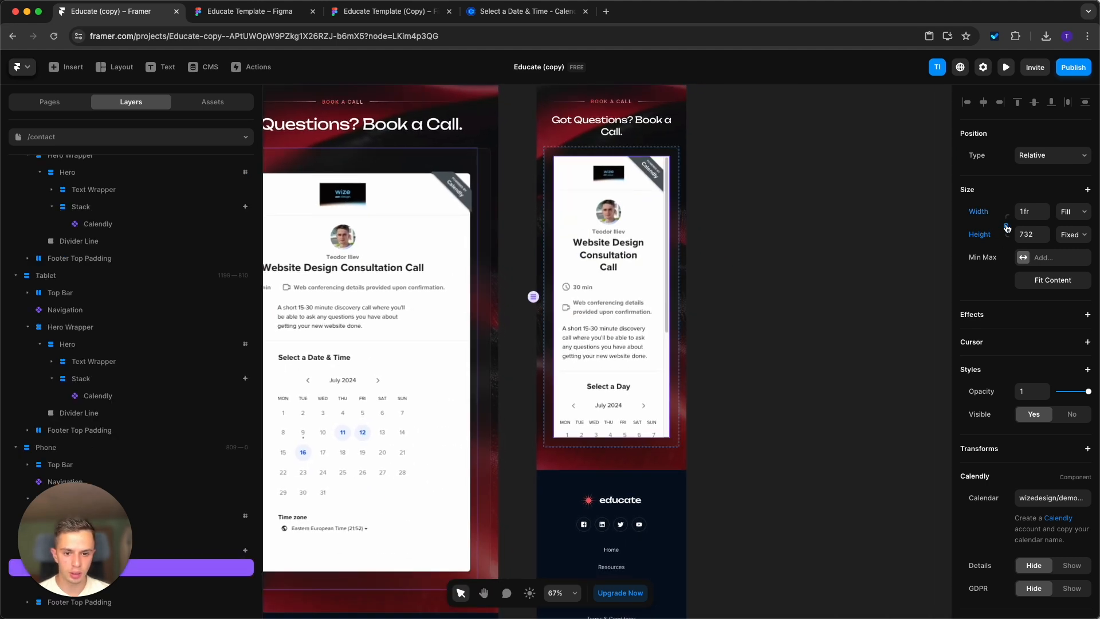
left_click_drag(609, 447, 611, 587)
scroll(609, 393, "down", 4)
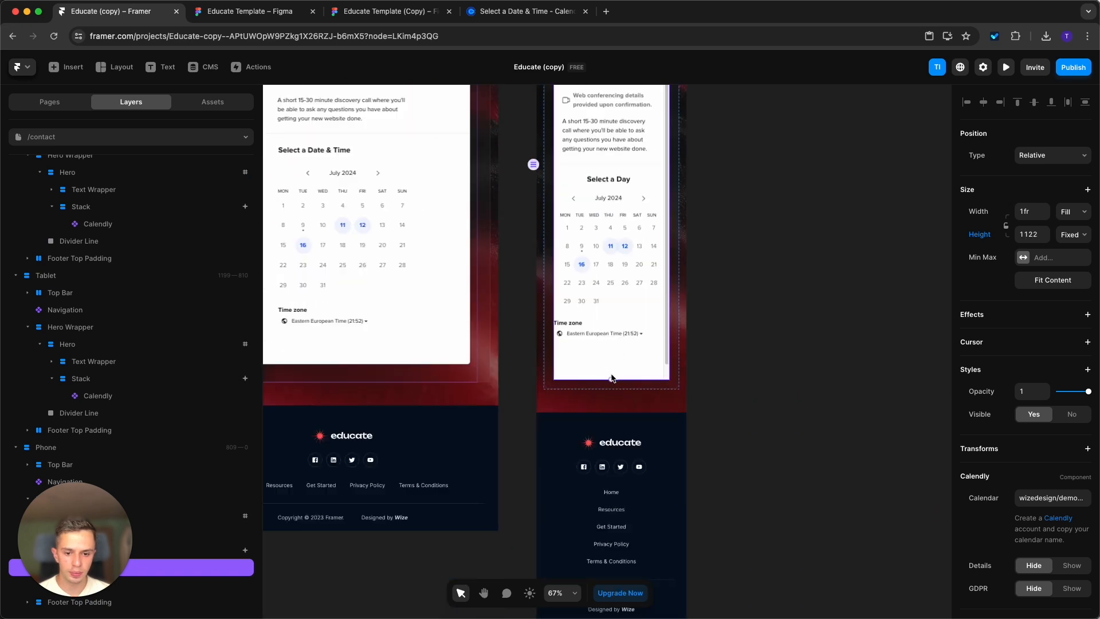
mouse_move(611, 379)
left_mouse_down()
mouse_move(611, 394)
mouse_move(611, 385)
left_mouse_up()
scroll(776, 299, "up", 5)
left_click(775, 299)
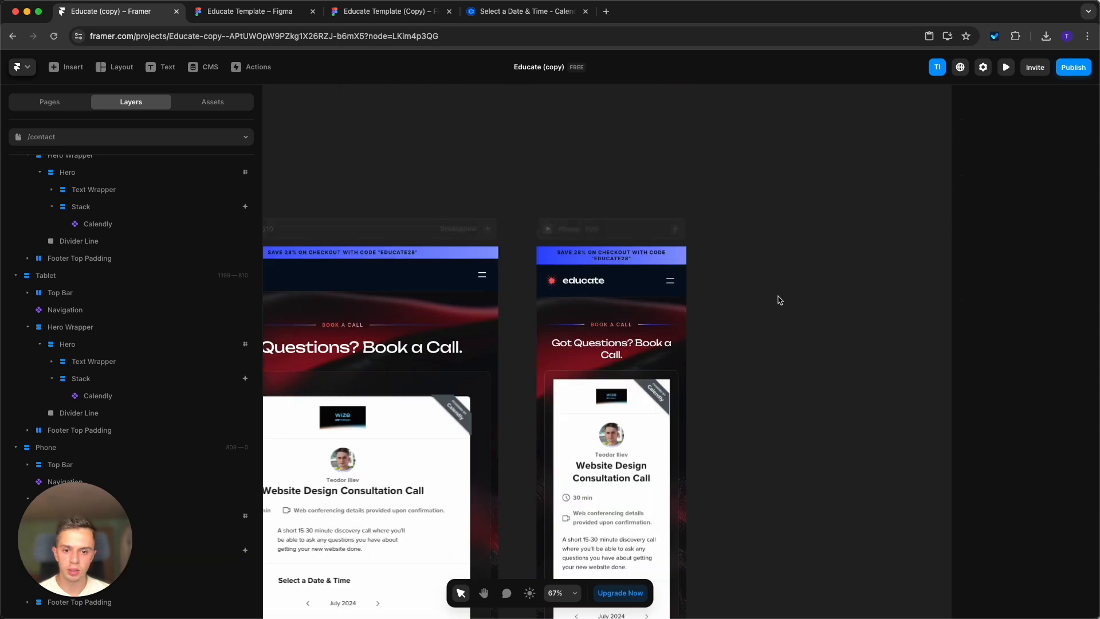
Check the contact page's booking calendar across the desktop, tablet and phone breakpoints.
scroll(712, 355, "down", 5)
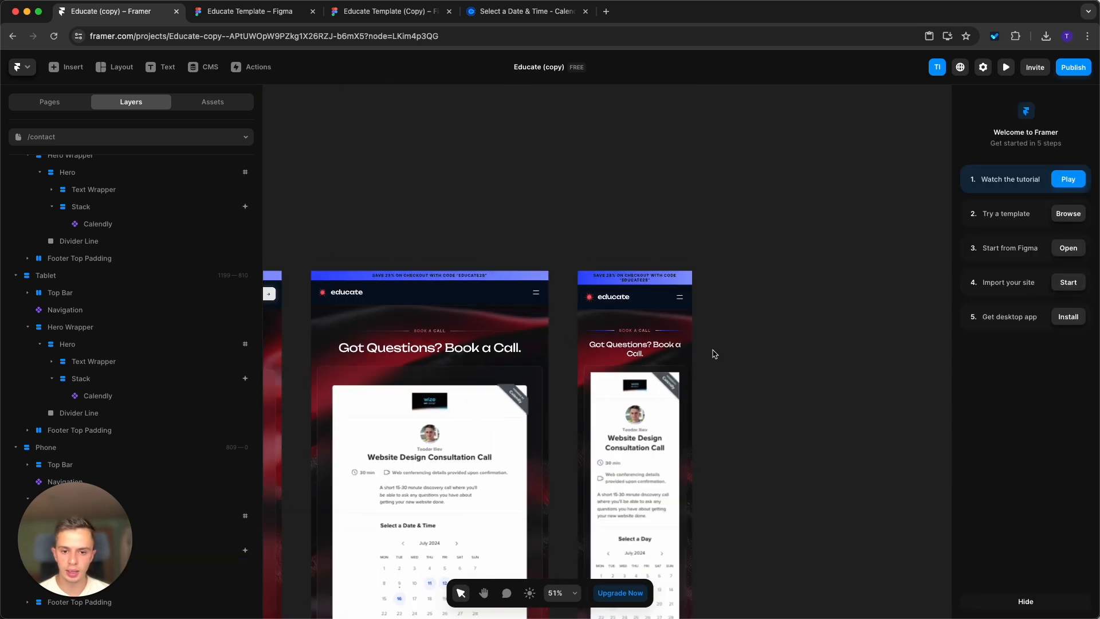
scroll(664, 290, "left", 5)
scroll(573, 343, "down", 2)
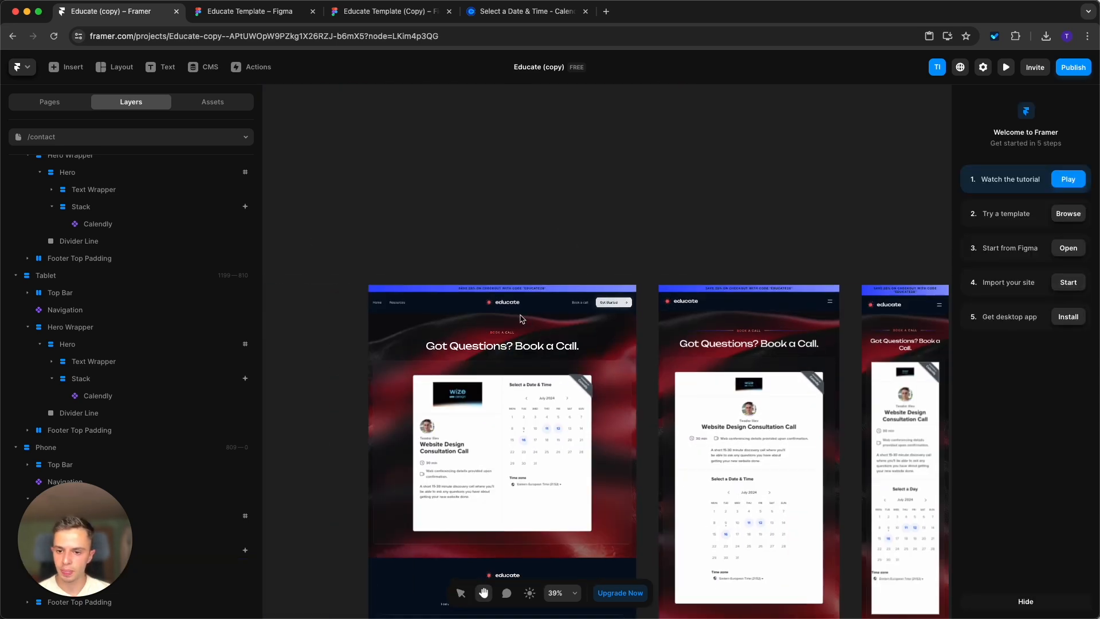
left_click(498, 291)
left_click(461, 196)
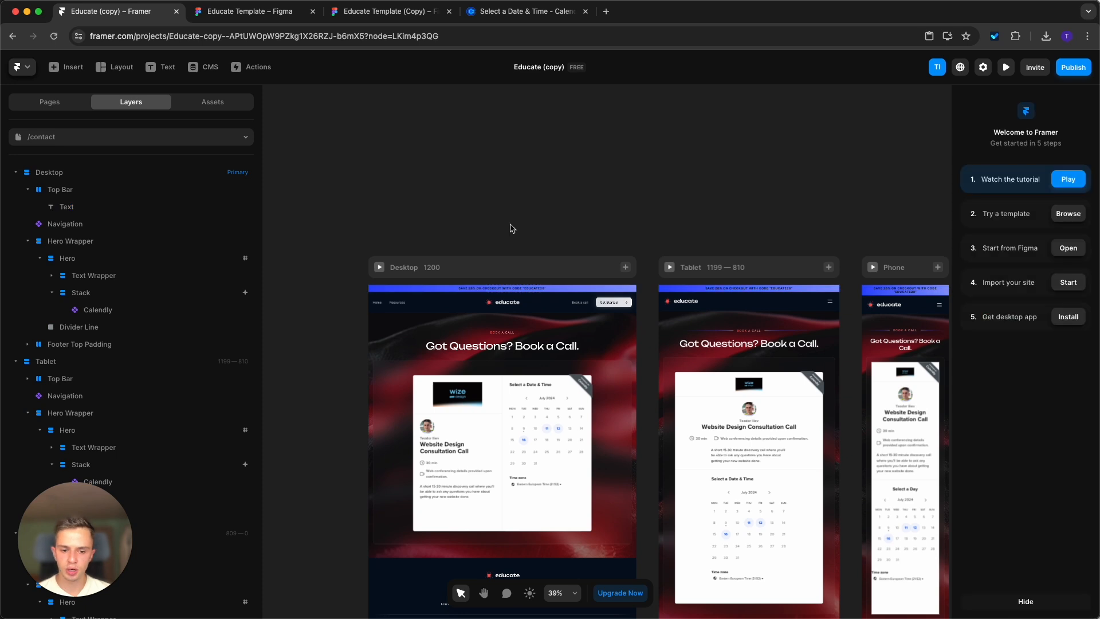
Look through the /privacy-policy and /terms-and-conditions pages, down to the footer of the latter.
left_click(61, 100)
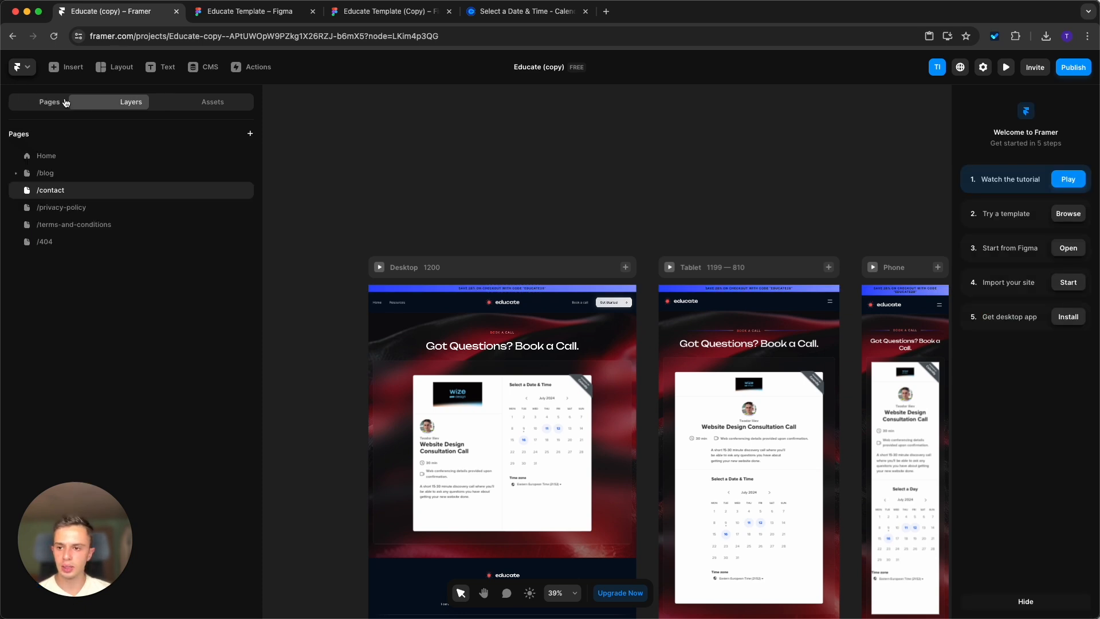
left_click(111, 208)
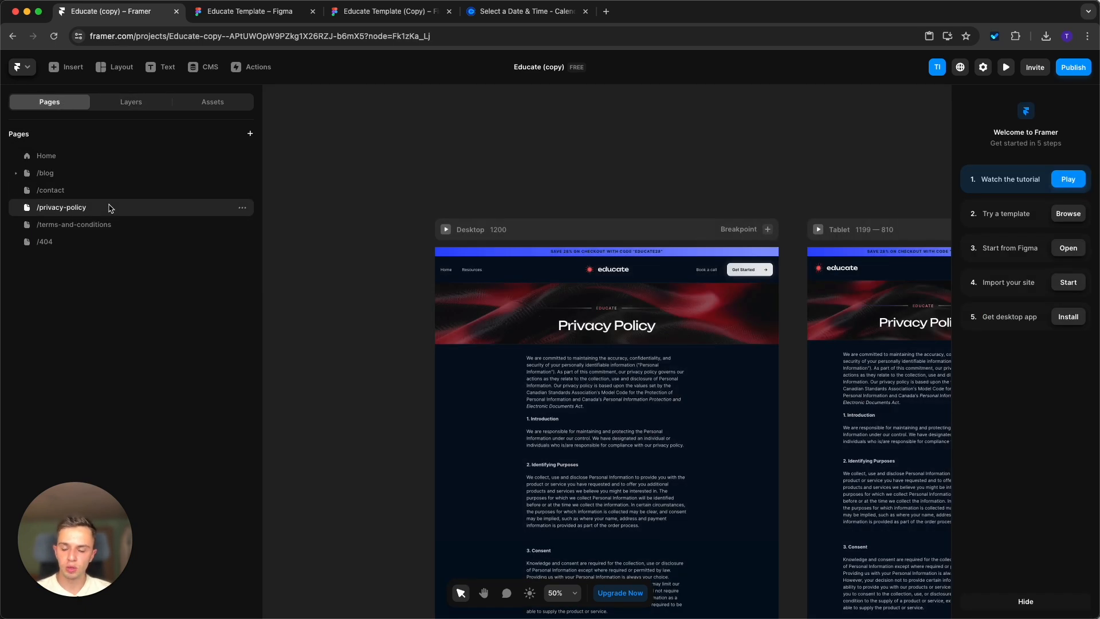
scroll(577, 395, "down", 3)
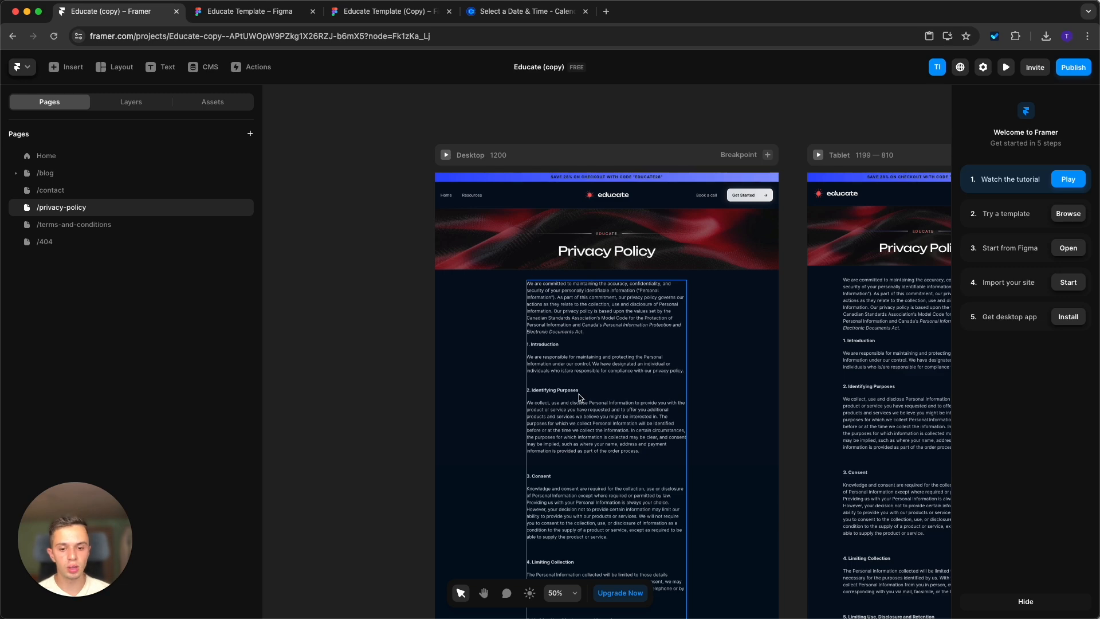
scroll(580, 397, "down", 2)
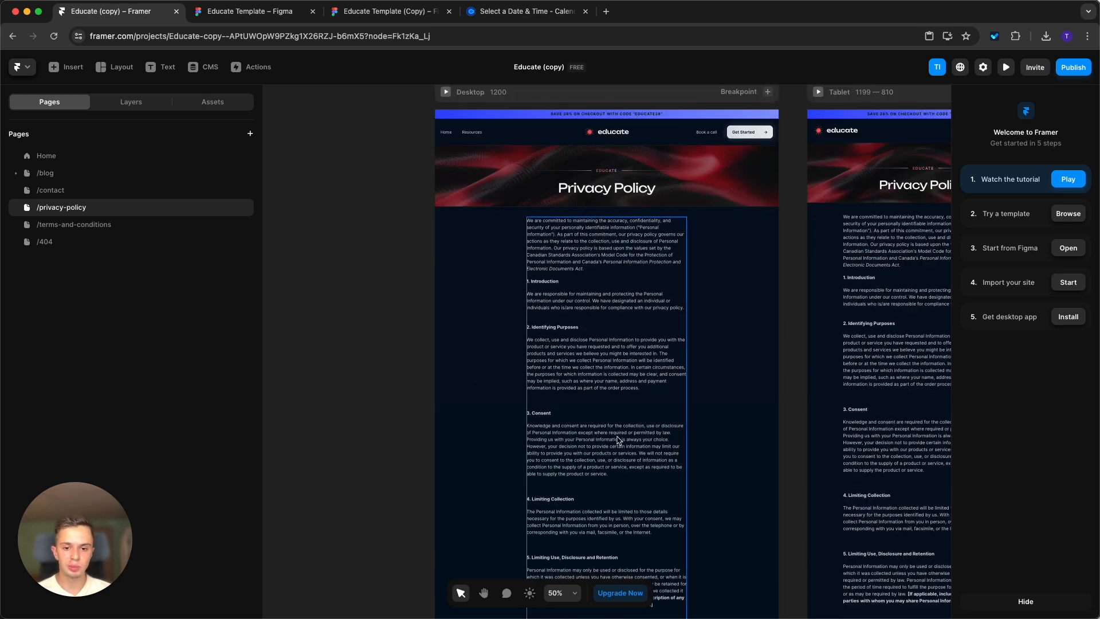
scroll(602, 283, "down", 5)
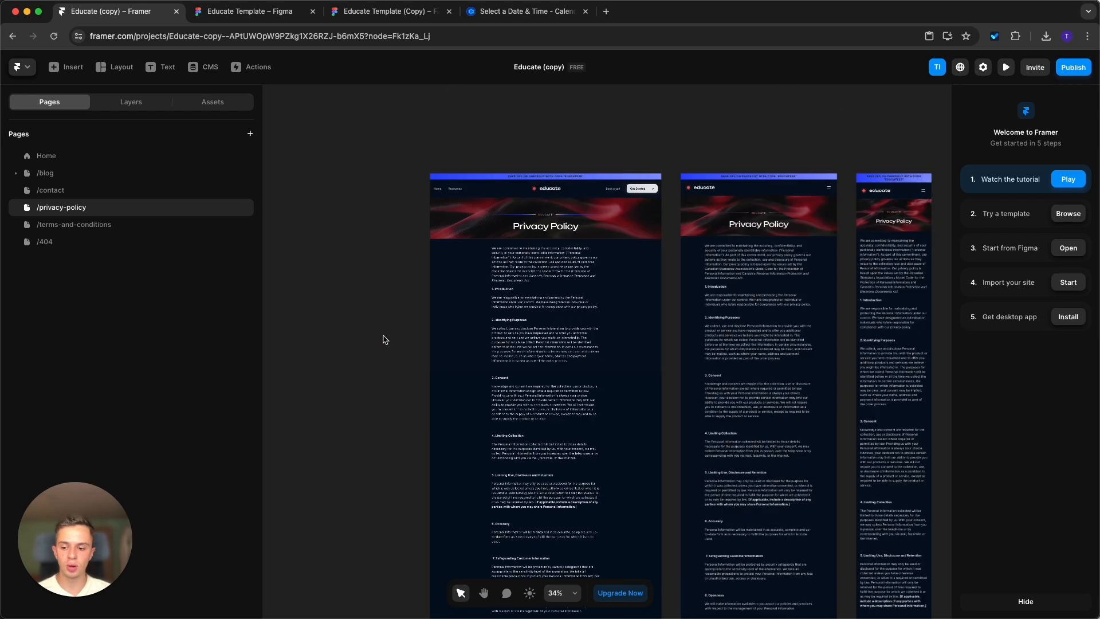
scroll(378, 343, "down", 3)
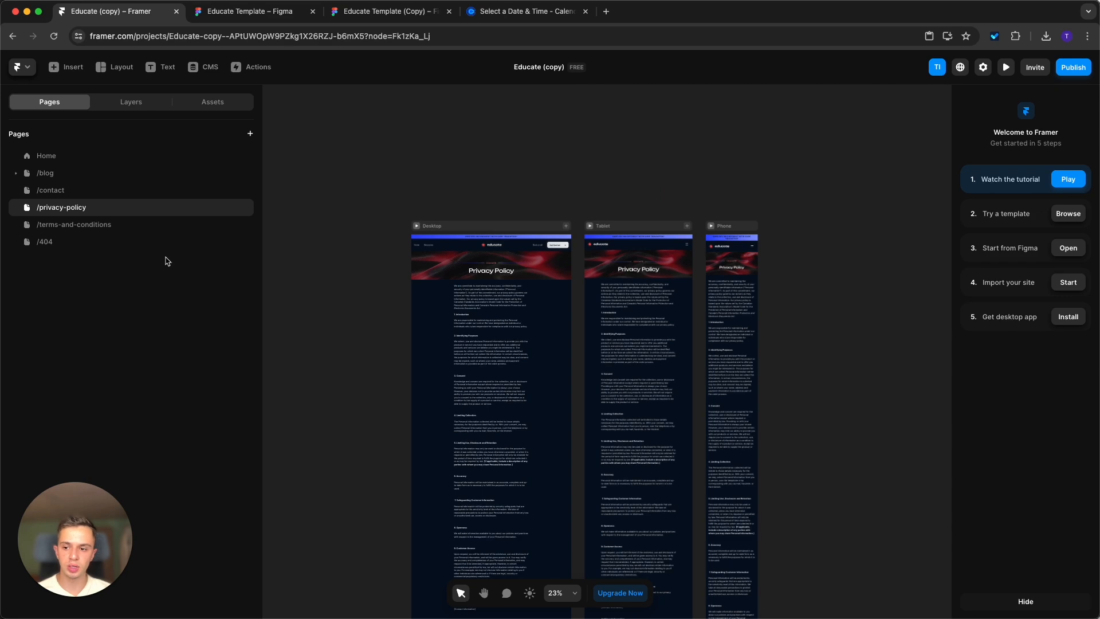
left_click(175, 232)
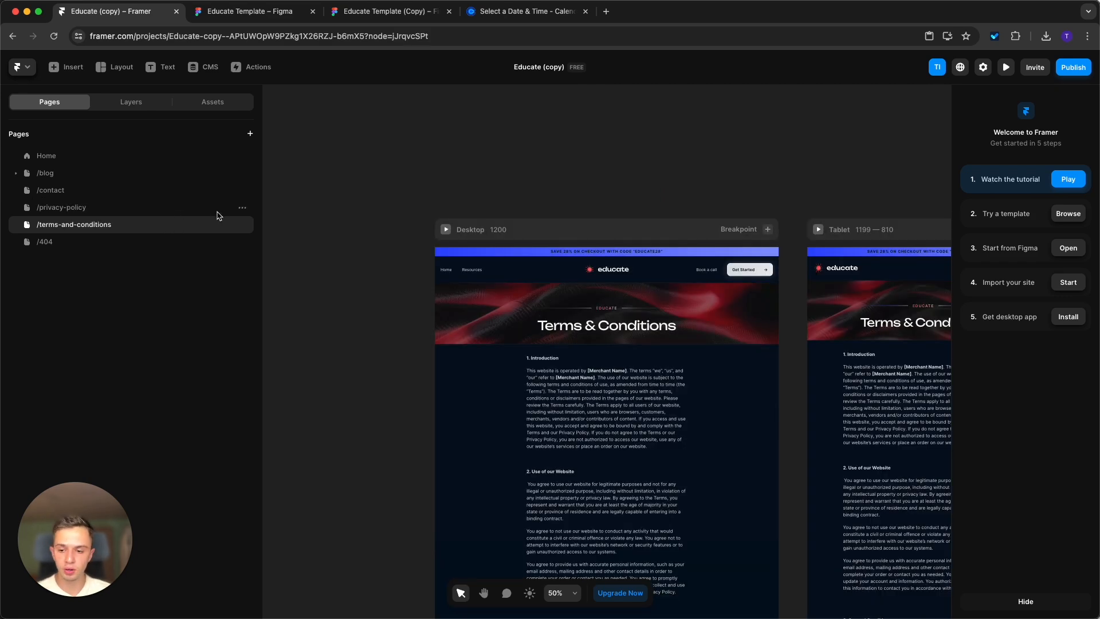
scroll(518, 358, "down", 15)
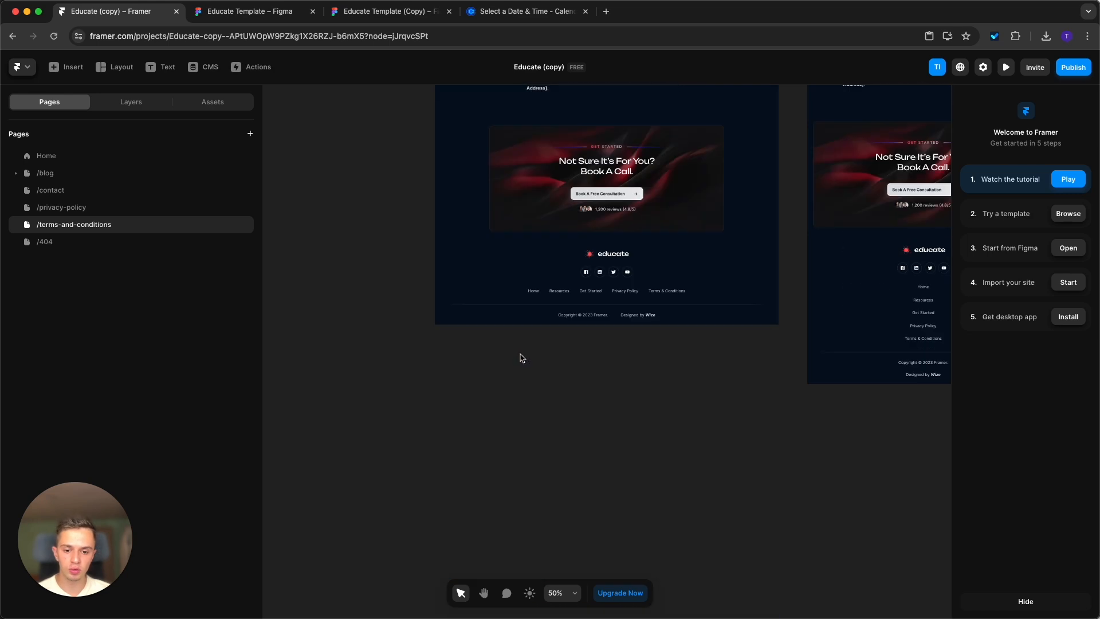
Try removing the Privacy Policy and Terms & Conditions links in the Footer component and return to the terms page.
double_click(632, 293)
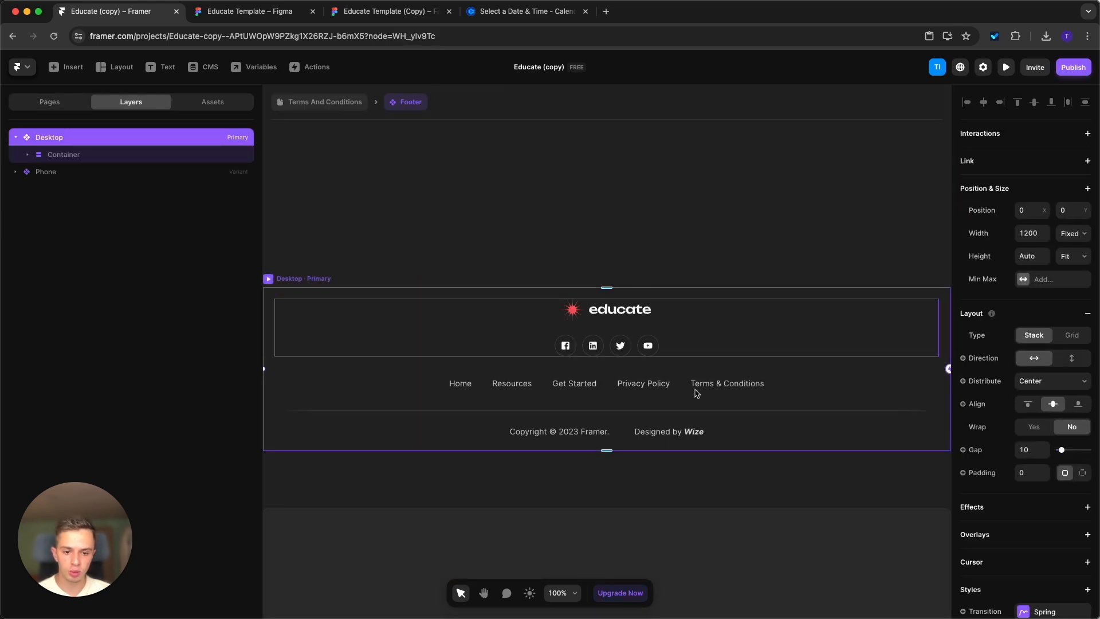
left_click(658, 387)
left_click(733, 390, "shift")
key("Delete")
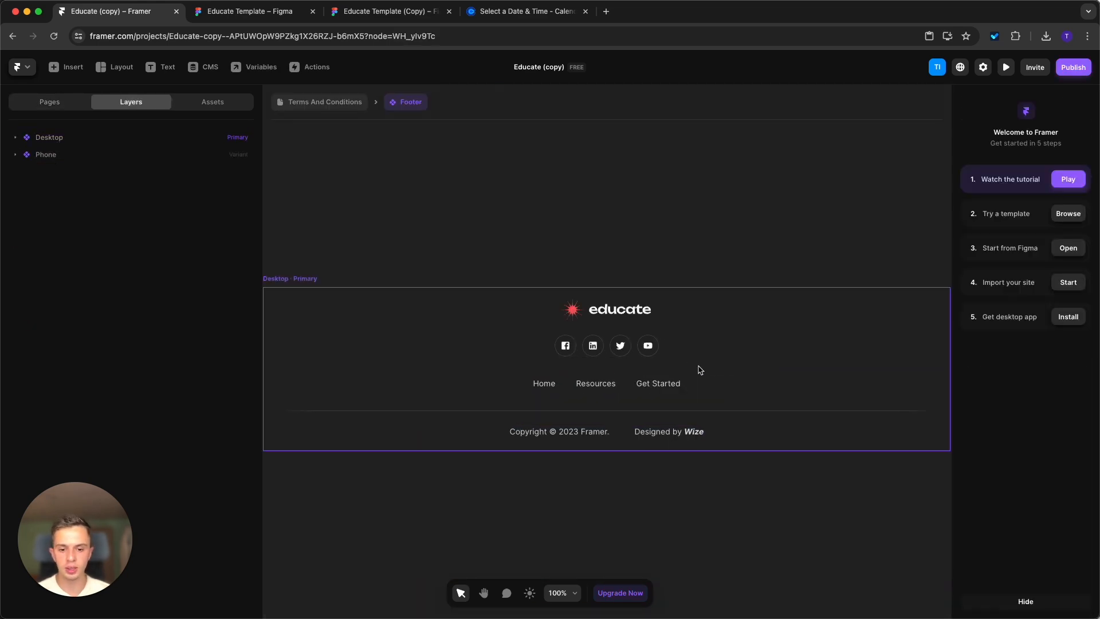
left_click(297, 102)
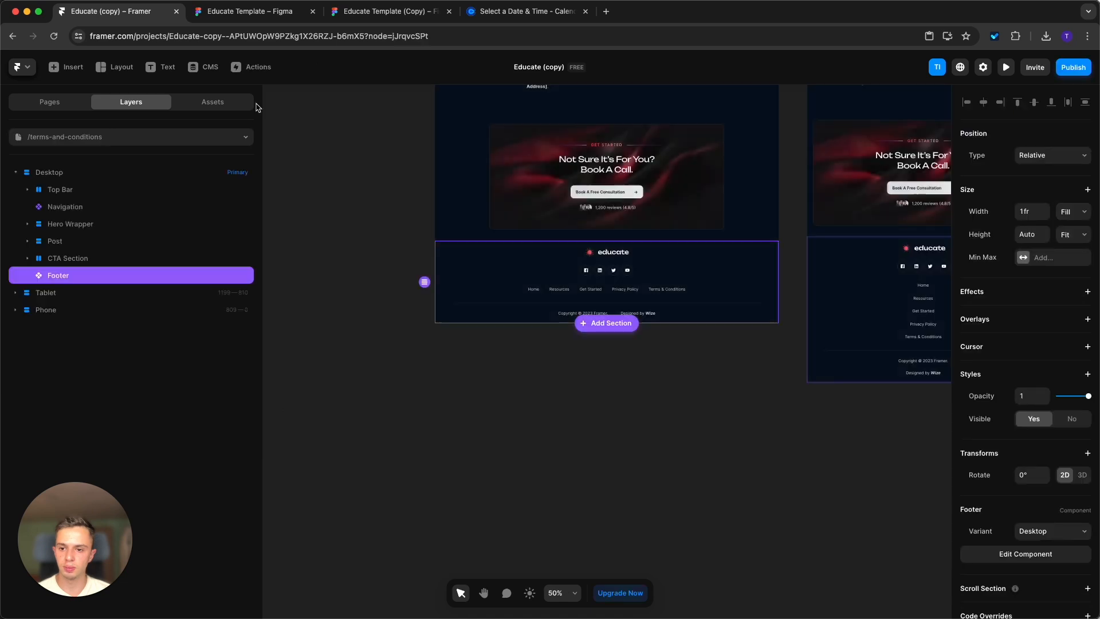
Open the Home page and look over its upper sections across all breakpoints.
scroll(536, 335, "down", 5)
scroll(631, 309, "up", 5)
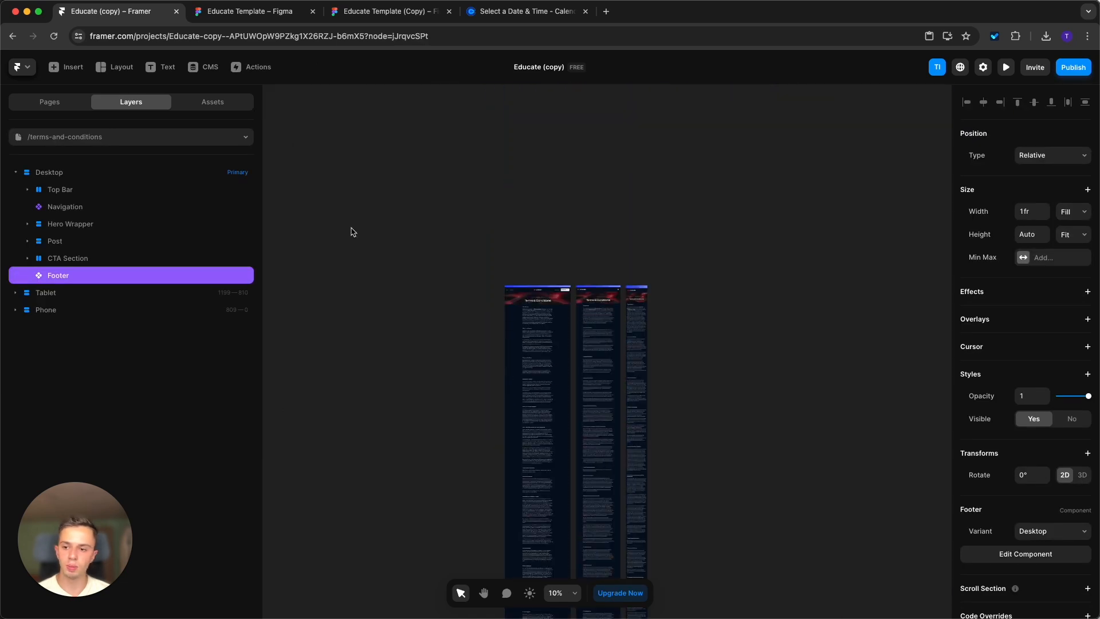
left_click(67, 103)
left_click(74, 157)
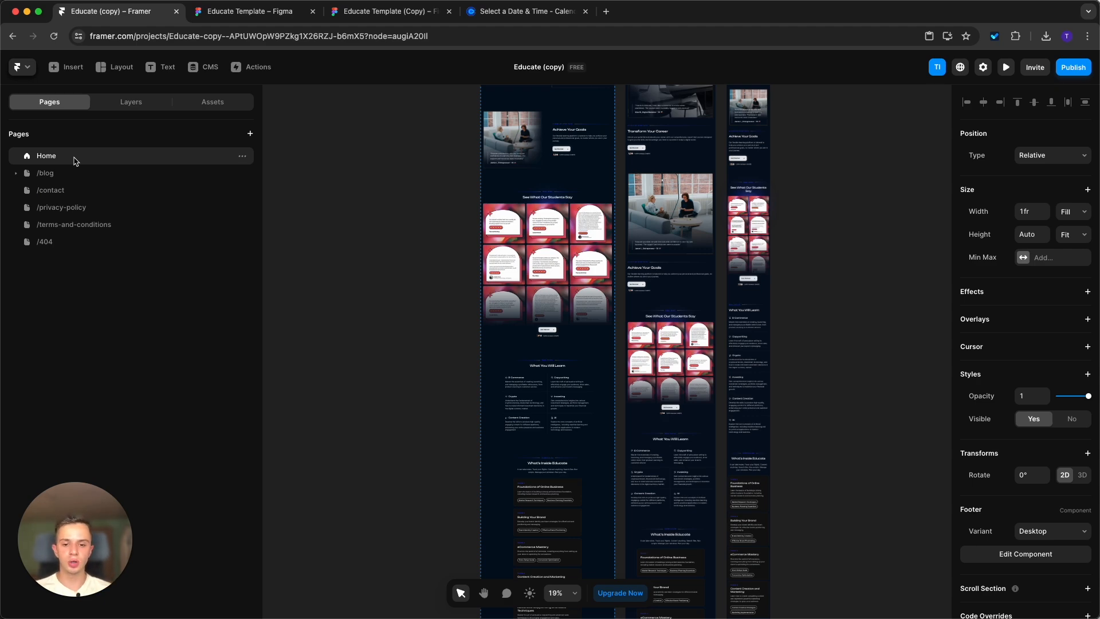
scroll(525, 320, "up", 10)
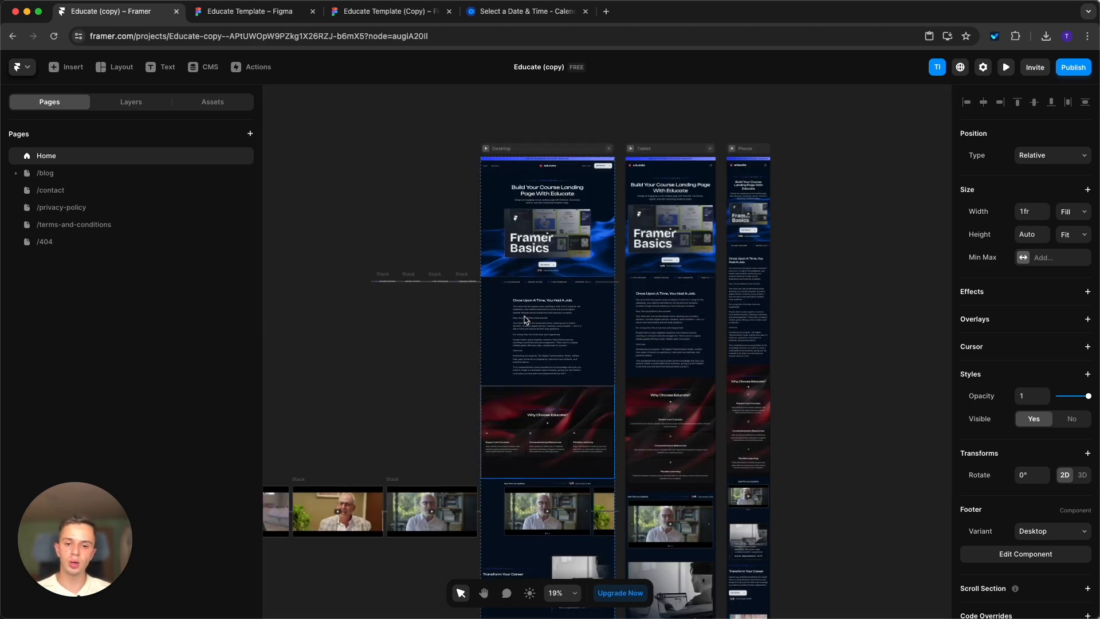